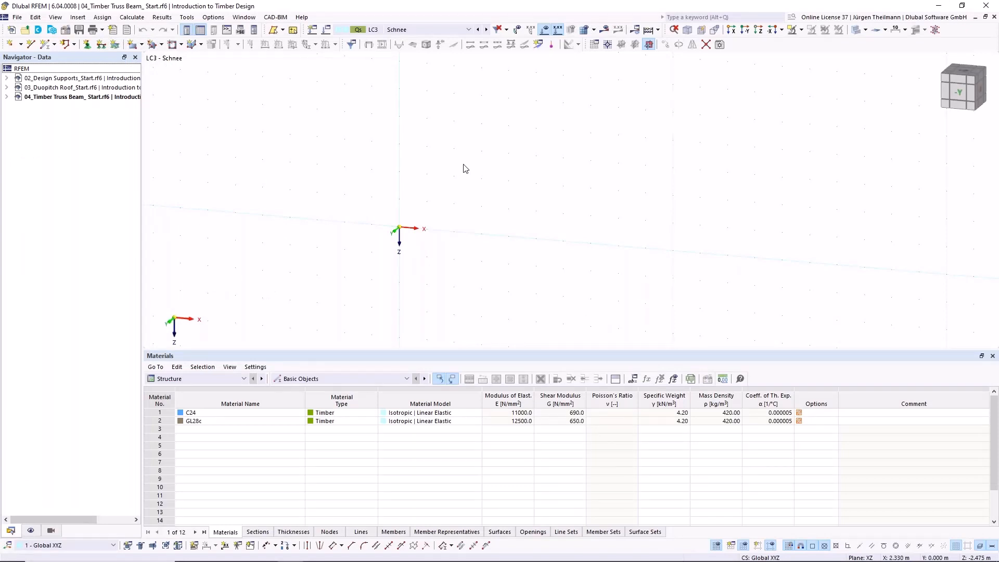
- Create a new model named 01_Timber Column in the Introduction to Timber Design project under Schulungen
left_click(11, 30)
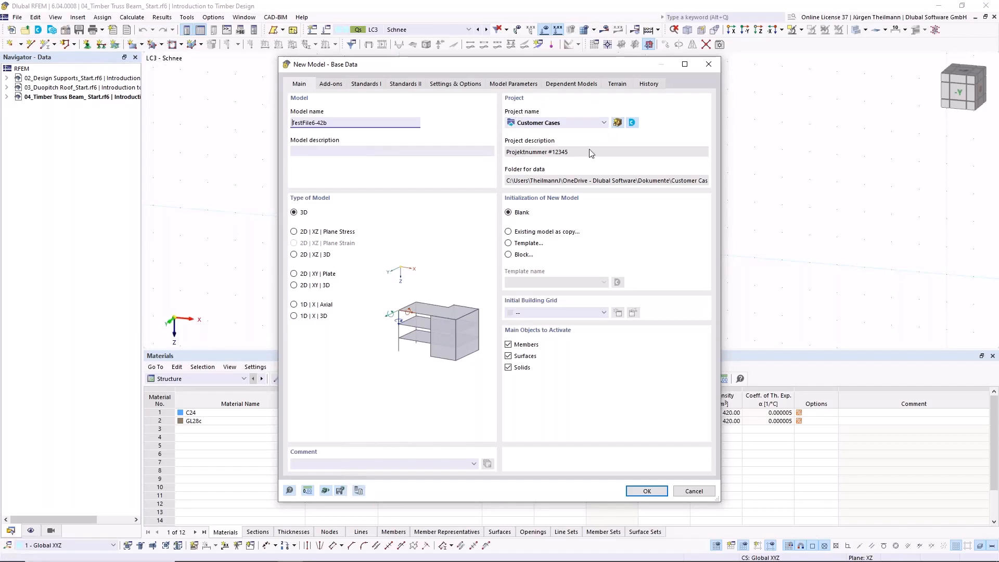
left_click(605, 122)
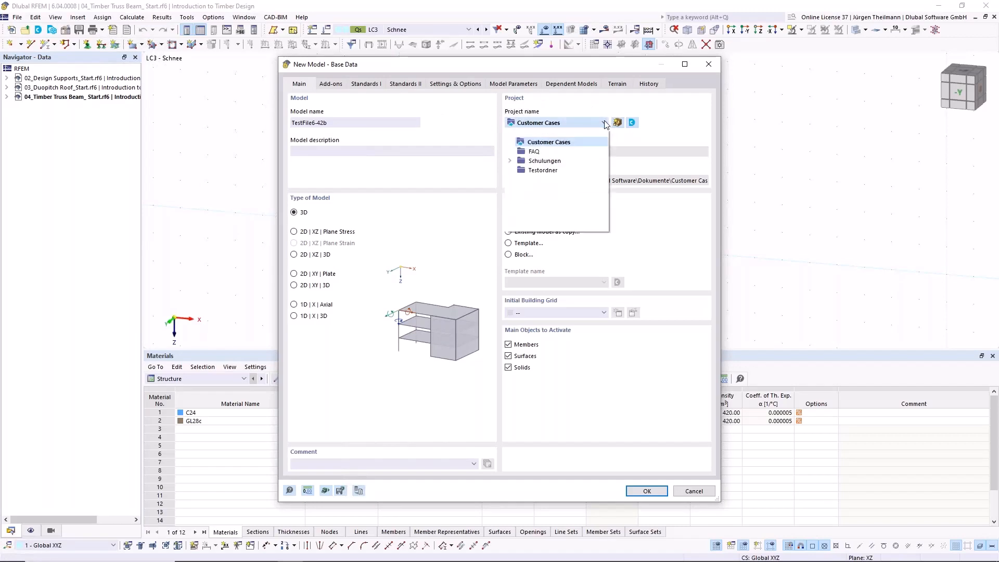
left_click(511, 161)
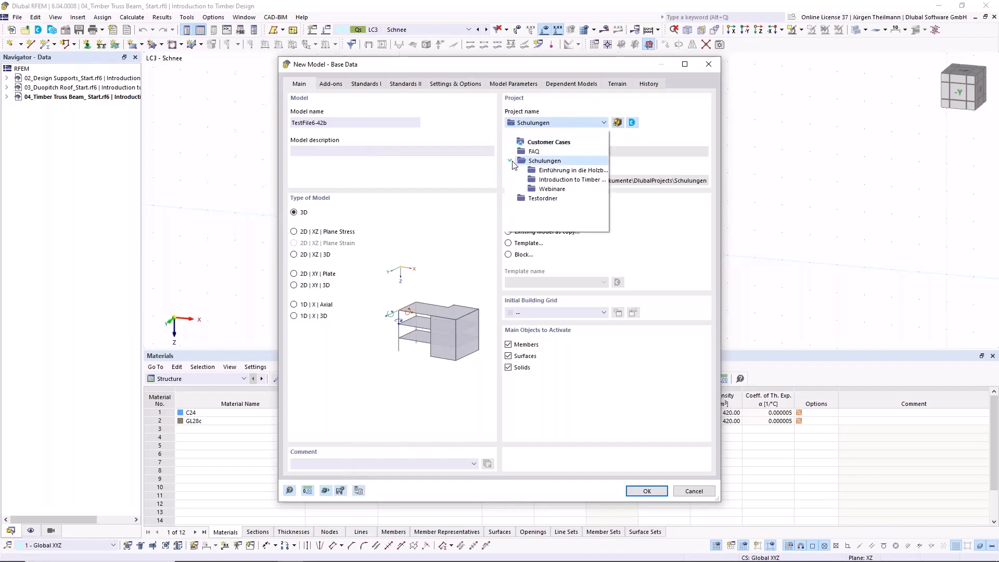
left_click(565, 180)
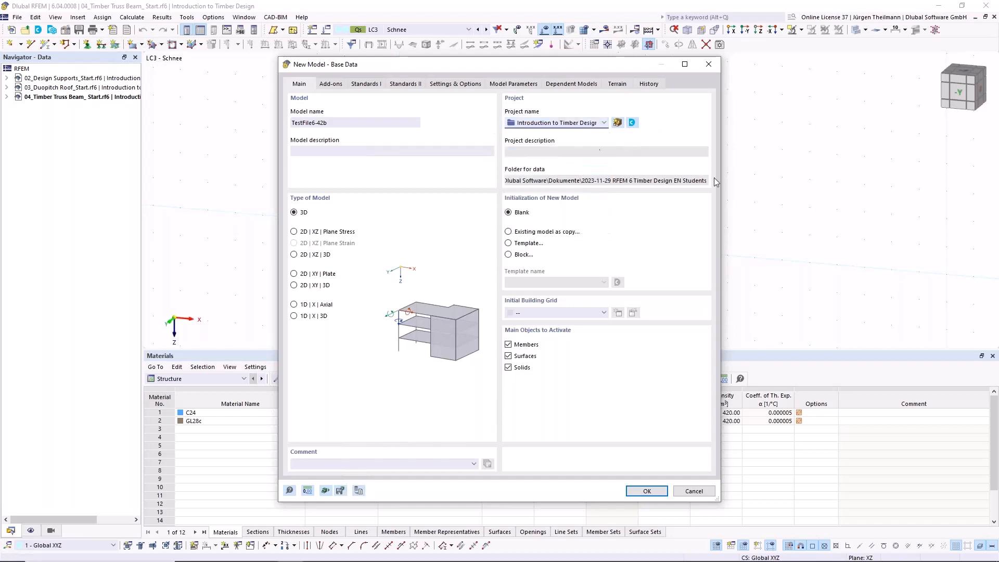
left_click_drag(366, 125, 262, 129)
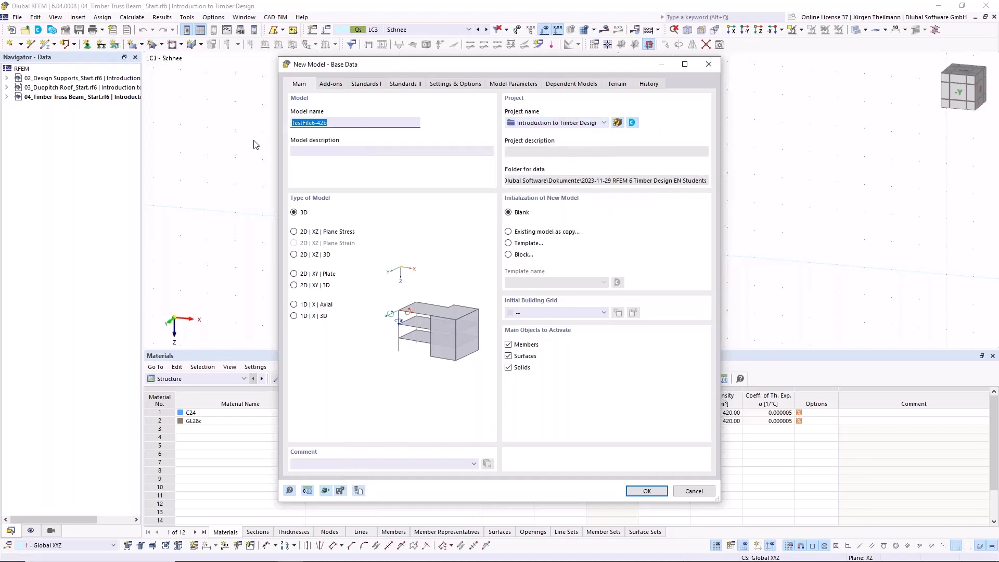
type("01_Timber Column")
- Activate the Timber Design add-on and set the load combination standard group to EN 1990 | Timber
left_click(336, 87)
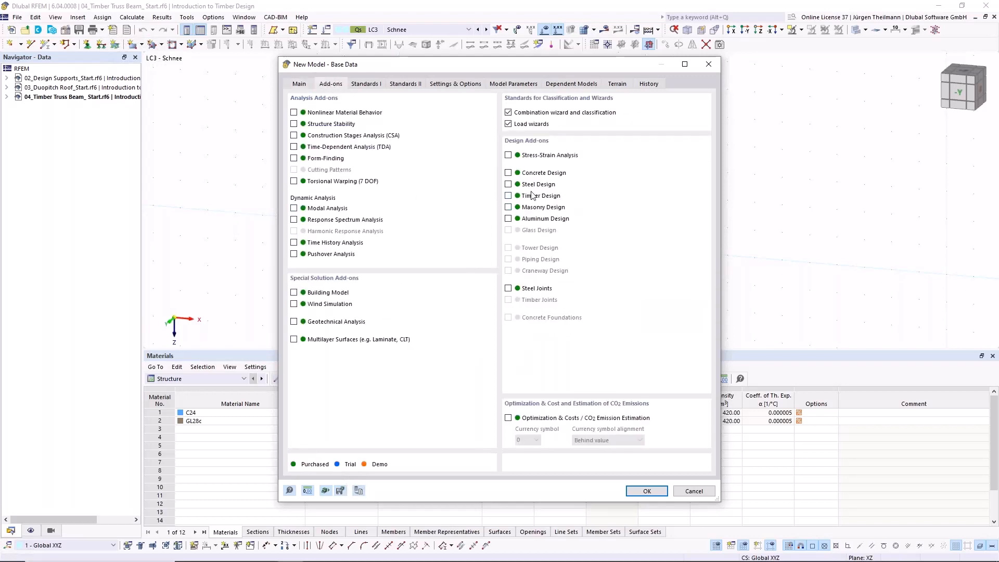
left_click(509, 196)
left_click(370, 85)
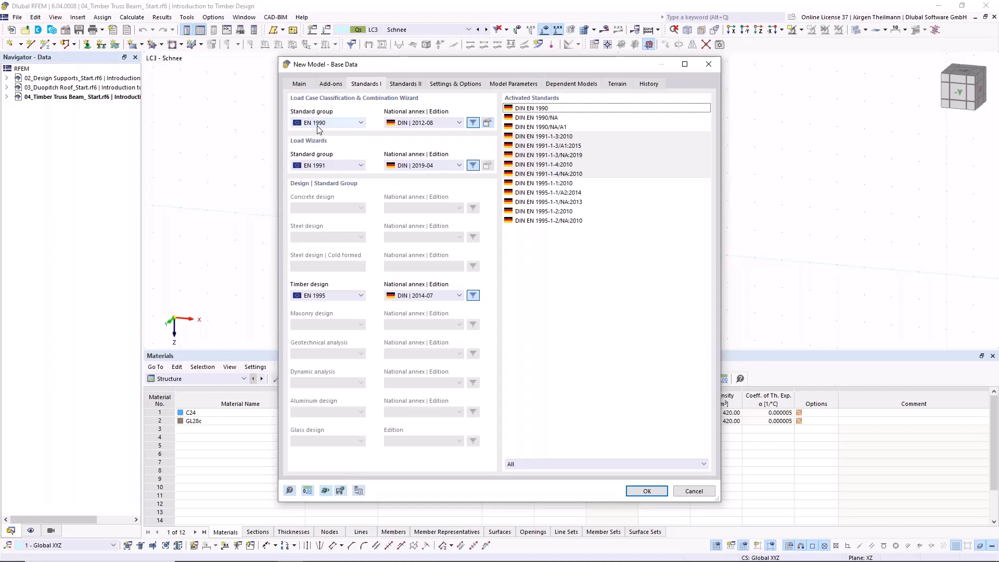
left_click(361, 125)
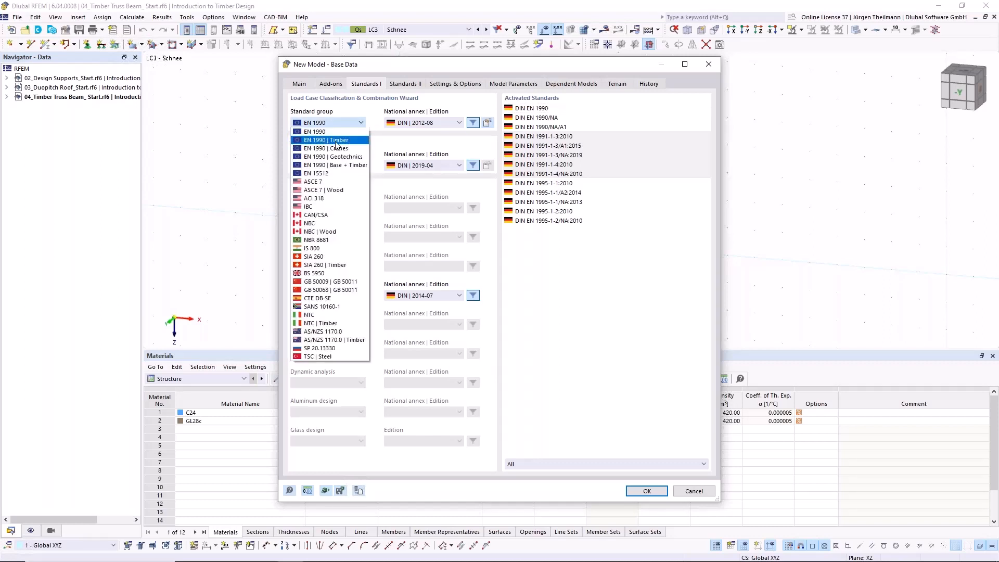
left_click(336, 141)
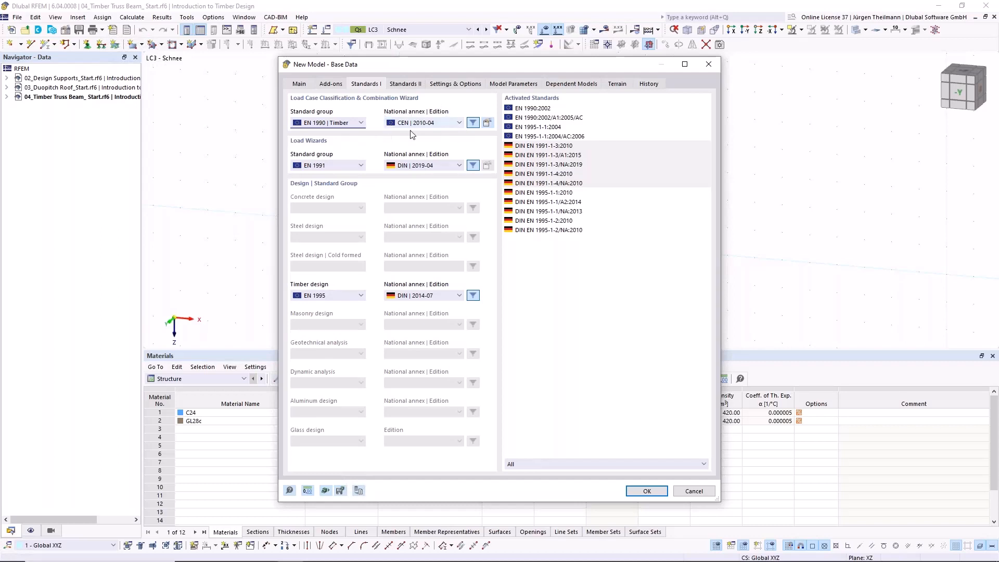
- Set the national annex to CEN | 2015-09 for load wizards and CEN | 2014-05 for timber design, and confirm the base data
left_click(460, 166)
left_click(448, 178)
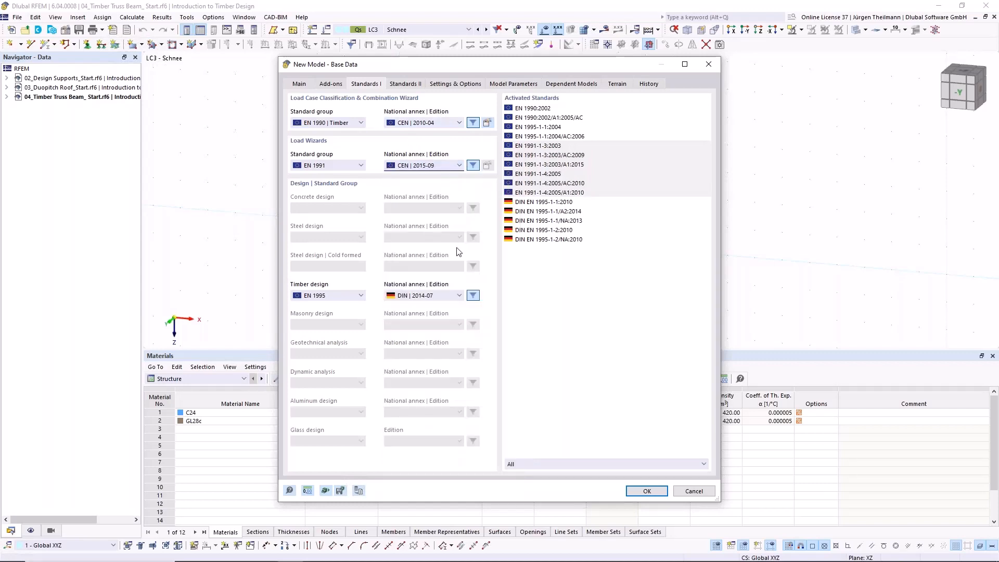
left_click(459, 296)
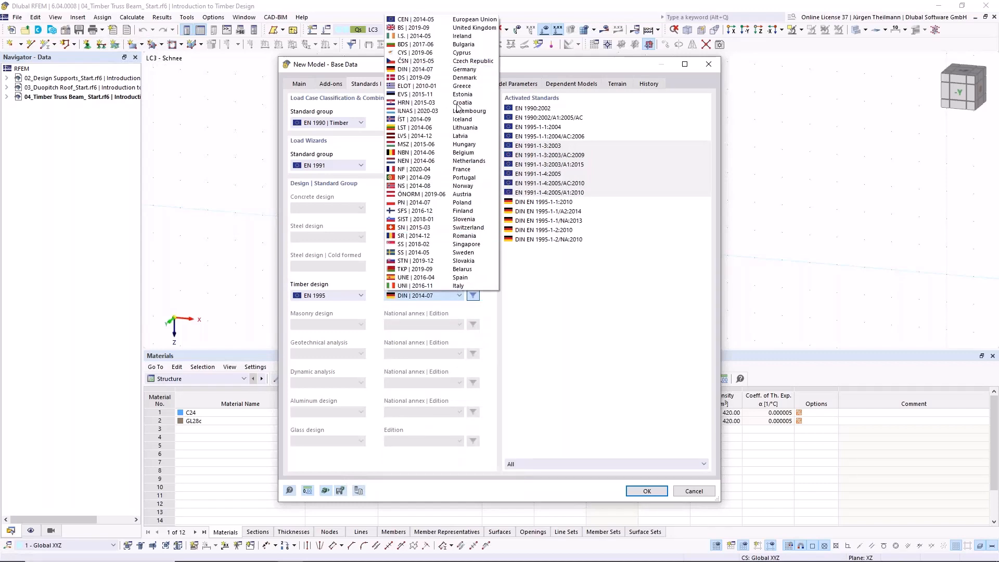
left_click(422, 20)
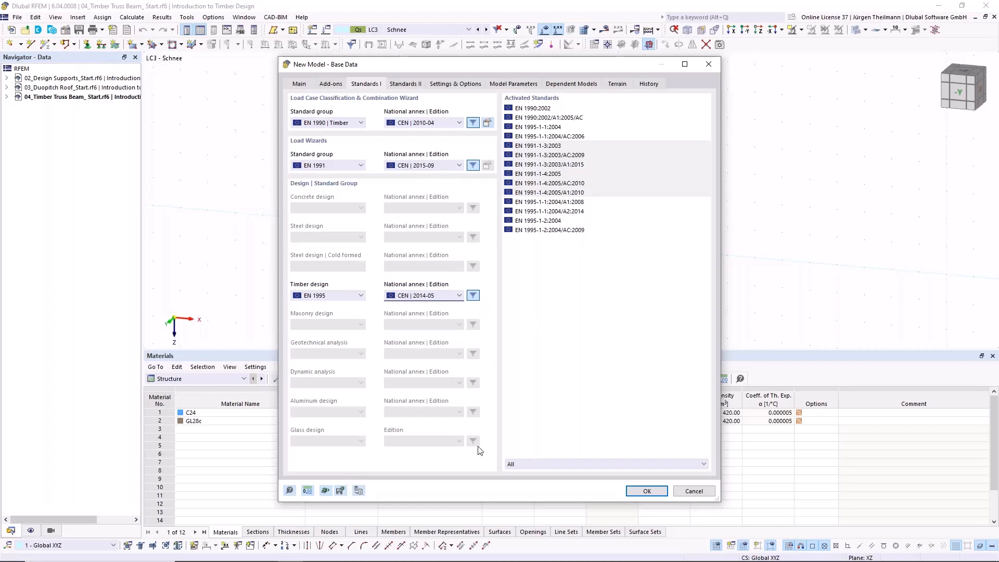
left_click(646, 491)
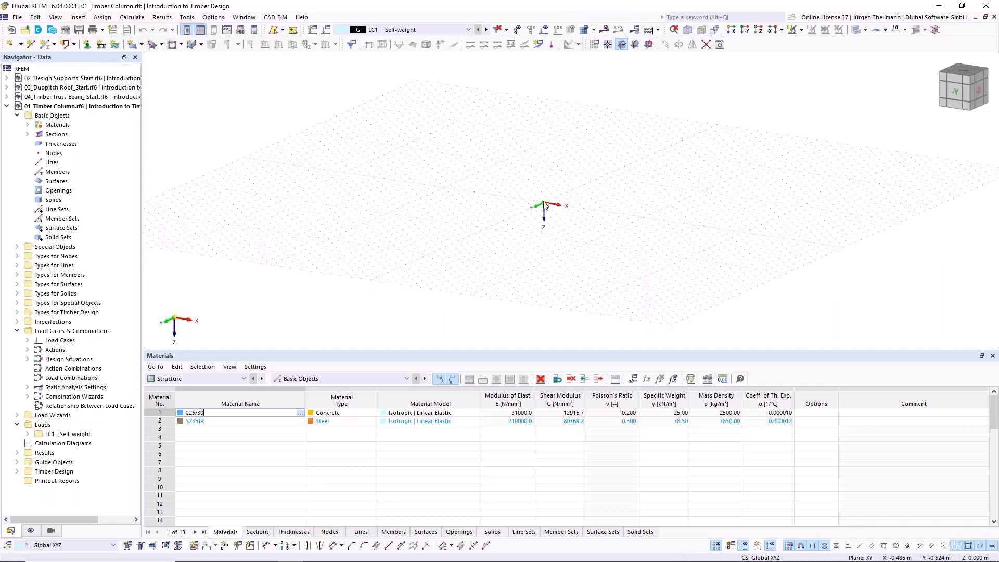
- Start a new single member perpendicular to the work plane and open its member start section for editing
scroll(544, 202, "up", 3)
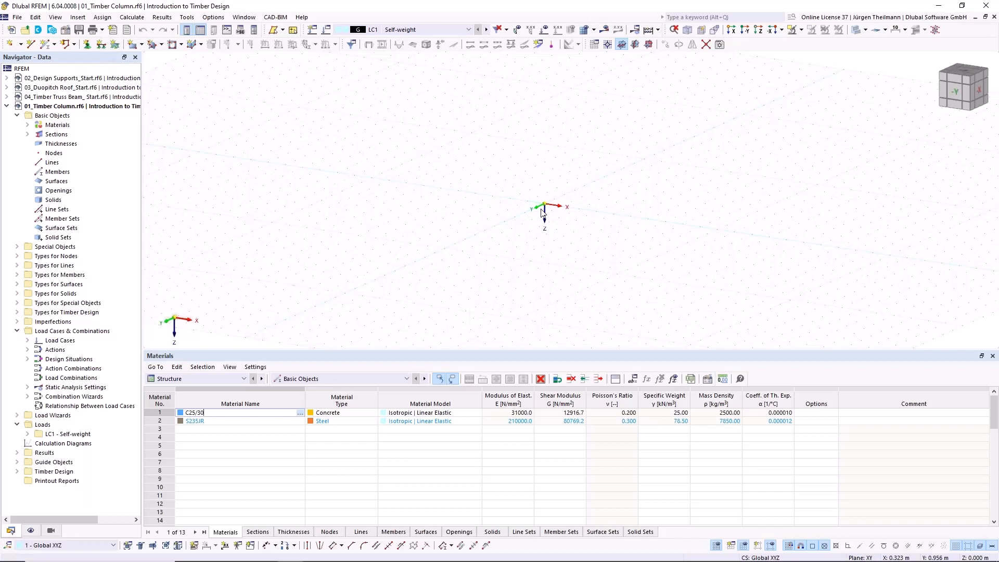
left_click(55, 46)
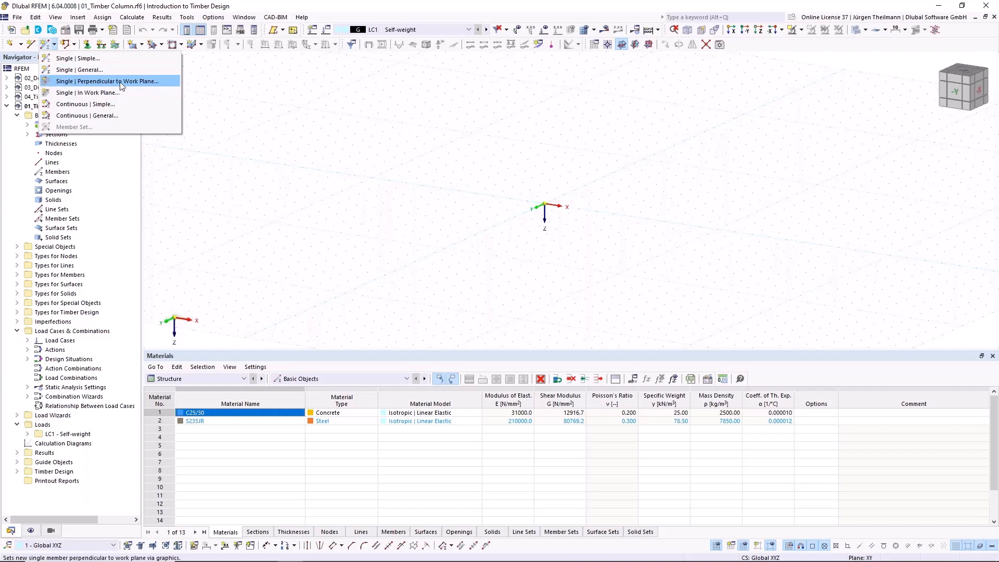
left_click(53, 82)
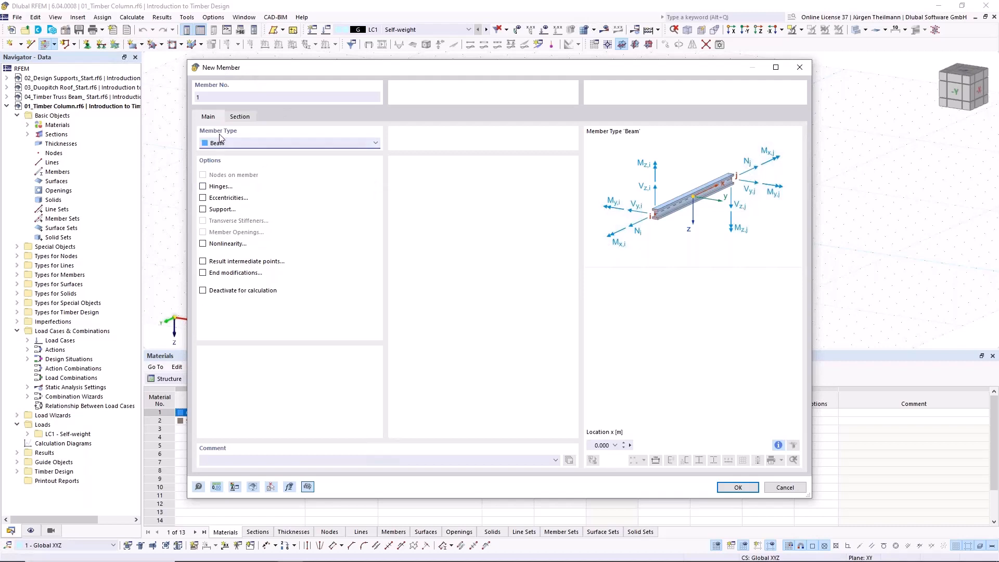
left_click(249, 119)
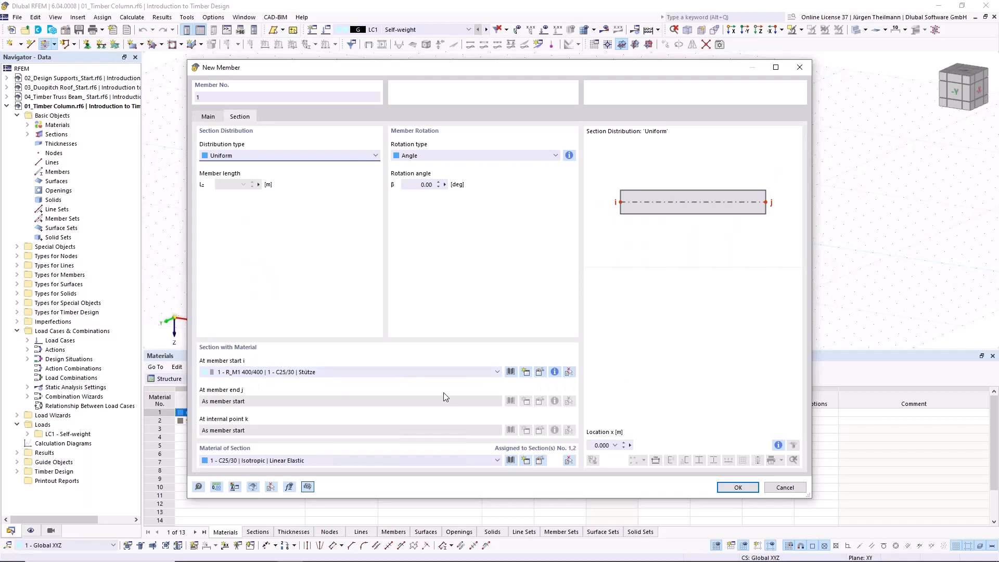
left_click(538, 372)
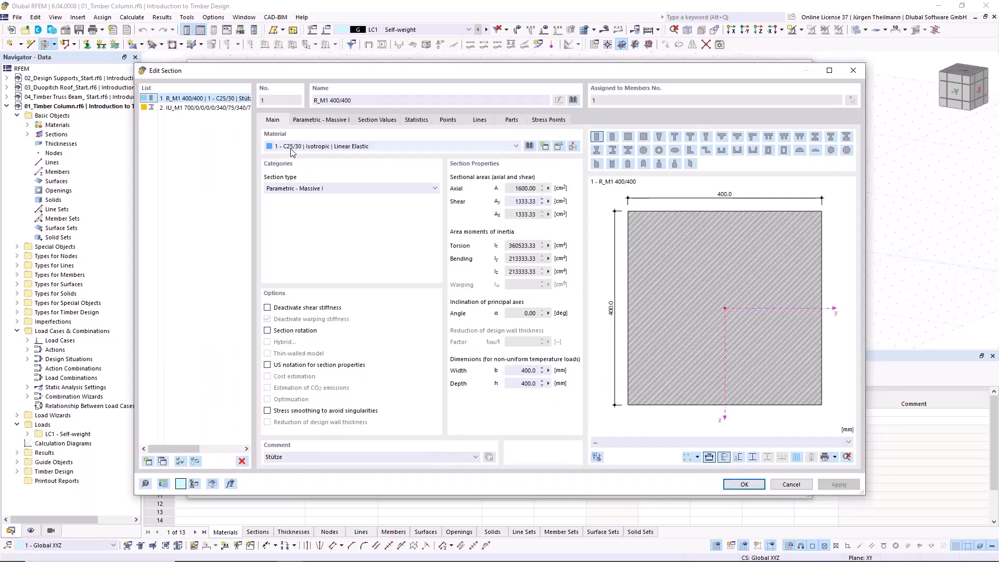
- Delete the unused section IU_M1 700/0/0/0/0/340/75/340/75/250 and select the massive rectangle shape for the remaining section
left_click(156, 108)
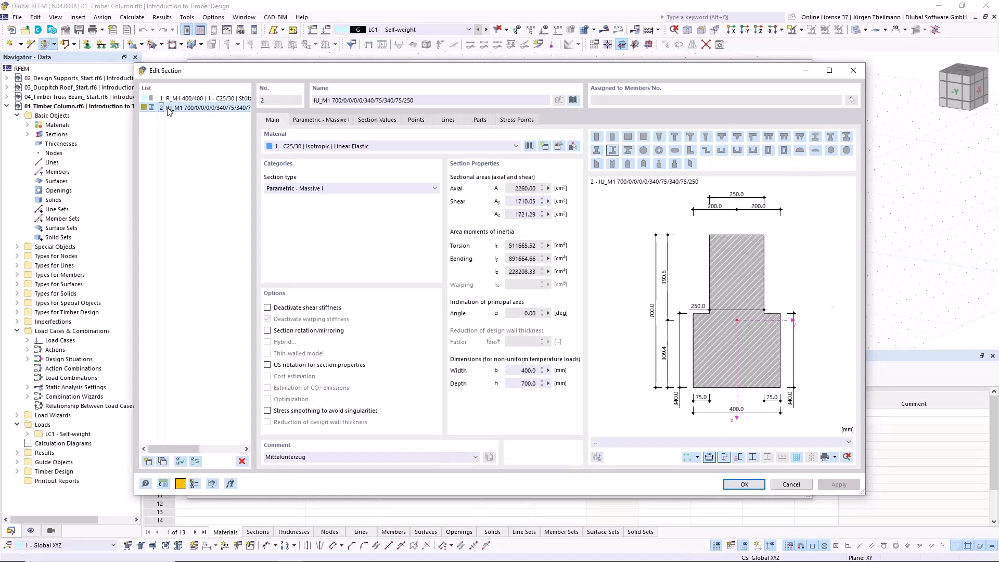
left_click(242, 461)
left_click(510, 322)
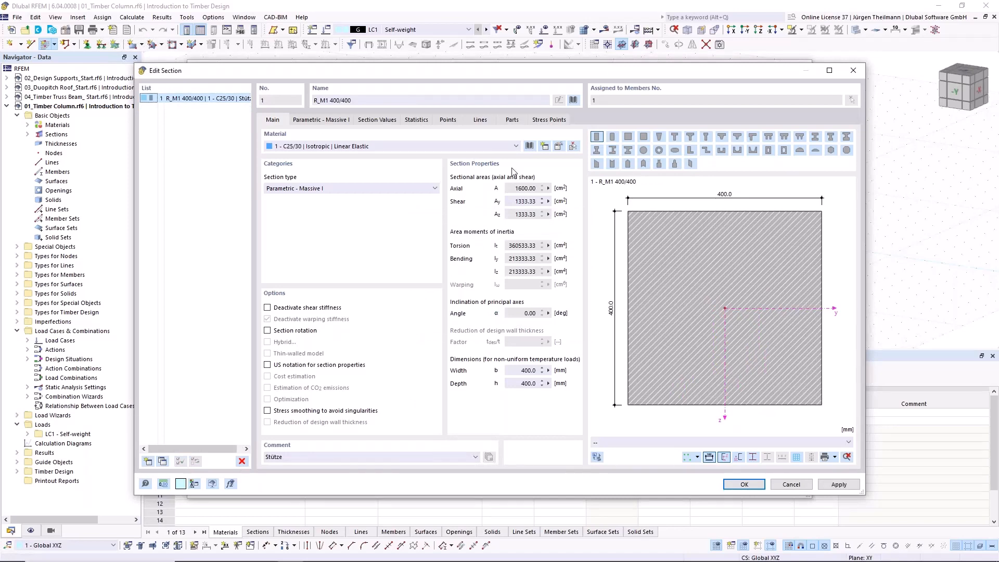
left_click(598, 139)
- Open the section's material for editing and delete the S235JR steel from the material list
left_click(560, 146)
left_click(234, 104)
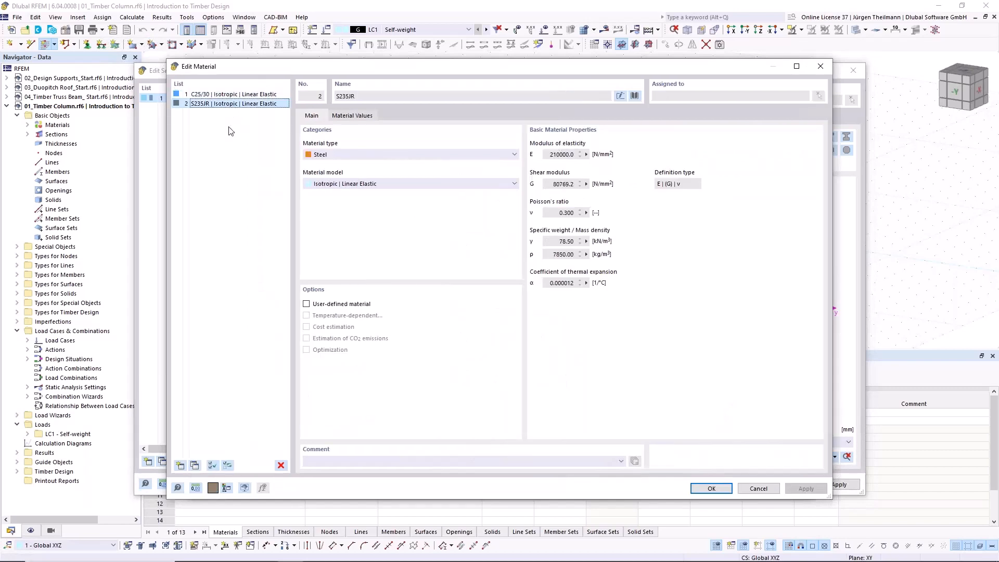
left_click(281, 465)
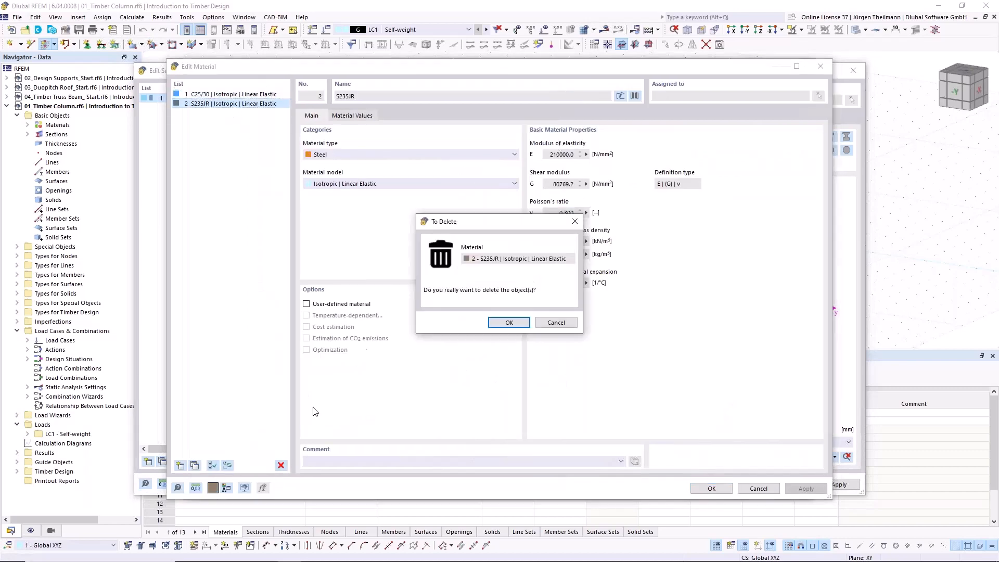
left_click(509, 323)
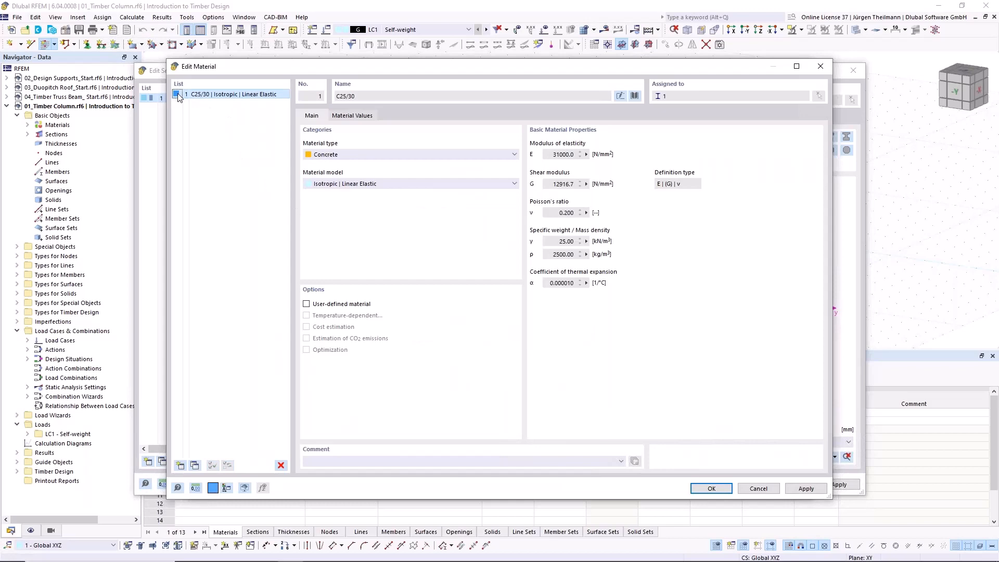
- Replace the C25/30 concrete with C24 from the material library, using the European Union region, Timber type and Softwood C series
left_click(635, 96)
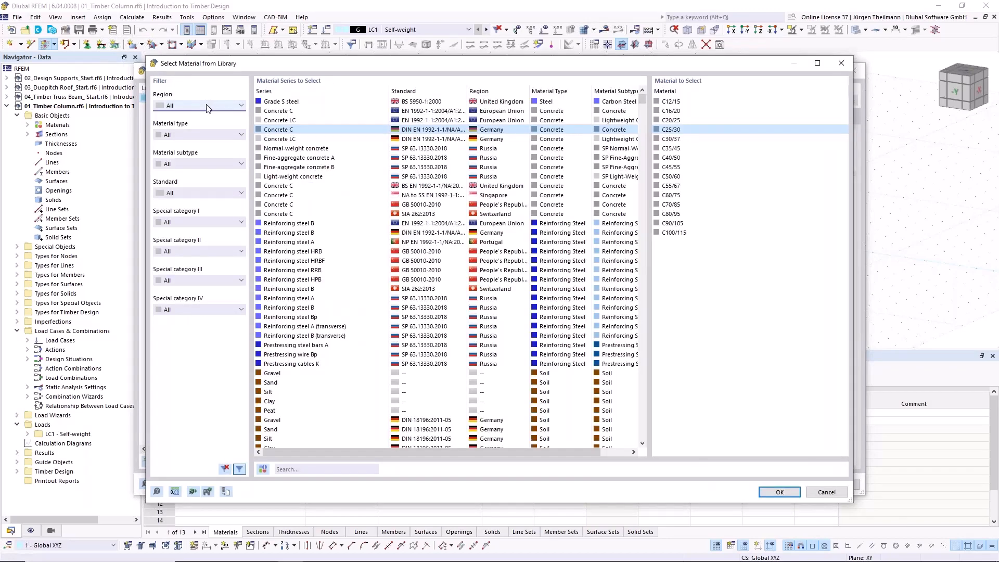
left_click(207, 107)
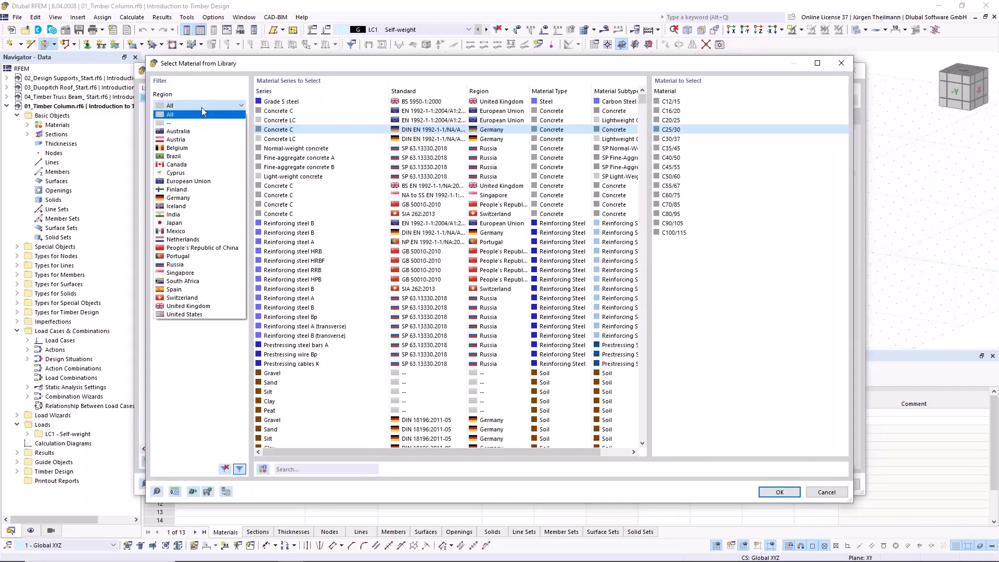
left_click(189, 180)
left_click(211, 135)
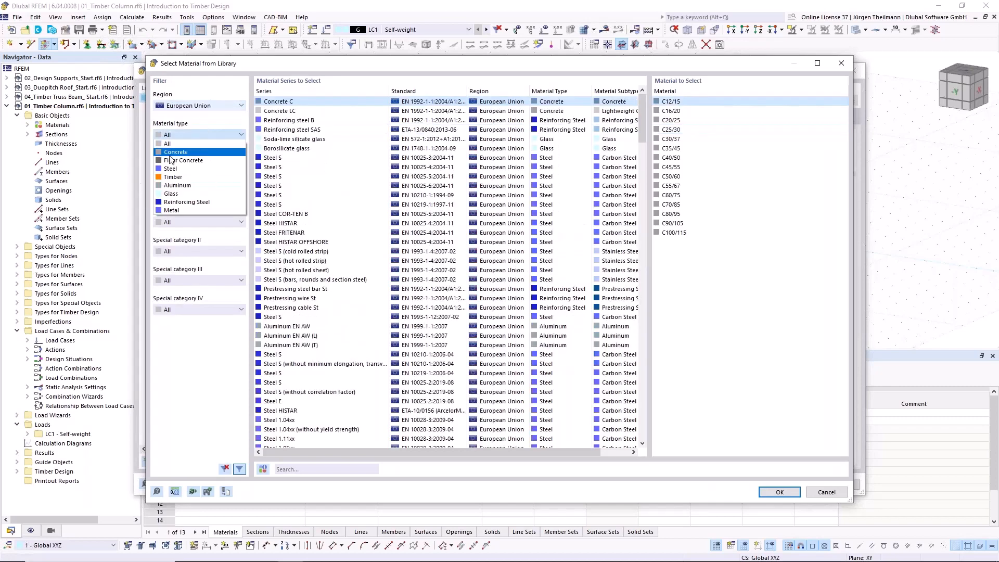
left_click(171, 179)
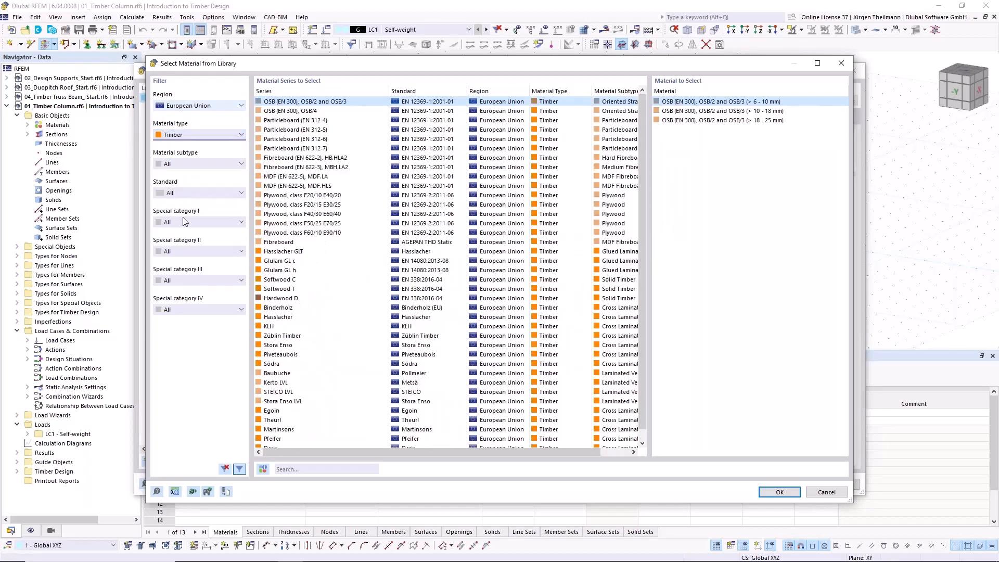
left_click(279, 280)
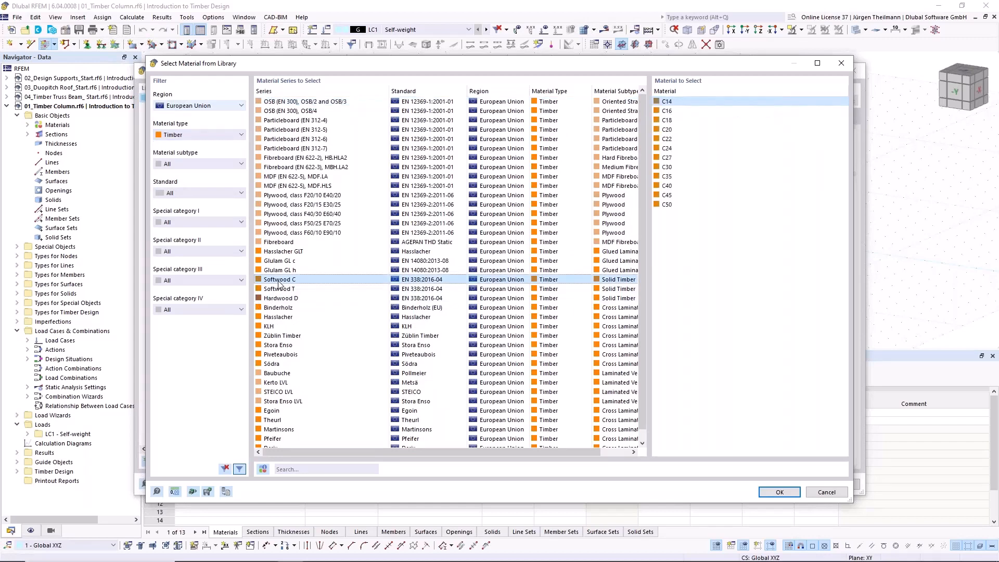
left_click(682, 150)
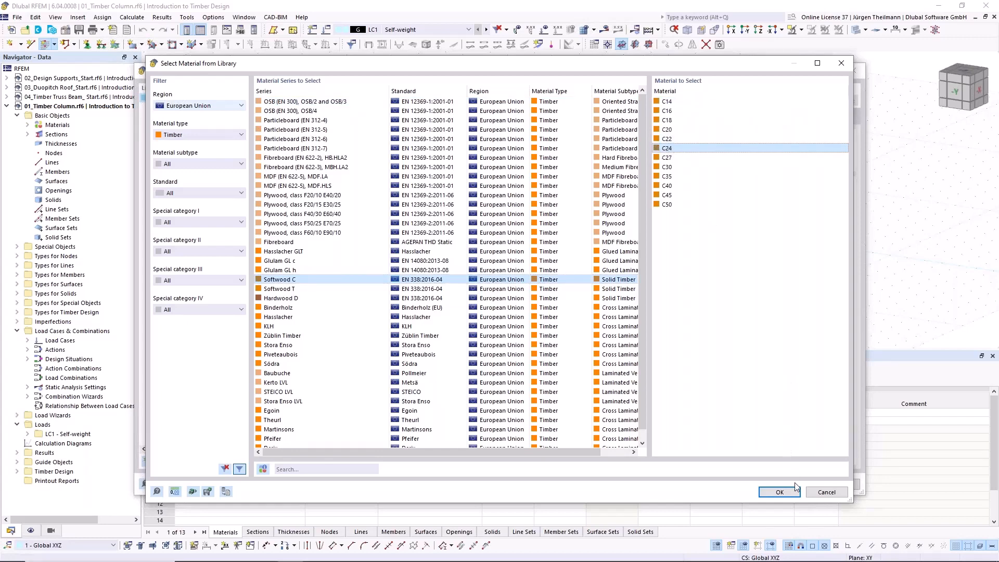
left_click(776, 492)
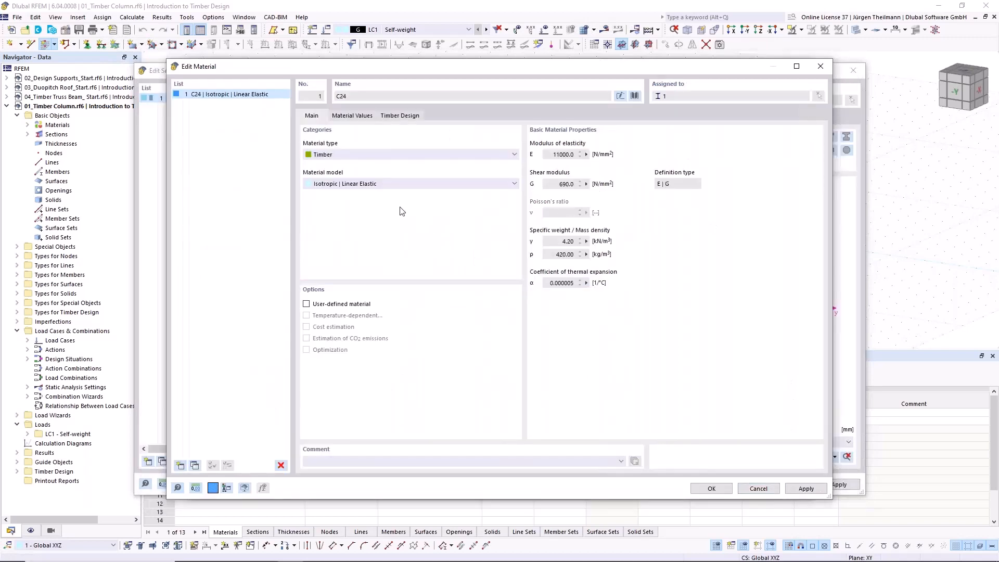
left_click(711, 488)
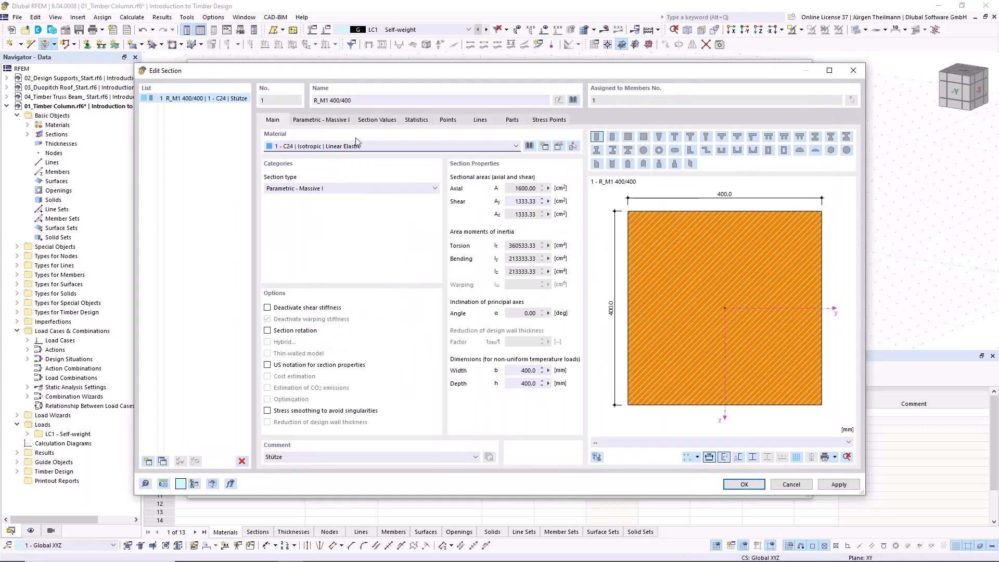
- Set the rectangular section's width b to 160 mm and height h to 200 mm, and accept the section
left_click(331, 121)
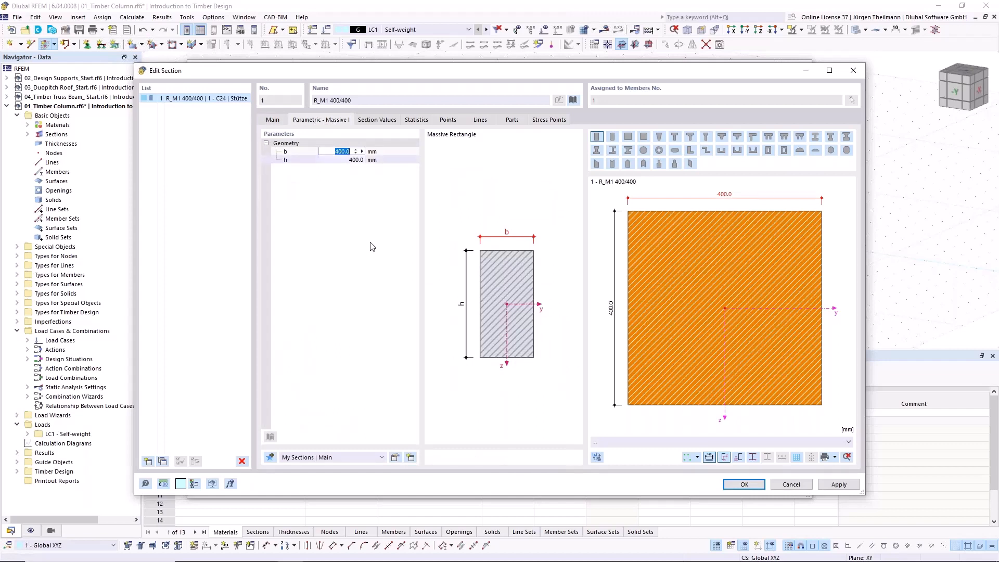
type("160")
key("Tab")
type("2")
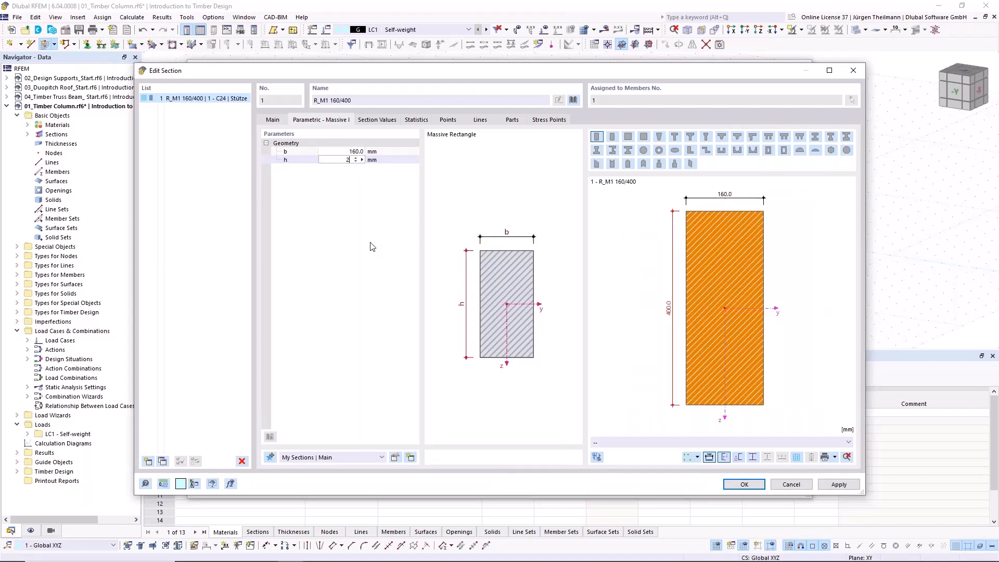
key("Return")
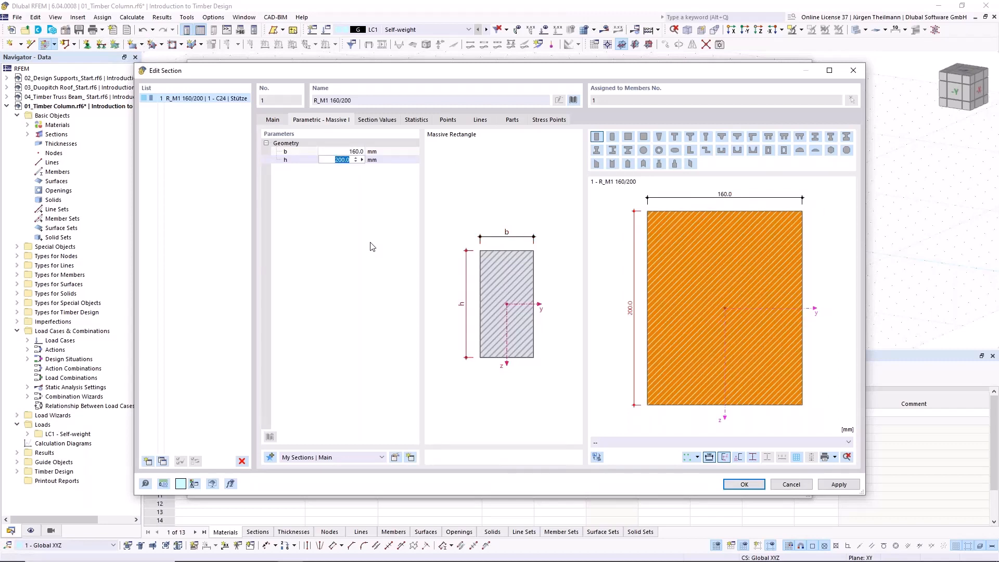
left_click(744, 483)
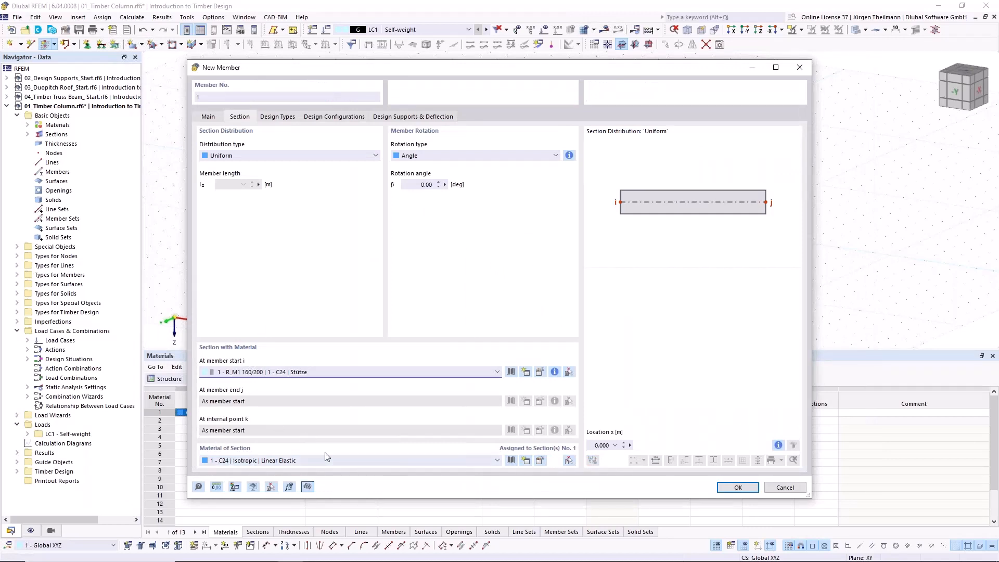
- Accept the member definition and place one 4 m column perpendicular to the work plane, with reversed orientation, starting at X -1, Y -1, Z 0 m
left_click(738, 488)
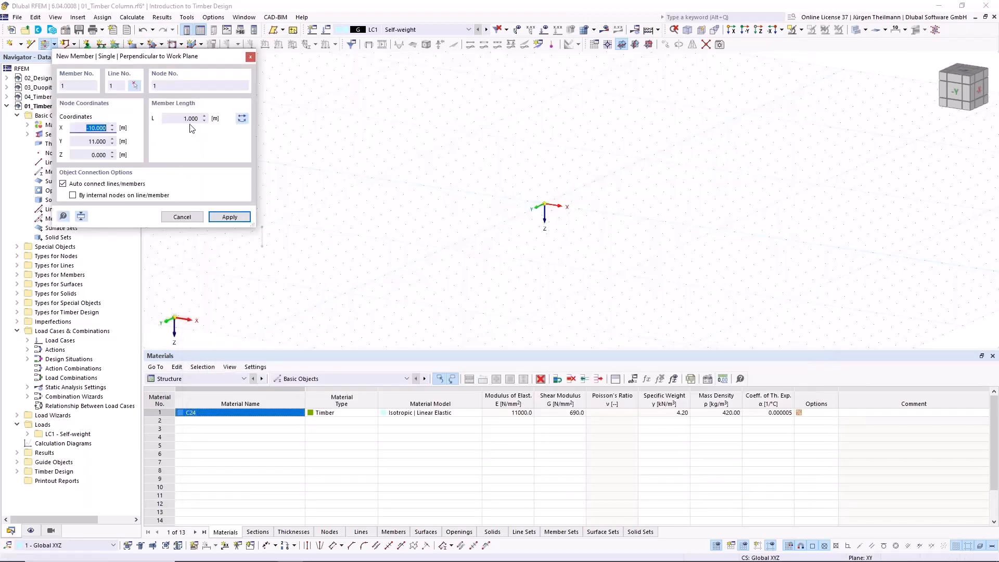
left_click(177, 118)
left_click(243, 119)
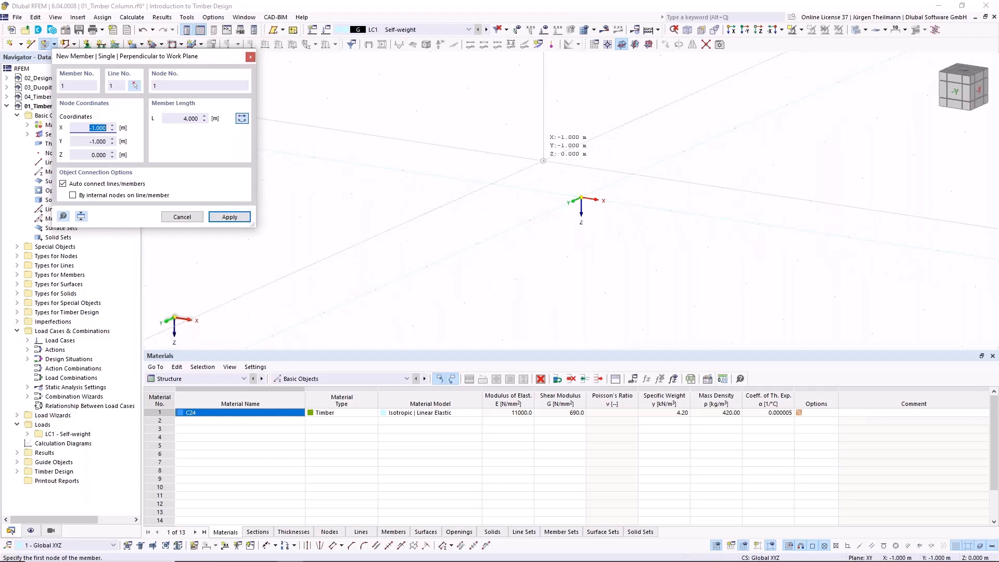
left_click(544, 160)
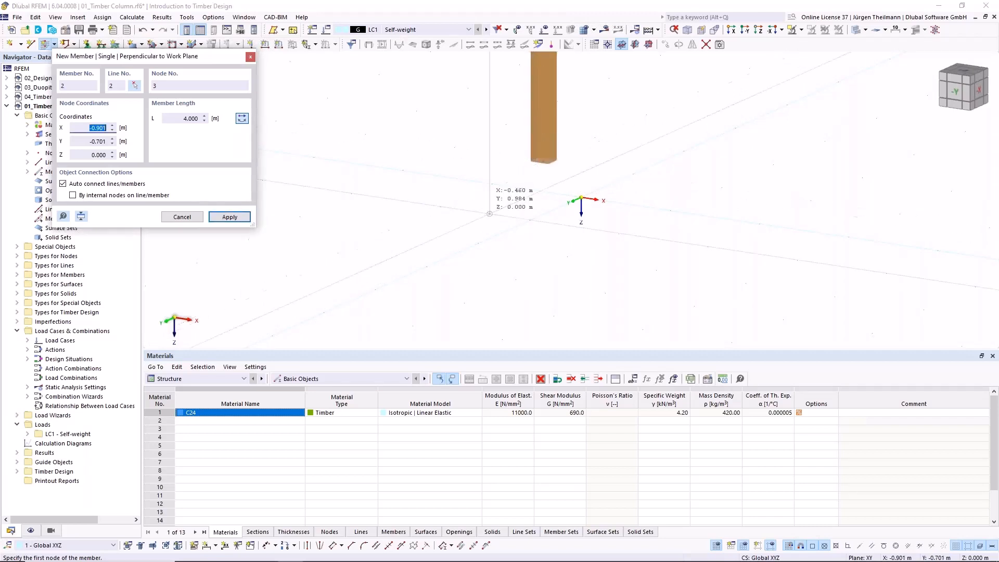
scroll(488, 216, "down", 3)
key("Escape")
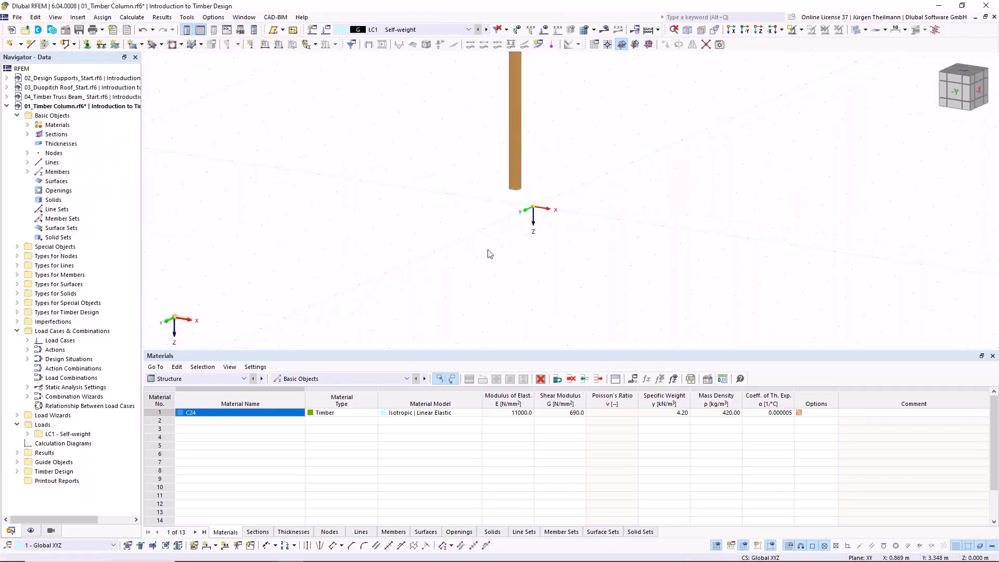
- Move the column by the displacement vector from its base node to the coordinate origin, X 1, Y 1, Z 0 m, without creating a copy
scroll(489, 253, "down", 2)
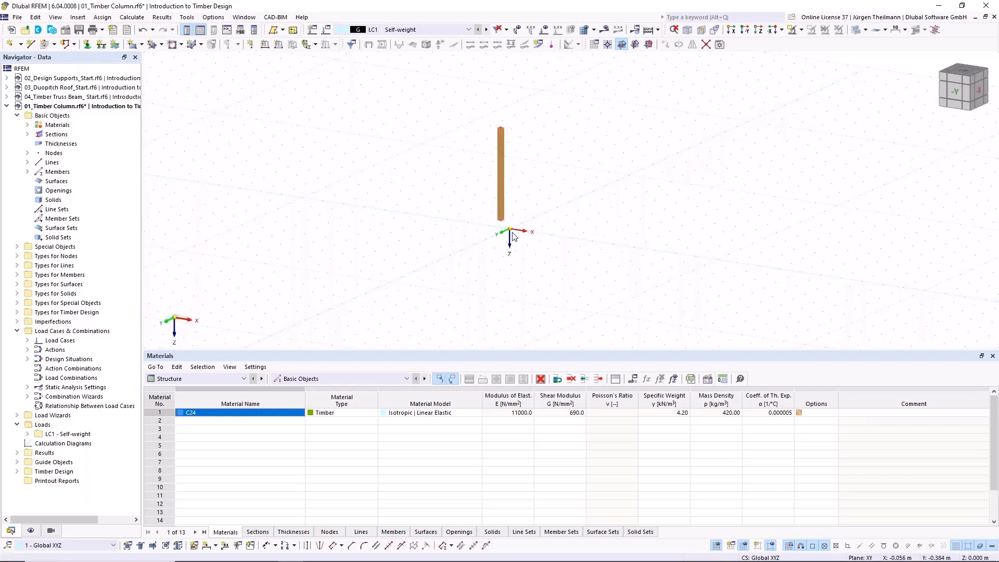
scroll(512, 232, "up", 2)
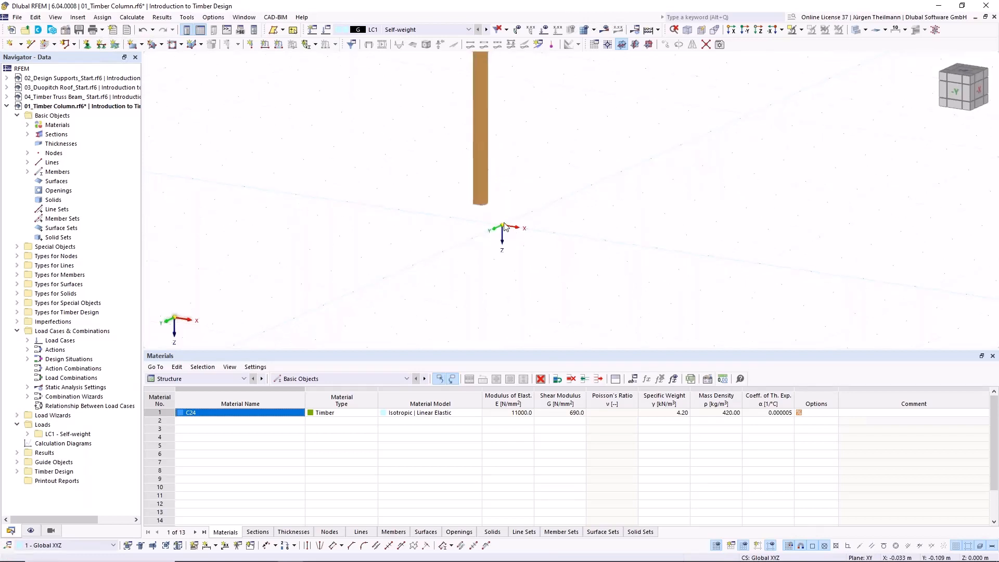
middle_click_drag(506, 225, 503, 252)
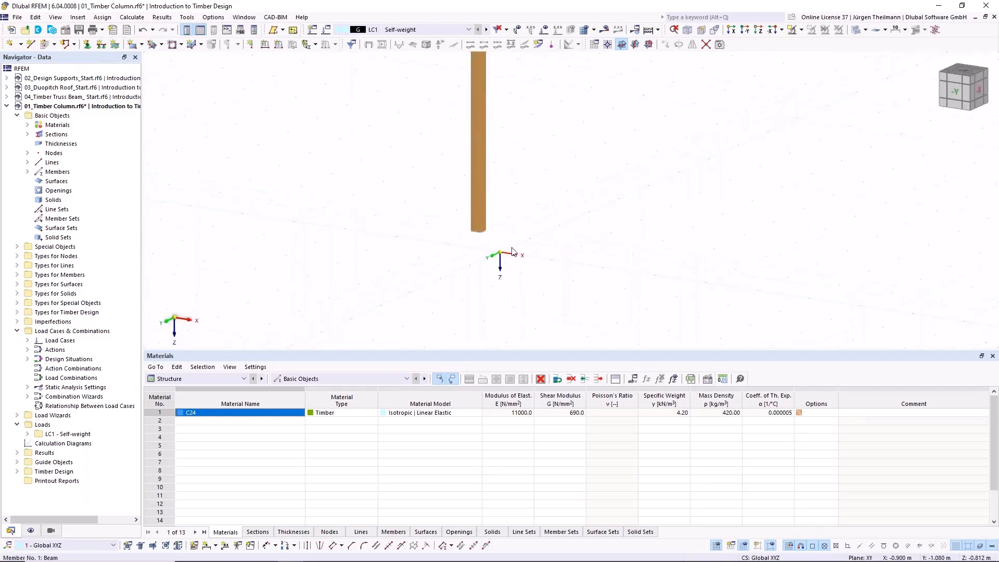
scroll(473, 250, "down", 2)
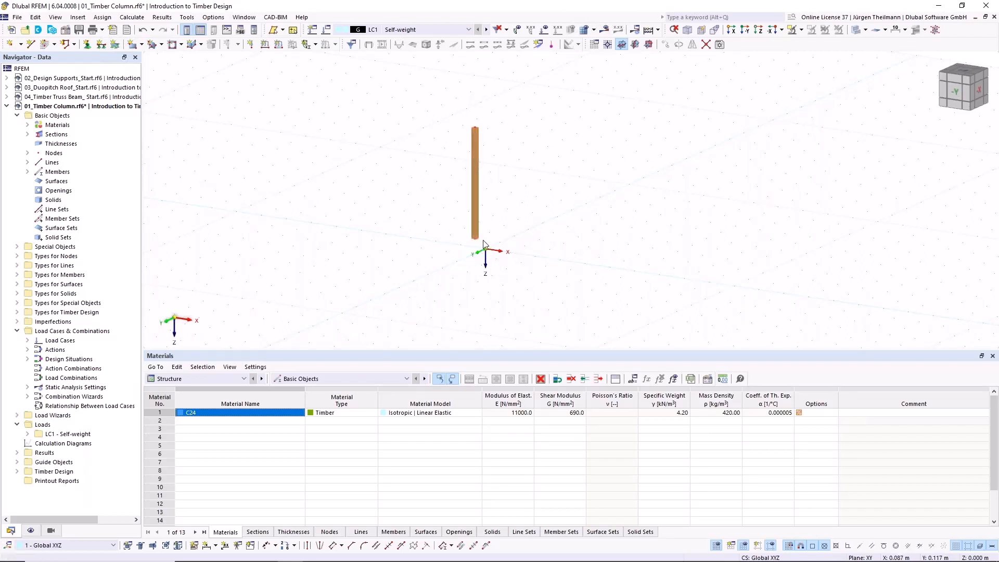
left_click_drag(421, 88, 567, 311)
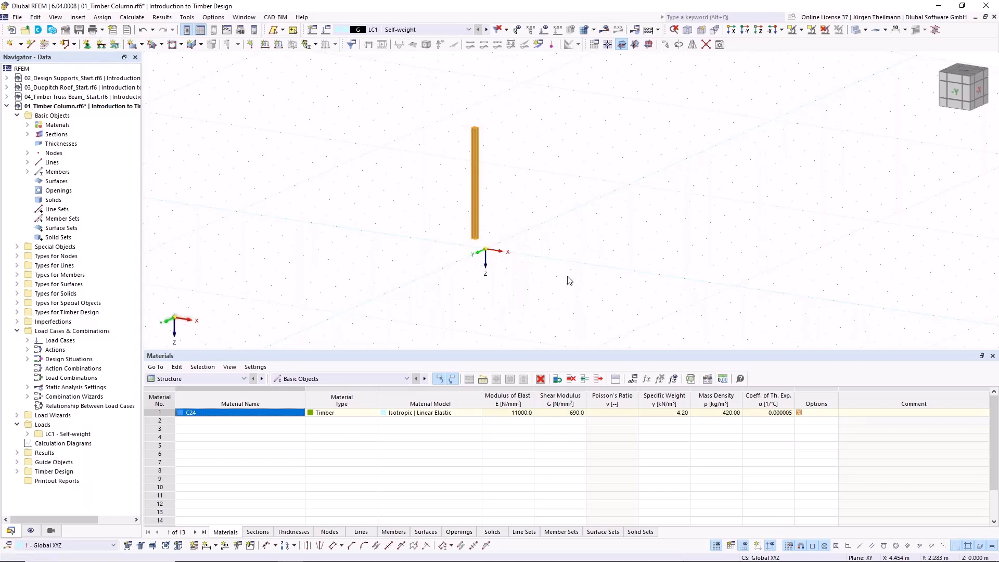
left_click(666, 45)
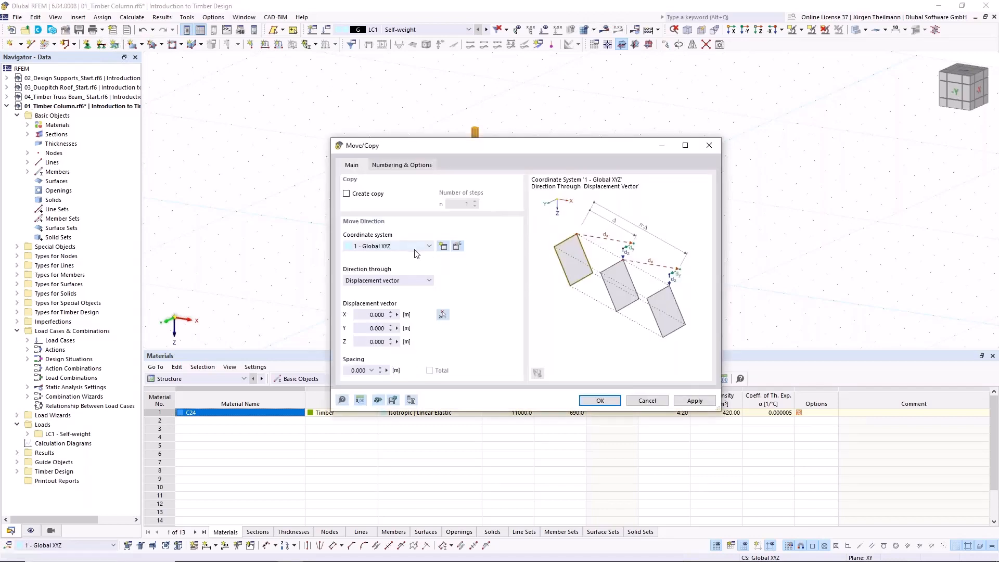
left_click(442, 314)
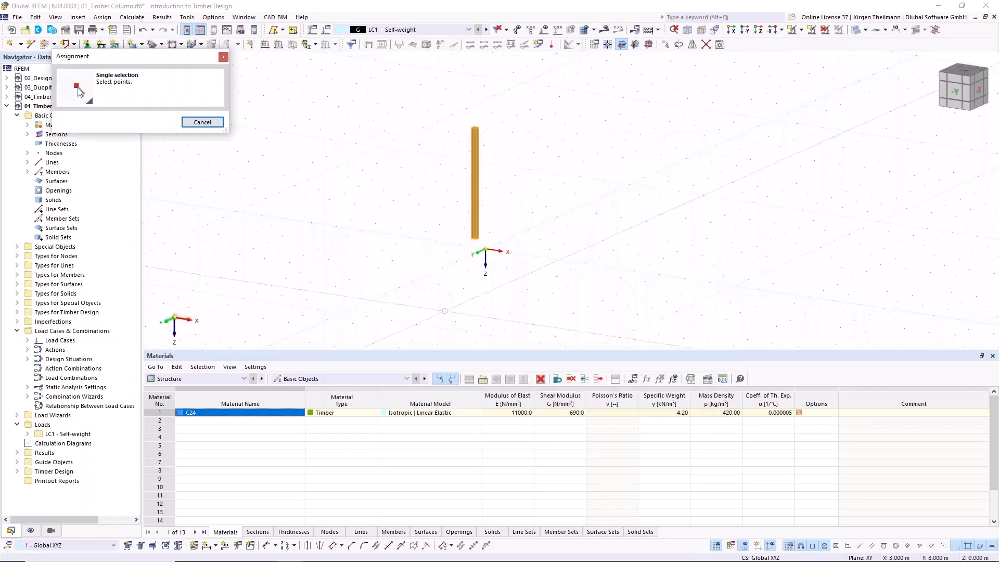
scroll(469, 271, "up", 1)
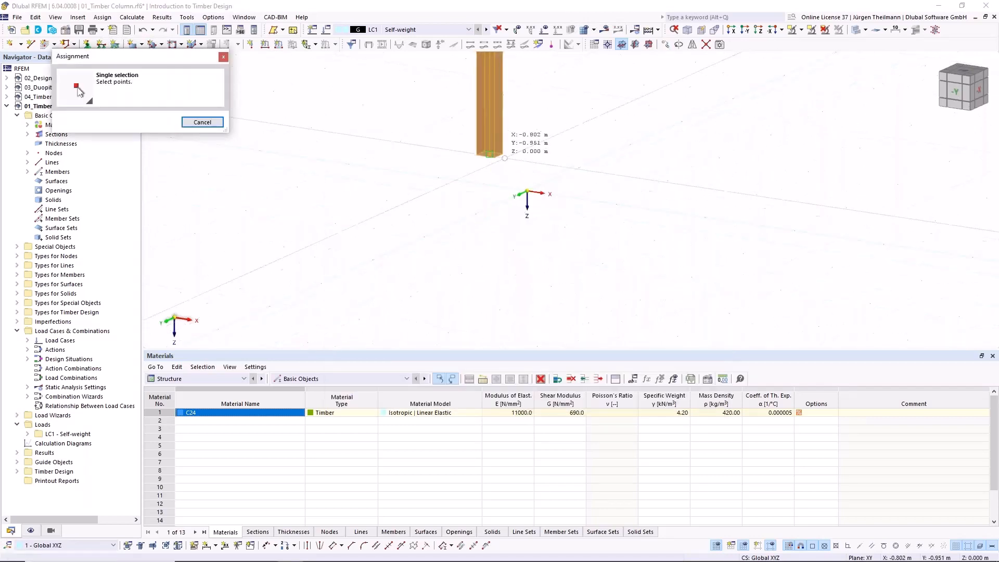
left_click(489, 154)
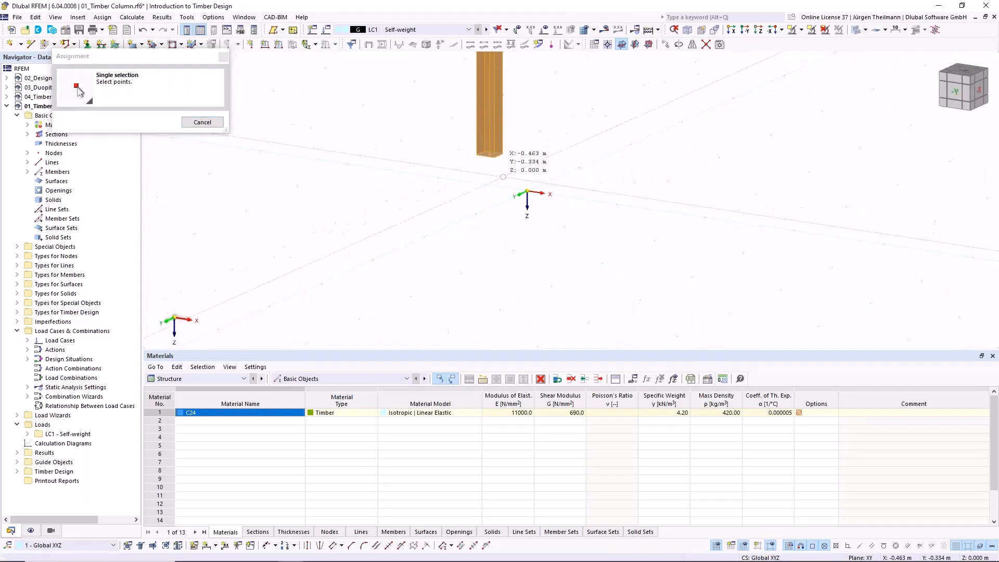
left_click(527, 191)
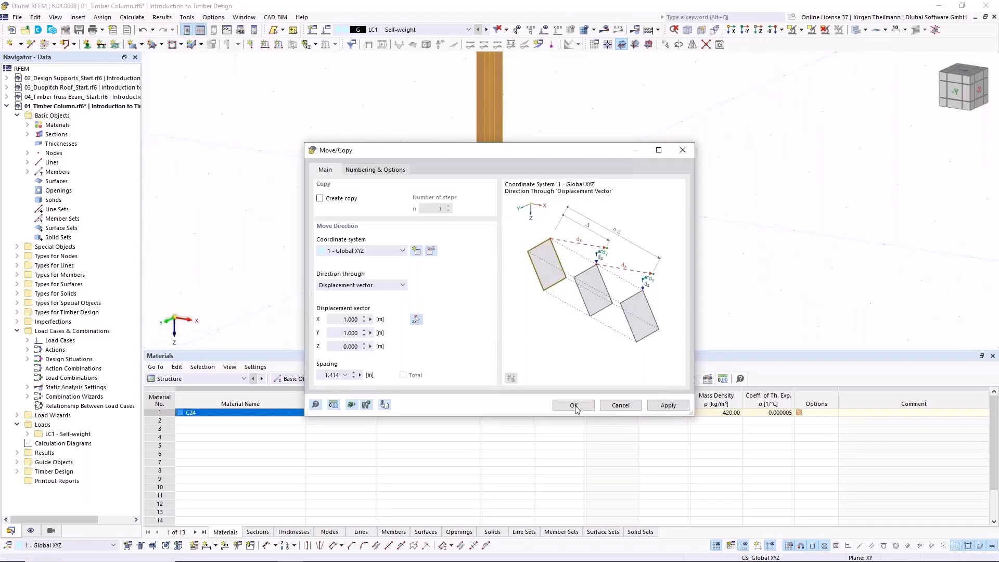
left_click(573, 406)
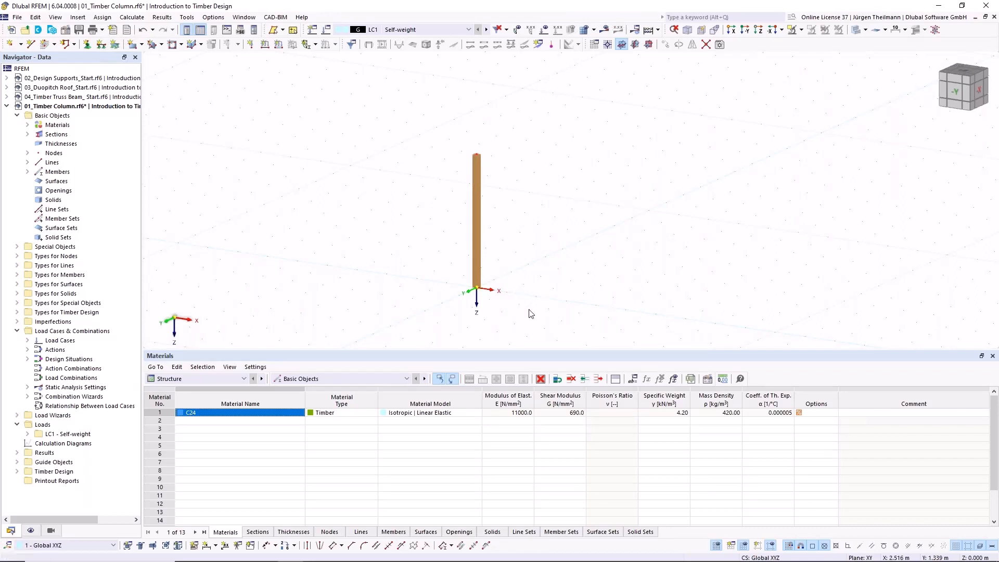
- Edit the Hinged nodal support type to also restrain rotation φX, and accept it
left_click(87, 46)
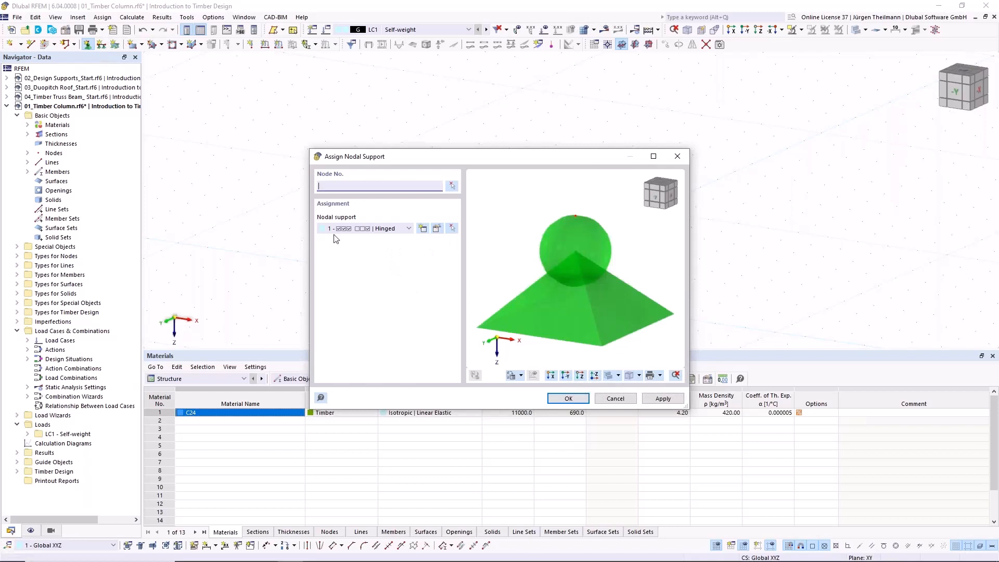
left_click(437, 230)
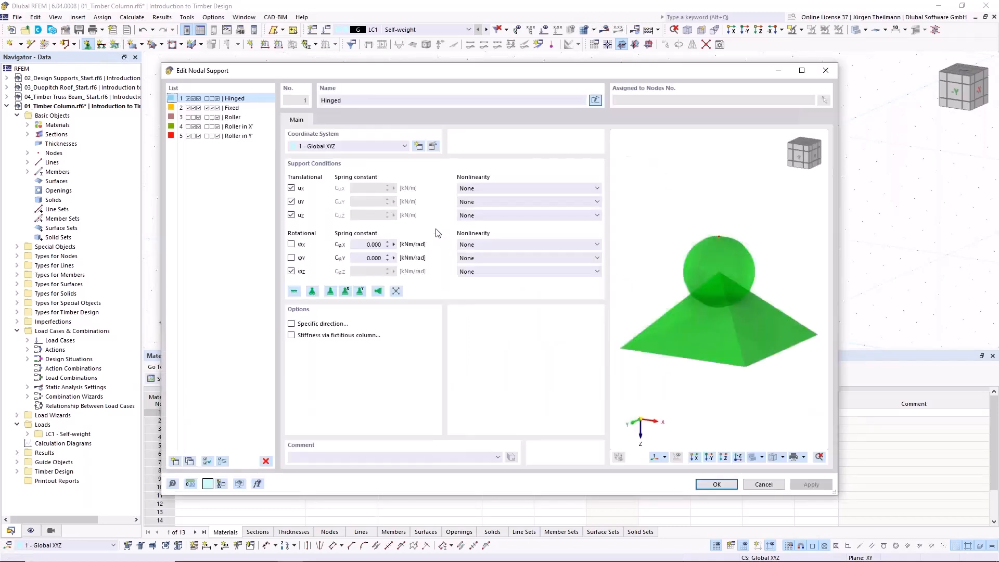
left_click(291, 244)
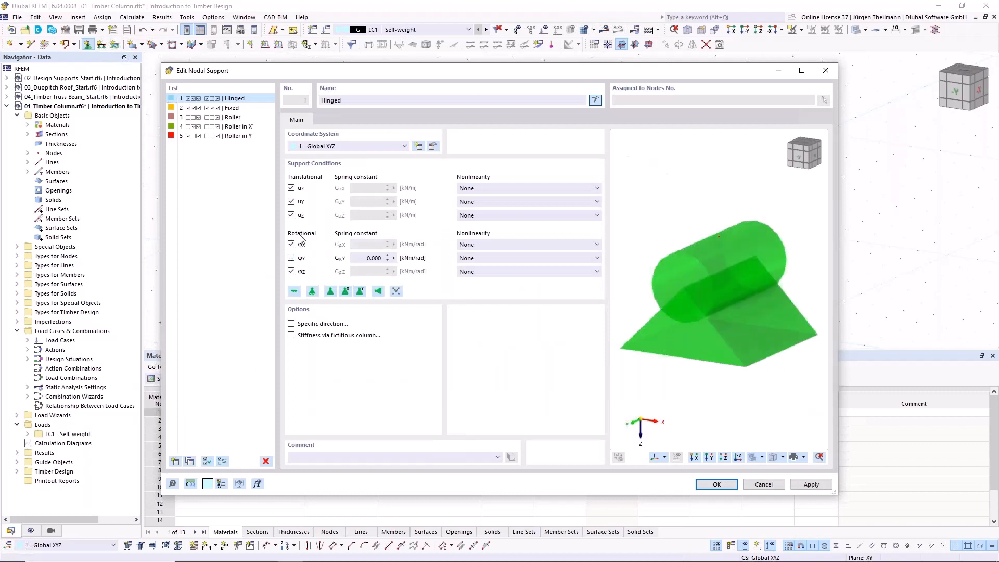
left_click(716, 484)
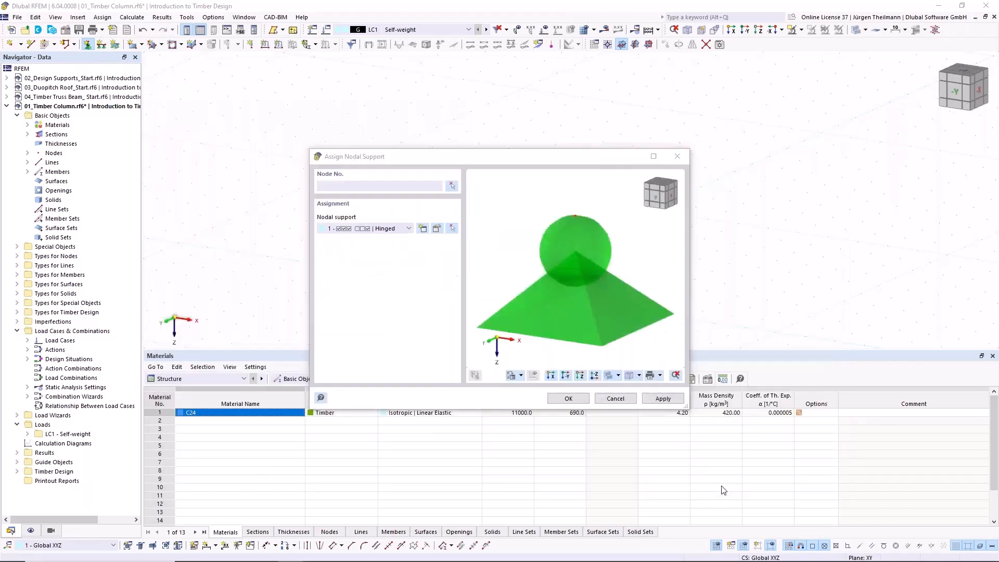
- Assign the Hinged nodal support to the column's base node, keeping the support assignment open
left_click(452, 186)
left_click_drag(434, 263, 568, 347)
left_click(155, 159)
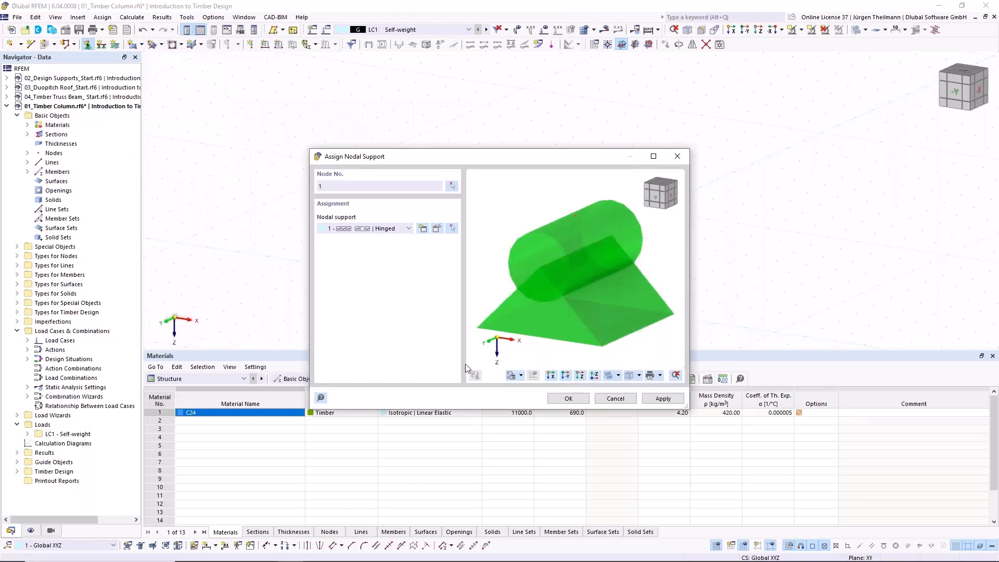
left_click(663, 398)
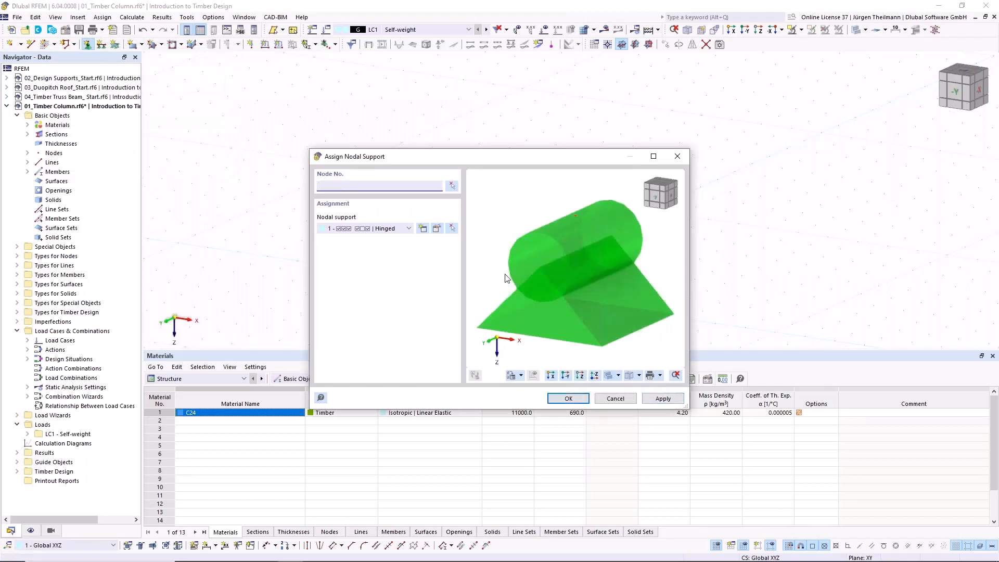
- Create a new nodal support type that restrains only translation uX and rotation φX, with uY, uZ, φY and φZ free
left_click(421, 229)
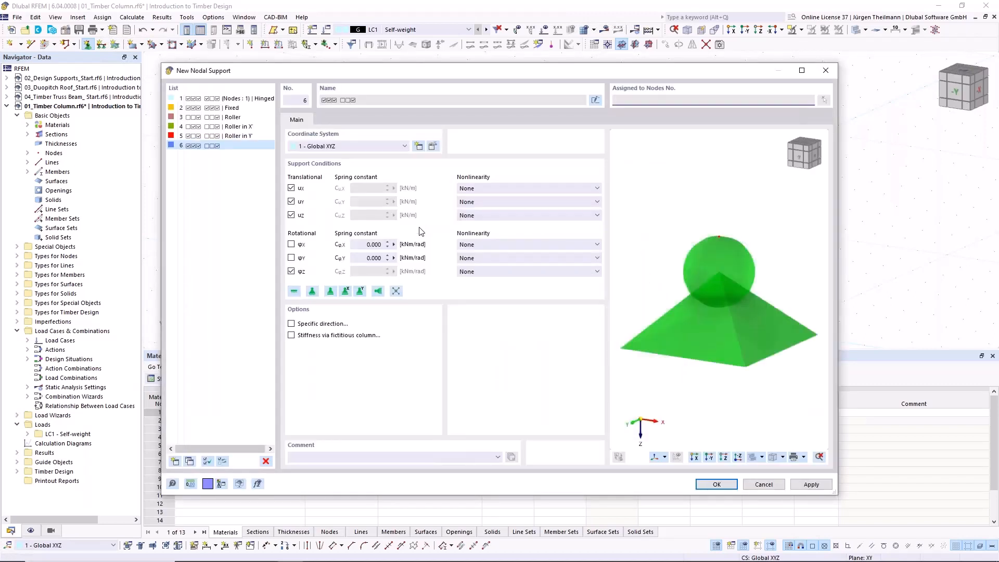
left_click(291, 245)
left_click(292, 271)
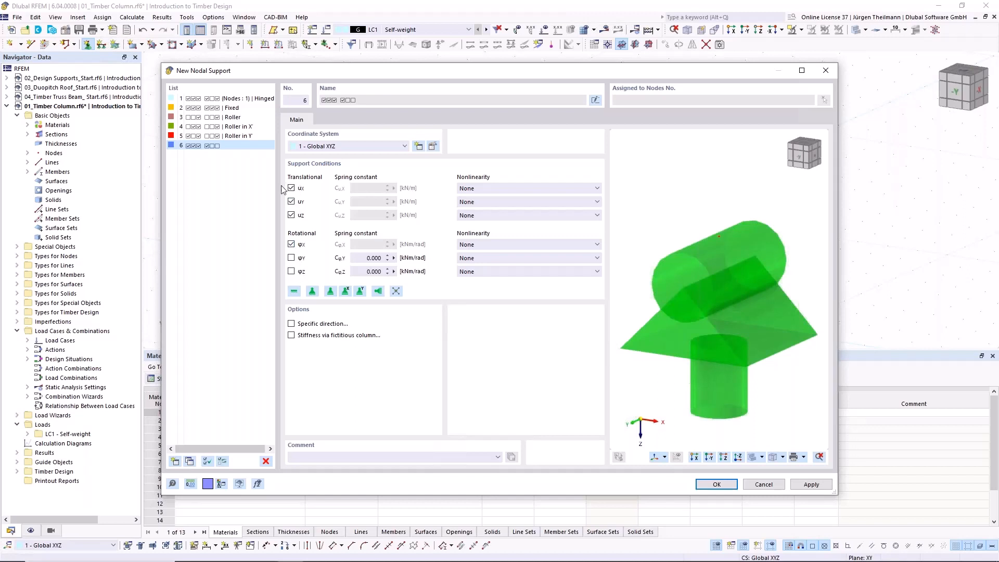
left_click(292, 216)
left_click(291, 201)
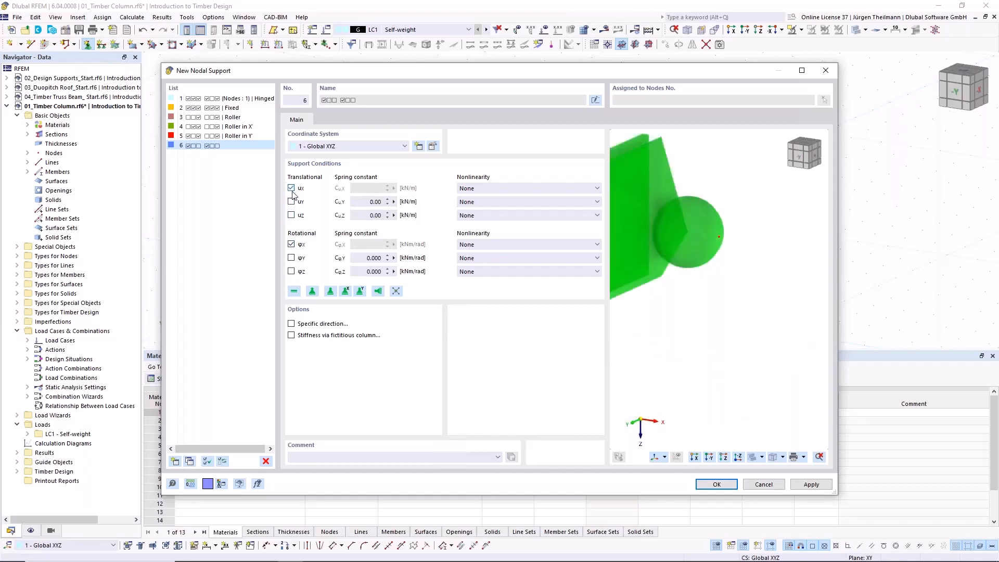
scroll(689, 317, "down", 2)
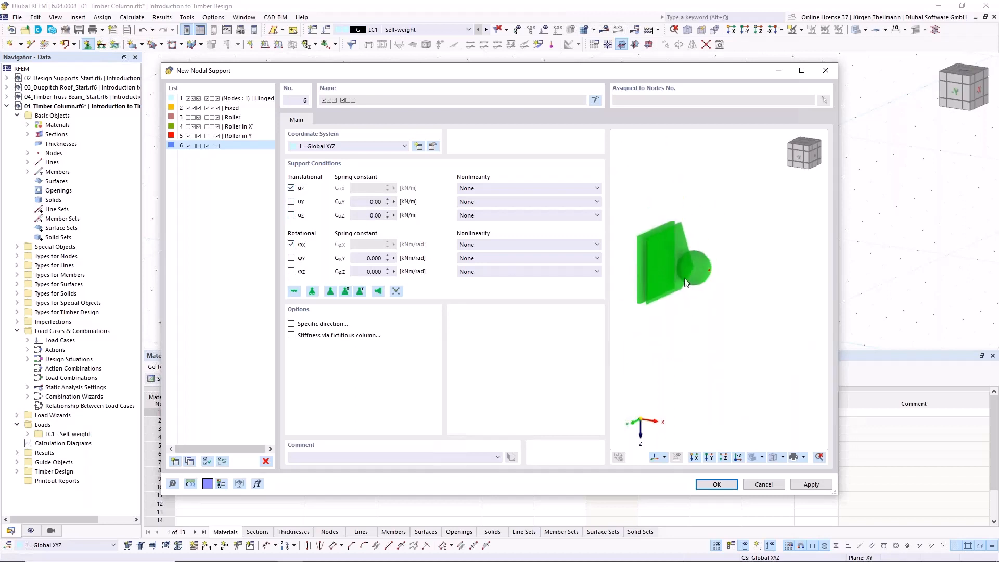
middle_click_drag(693, 255, 712, 291)
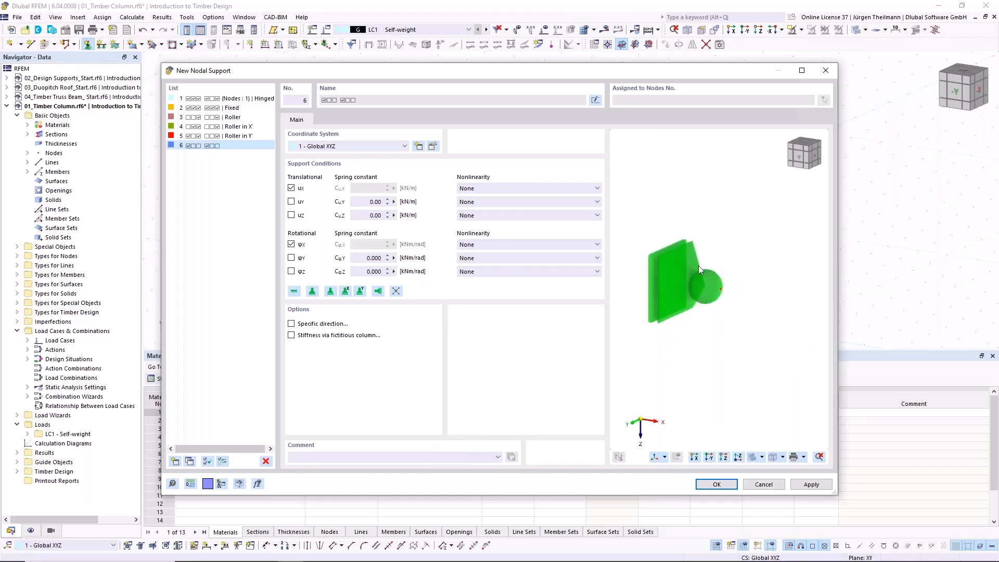
left_click(716, 484)
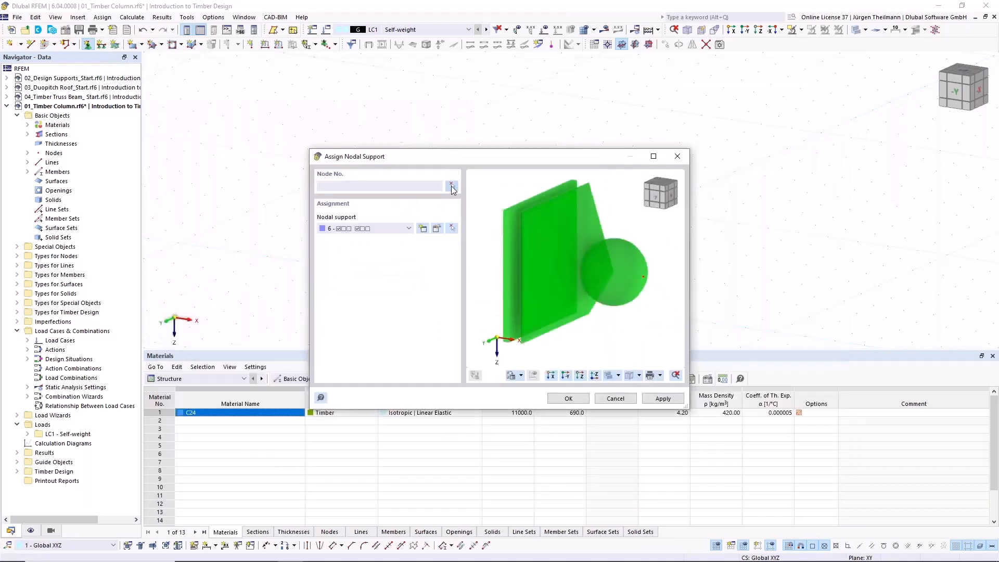
- Assign the new uX and φX support to the column's top node and finish the support assignment
left_click(452, 186)
left_click_drag(457, 137, 535, 202)
left_click(155, 160)
left_click(568, 398)
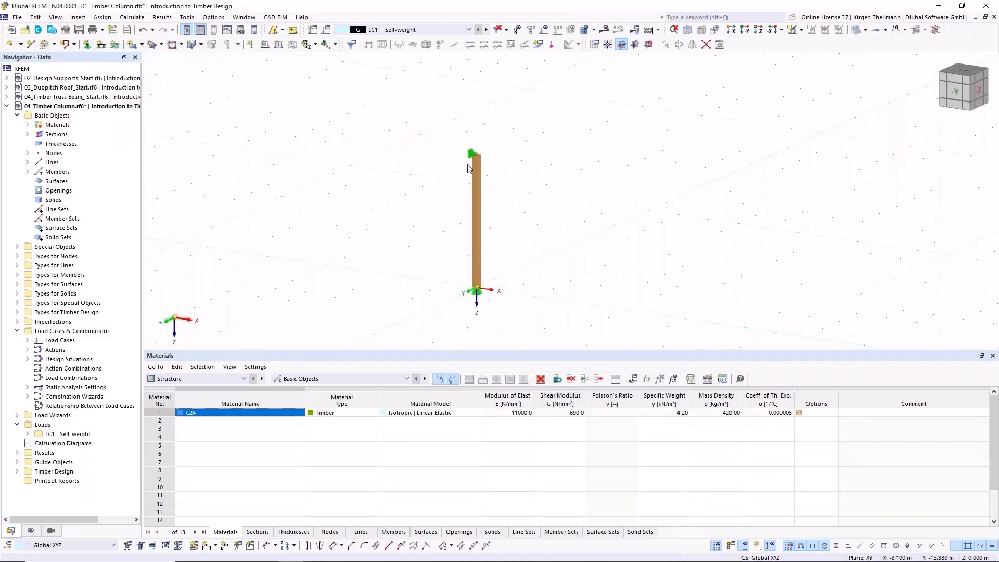
scroll(470, 168, "up", 3)
scroll(470, 168, "down", 3)
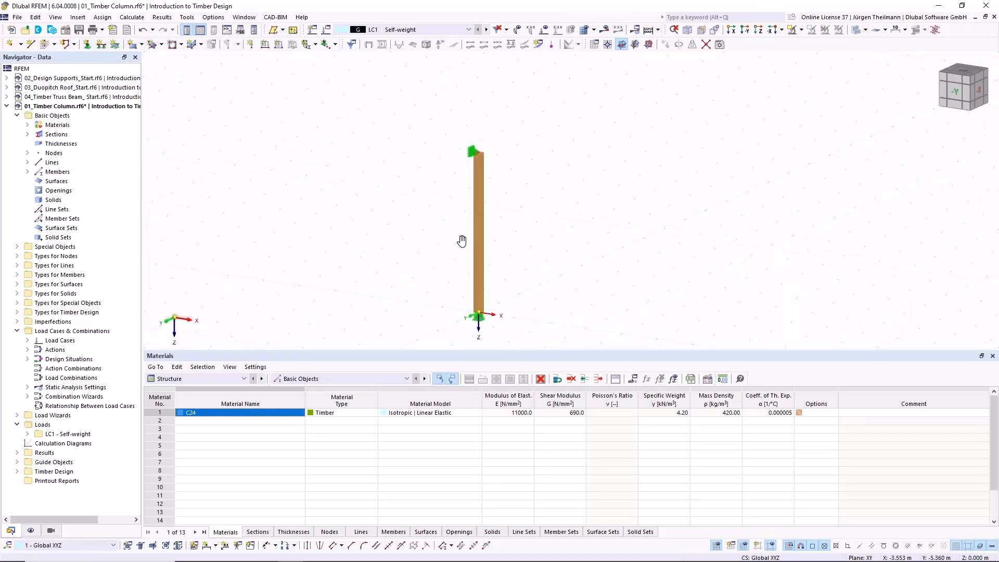
scroll(466, 233, "up", 1)
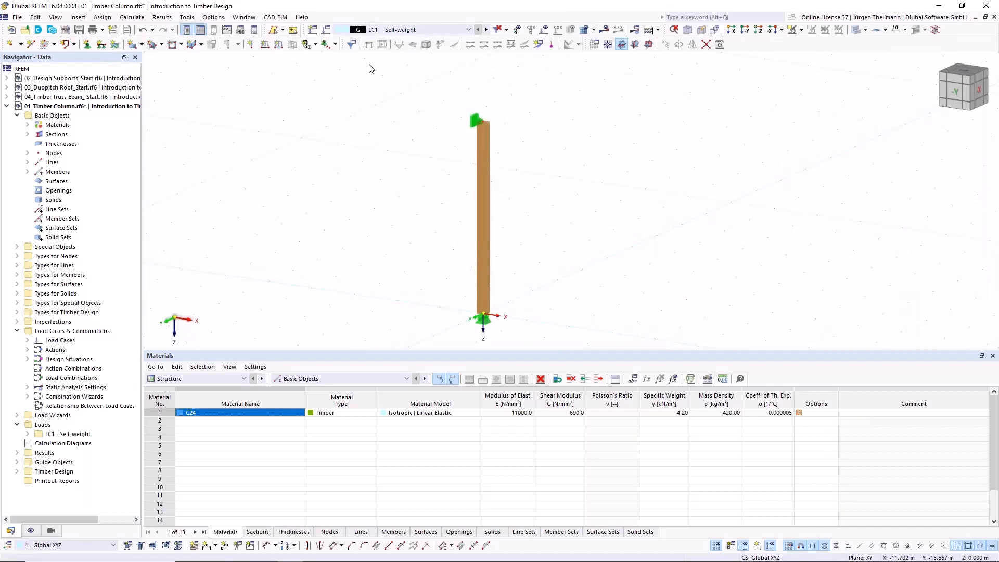
- Deactivate the self-weight of load case LC1 and rename the load case as Design Load
left_click(327, 31)
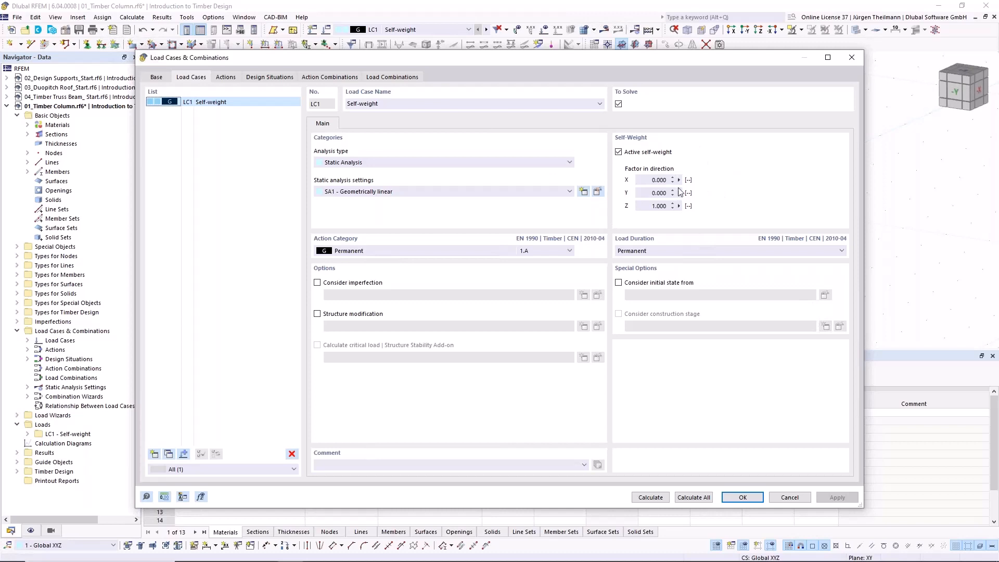
left_click(619, 152)
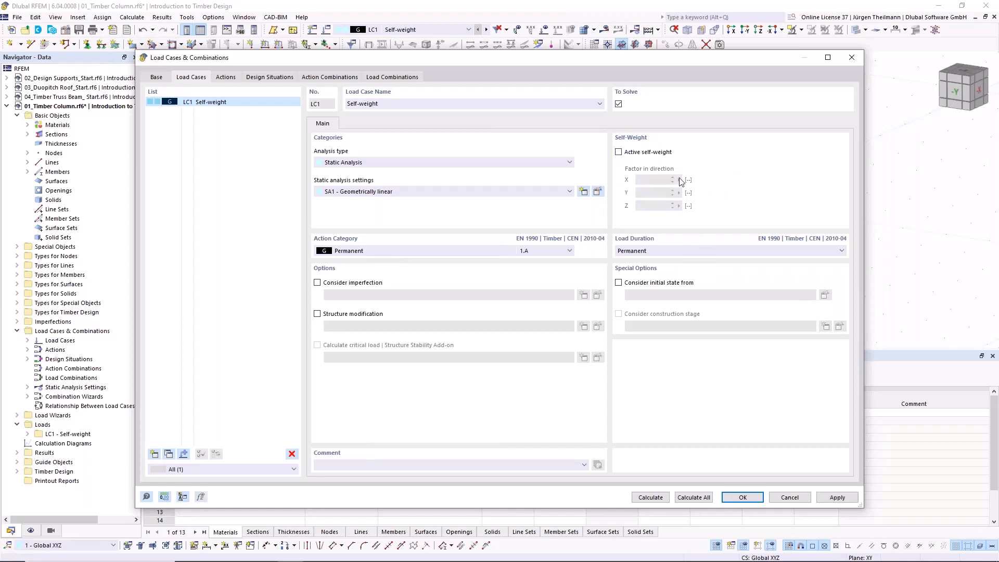
double_click(361, 104)
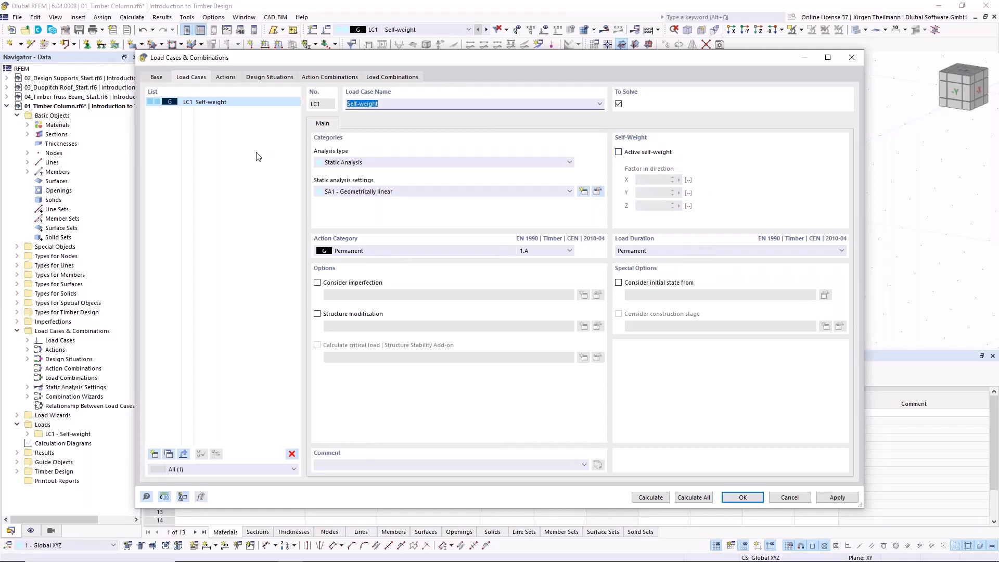
type("Design Load")
key("Tab")
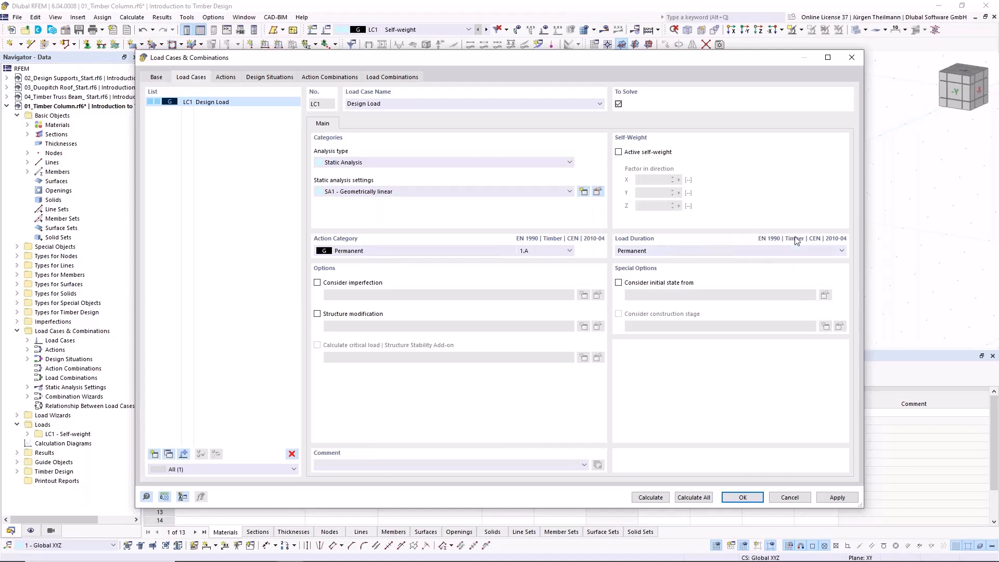
- Switch the standard group for load classification to EN 1990 and check the Design Load case settings
left_click(155, 78)
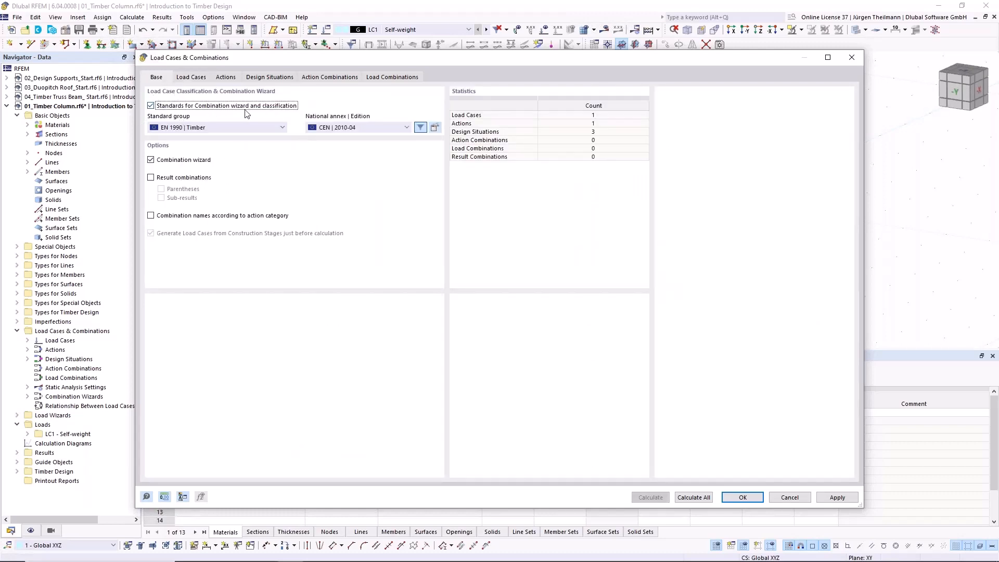
left_click(282, 128)
left_click(166, 137)
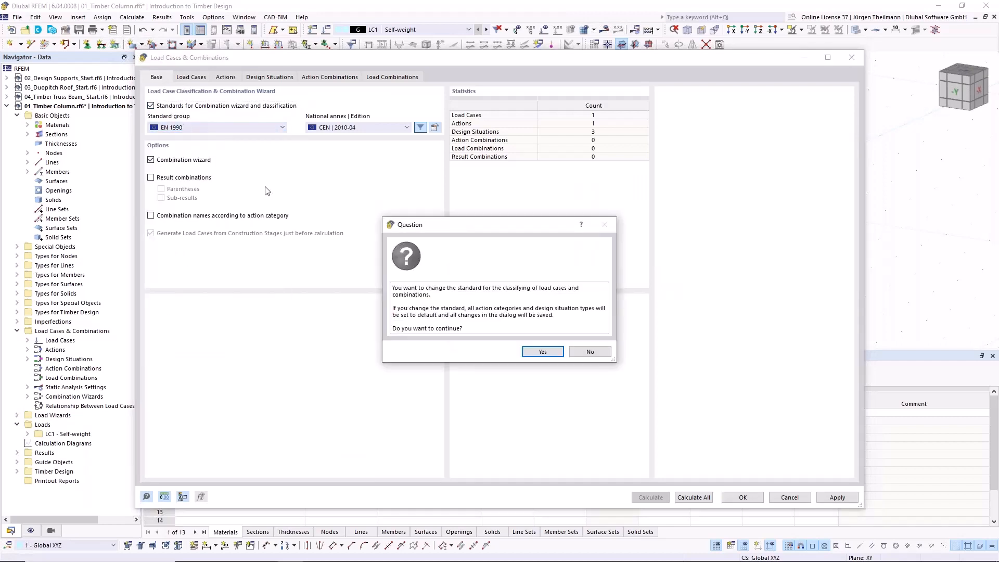
left_click(549, 352)
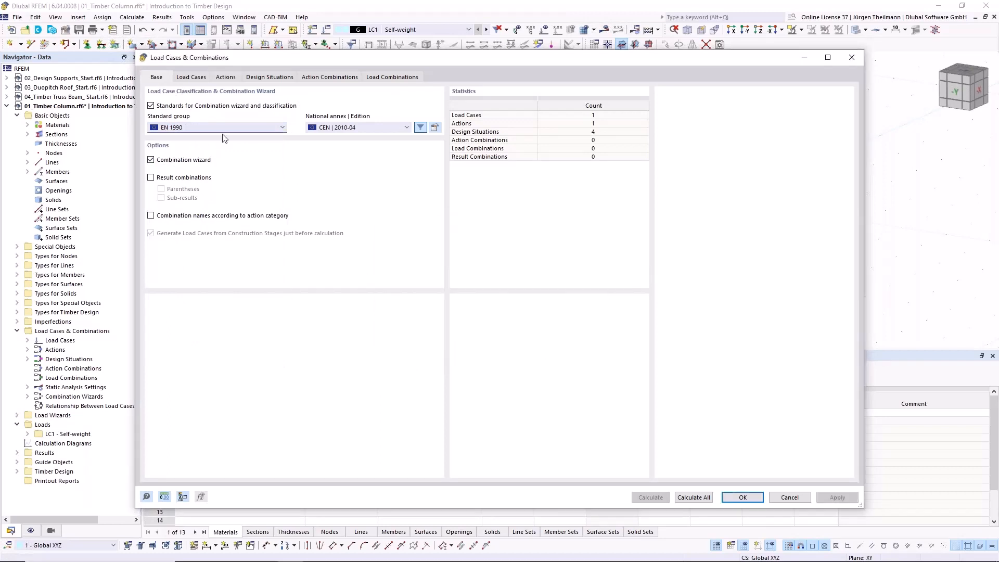
left_click(187, 78)
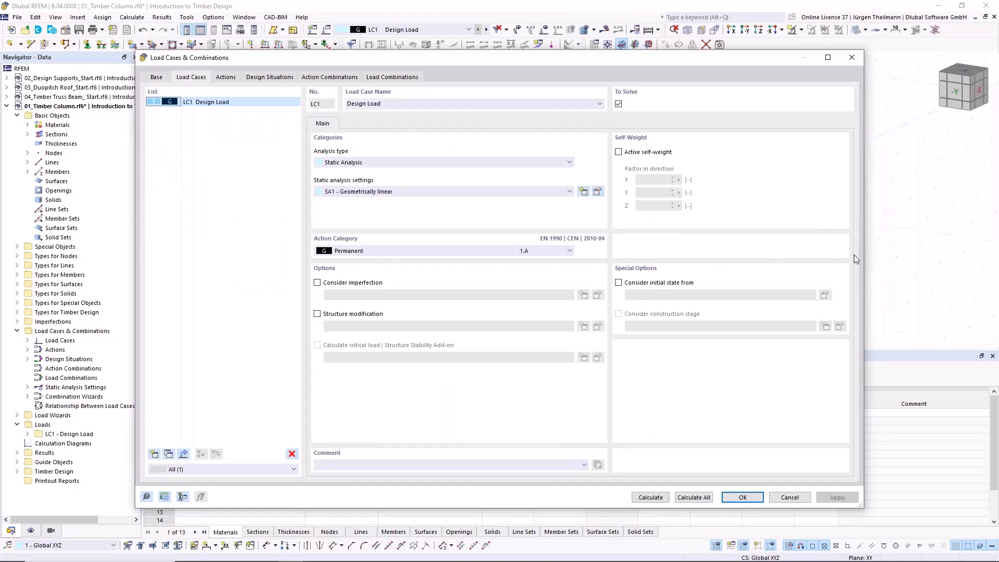
- Return the standard group for load classification to EN 1990 | Timber and accept the change
left_click(155, 78)
left_click(165, 127)
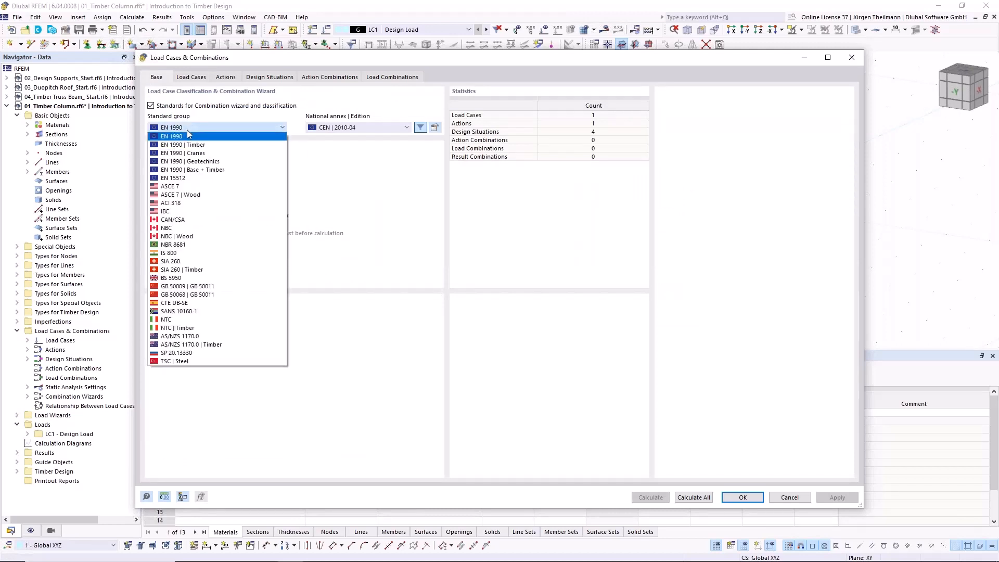
left_click(207, 147)
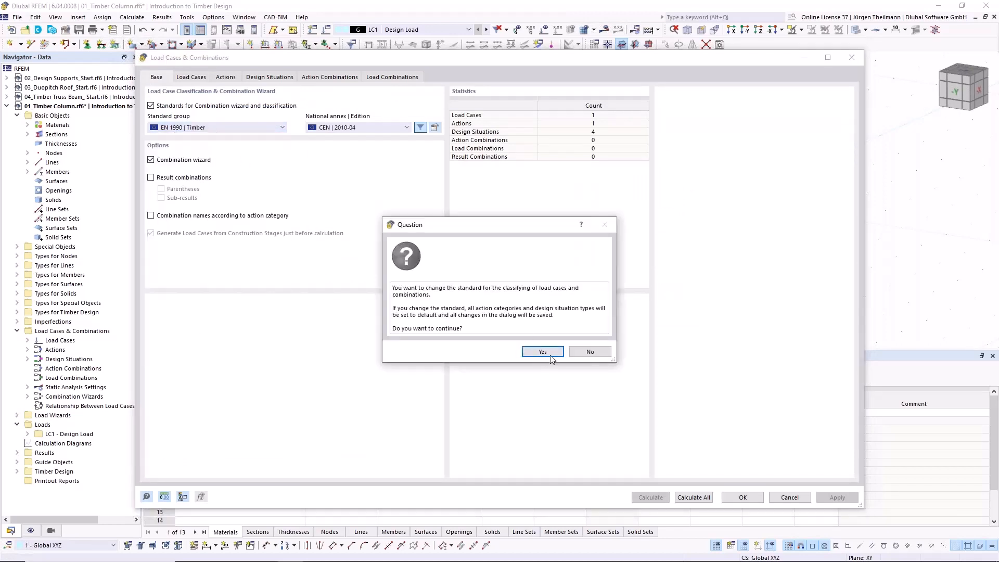
left_click(549, 351)
- Set the load duration of the Design Load case to Medium-term
left_click(200, 78)
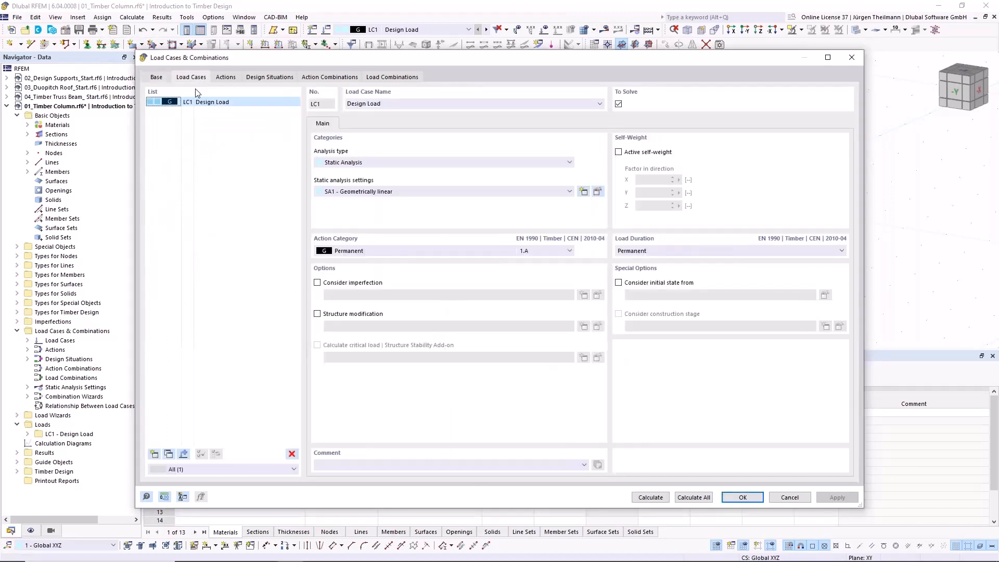
left_click(697, 251)
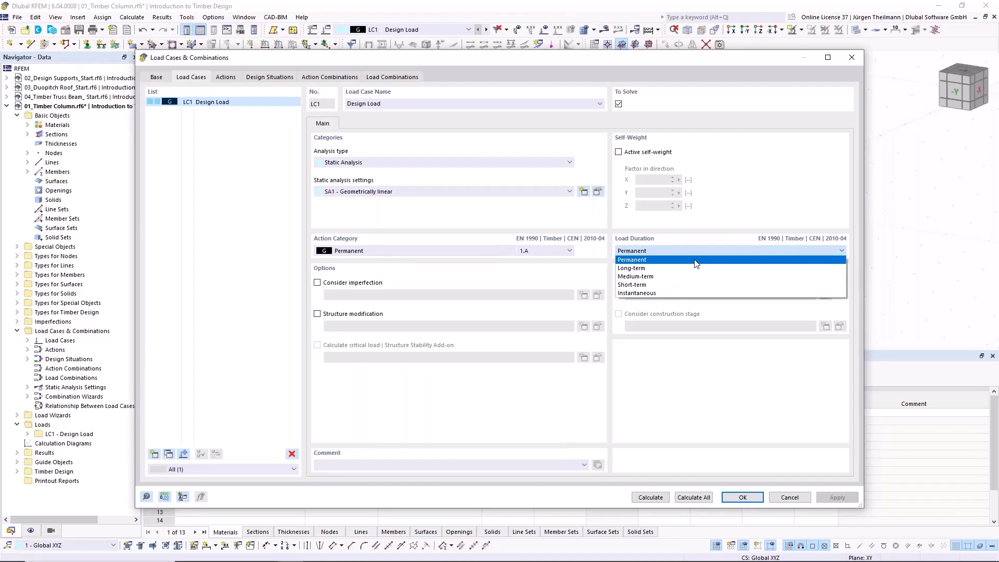
left_click(644, 277)
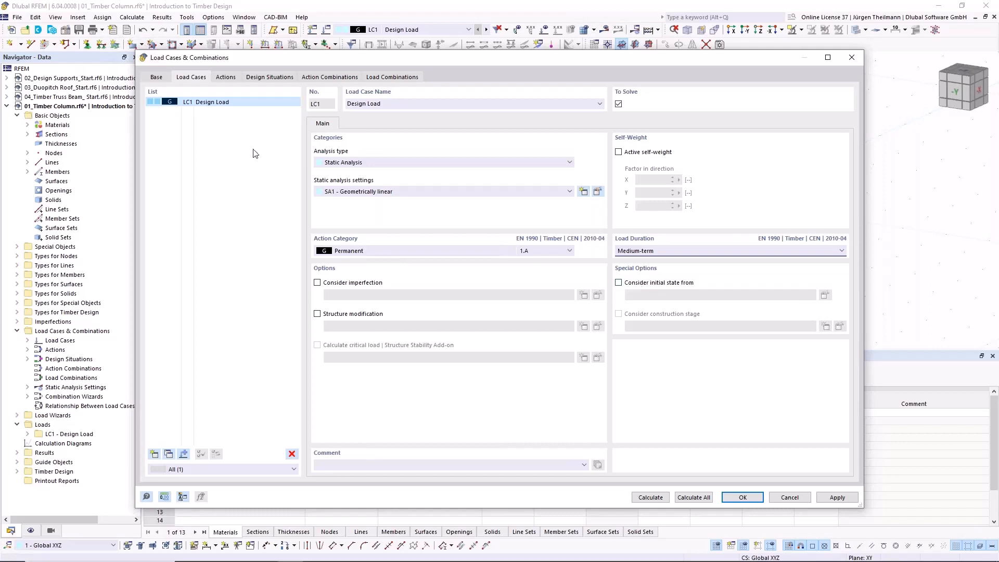
- Deactivate the combination wizard, save the dialog changes and return to the load case settings
left_click(147, 77)
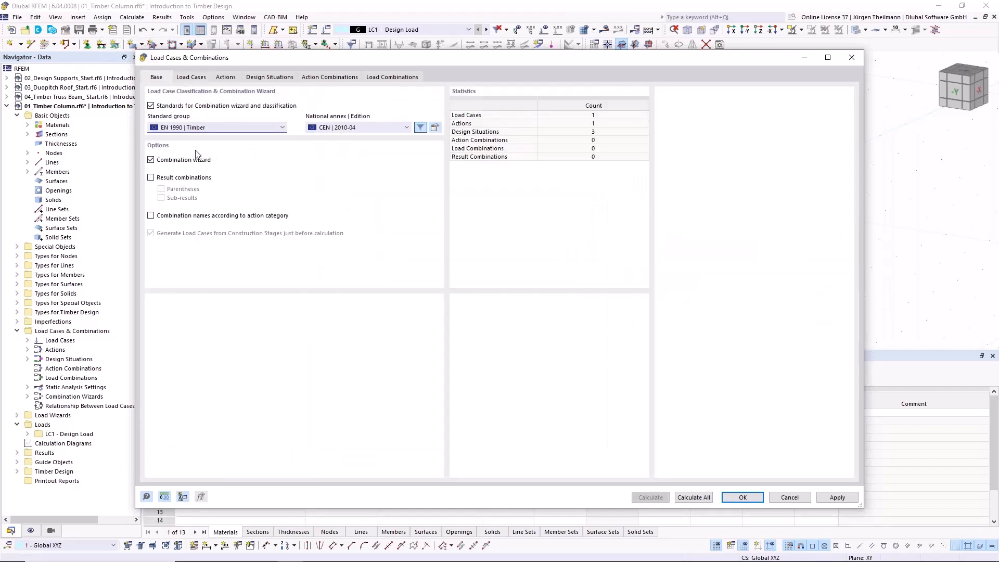
left_click(151, 160)
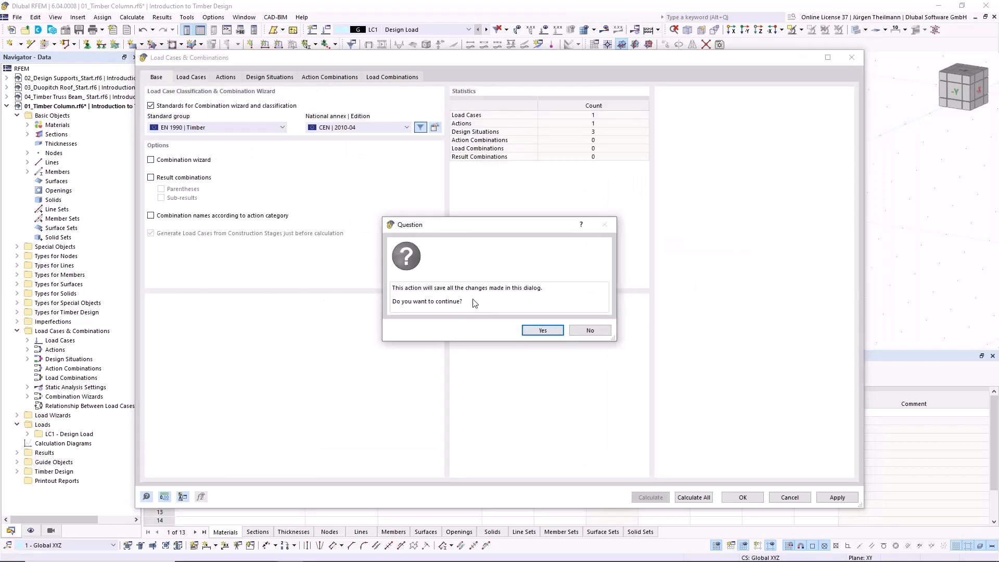
left_click(557, 334)
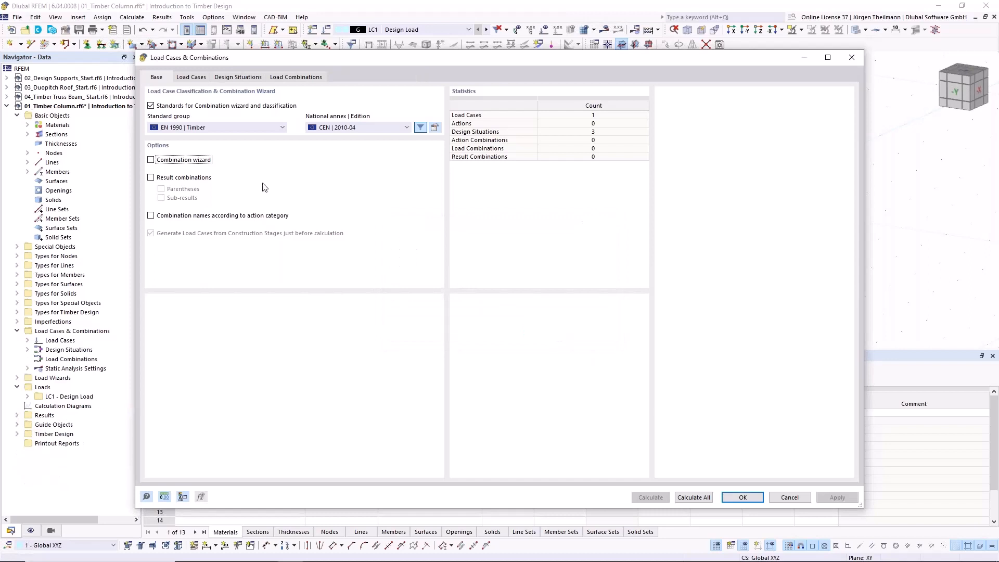
left_click(192, 78)
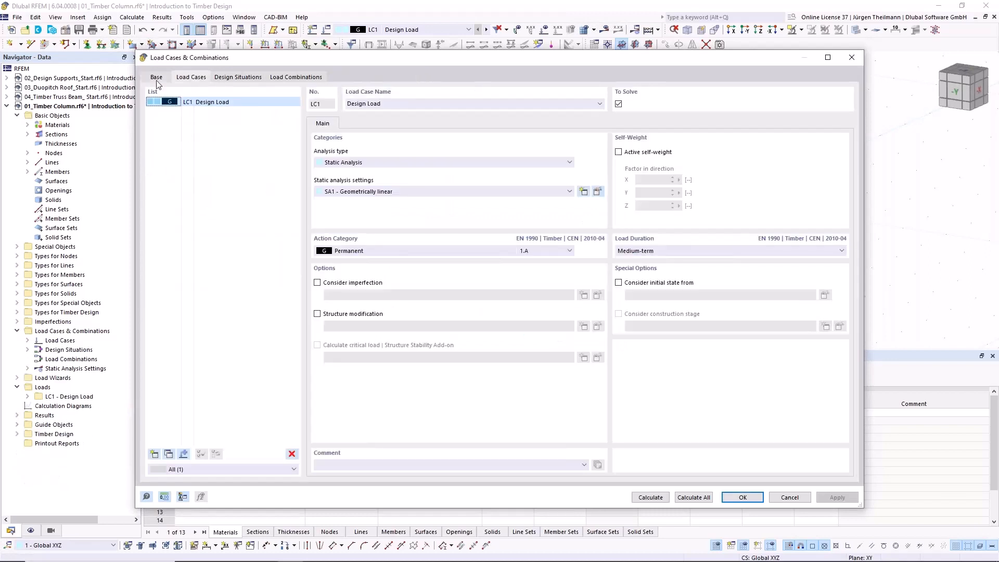
- Delete the SLS - Characteristic and SLS - Quasi-permanent design situations
left_click(241, 78)
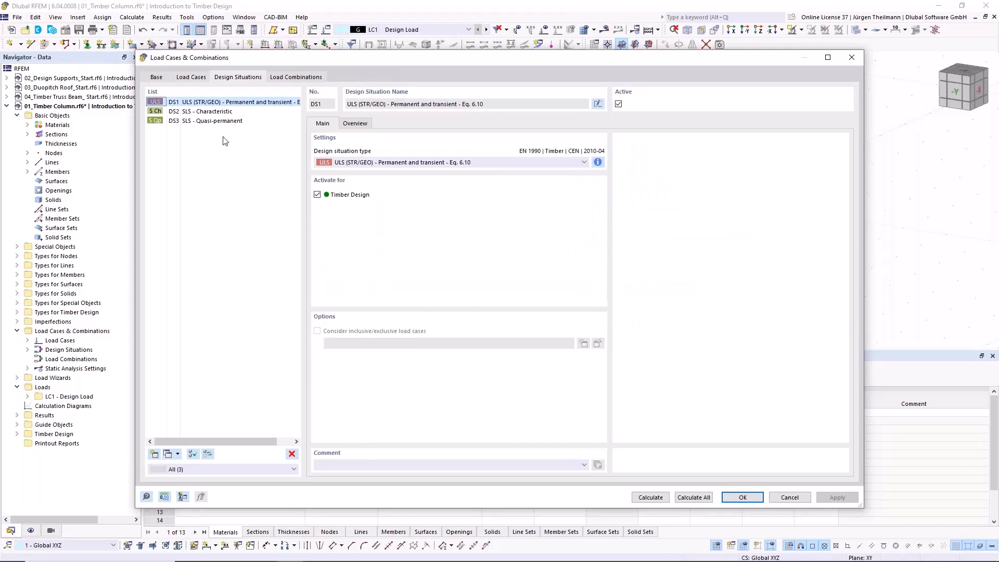
left_click(211, 112)
left_click(210, 121, "ctrl")
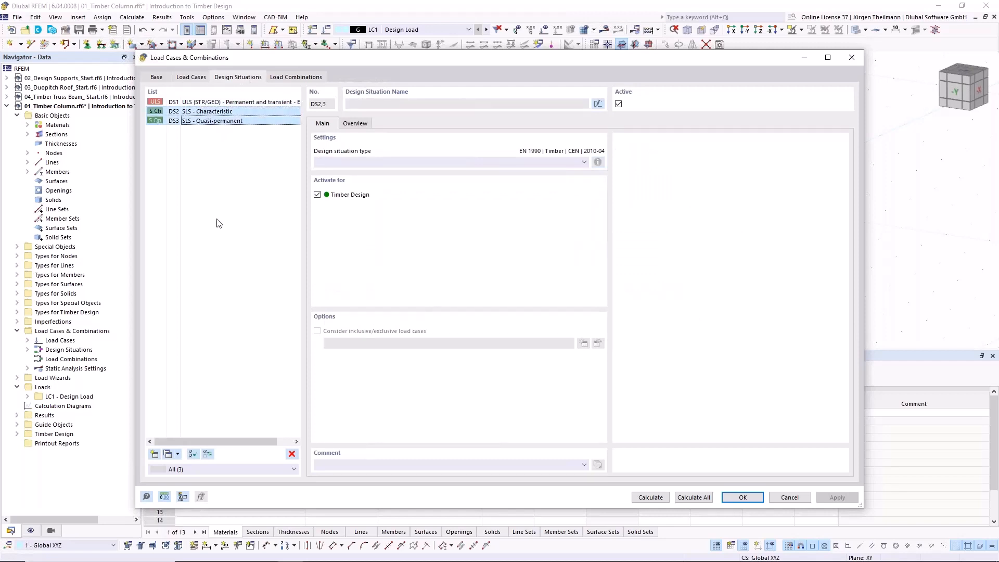
left_click(291, 453)
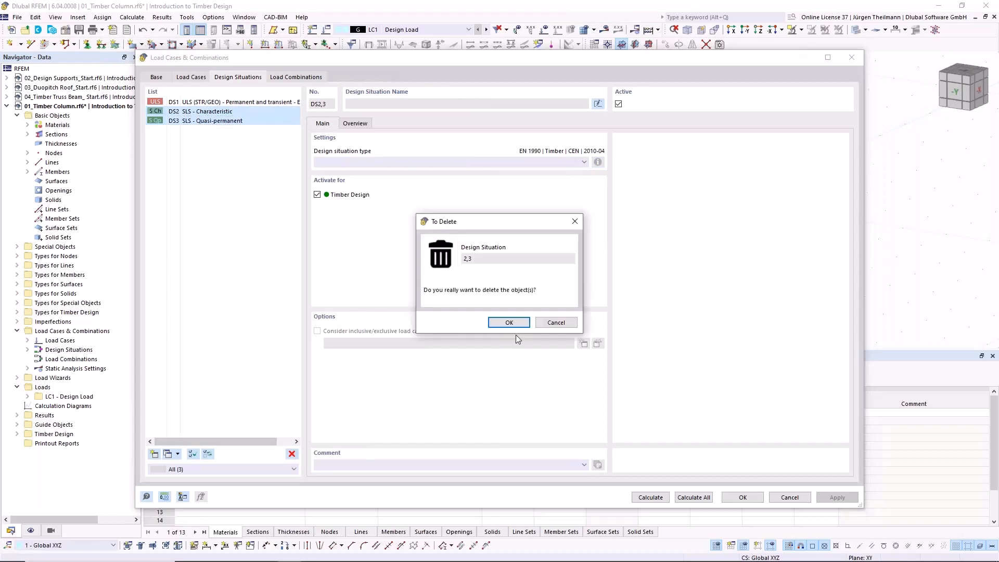
left_click(509, 322)
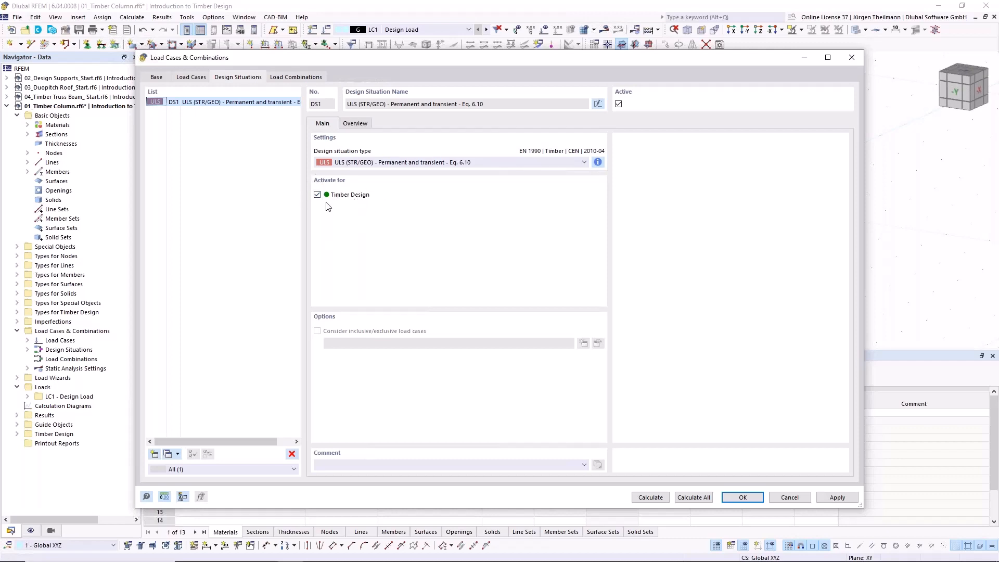
- Create load combination CO1 containing LC1 Design Load with factor 1.00, and accept the load case and combination settings
left_click(308, 77)
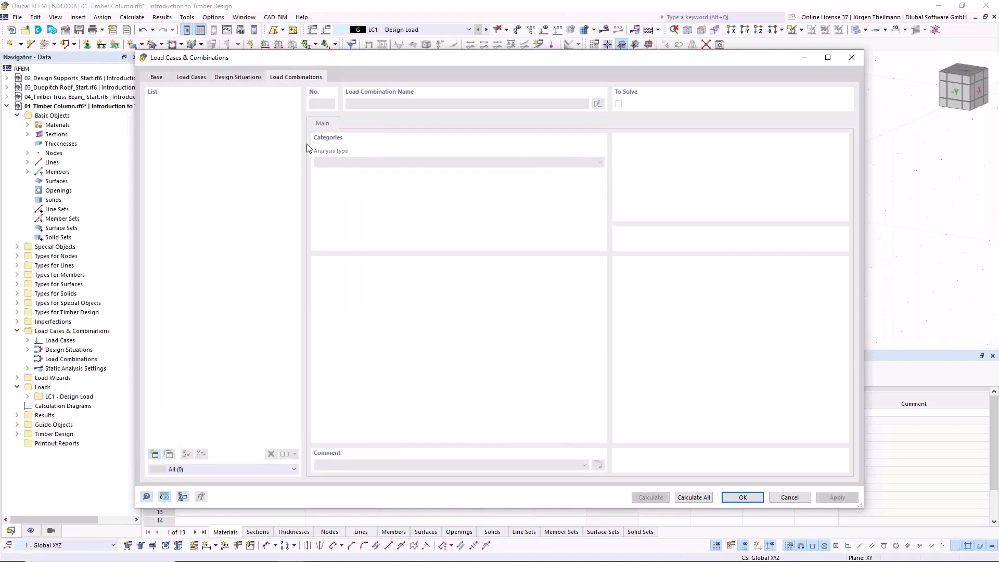
left_click(154, 455)
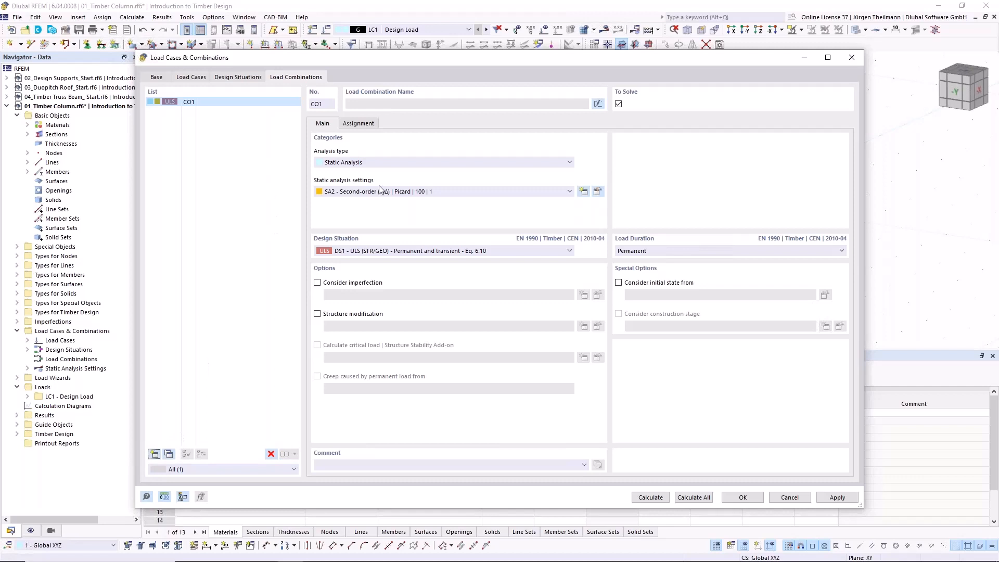
left_click(366, 125)
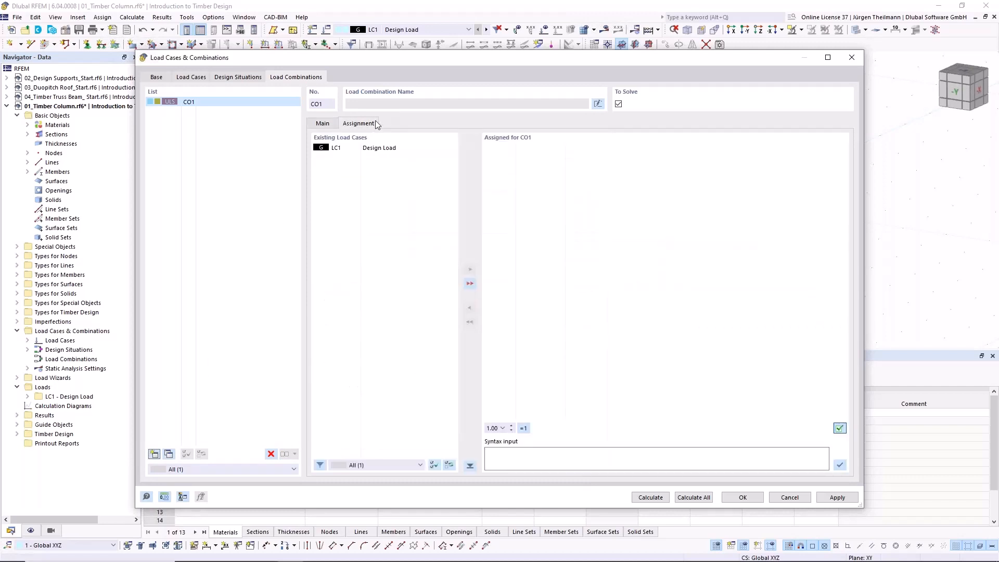
left_click(390, 149)
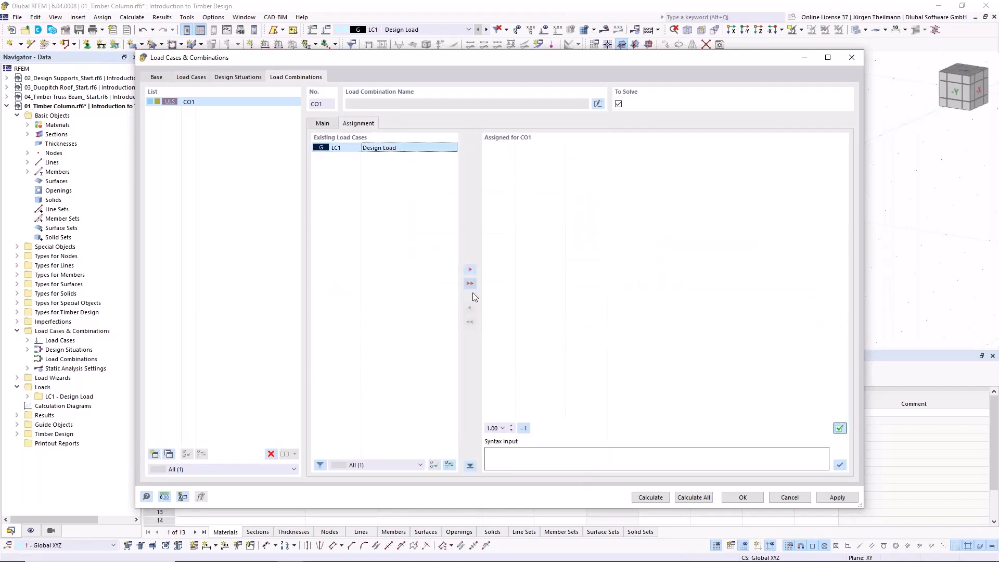
left_click(470, 271)
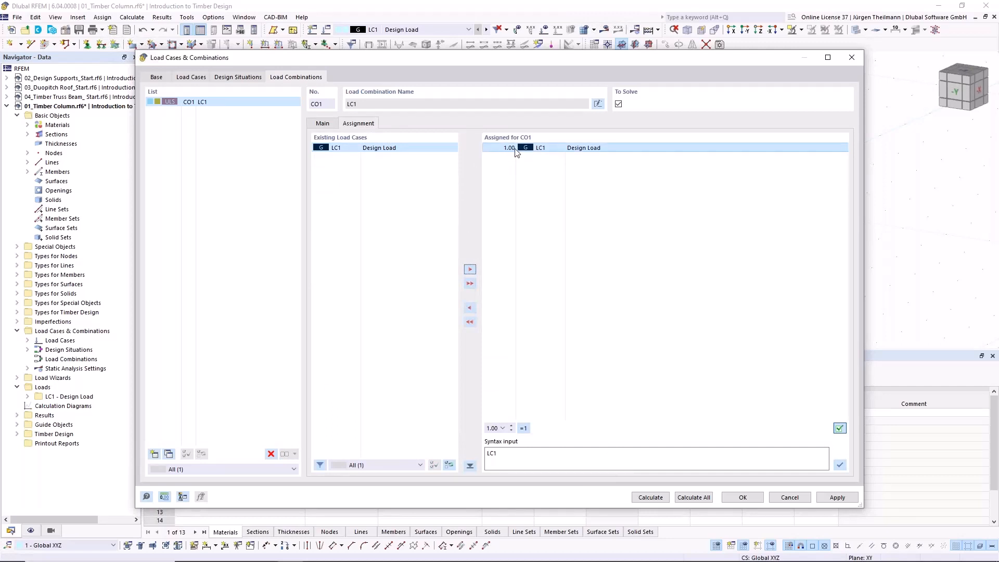
left_click(749, 496)
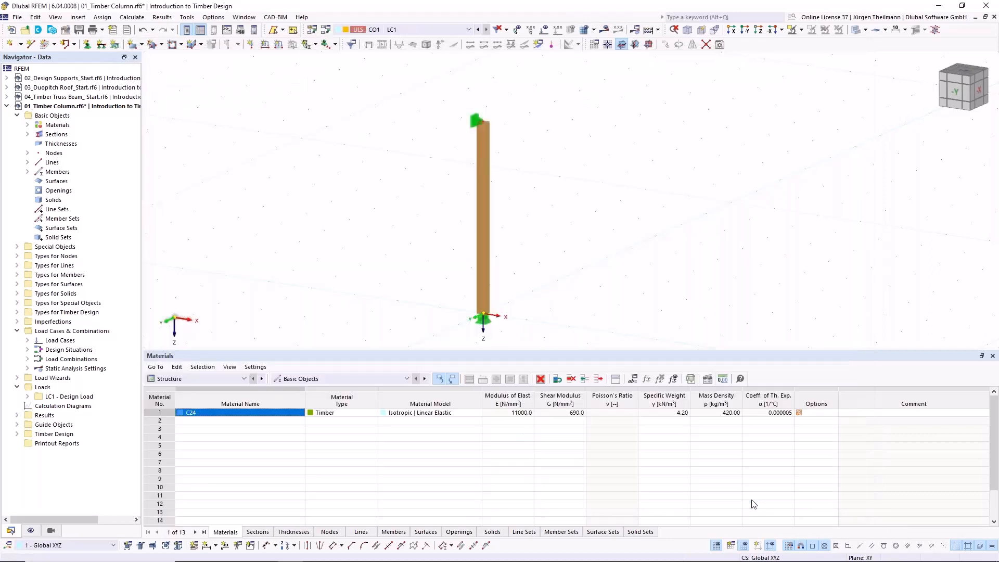
- Apply a 150 kN nodal force in global Z to the column's top node in load case LC1
left_click(251, 46)
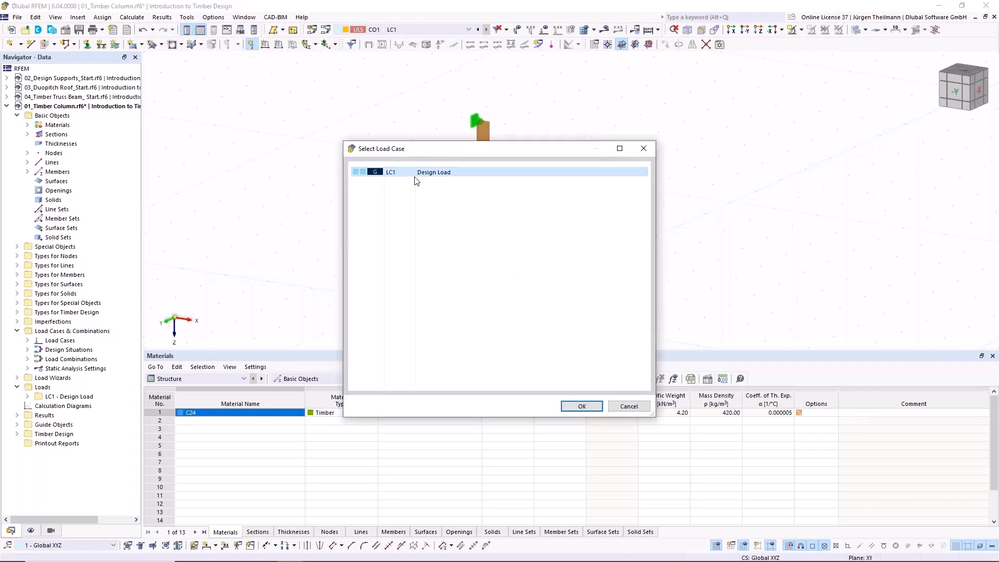
left_click(581, 406)
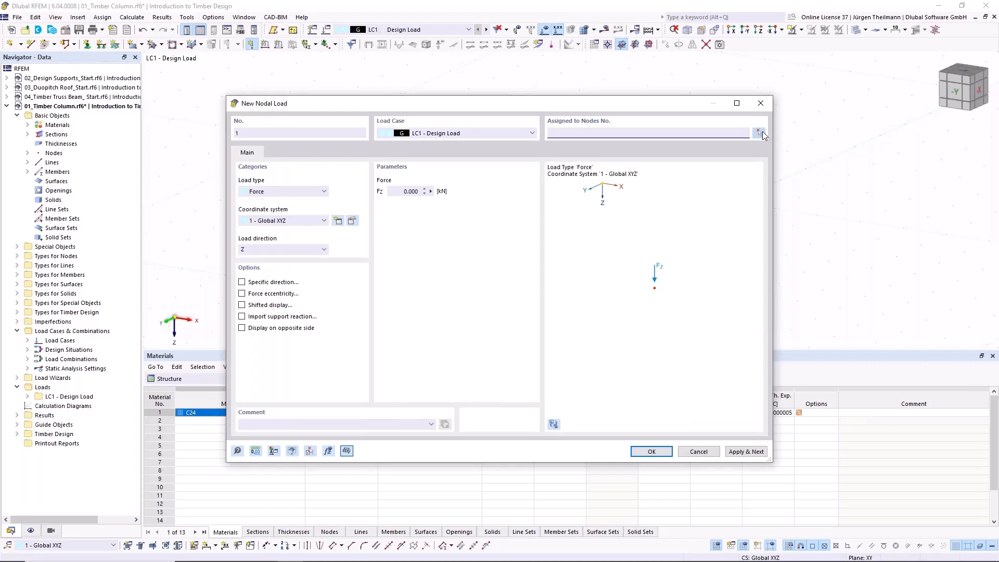
left_click(759, 134)
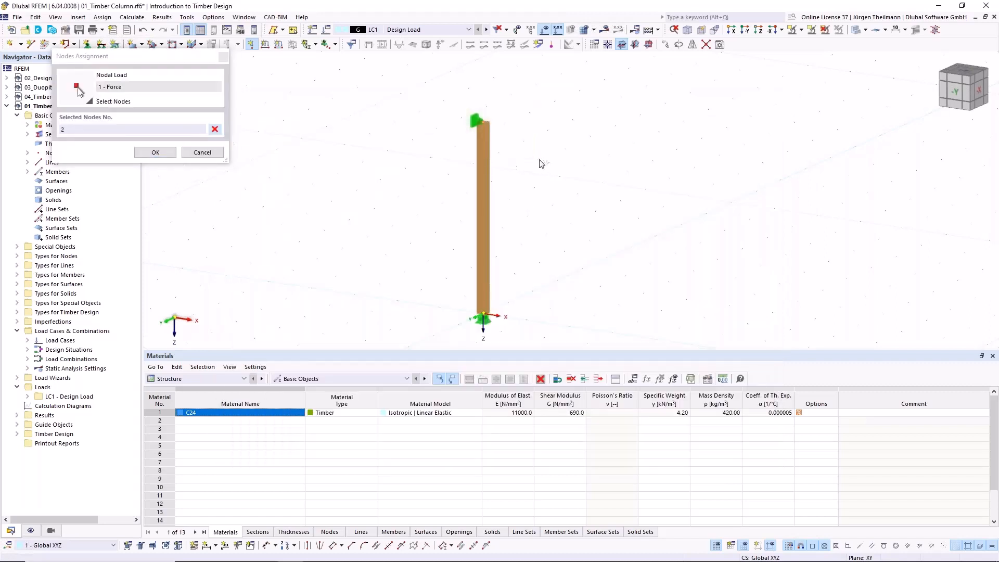
left_click(155, 152)
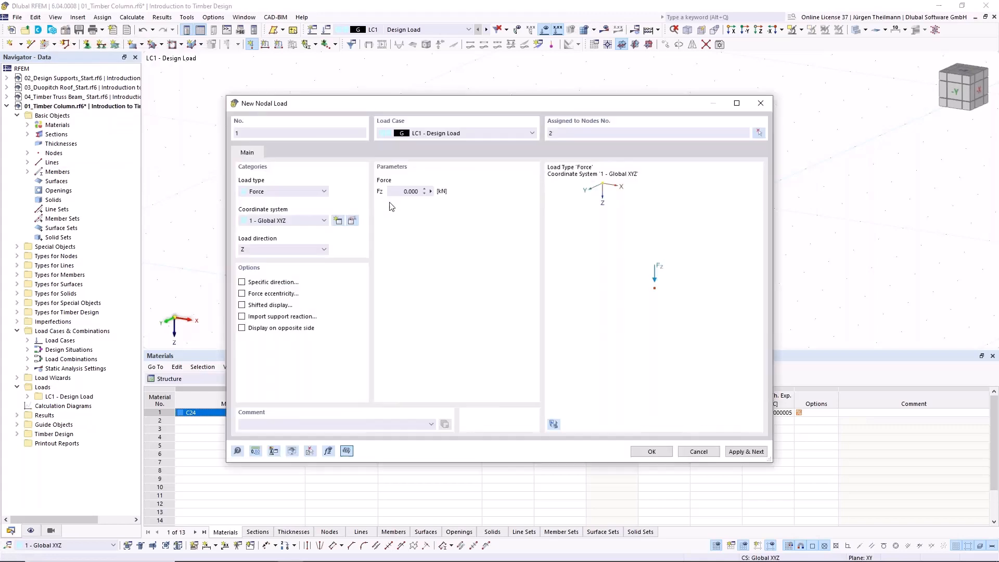
left_click(392, 191)
type("150")
left_click(324, 249)
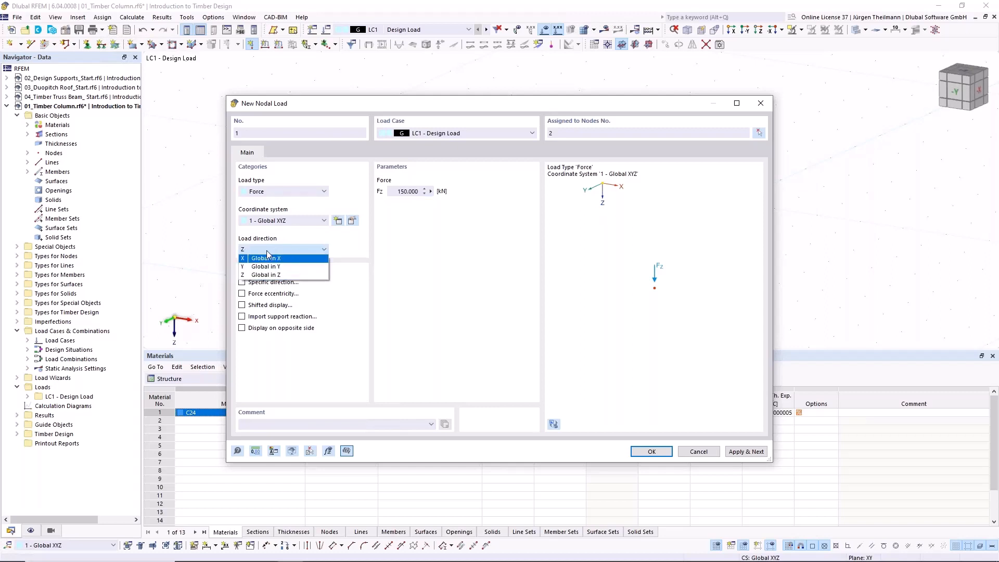
left_click(324, 250)
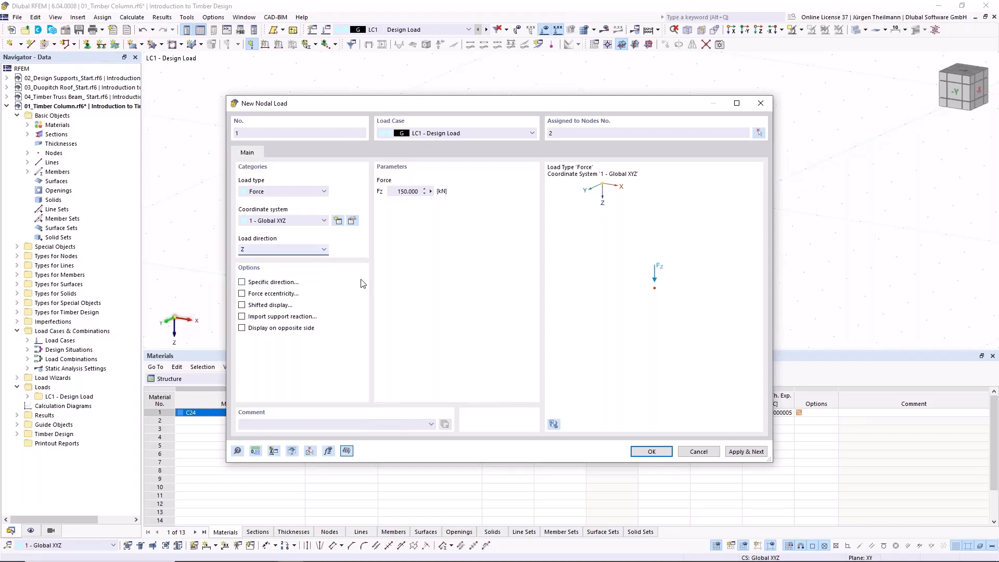
left_click(665, 451)
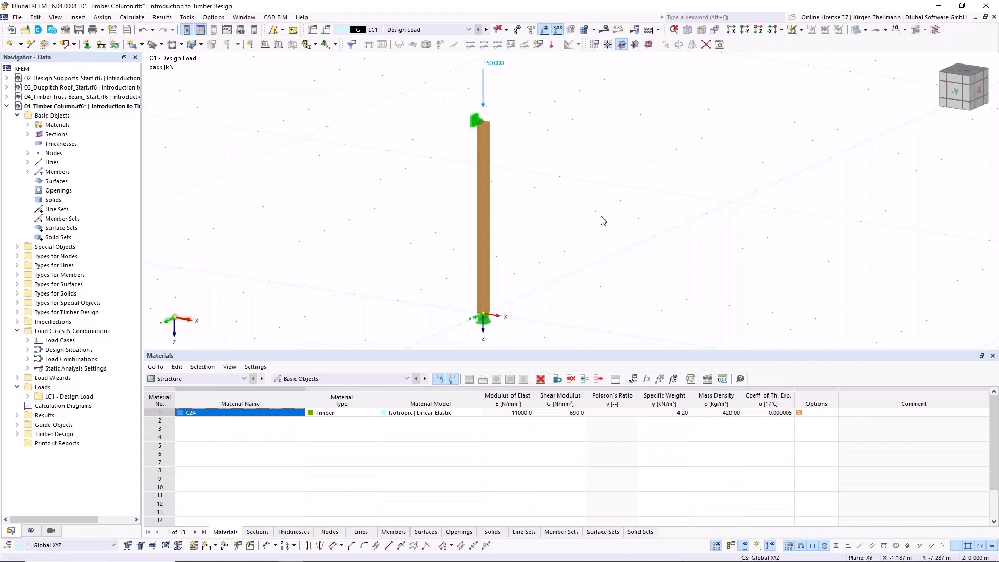
- Create new effective lengths for the column member, considering flexural buckling about both axes and excluding lateral-torsional buckling
scroll(602, 221, "down", 1)
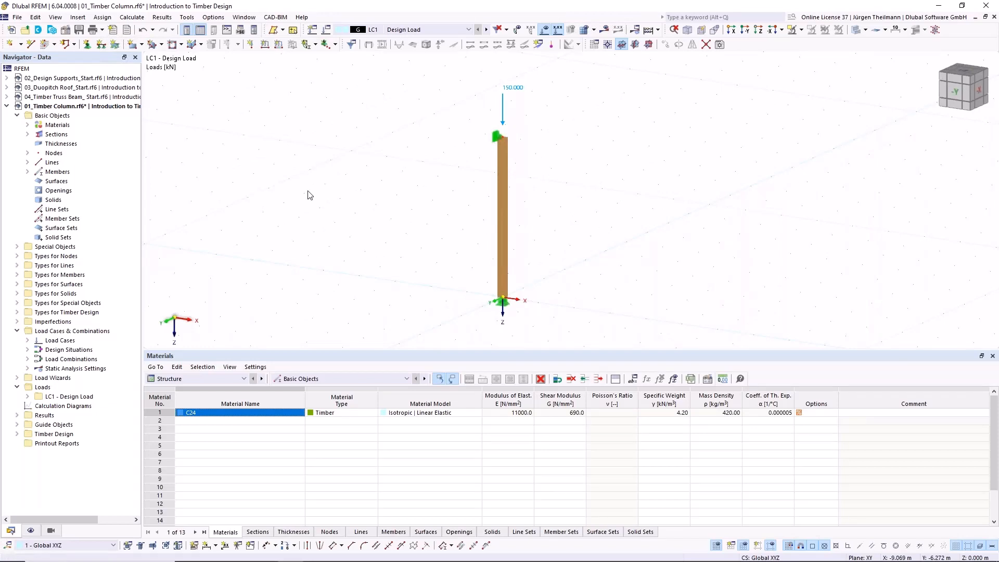
double_click(502, 216)
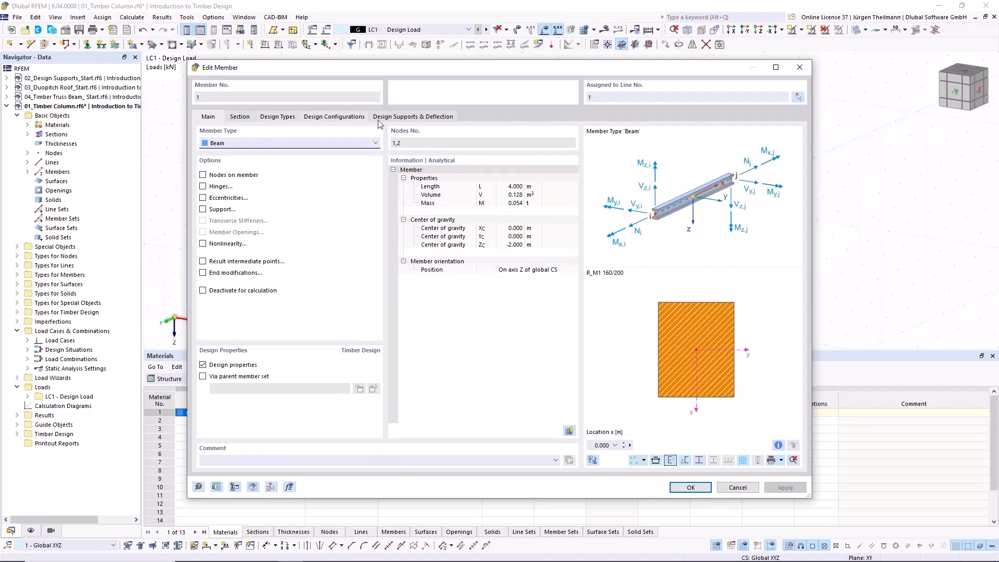
left_click(238, 120)
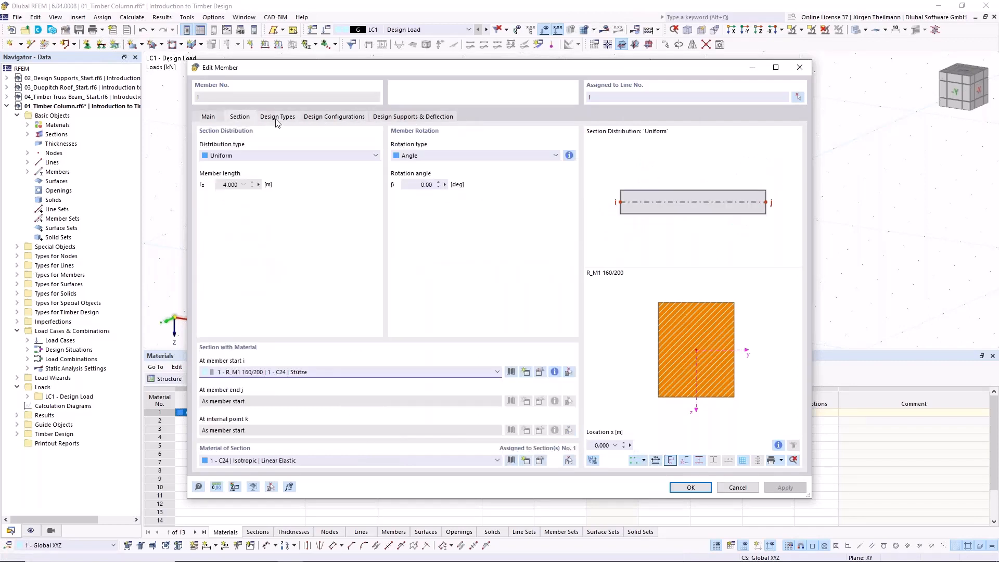
left_click(274, 121)
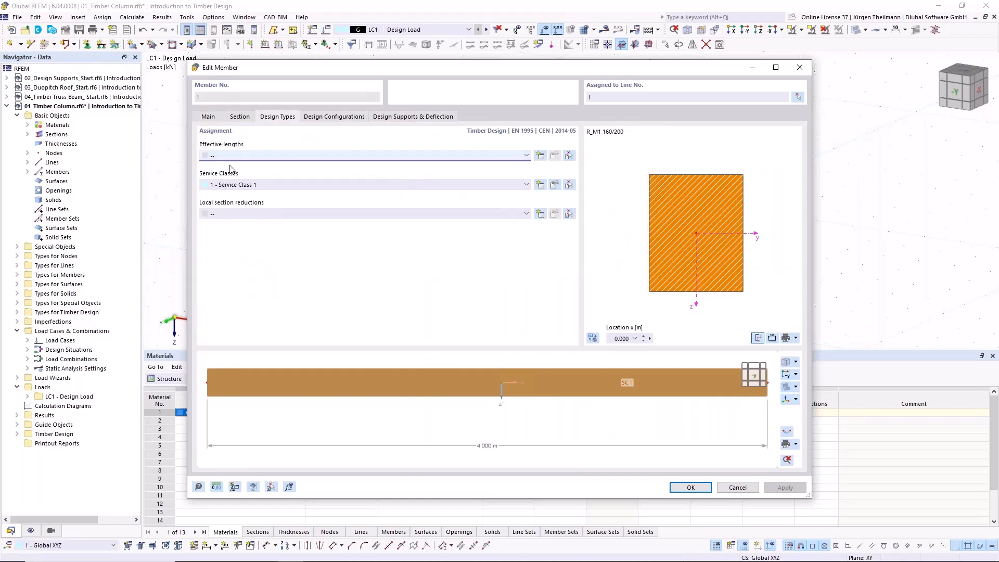
left_click(525, 155)
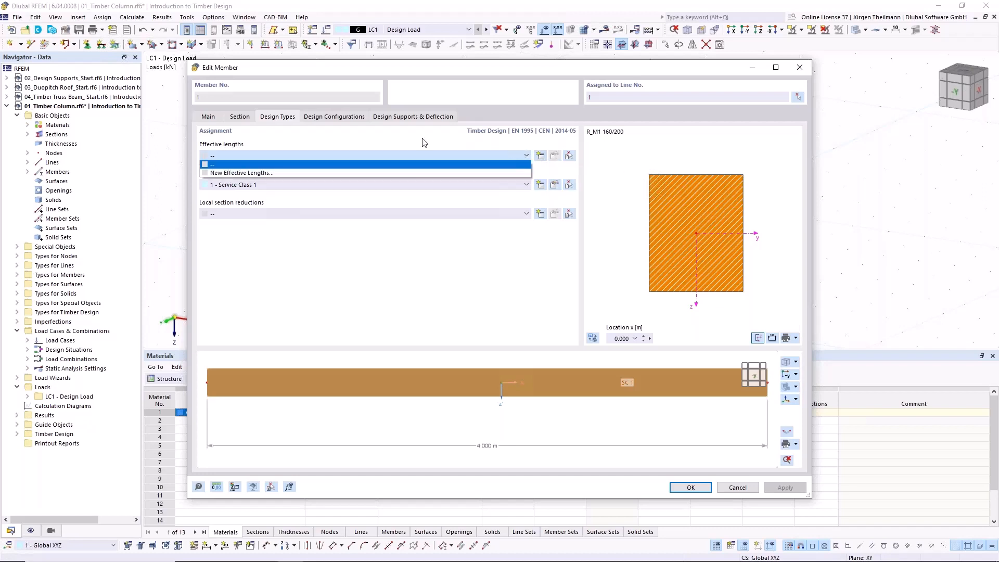
left_click(249, 174)
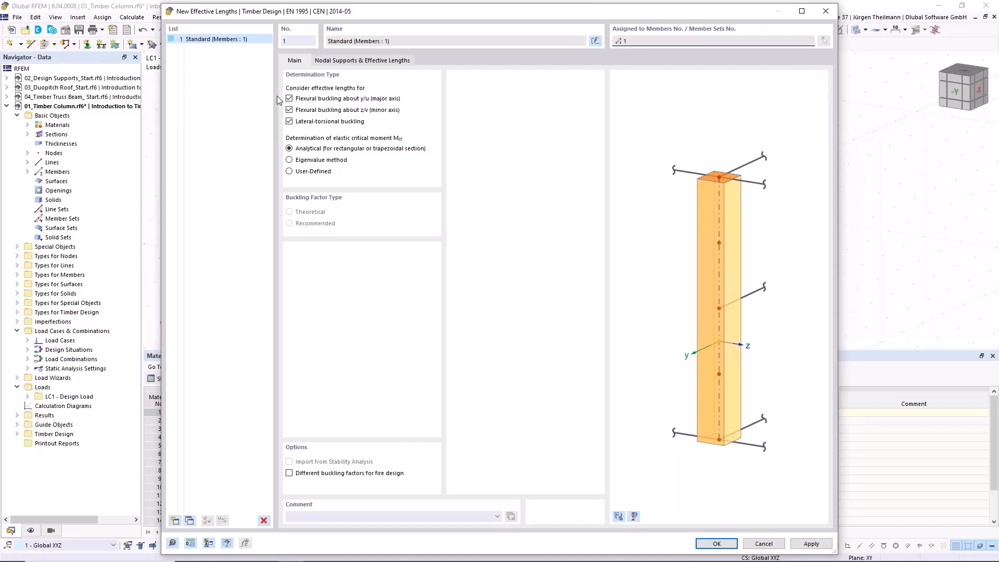
left_click(289, 122)
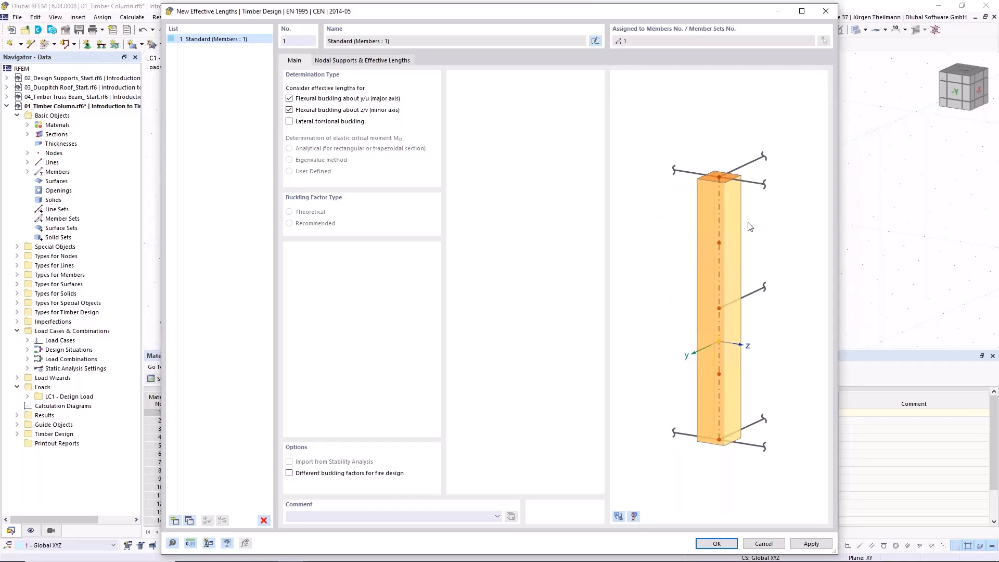
left_click(289, 121)
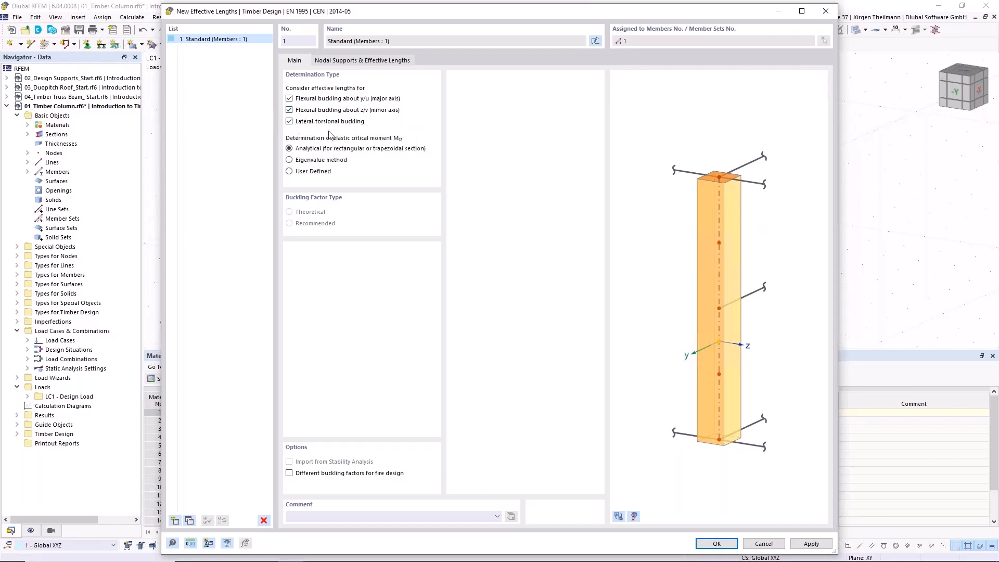
left_click(289, 122)
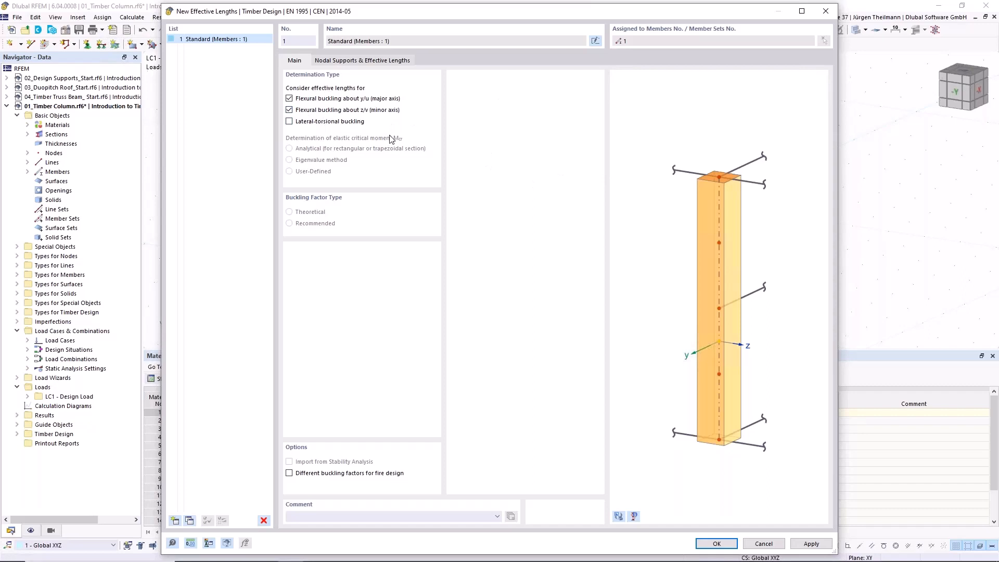
- Examine the nodal supports and effective length factors, comparing the design supports at both column ends in the 3D model
left_click(380, 61)
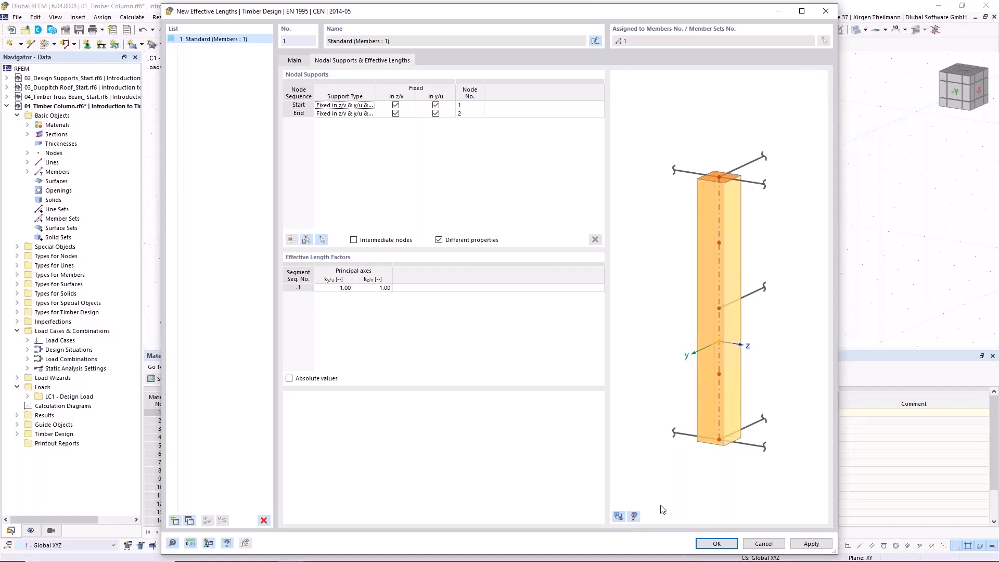
left_click(619, 517)
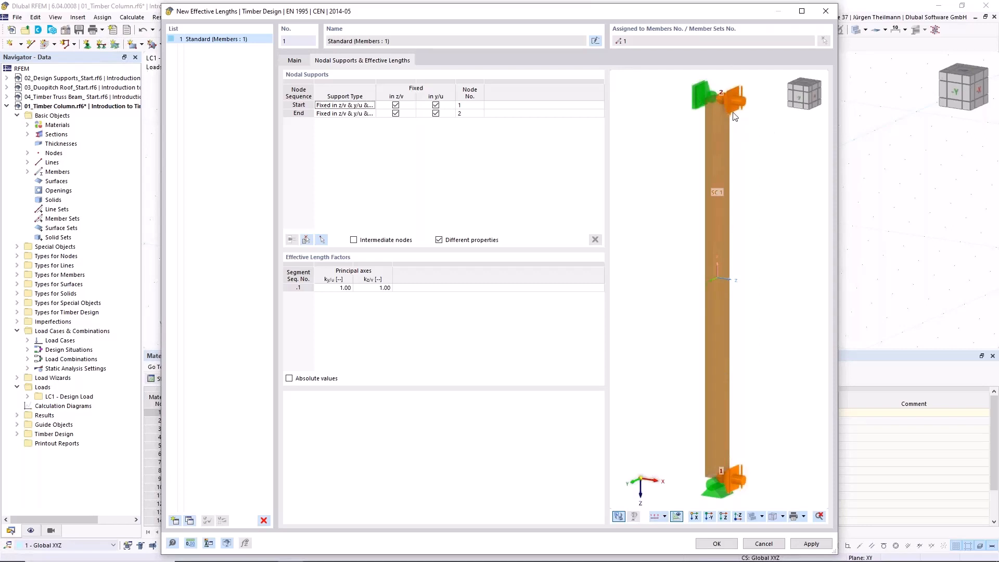
scroll(720, 89, "up", 3)
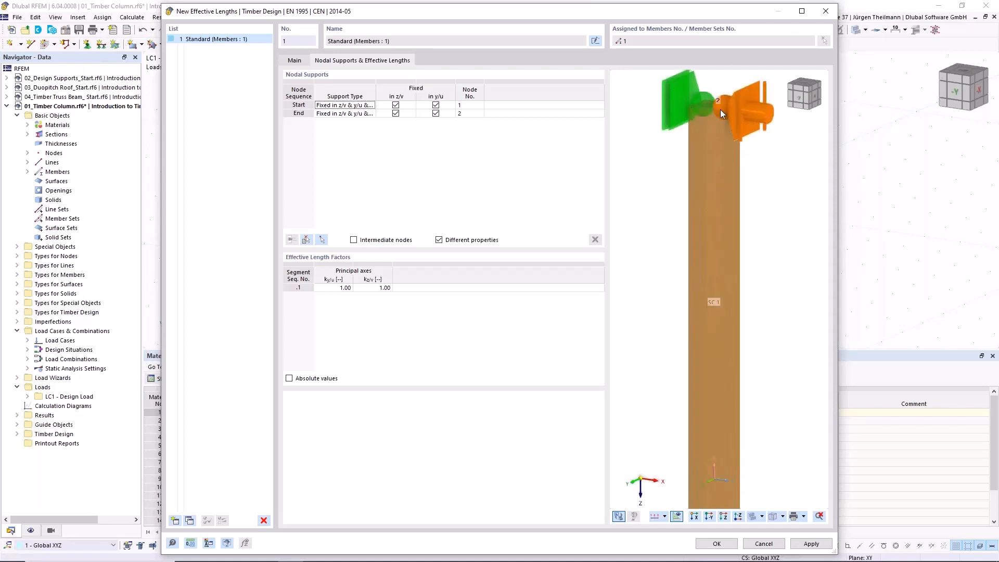
scroll(720, 109, "down", 2)
middle_click_drag(728, 429, 725, 290)
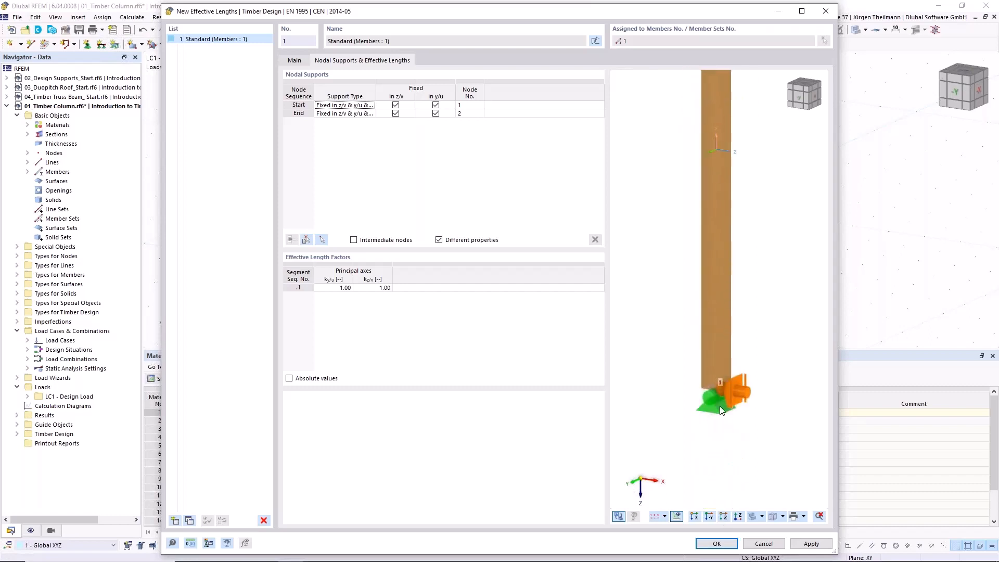
scroll(721, 410, "up", 3)
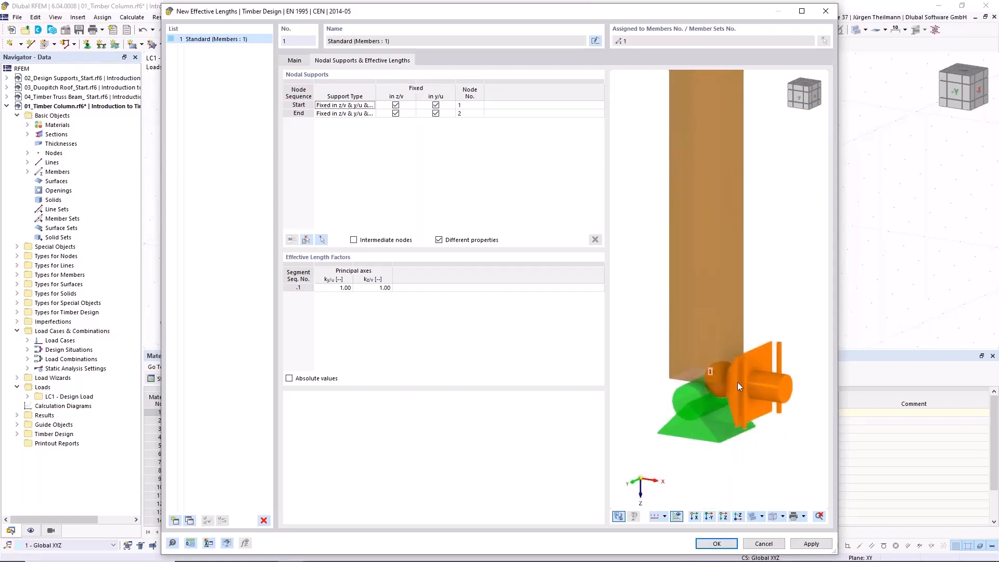
scroll(735, 382, "down", 2)
middle_click_drag(733, 223, 722, 369)
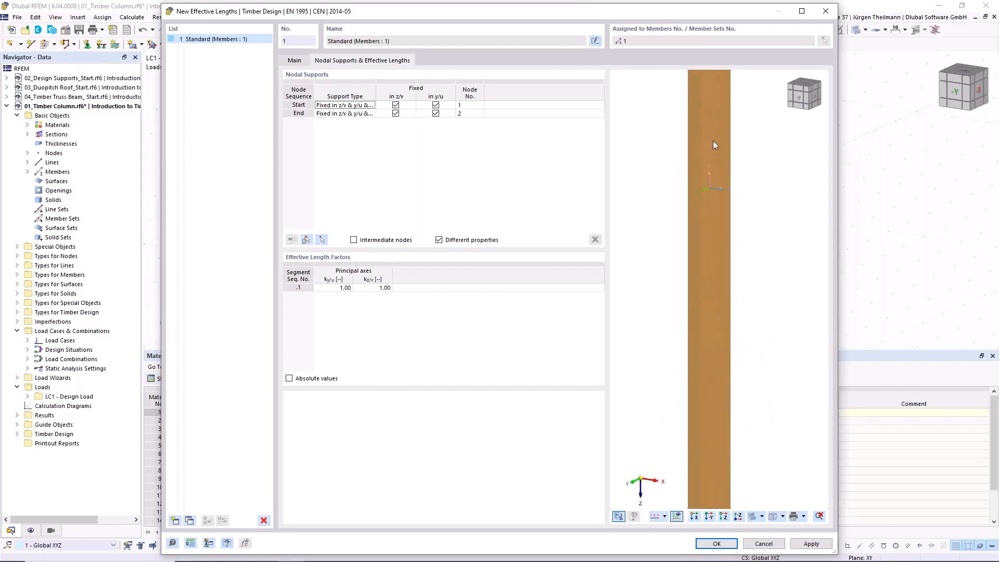
middle_click_drag(713, 141, 728, 220)
middle_click_drag(716, 102, 708, 156)
scroll(703, 177, "up", 2)
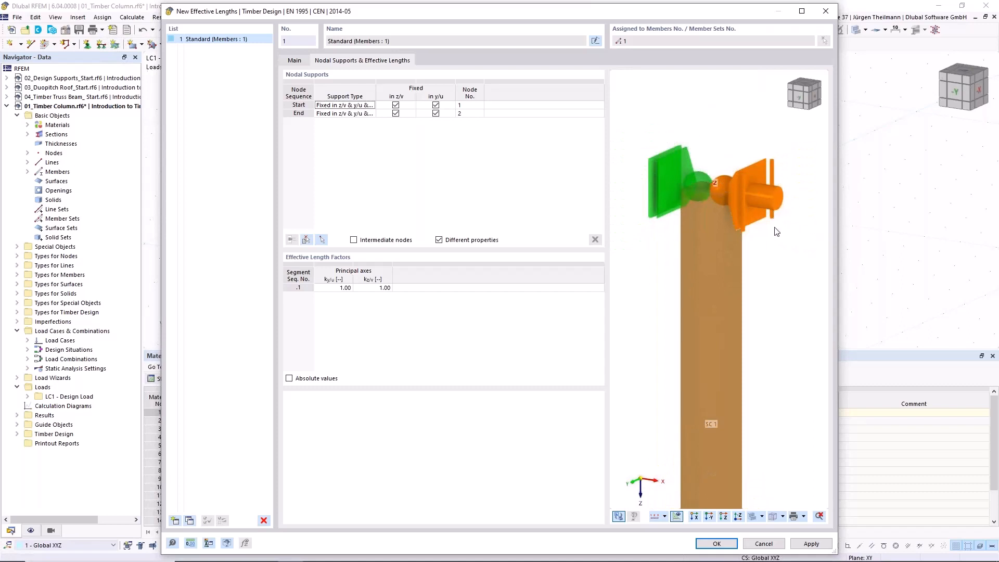
scroll(767, 273, "down", 2)
middle_click_drag(767, 273, 718, 350)
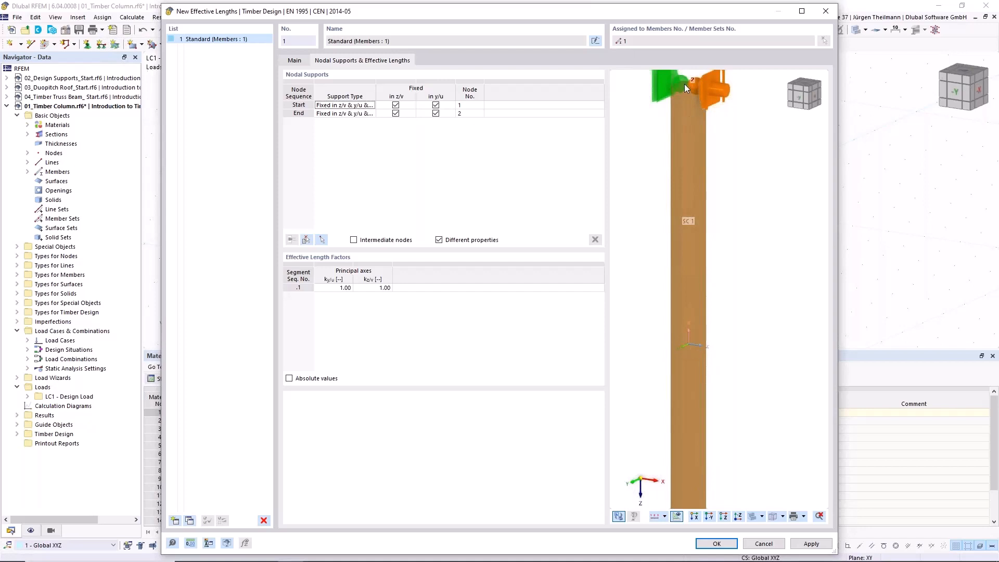
middle_click_drag(685, 83, 692, 154)
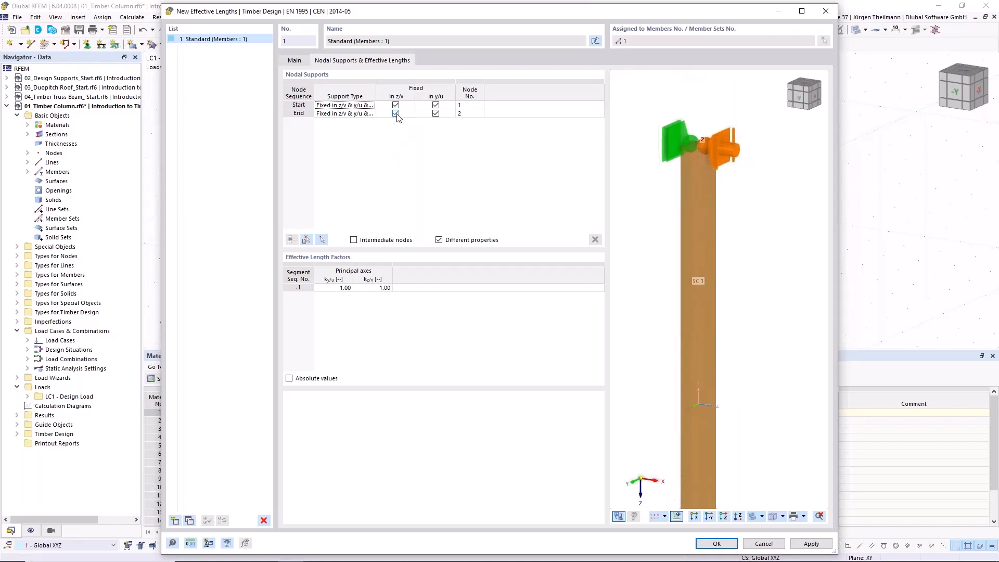
- Release the end node's fixity in y/u for the effective lengths, and accept the effective length and member settings
left_click(436, 114)
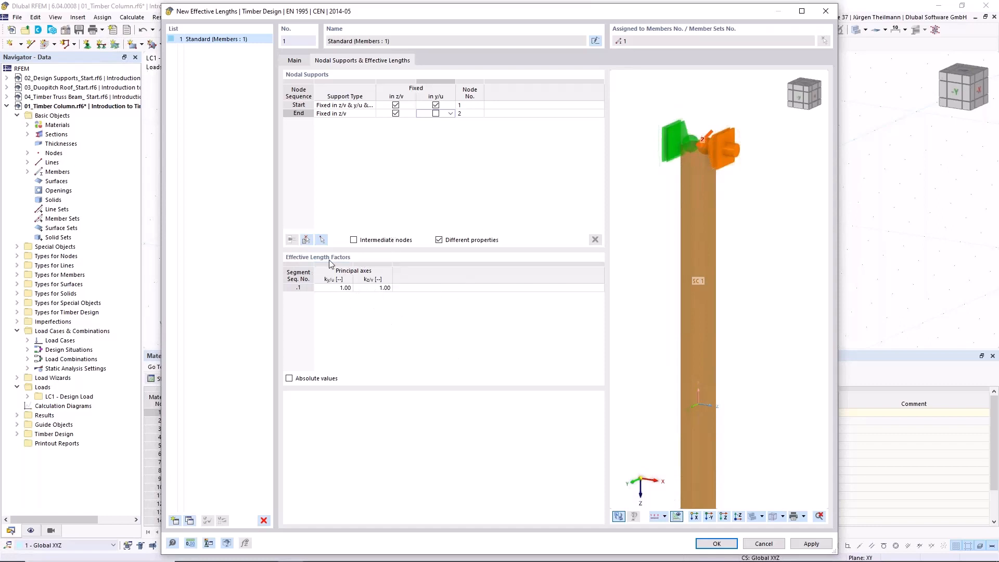
scroll(697, 295, "down", 2)
middle_click_drag(709, 323, 728, 264)
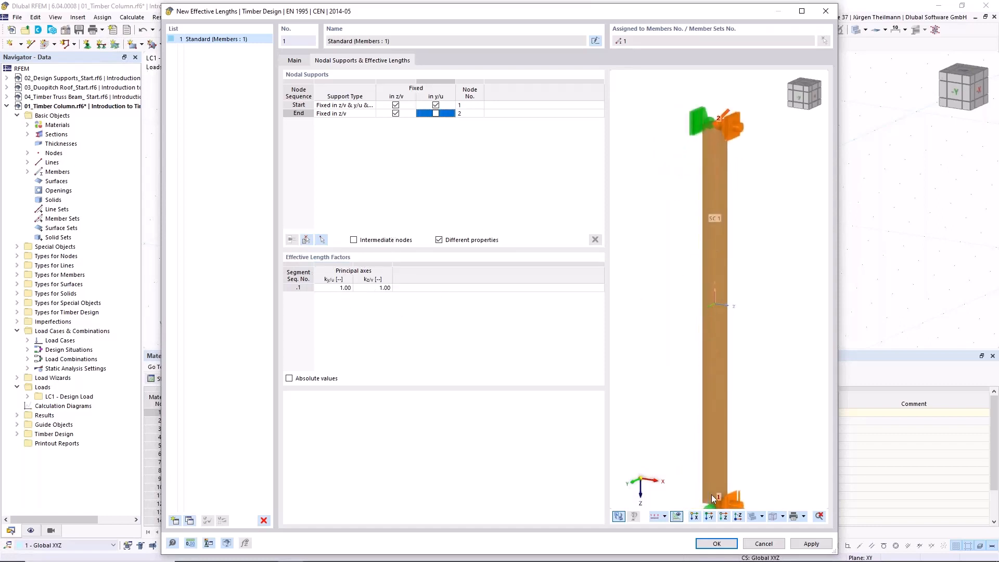
left_click(717, 544)
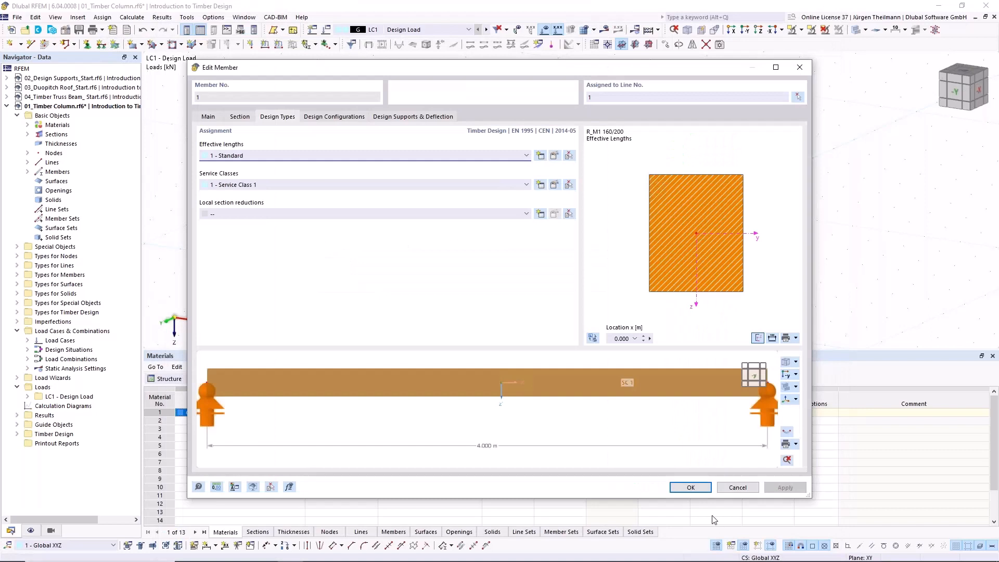
left_click(690, 487)
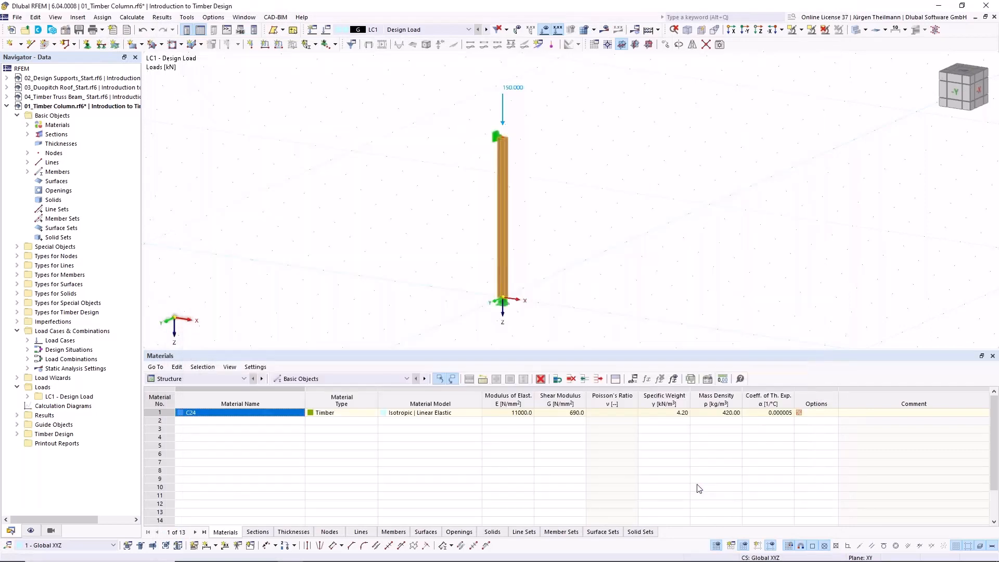
- Reopen the column member, keep its service class set to 1 - Dry, and accept the member settings
double_click(507, 214)
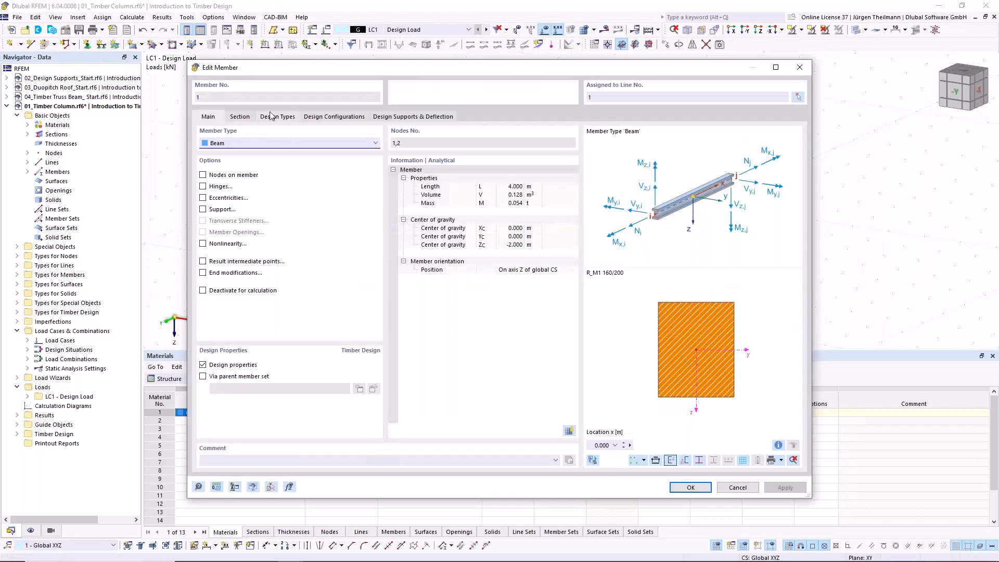
left_click(277, 116)
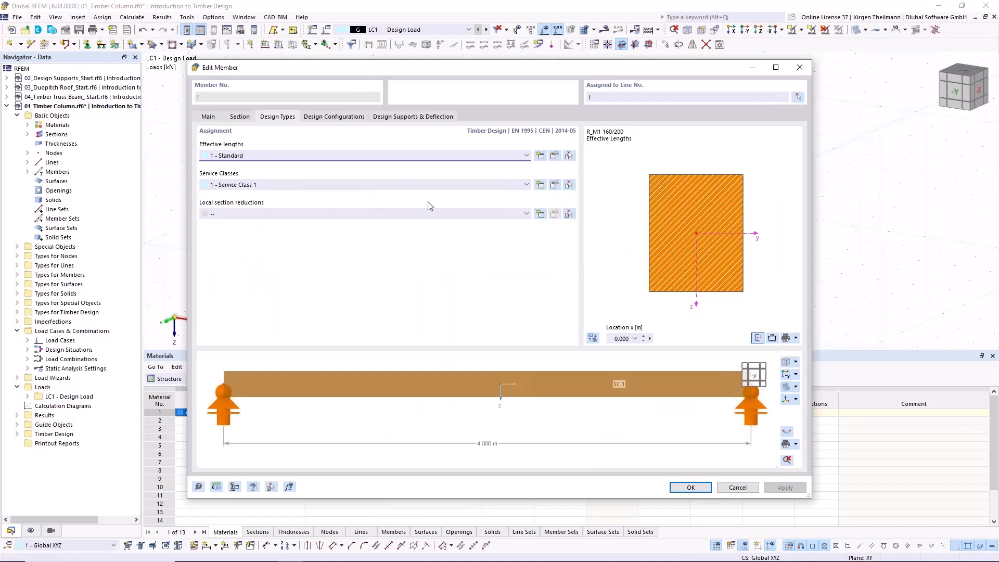
left_click(555, 186)
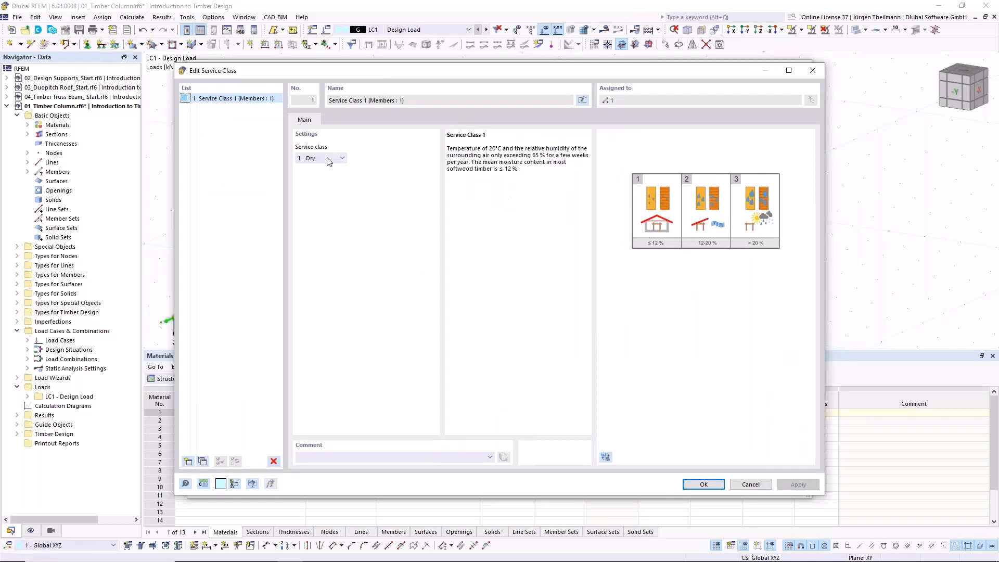
left_click(341, 159)
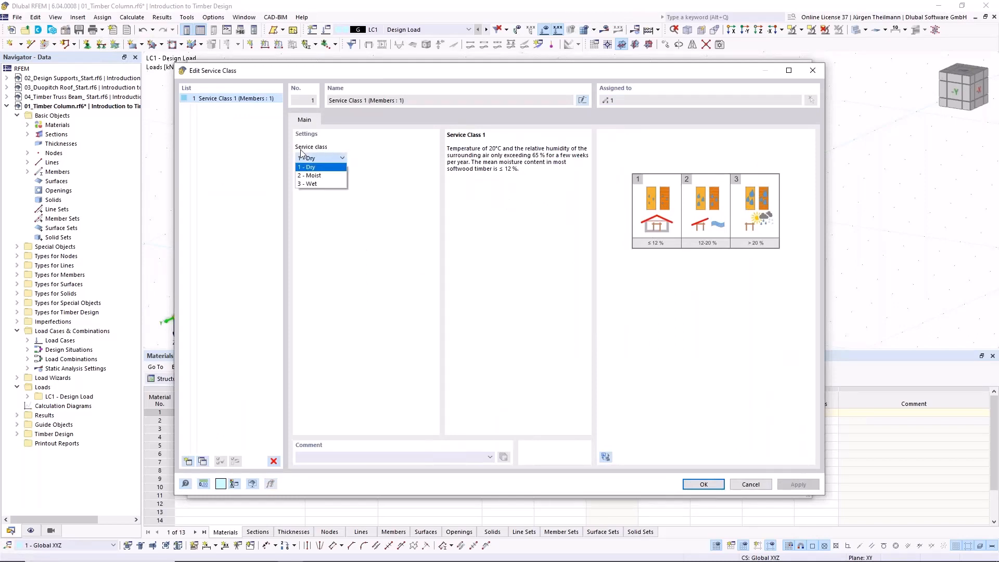
left_click(323, 167)
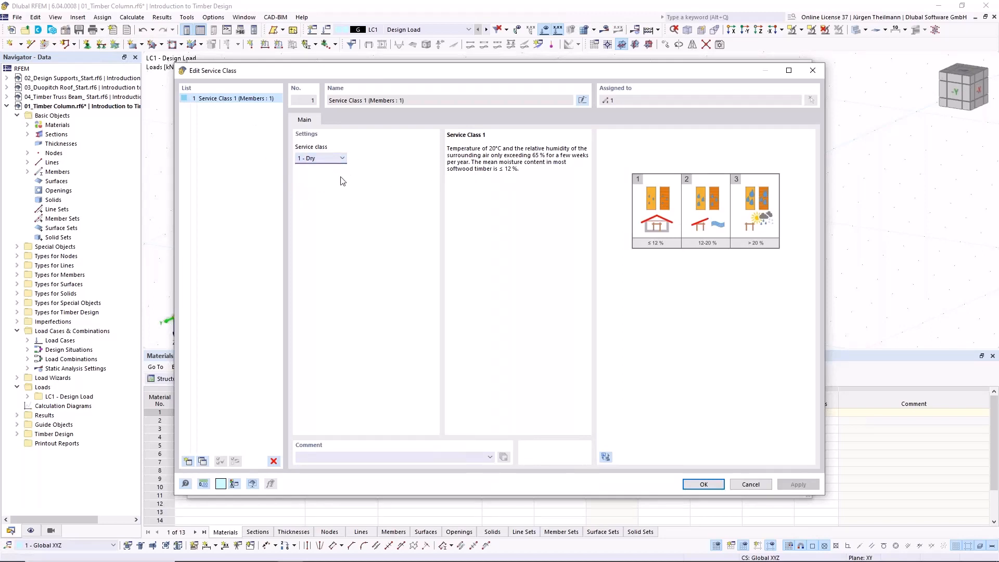
left_click(718, 489)
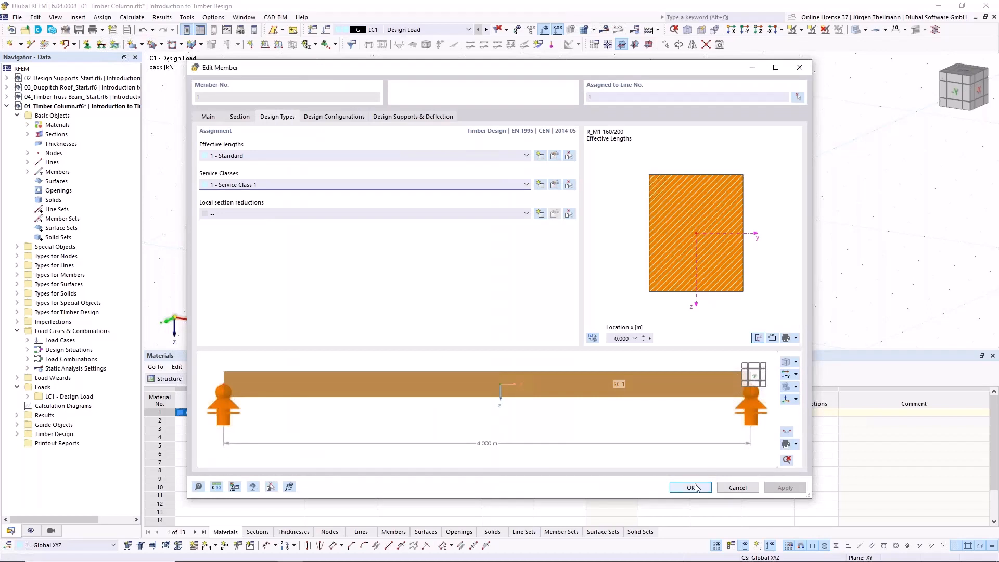
left_click(697, 487)
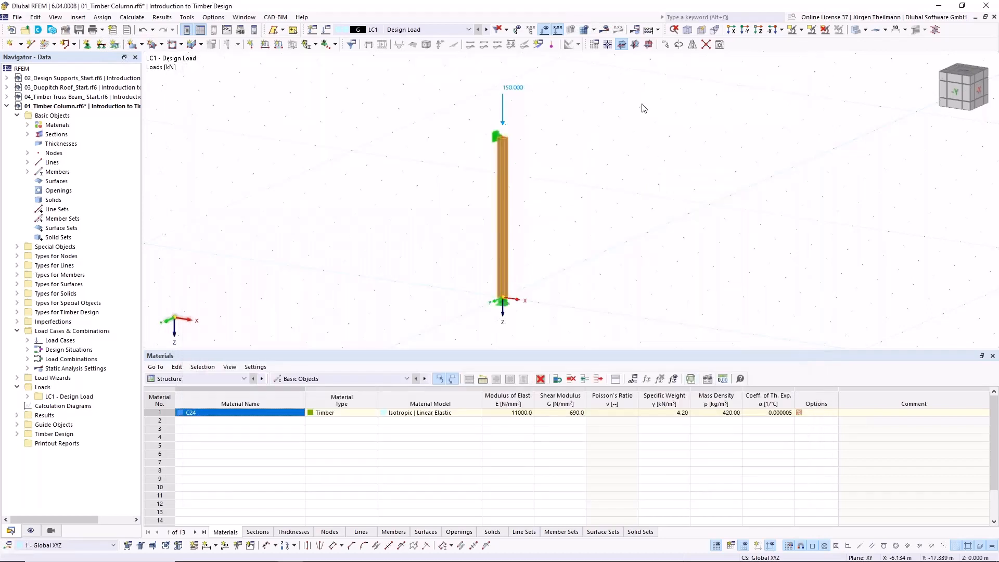
- Run the Timber Design calculation for the column and enlarge the design ratio table
left_click(660, 30)
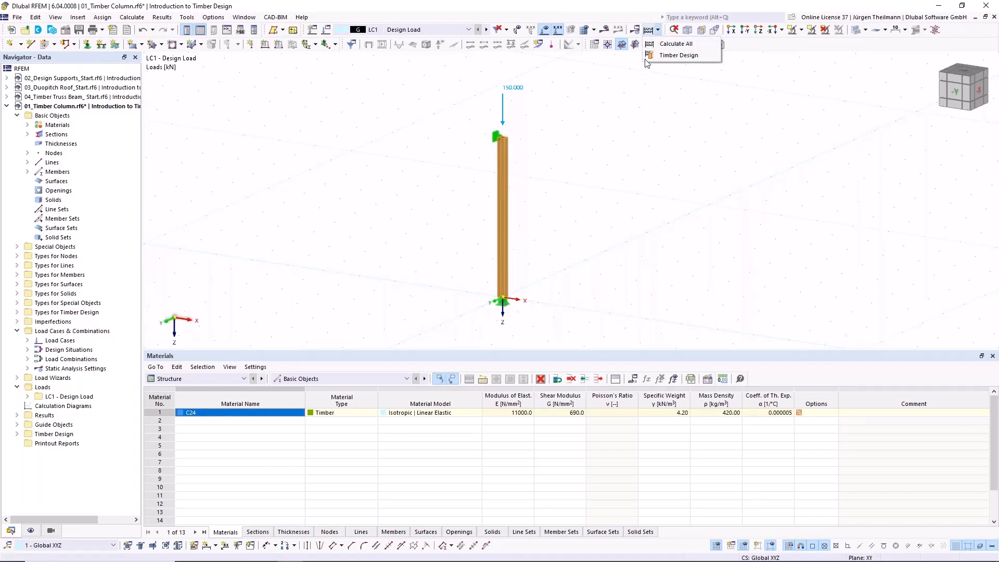
left_click(684, 56)
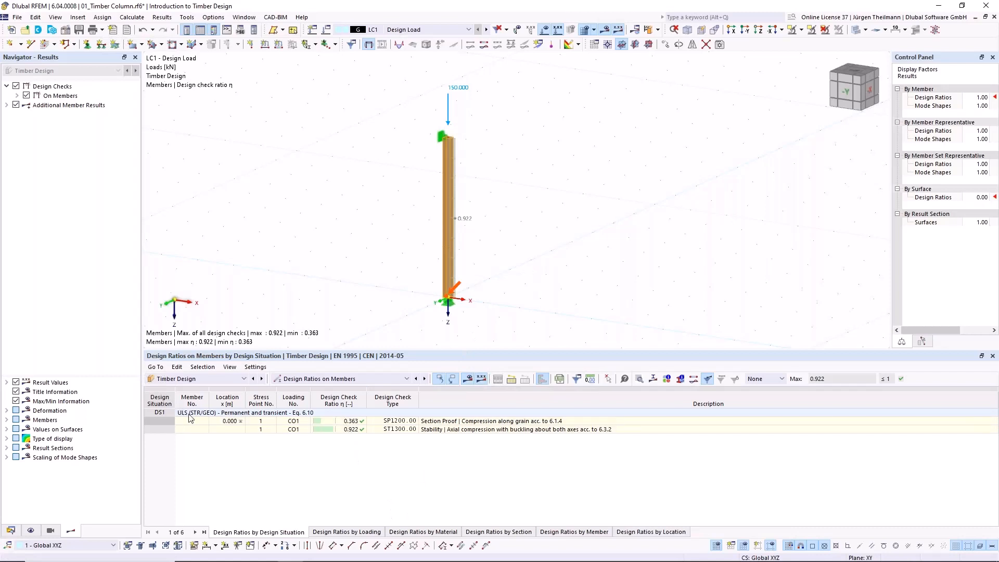
left_click_drag(635, 350, 635, 326)
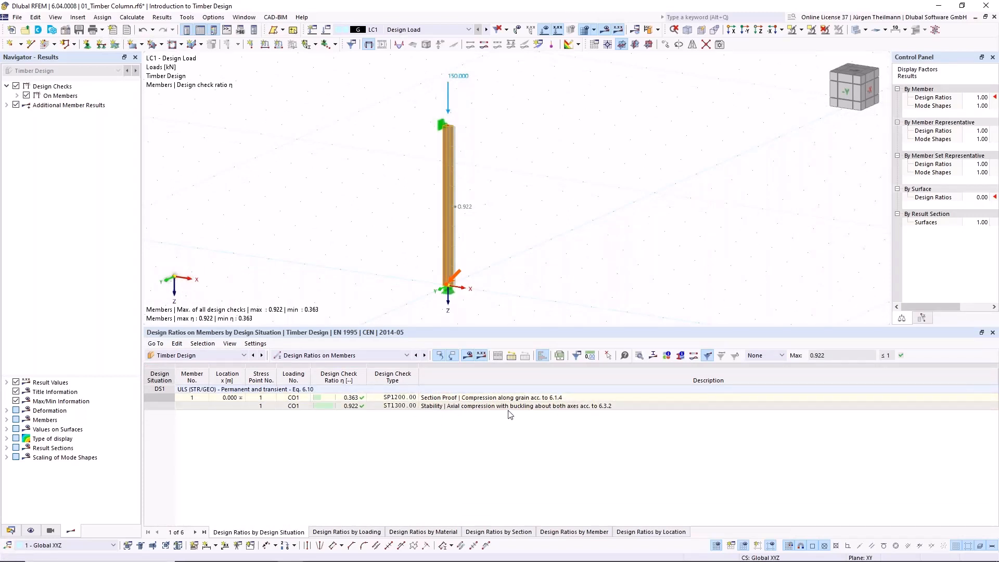
- Open the details of the stability check for axial compression with buckling about both axes, and examine its formulas
left_click(437, 406)
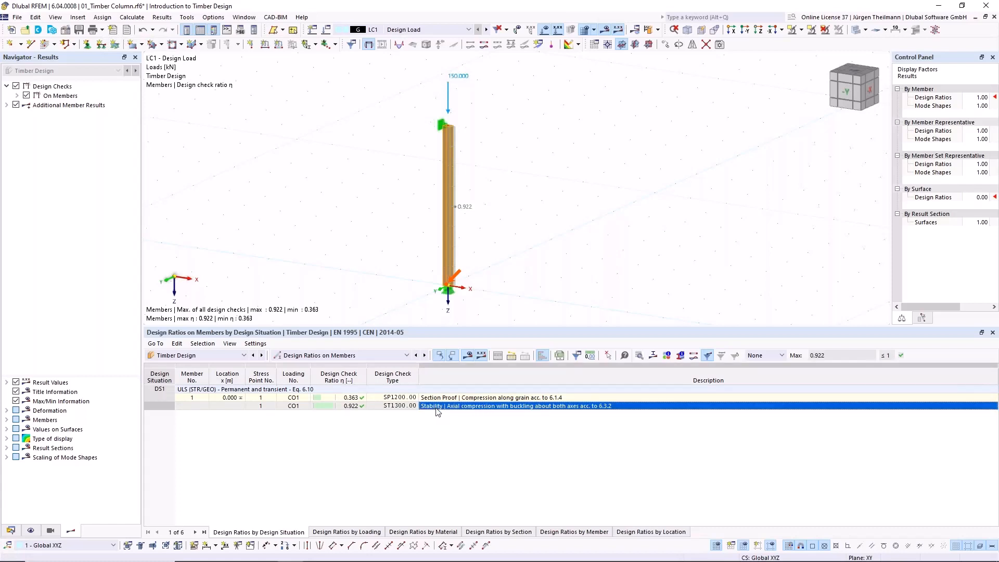
double_click(436, 409)
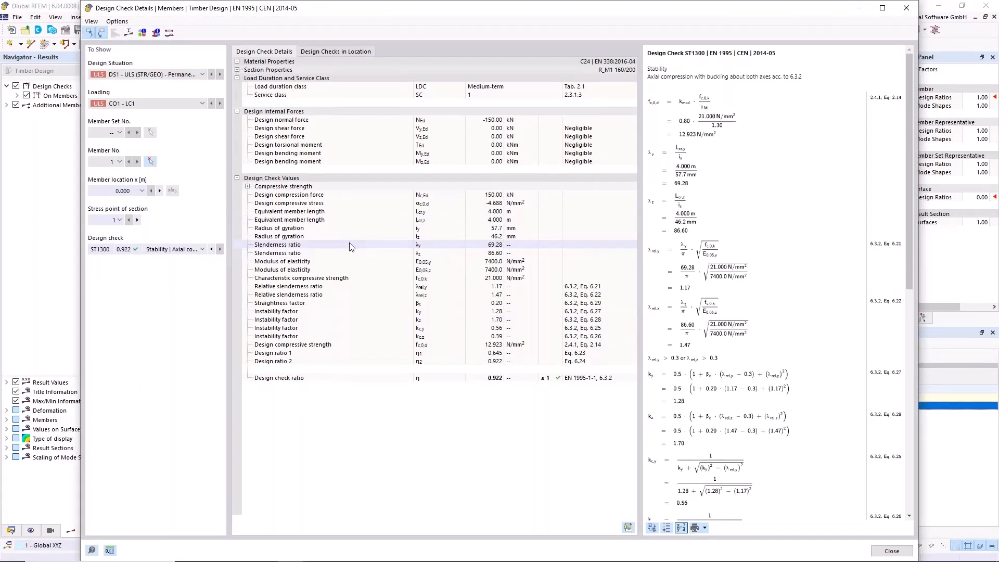
scroll(791, 291, "down", 3)
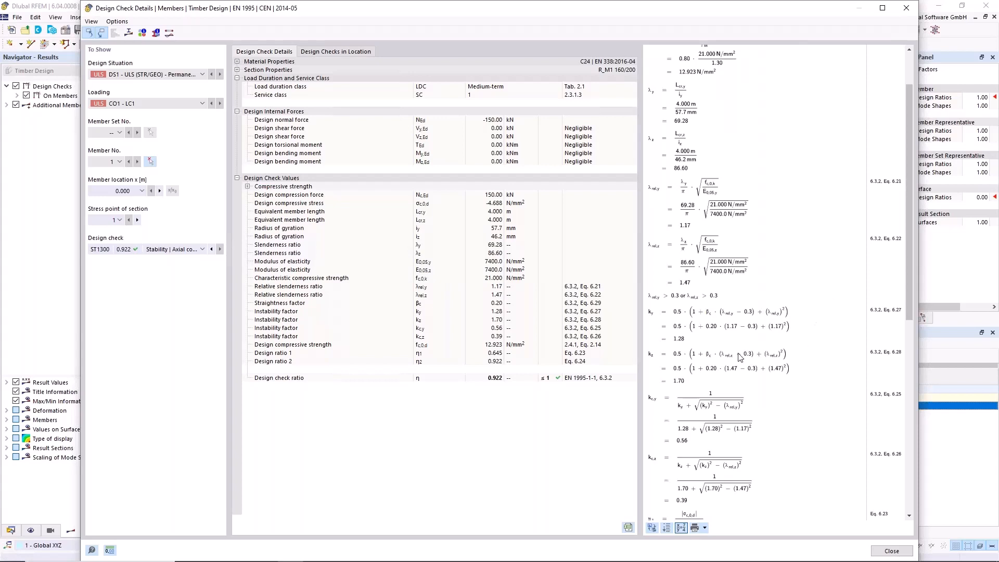
- Finish reviewing the instability factor and design ratio formulas of the stability check, and close the design check details
scroll(744, 364, "down", 1)
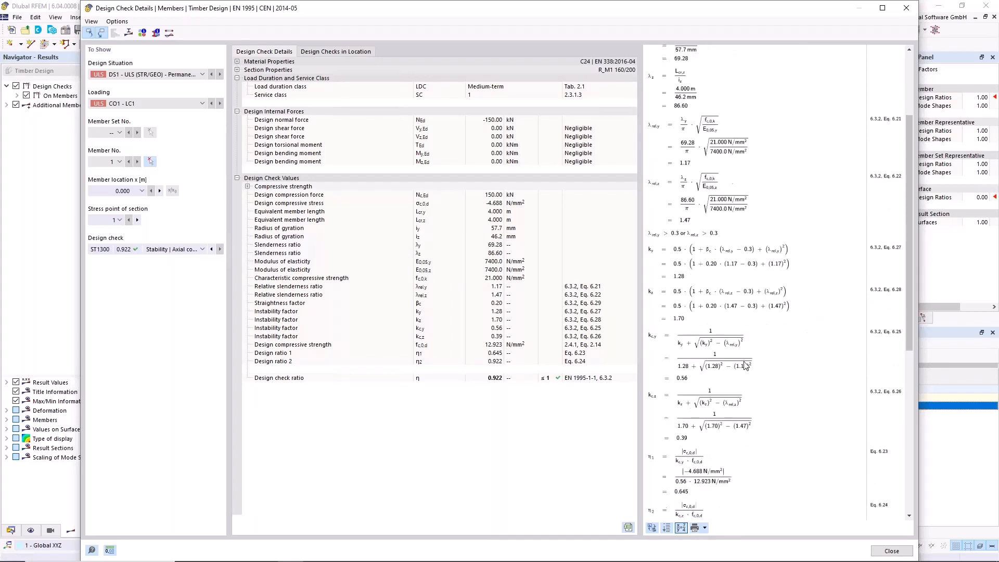
scroll(746, 366, "up", 2)
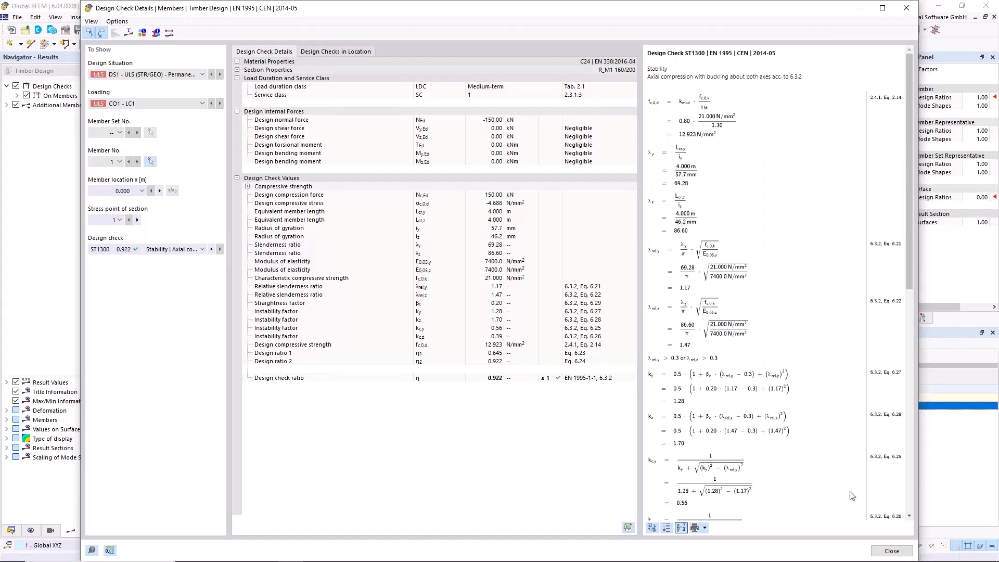
left_click(890, 551)
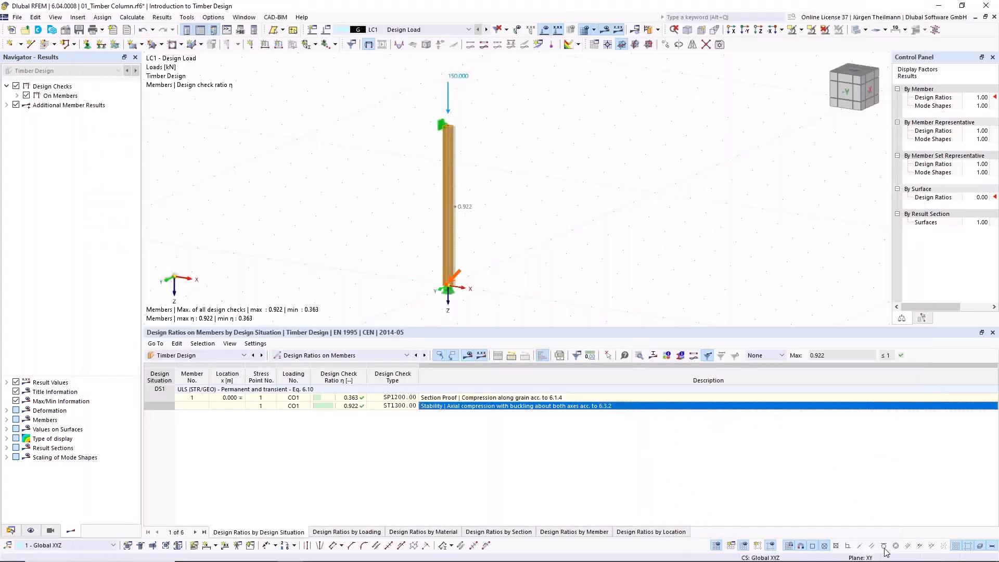
- Reopen the column member's effective lengths definition at its nodal supports and factors, and display the reference buckling cases
double_click(444, 197)
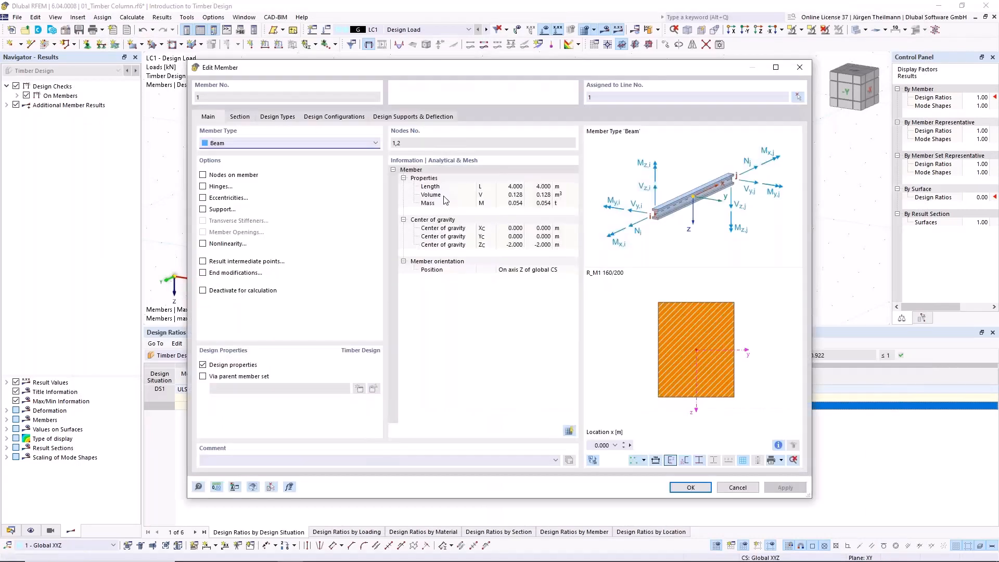
left_click(279, 116)
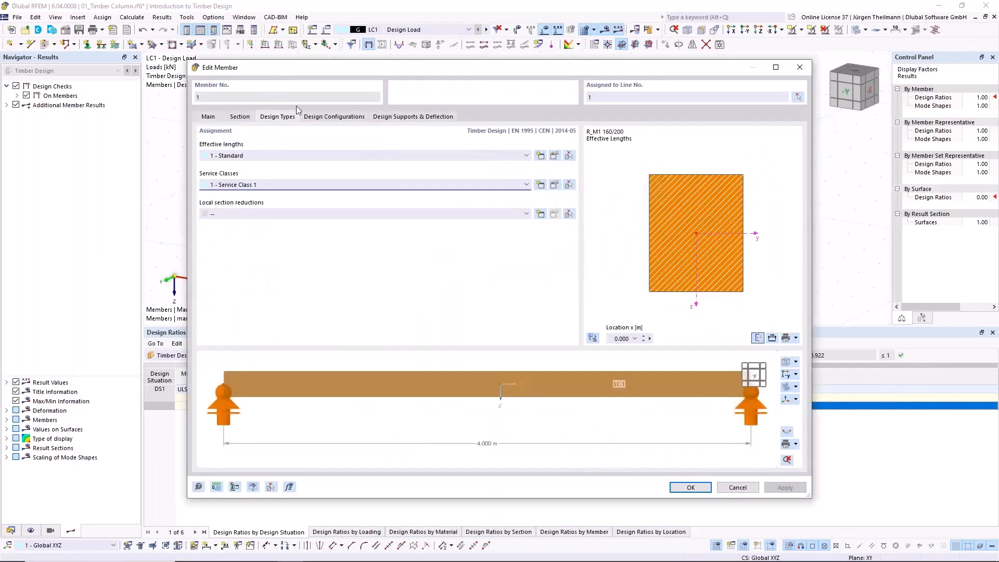
left_click(553, 156)
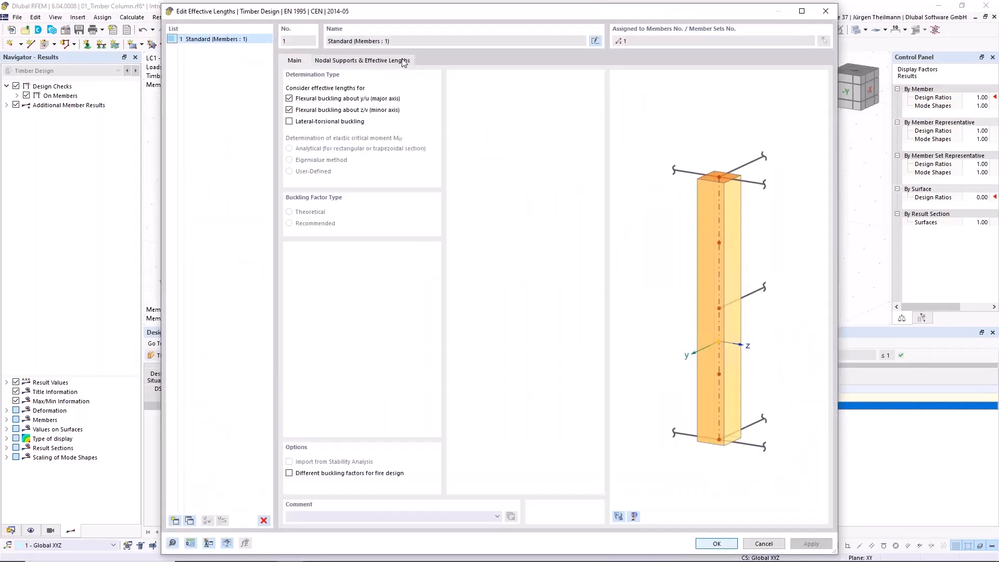
left_click(402, 59)
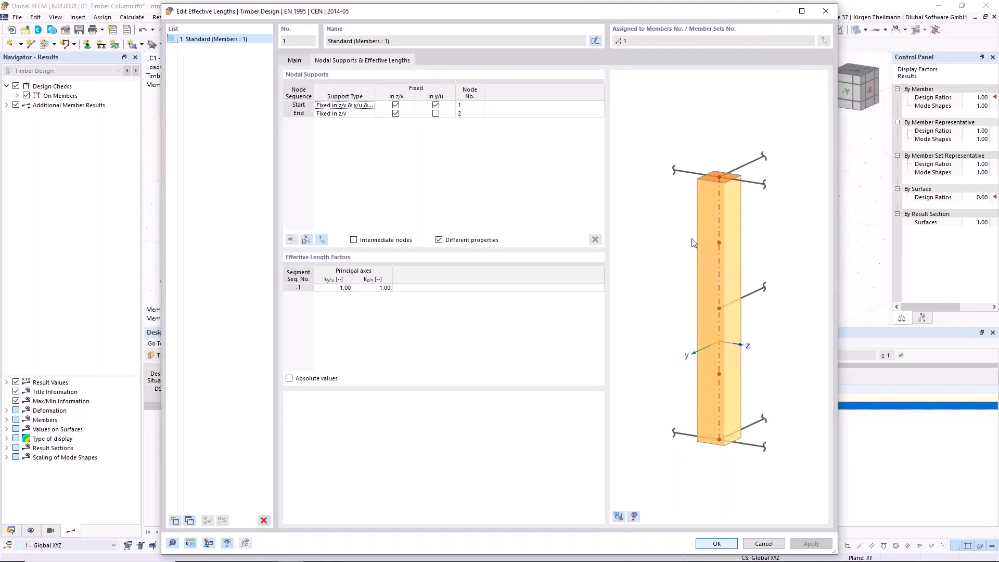
left_click(635, 517)
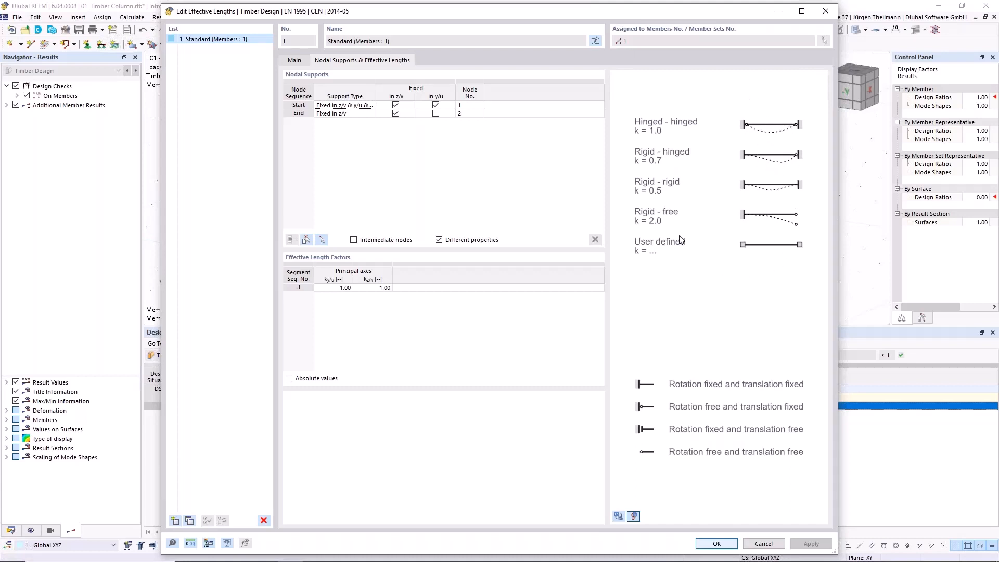
- Examine the column's top and base supports in the rendered preview and compare them with the reference buckling cases
left_click(618, 516)
scroll(727, 105, "up", 3)
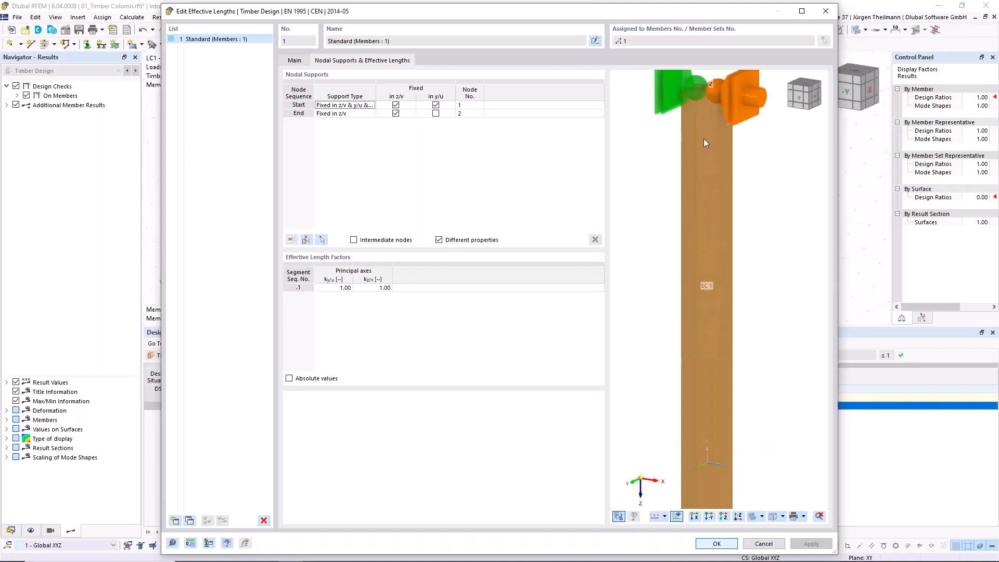
middle_click_drag(704, 139, 733, 186)
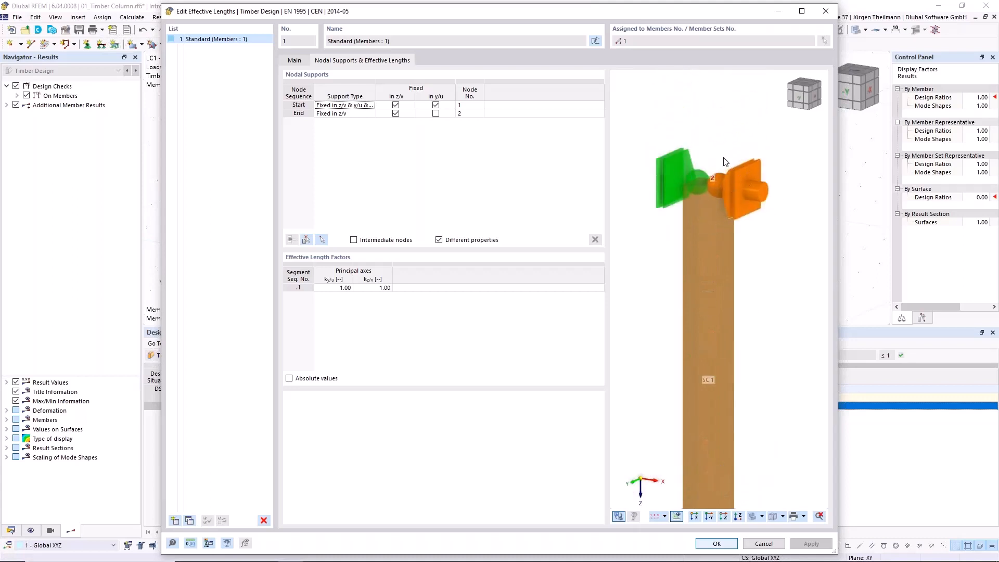
scroll(719, 181, "down", 3)
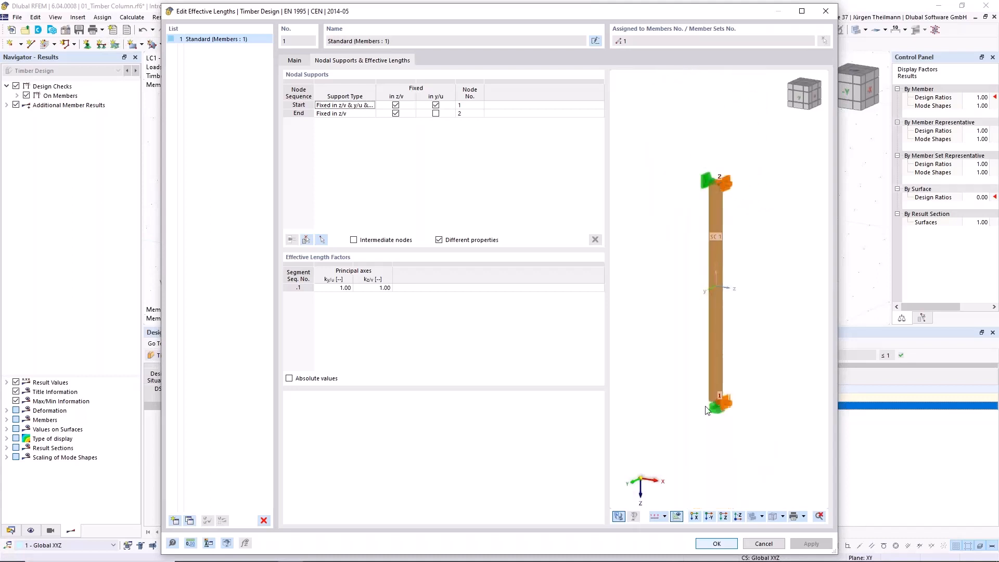
scroll(717, 411, "up", 3)
scroll(717, 411, "up", 2)
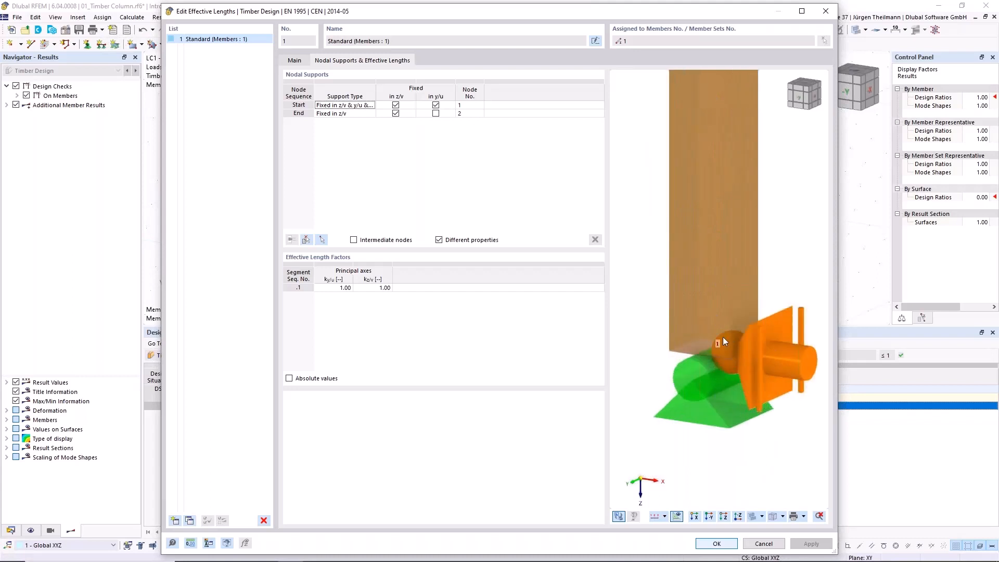
scroll(717, 352, "down", 5)
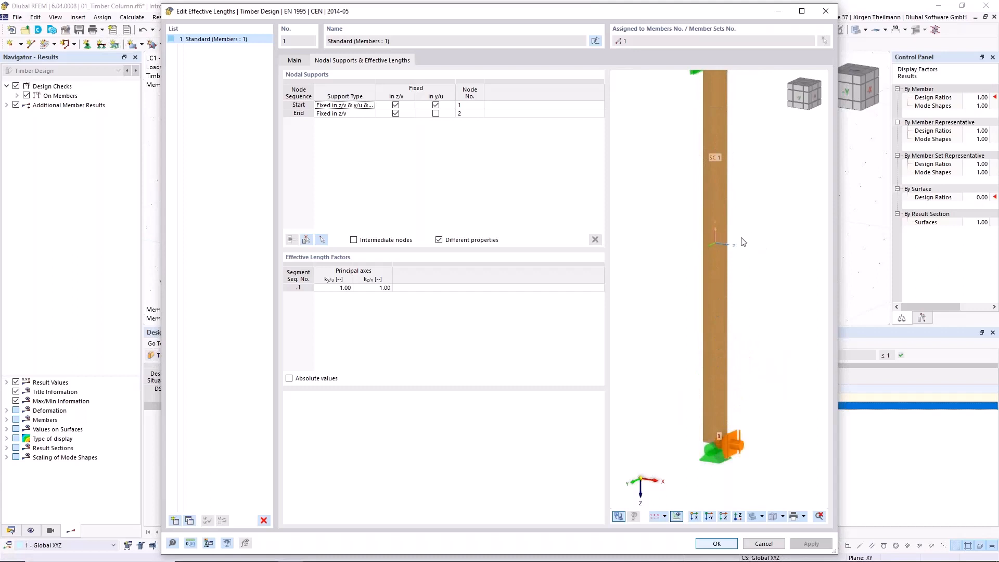
left_click(614, 518)
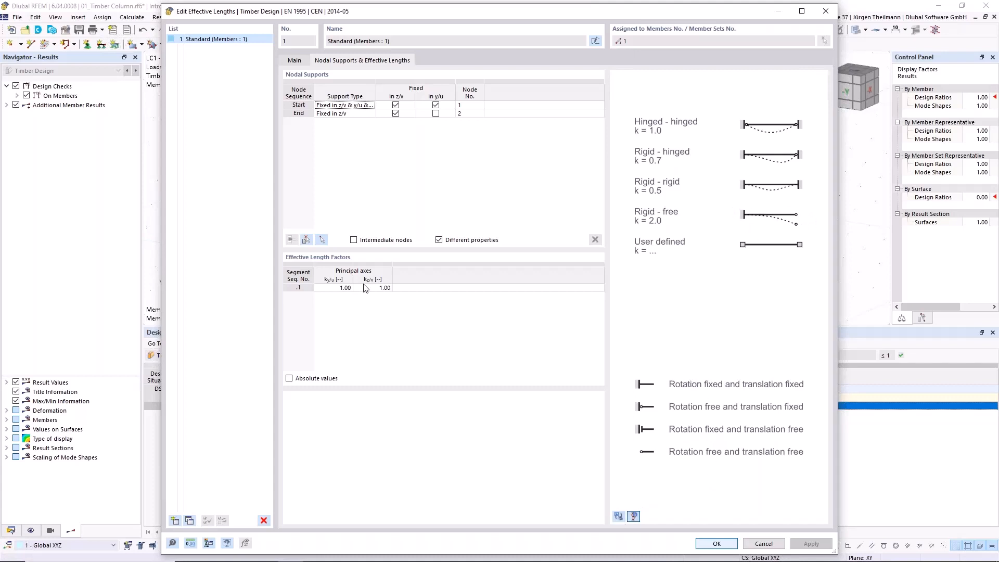
left_click(619, 517)
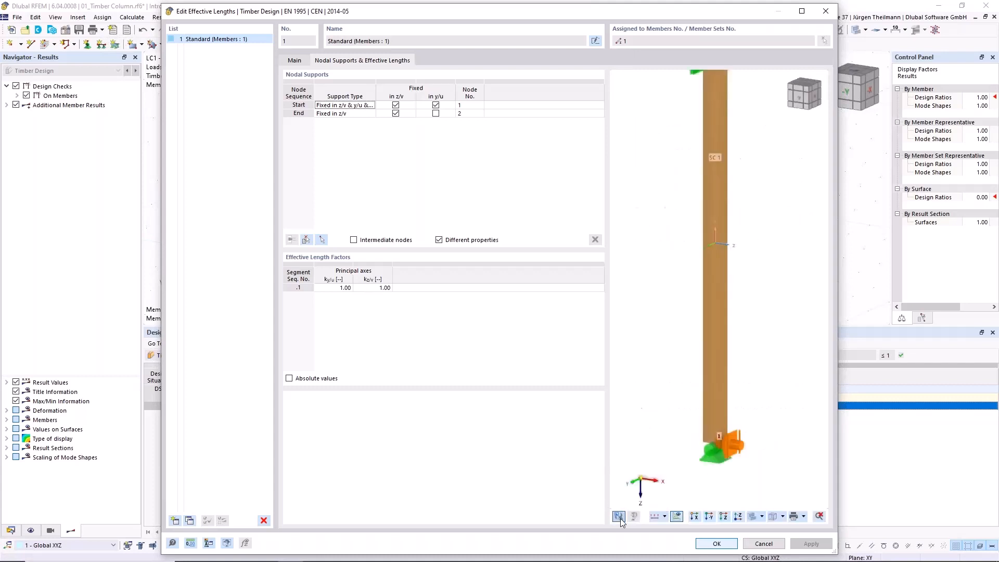
- Set the effective length factor k y/u to 2.000 | Cantilever, accept deleting the Timber Design results, and confirm the member settings
left_click(336, 288)
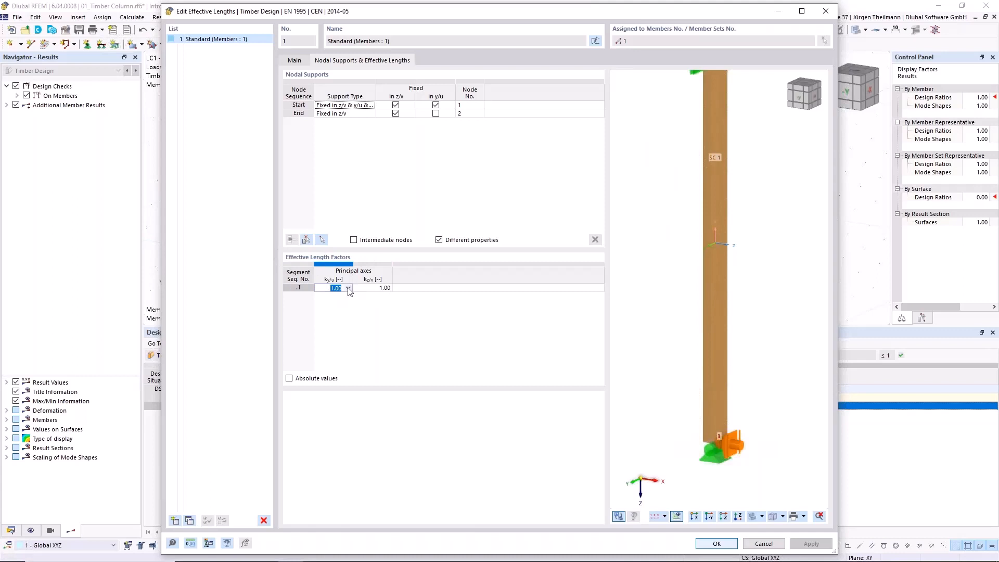
left_click(348, 288)
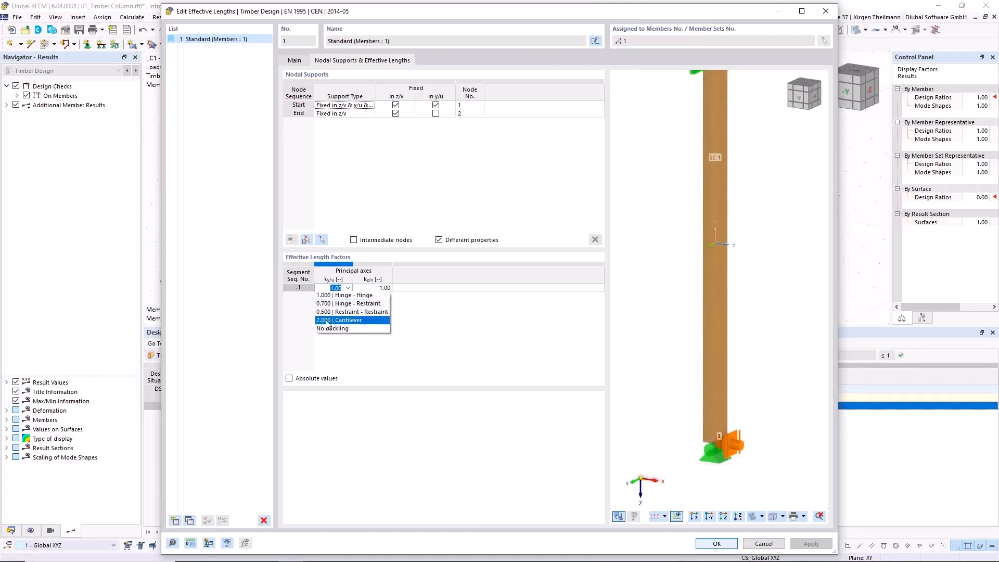
left_click(326, 321)
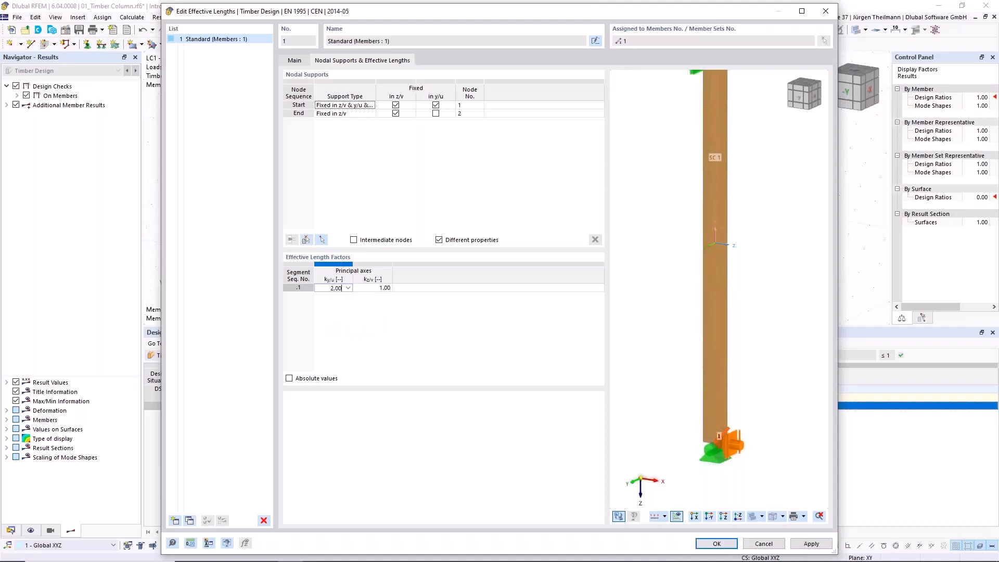
left_click(711, 546)
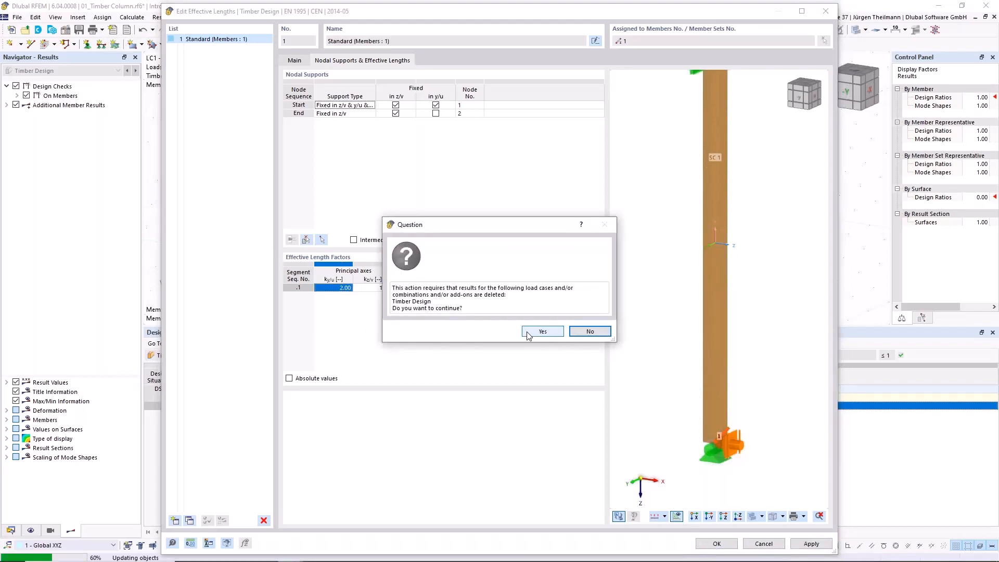
left_click(541, 331)
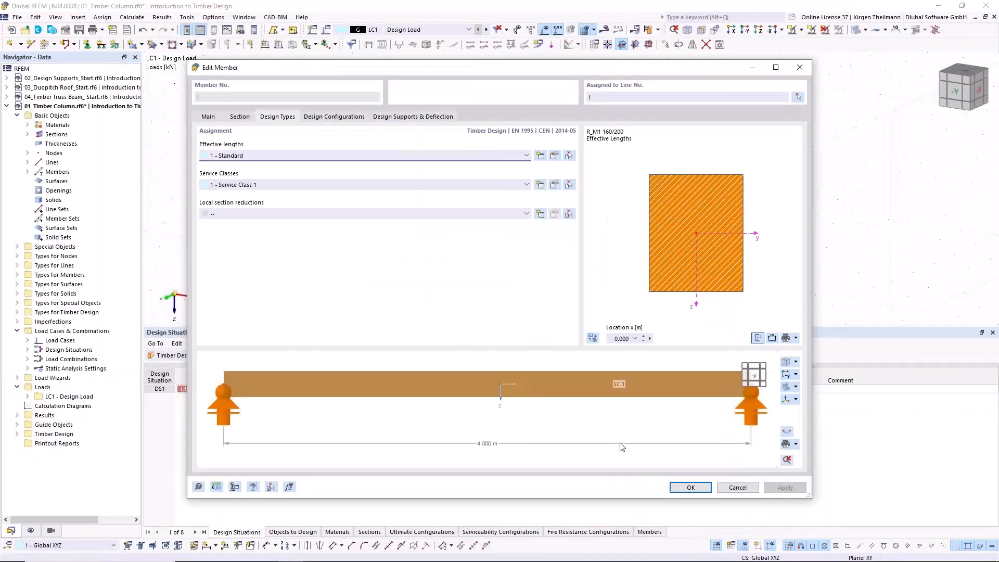
left_click(681, 489)
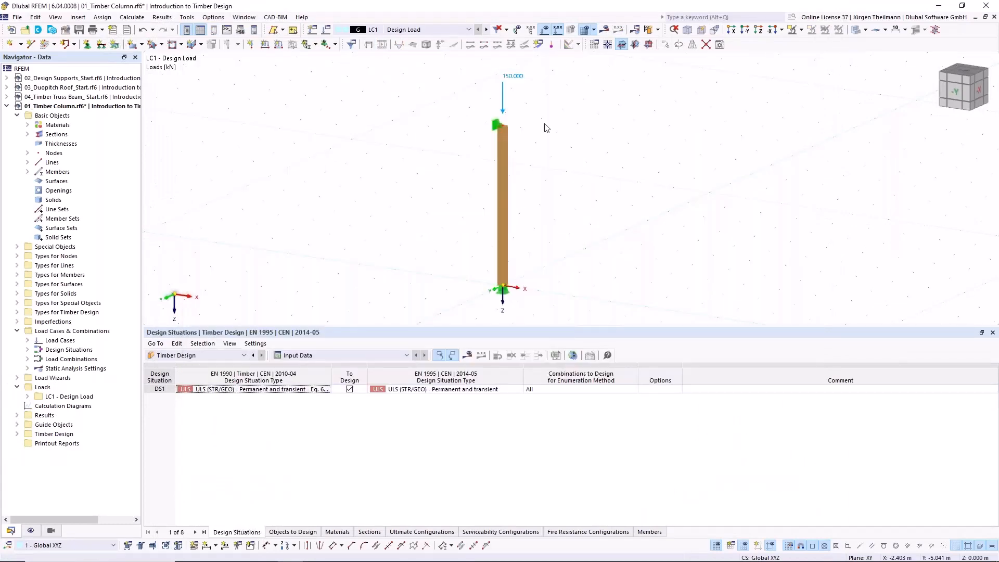
- Rerun the Timber Design calculation for the column and list the design ratios on members by design situation
left_click(635, 30)
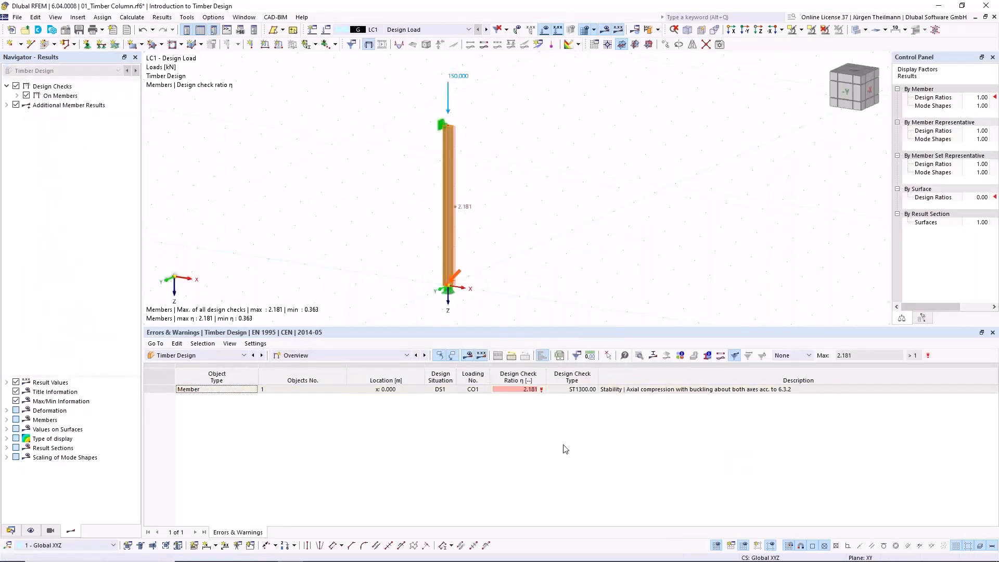
left_click(379, 355)
left_click(365, 382)
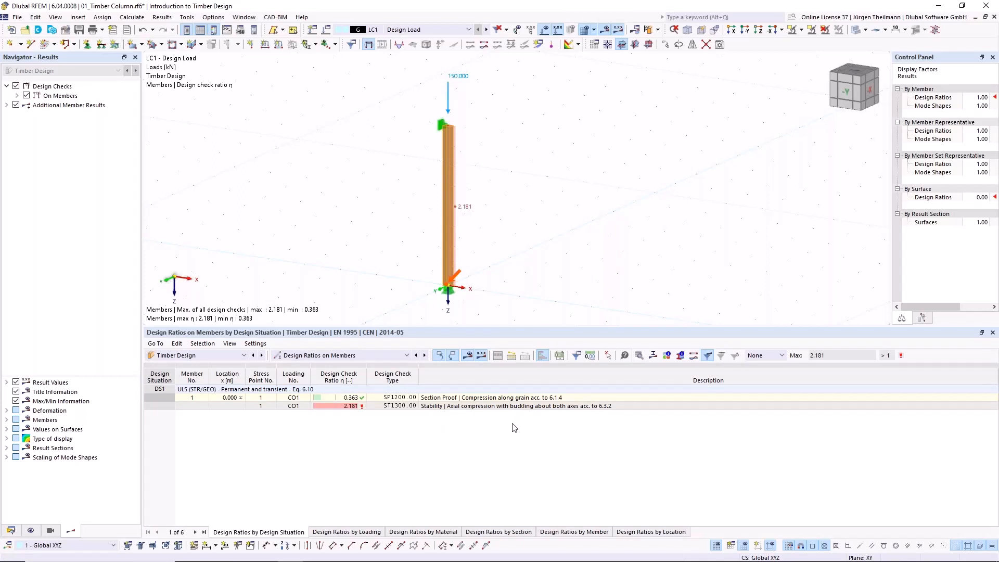
- Go to the Timber Design input data and open the Default ultimate configuration for viewing
left_click(418, 355)
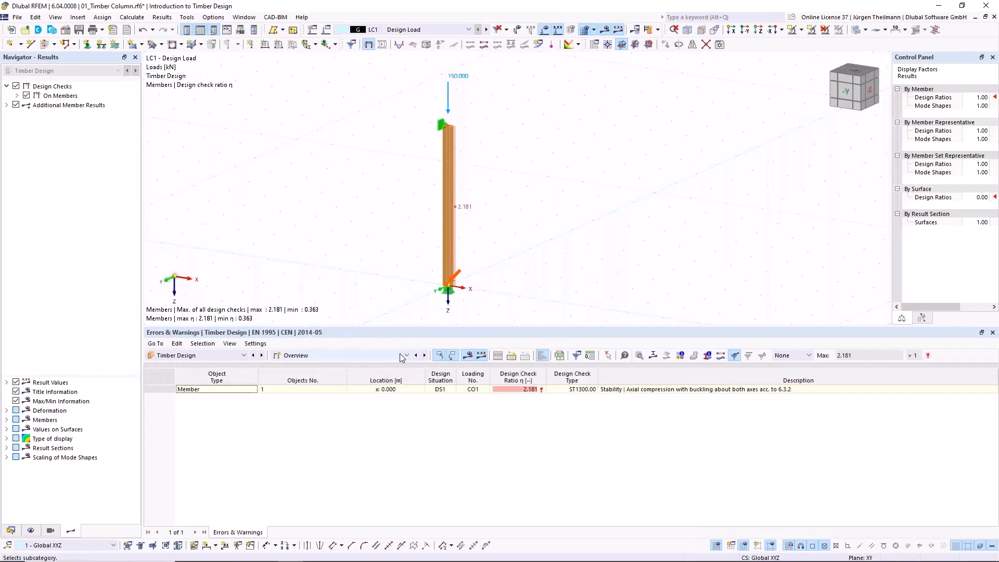
left_click(418, 355)
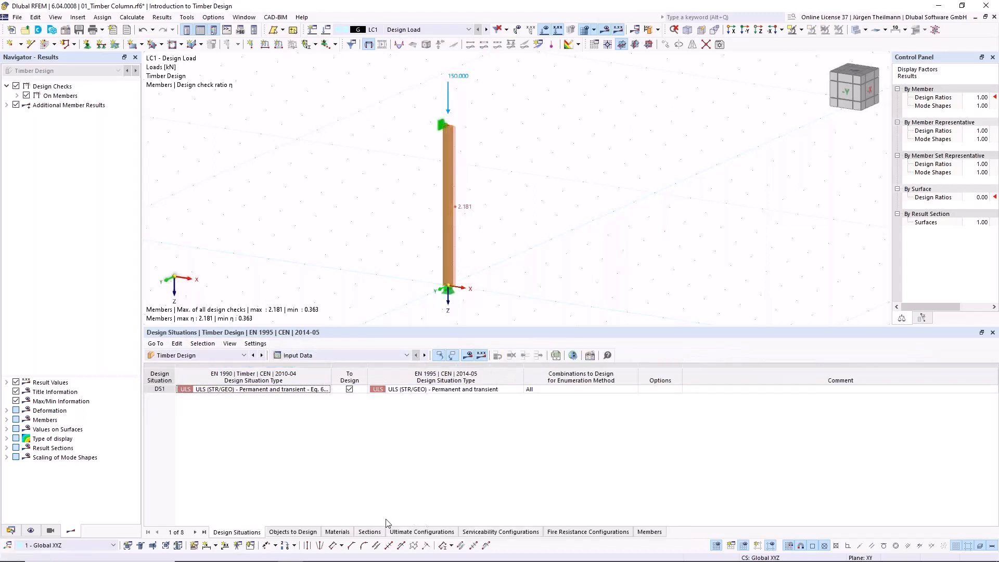
left_click(419, 532)
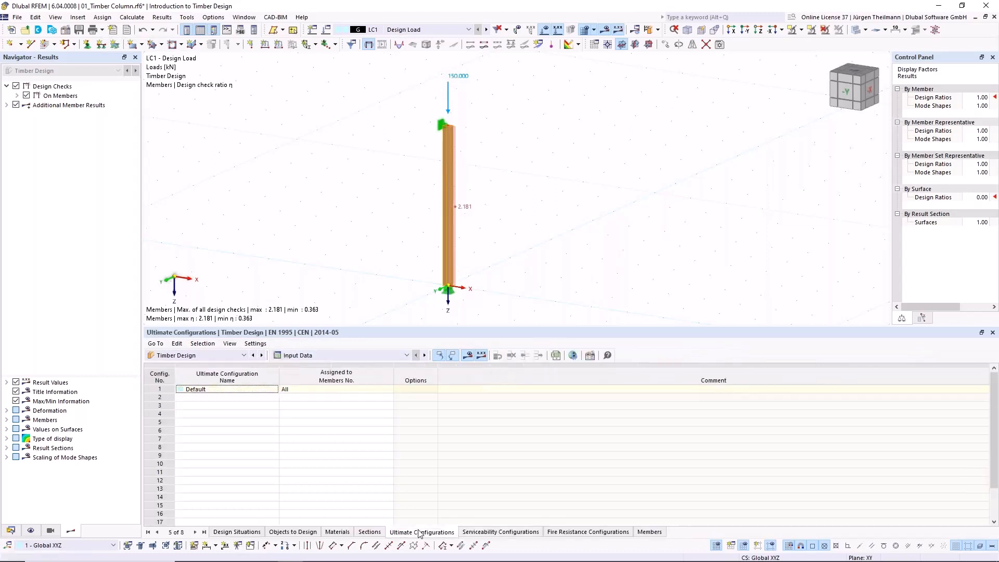
double_click(162, 391)
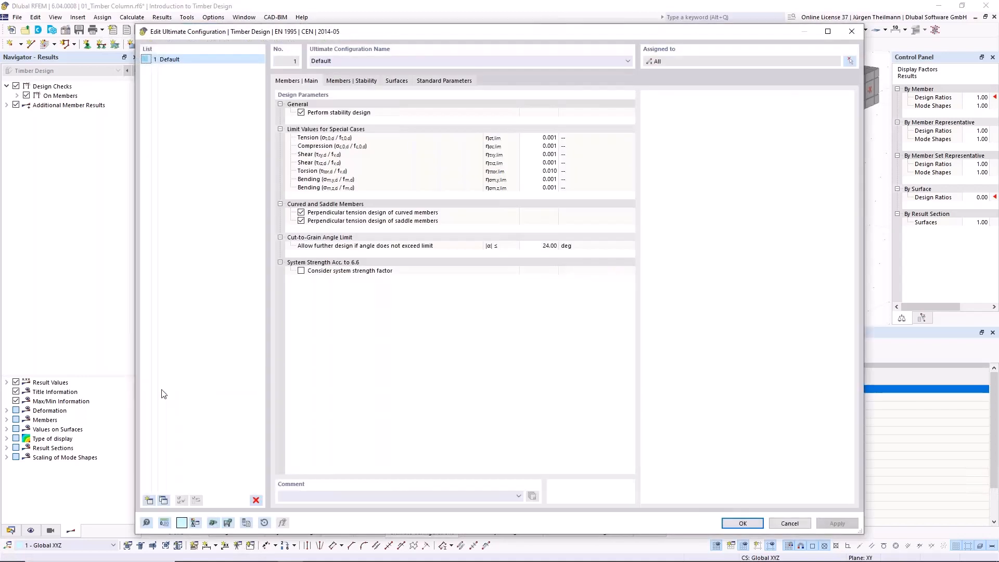
- Examine the members' stability settings, especially the DIN EN 1995-1-1 stiffness reduction, and leave the configuration while declining to delete the results
left_click(354, 80)
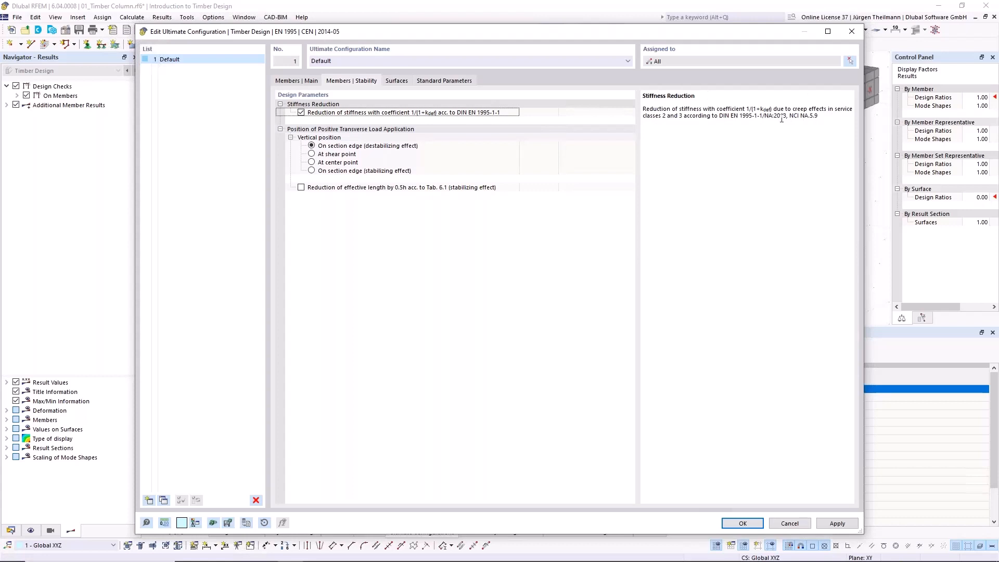
left_click_drag(765, 114, 819, 116)
left_click(644, 113)
left_click_drag(644, 117, 695, 120)
left_click(691, 118)
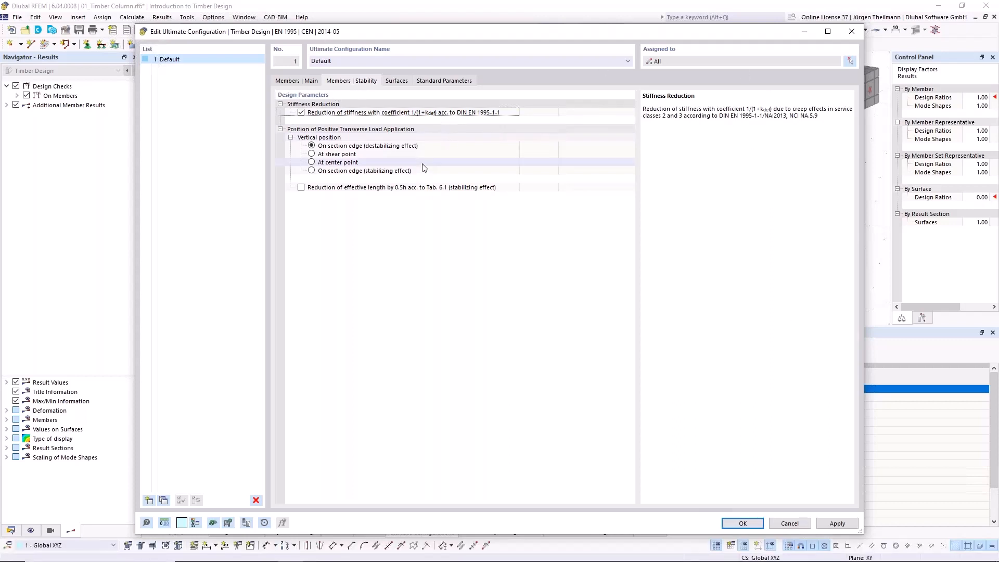
left_click(751, 526)
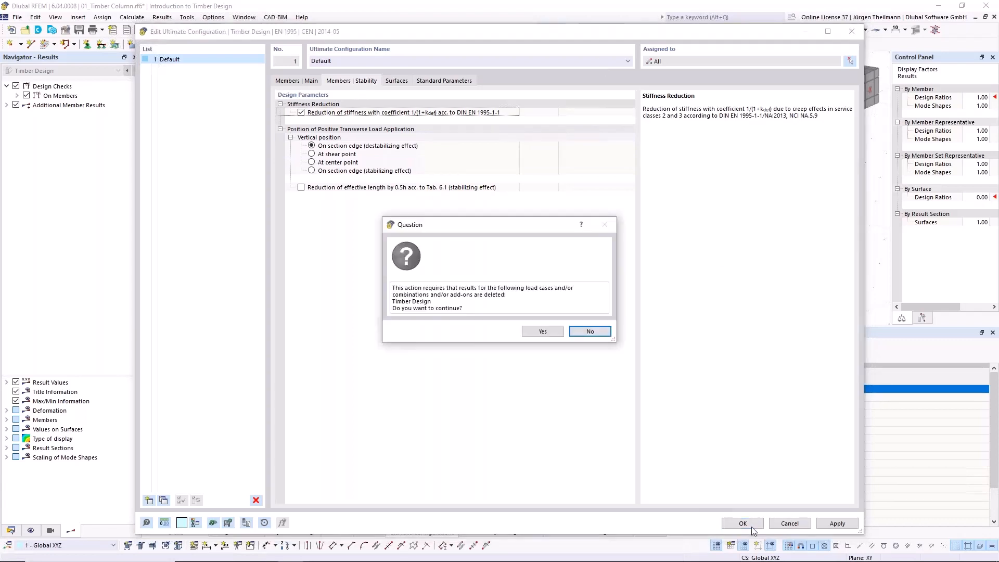
left_click(586, 333)
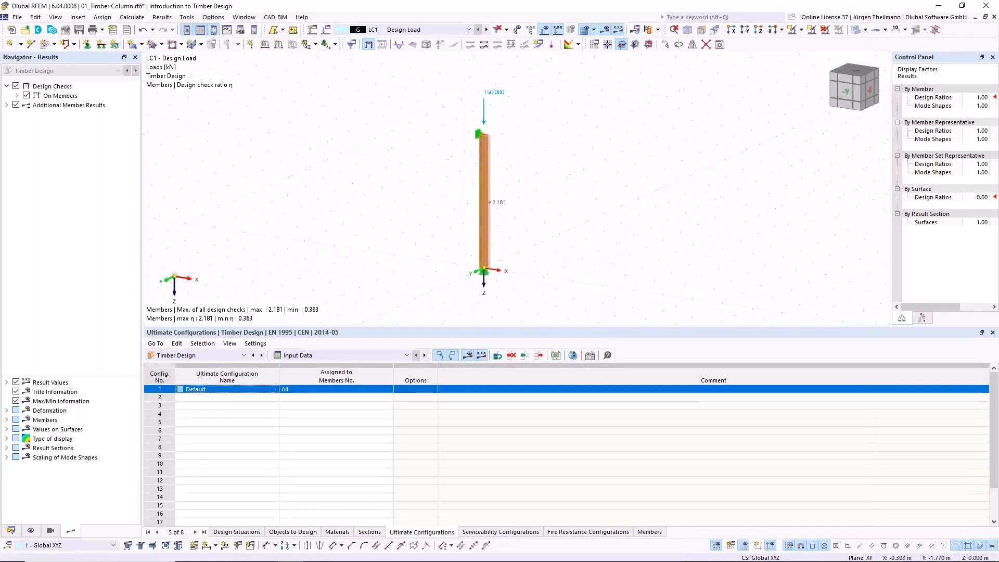
- Save the timber column model, collapse its data tree, and activate the 02_Design Supports_Start.rf6 model
left_click(80, 31)
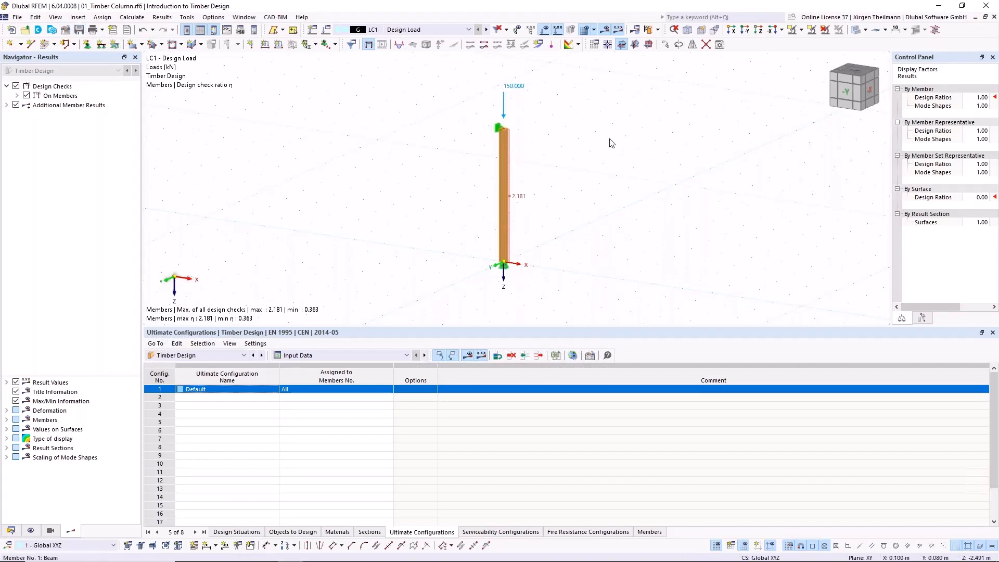
left_click(11, 531)
left_click(6, 106)
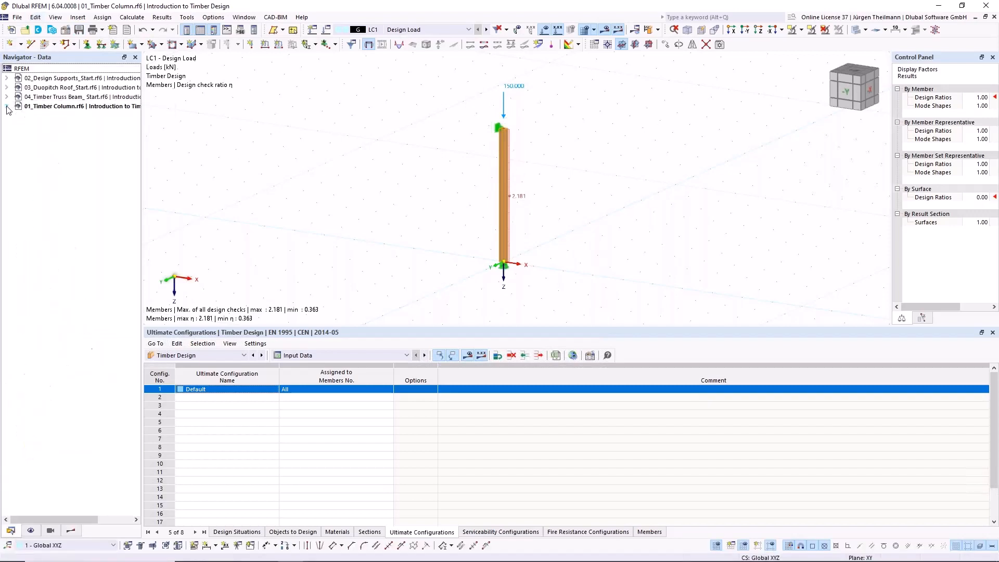
double_click(40, 82)
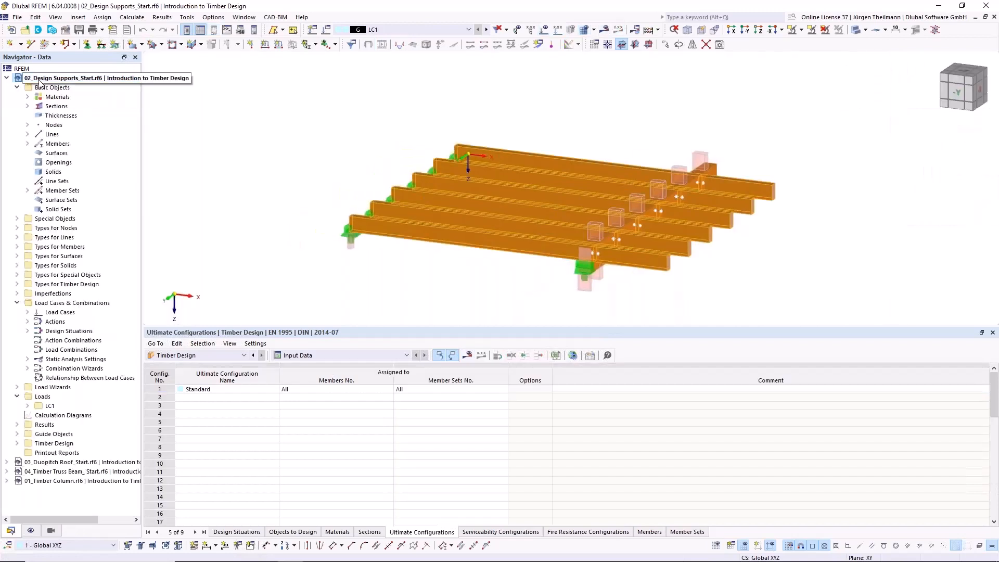
middle_click_drag(514, 185, 260, 164, "ctrl")
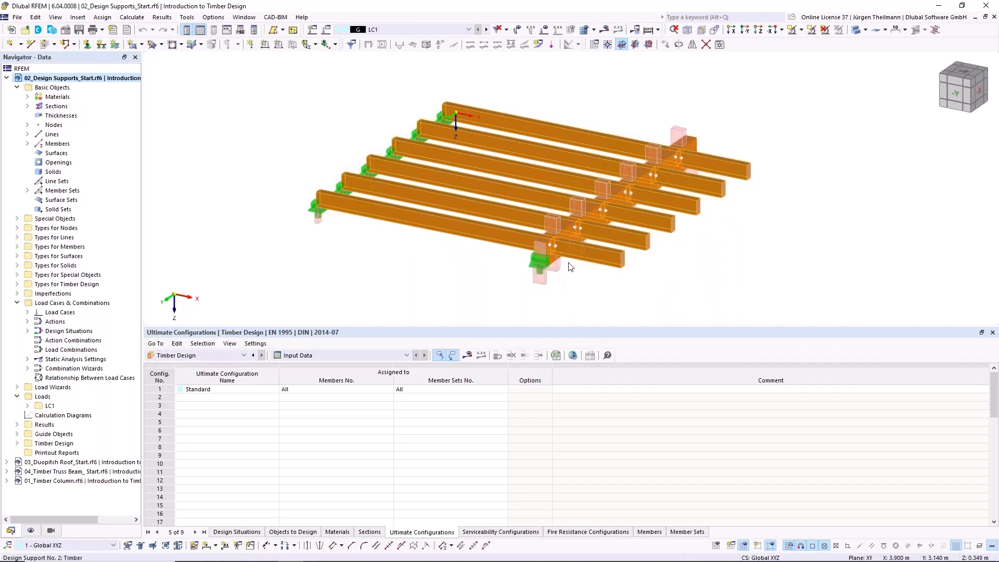
- Examine the timber joists, the crossing beam and the design supports from several angles and at close range
middle_click_drag(540, 280, 504, 270, "ctrl")
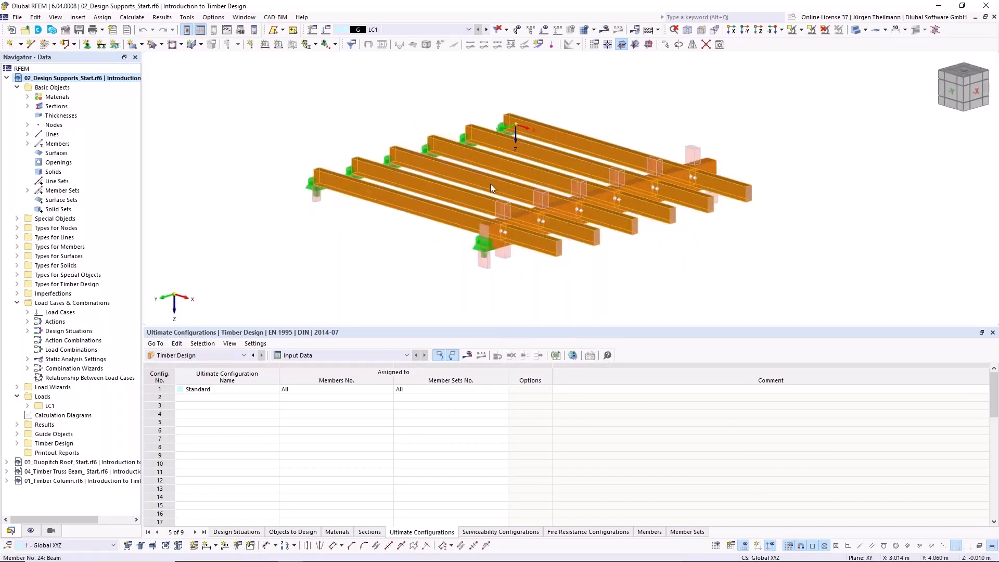
scroll(436, 131, "up", 5)
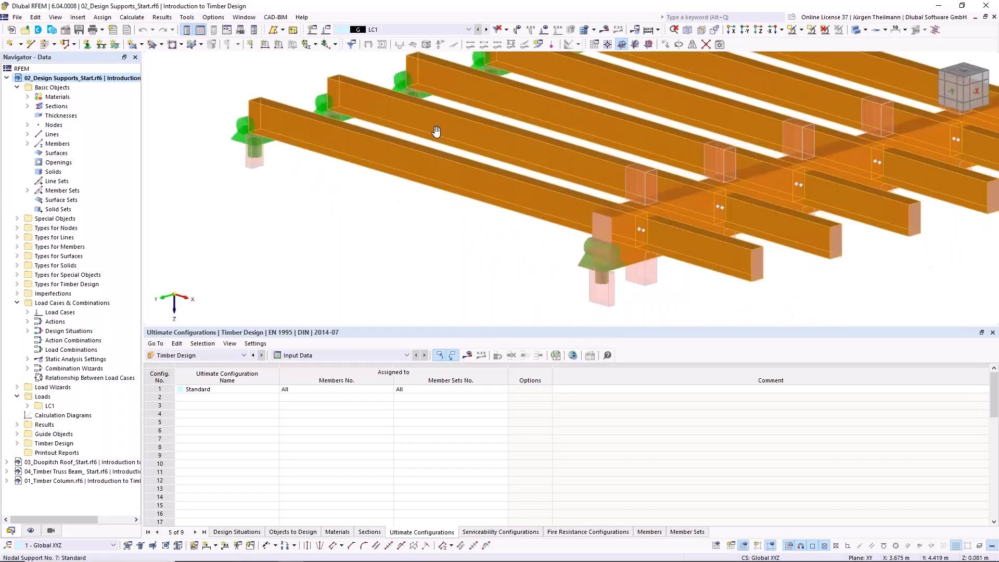
middle_click_drag(436, 132, 442, 155)
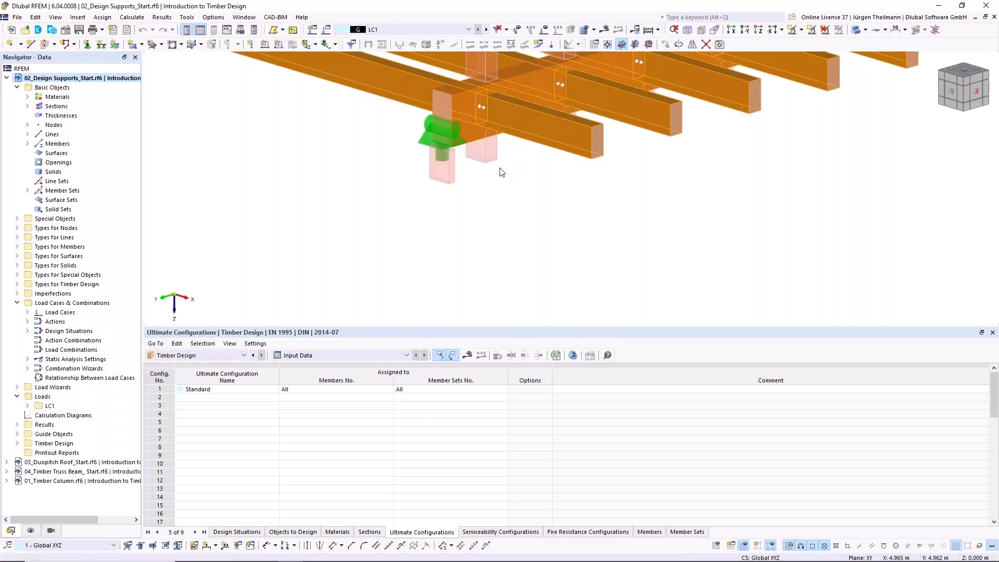
middle_click_drag(491, 190, 515, 236)
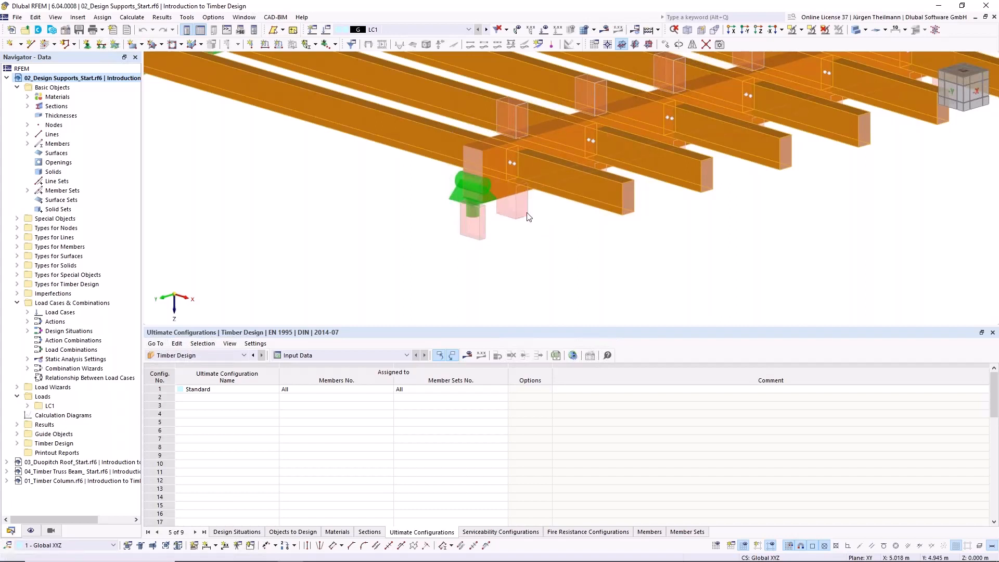
scroll(500, 216, "down", 2)
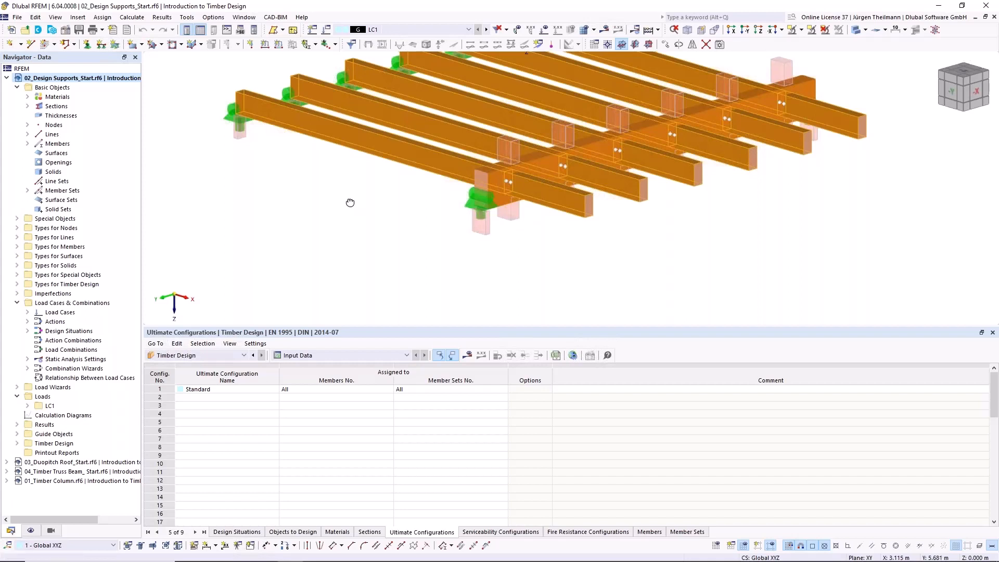
middle_click_drag(350, 203, 363, 209)
scroll(727, 215, "down", 5)
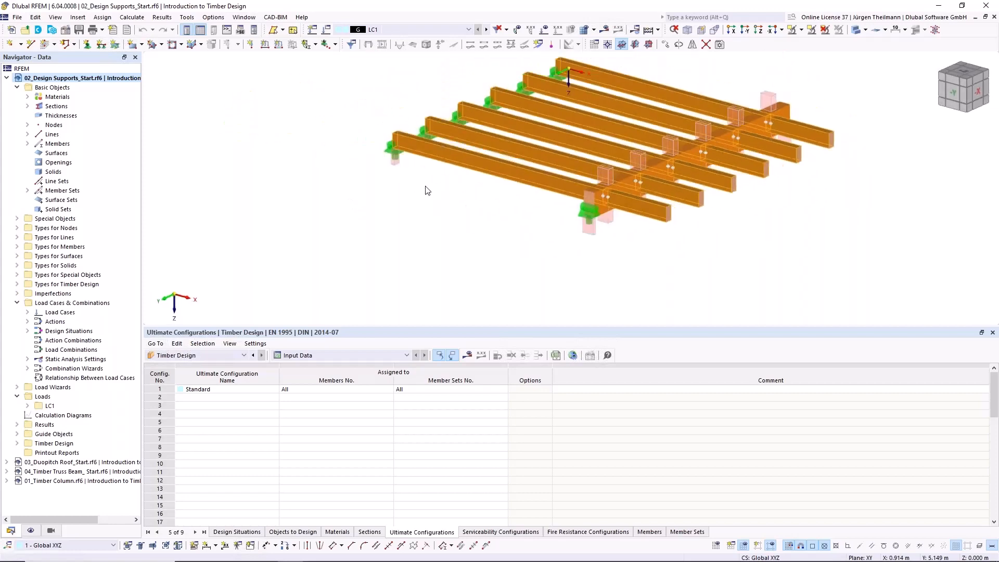
middle_click_drag(736, 232, 619, 229, "ctrl")
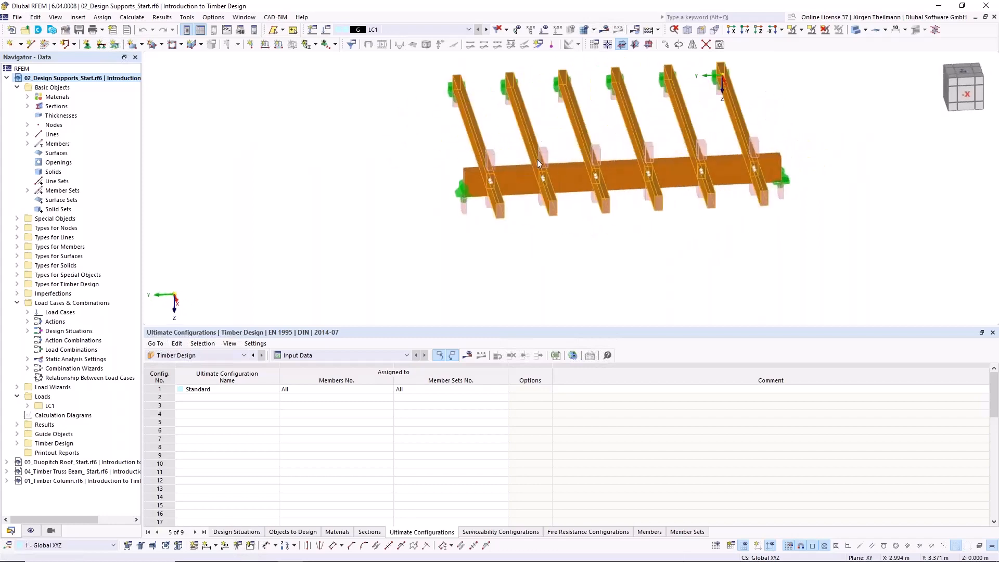
middle_click_drag(765, 249, 765, 187, "ctrl")
scroll(430, 156, "up", 4)
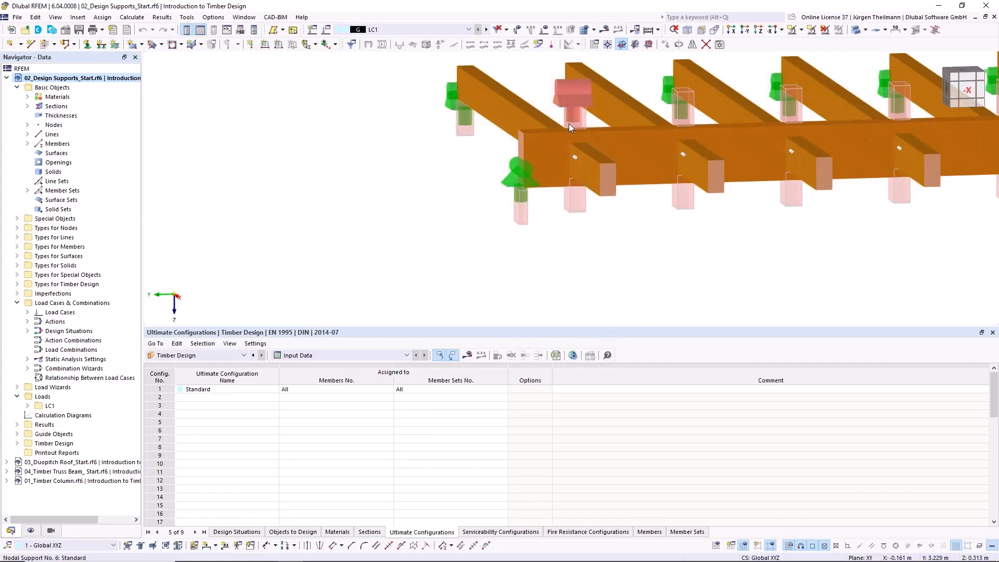
- Inspect the individual design supports where the joists meet the crossing beam, along its full length and at the first joist
left_click(575, 208)
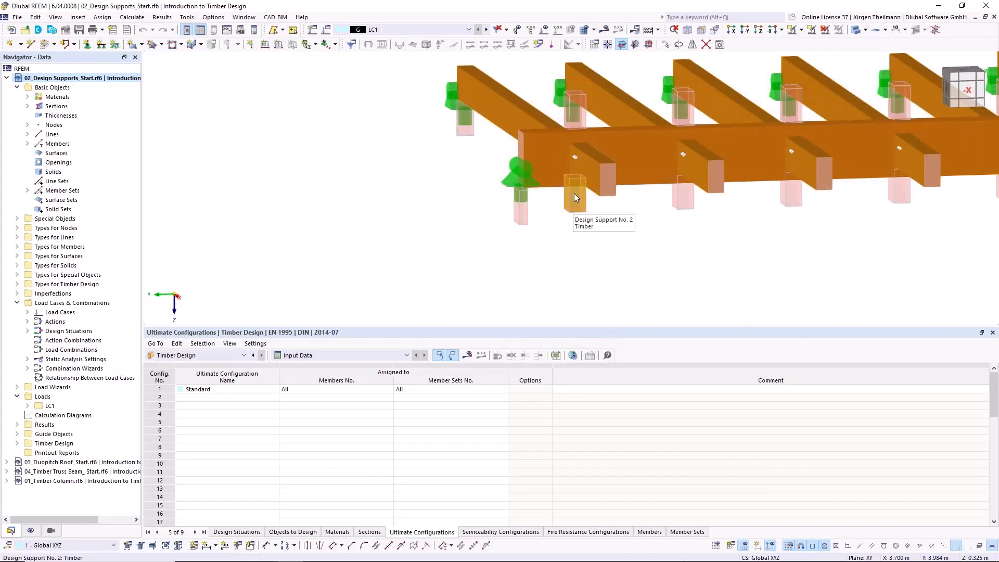
key("Escape")
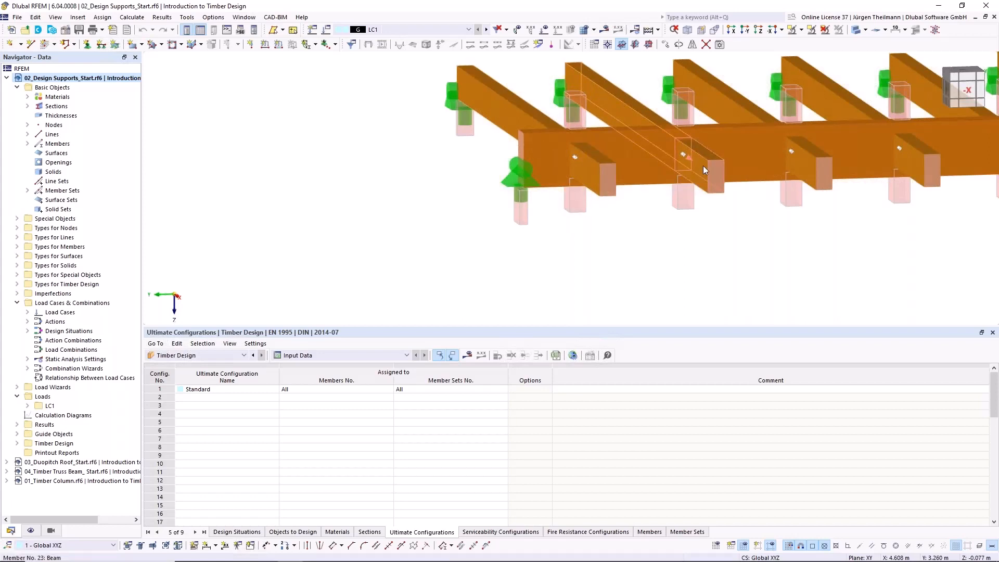
left_click(811, 171)
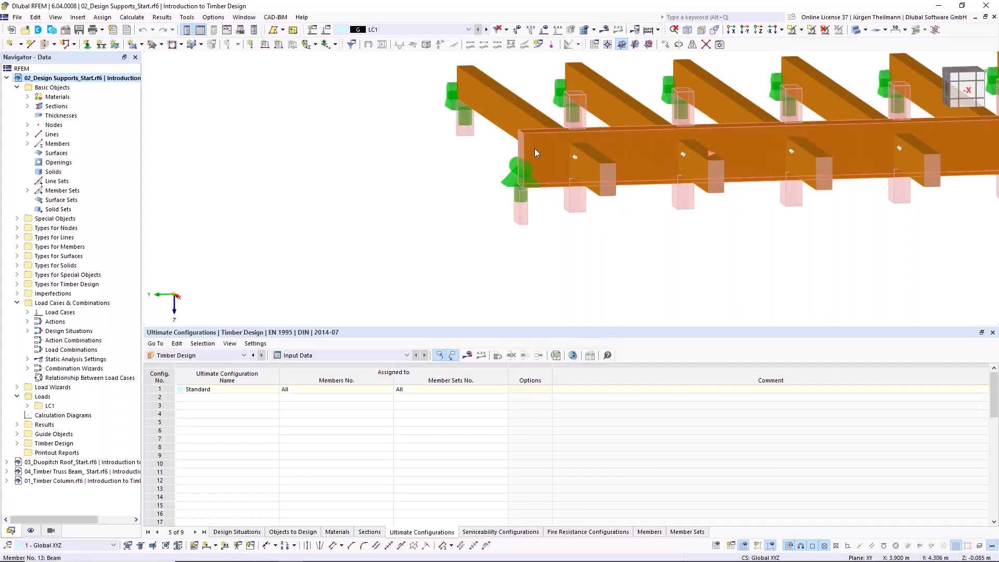
left_click(584, 109)
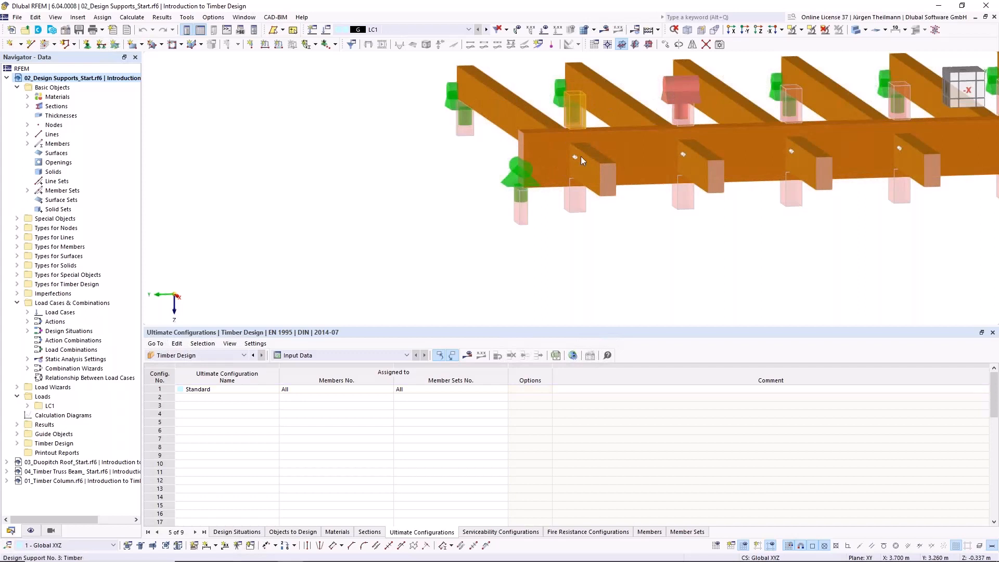
key("Escape")
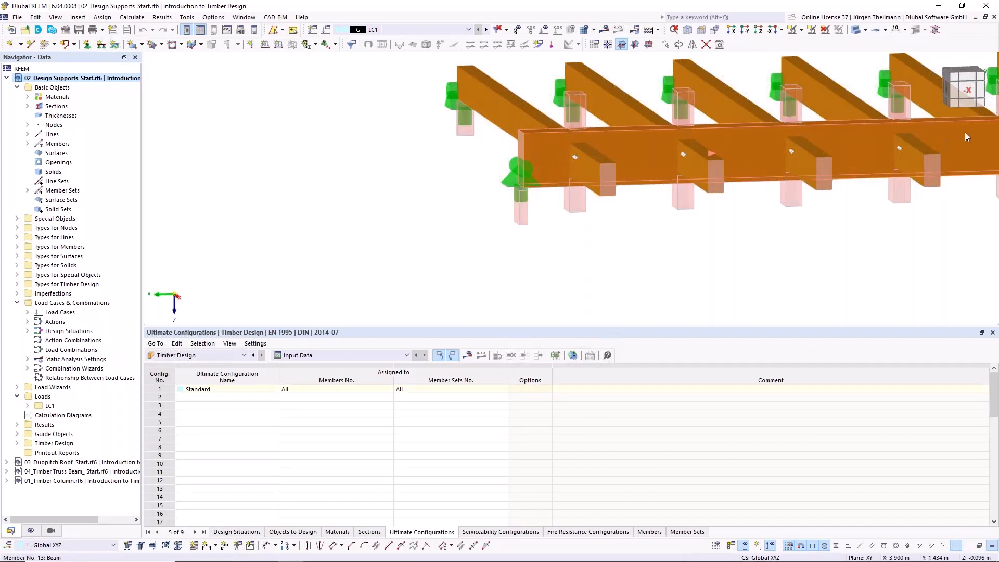
middle_click_drag(687, 244, 460, 263)
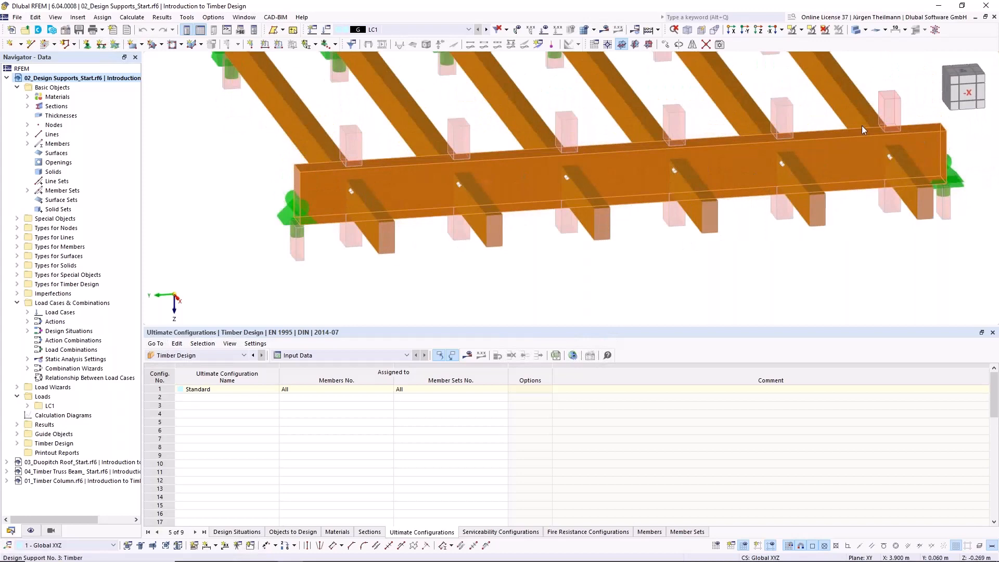
middle_click_drag(338, 256, 552, 222, "ctrl")
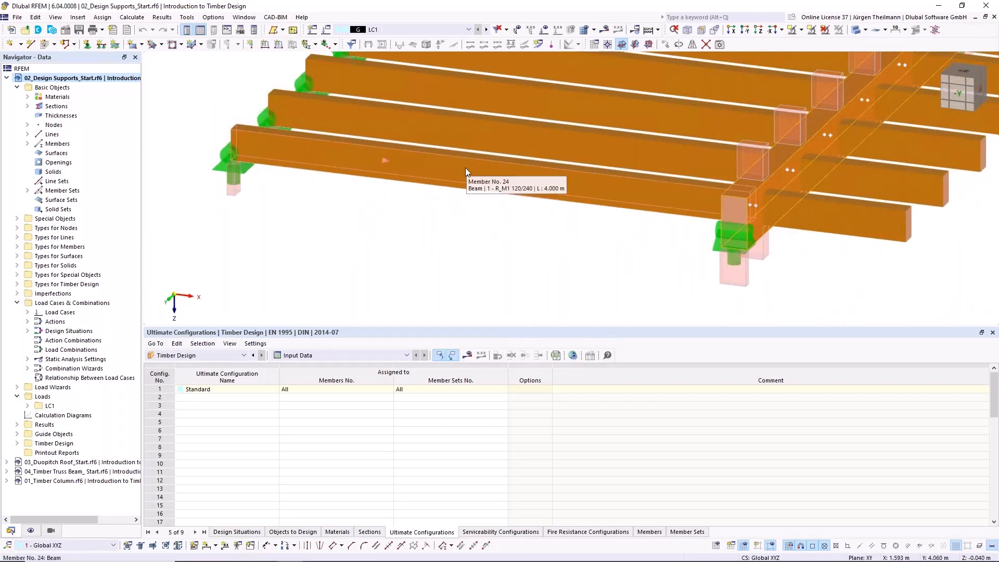
- Display the member sets in the model and open the continuous member set 24,25 for editing
left_click(31, 531)
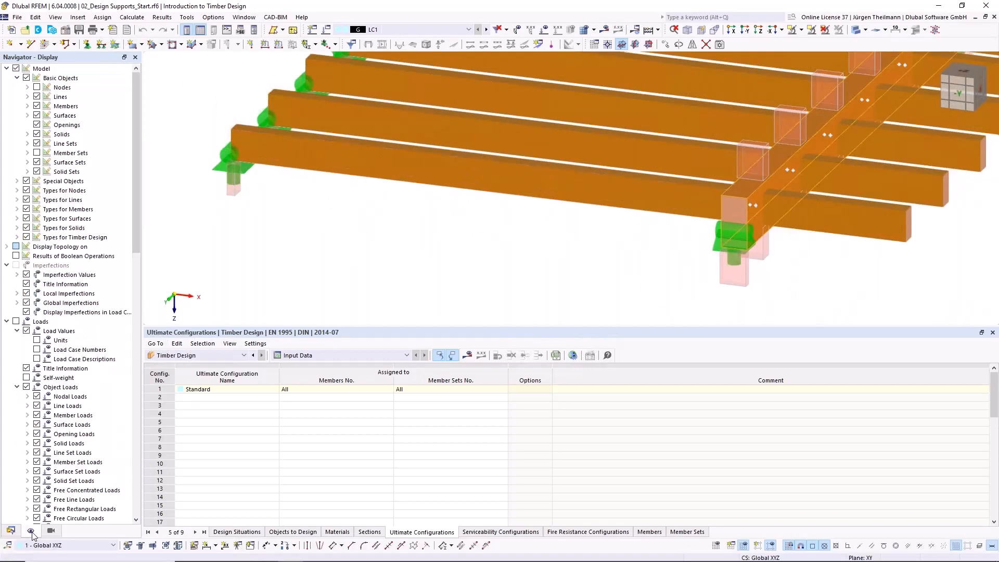
left_click(36, 153)
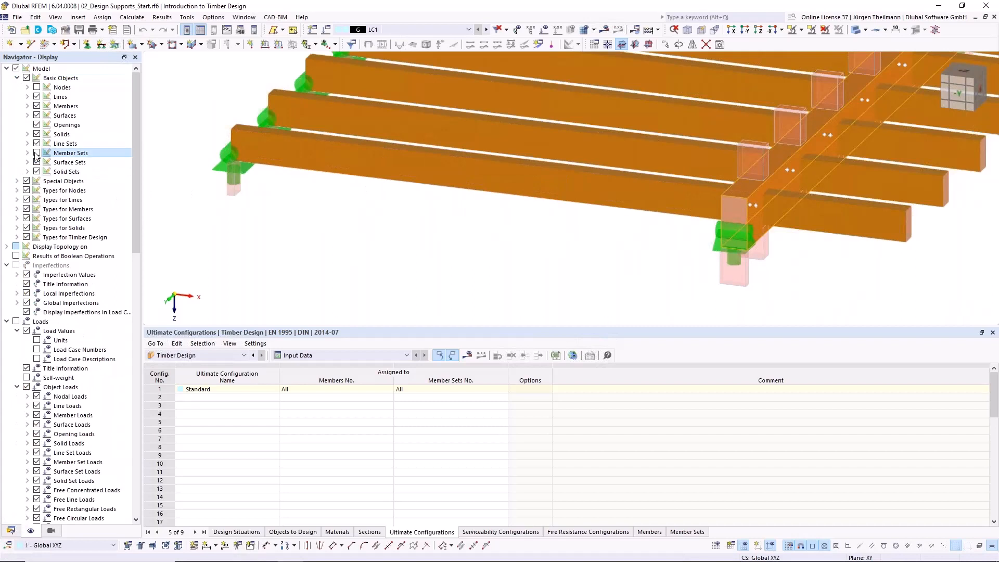
double_click(387, 186)
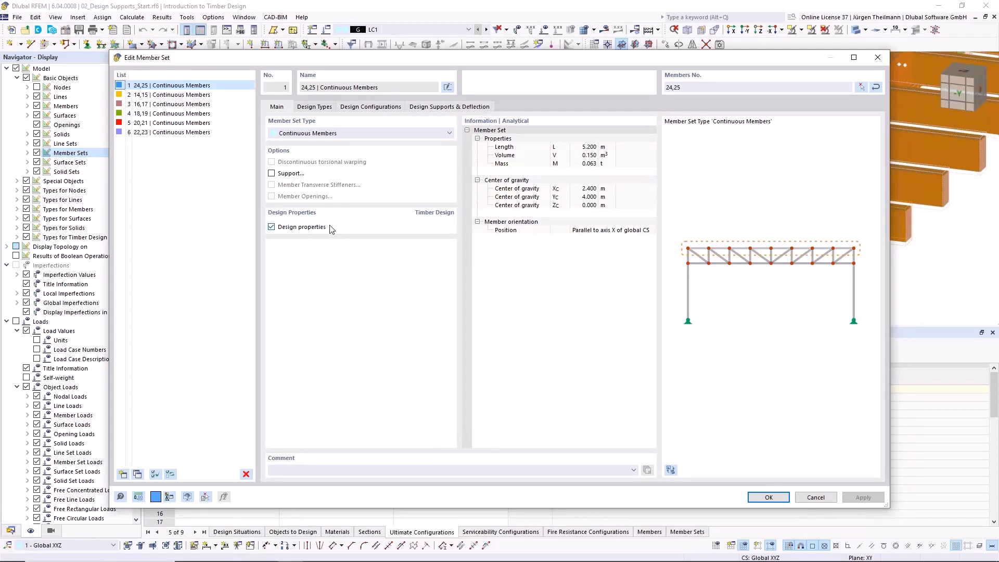
- Review the member set's design types and its design supports and deflection settings, including the support at internal node 21
left_click(316, 107)
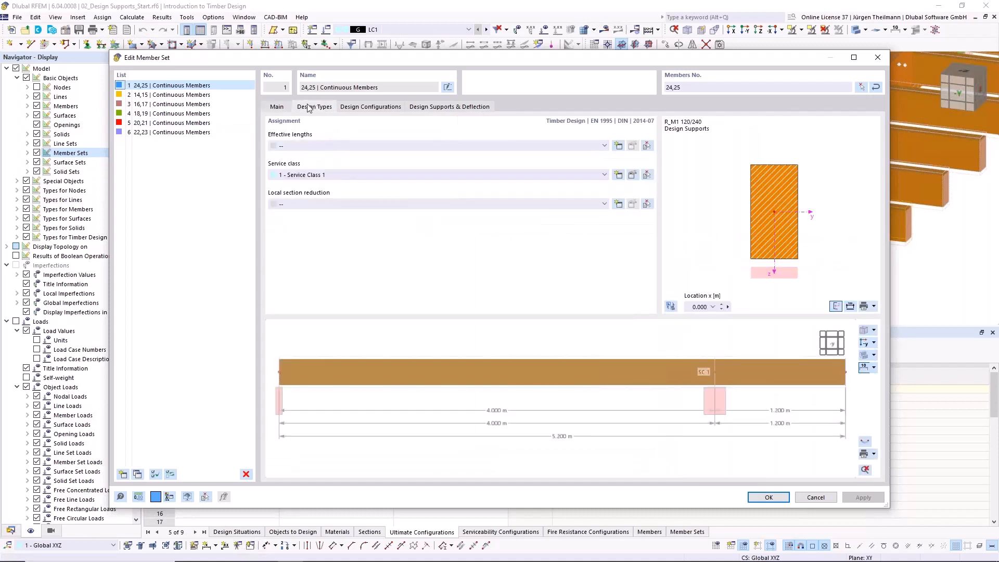
left_click(463, 106)
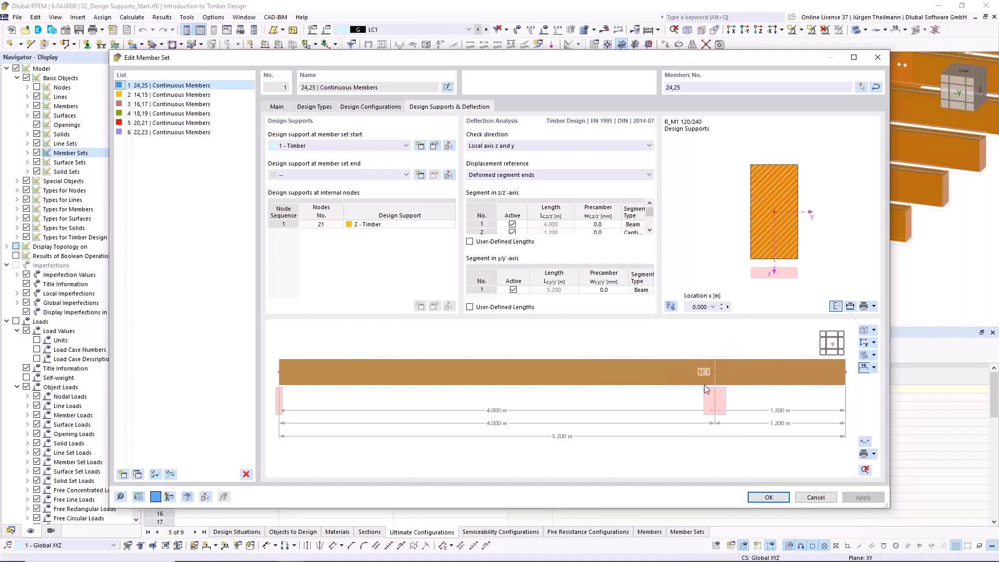
left_click(272, 223)
left_click(384, 227)
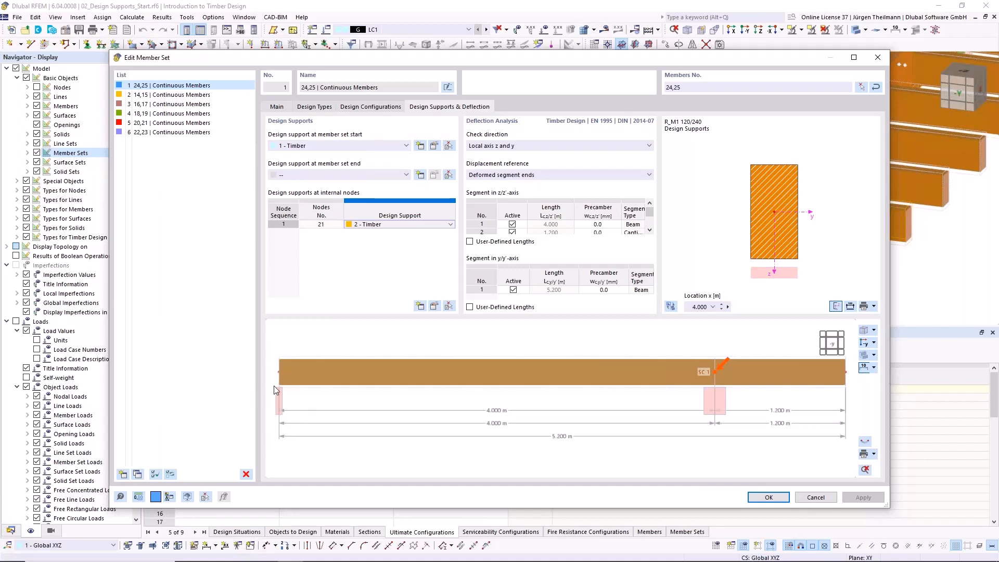
- Open the design support at the member set start and try its y/y'-axis support and inner support options, restoring each one
left_click(434, 146)
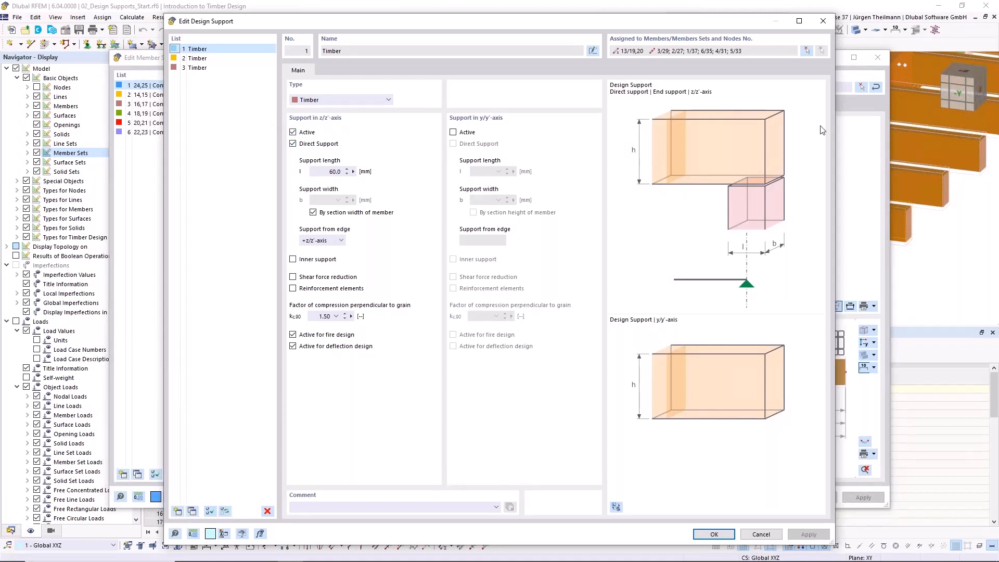
left_click(453, 133)
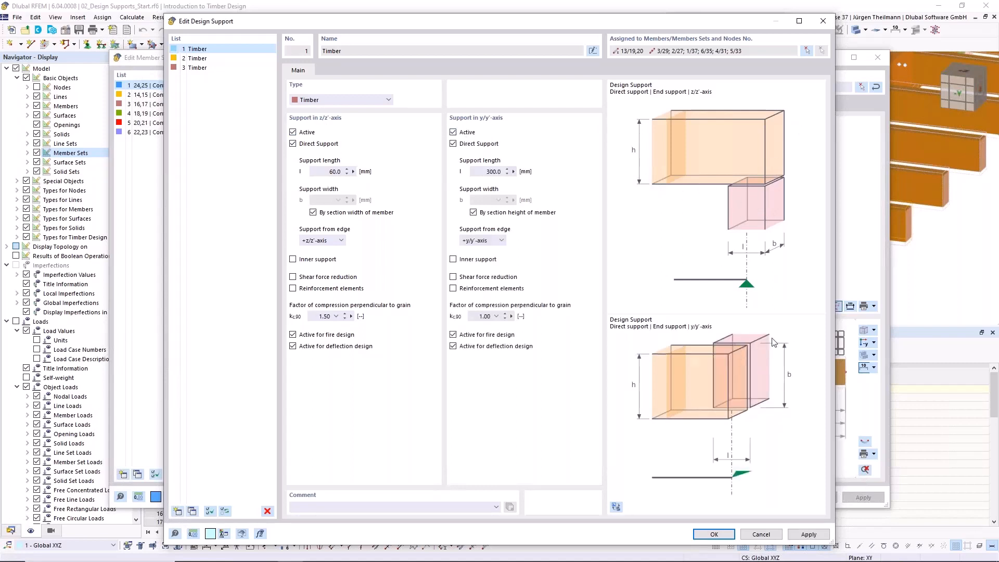
left_click(453, 133)
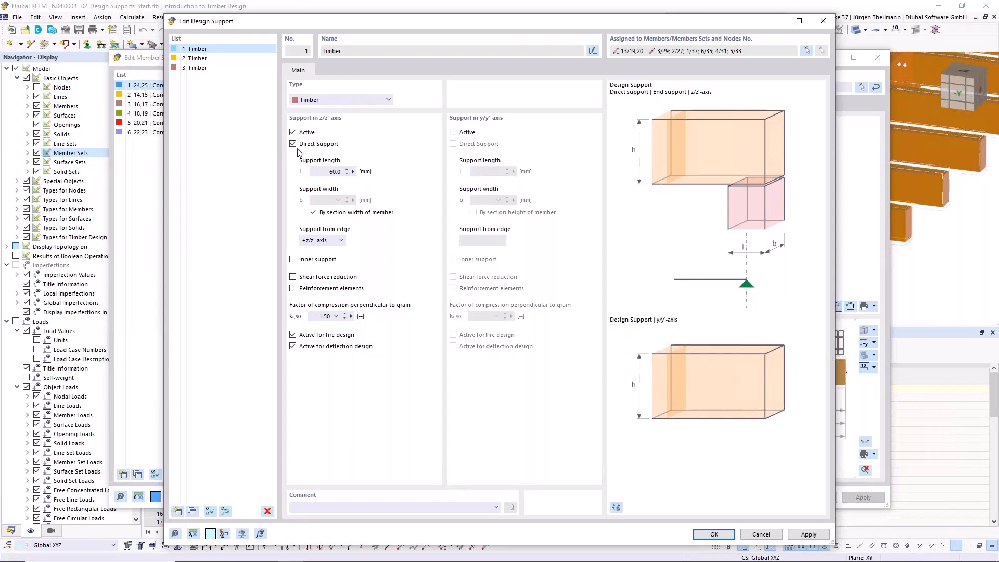
double_click(314, 172)
left_click(293, 260)
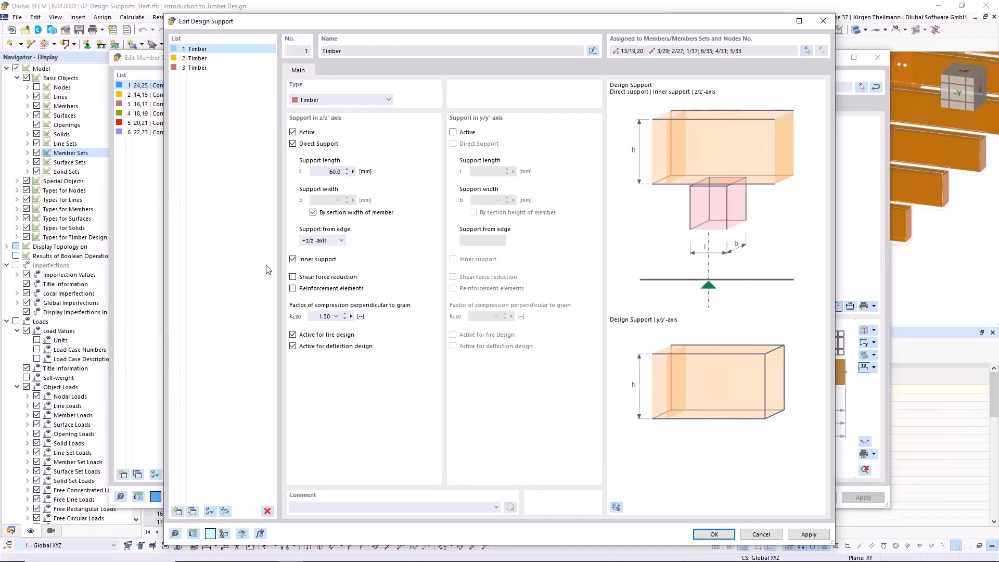
left_click(293, 260)
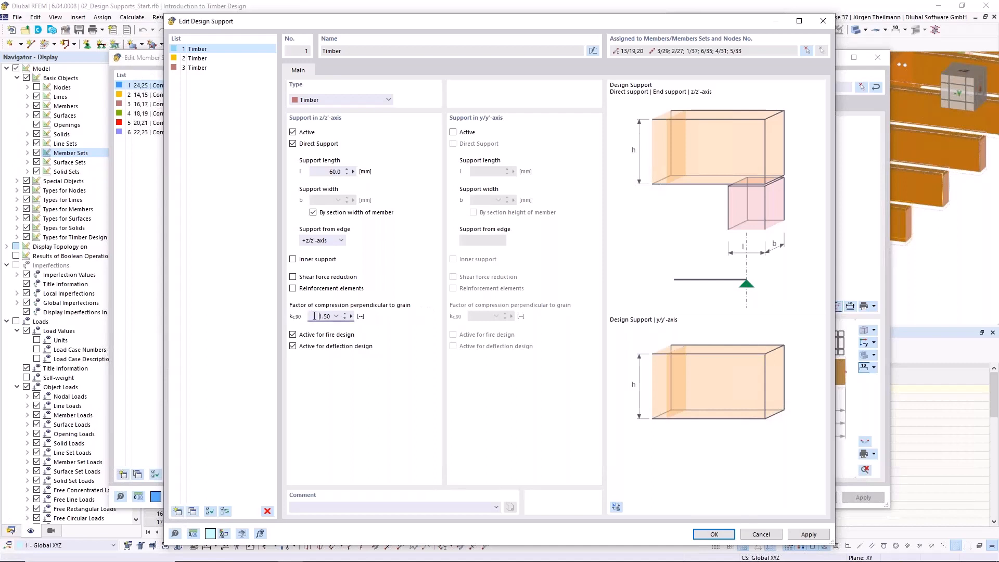
- View the available factors of compression perpendicular to grain for the start support and close its settings without choosing another factor
left_click(336, 317)
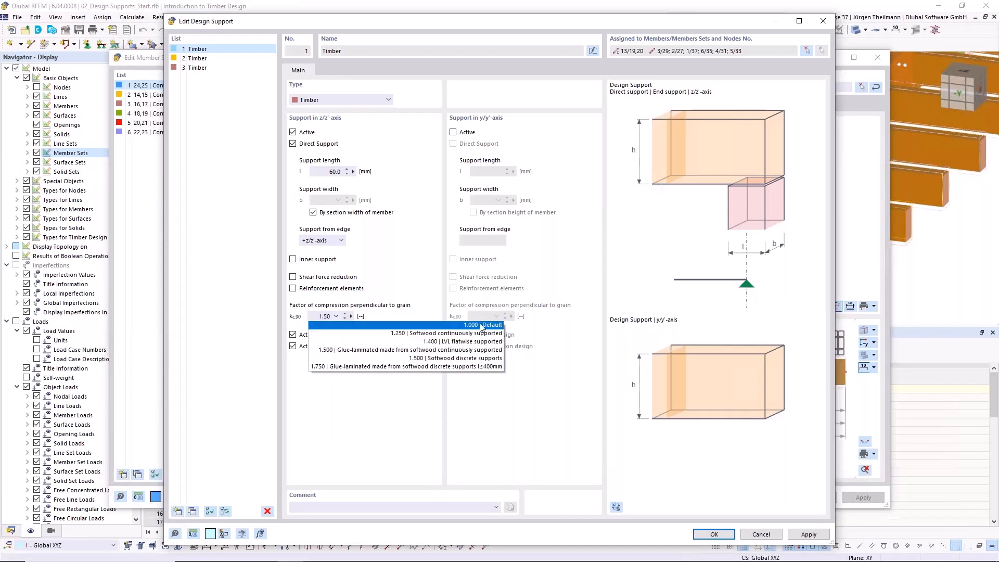
left_click(337, 315)
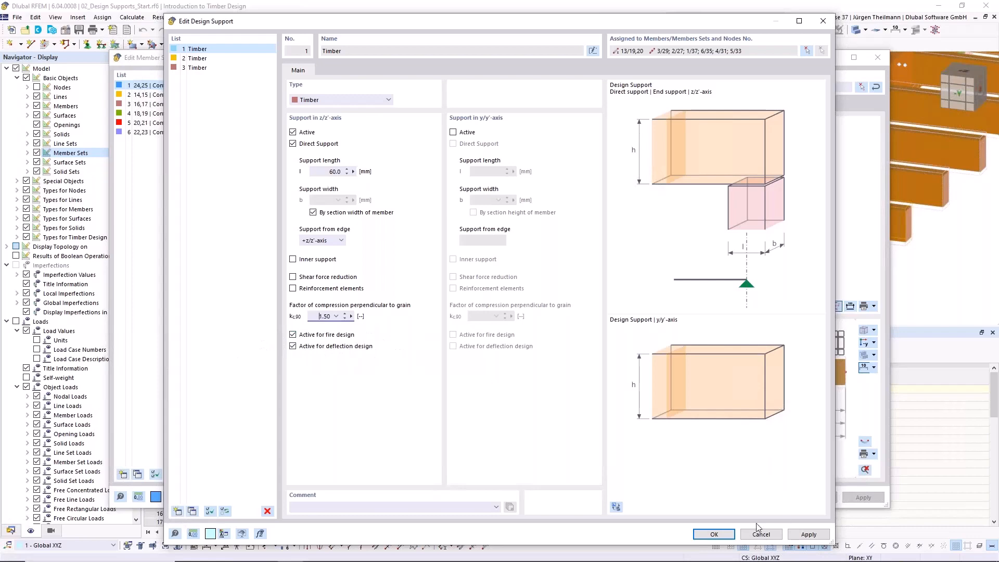
left_click(714, 534)
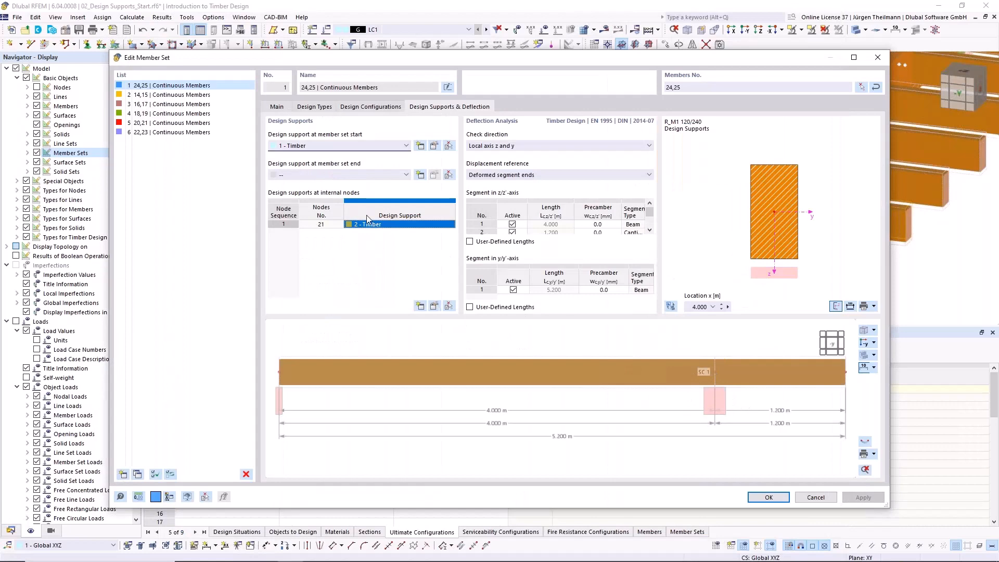
- Review the settings of the design support at internal node 21, leave them unchanged, and close the member set
left_click(392, 224)
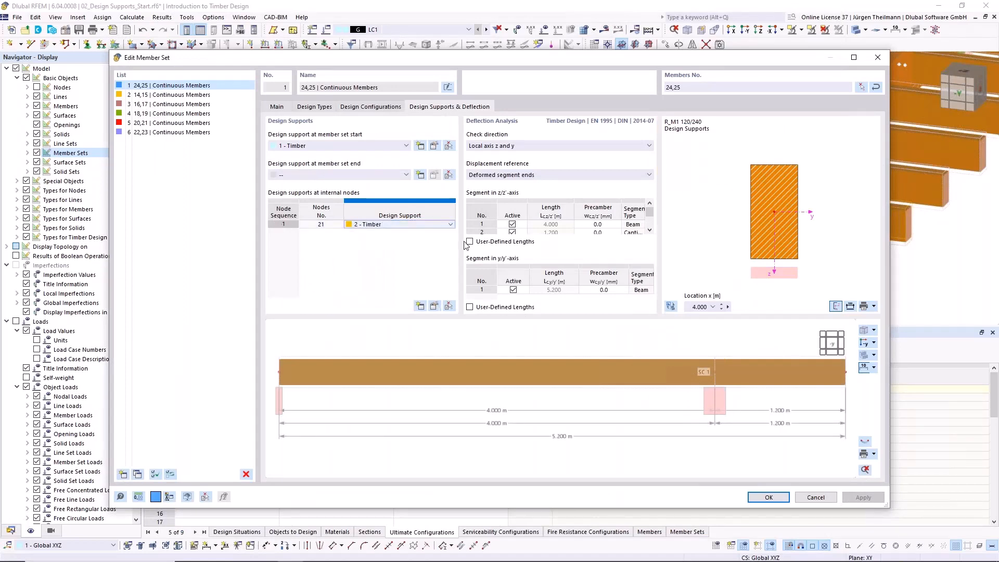
left_click(434, 306)
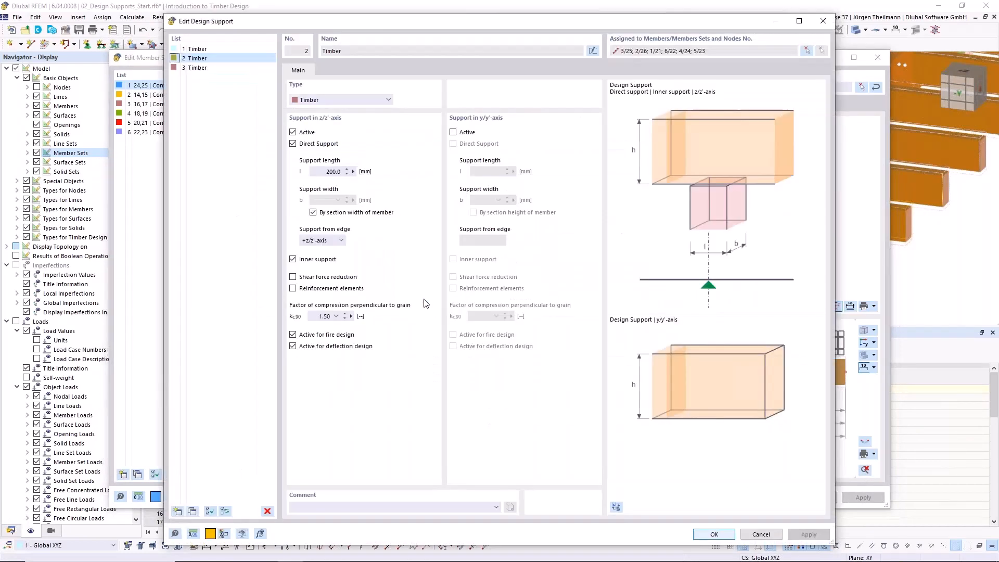
left_click(760, 535)
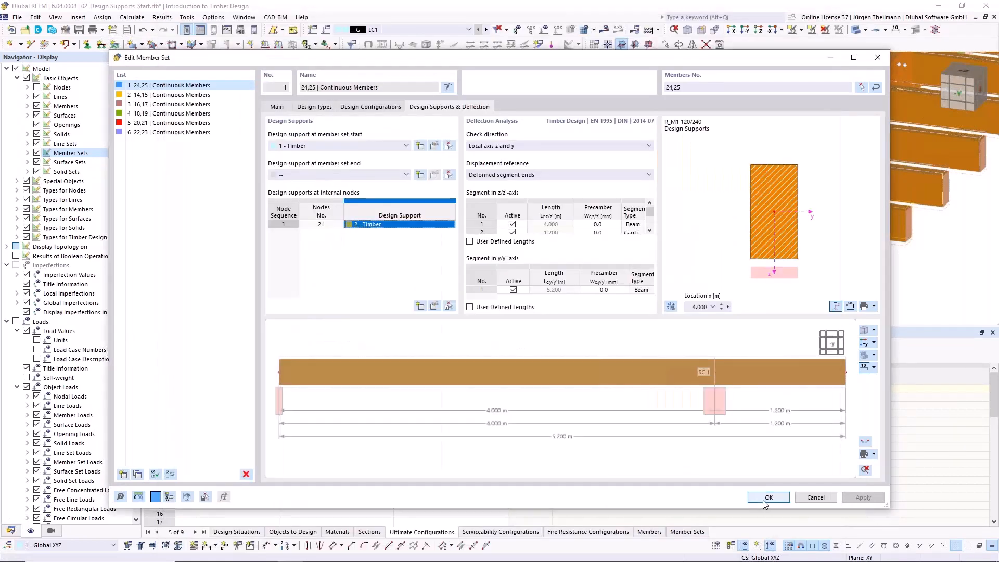
left_click(768, 498)
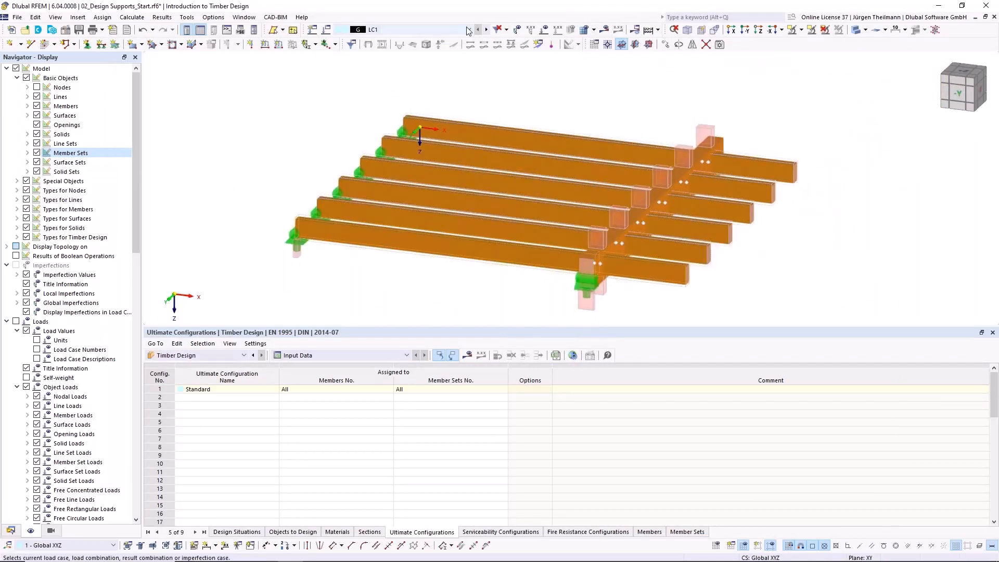
- Set load case LC1 as the current loading and display its loads on the model
left_click(469, 29)
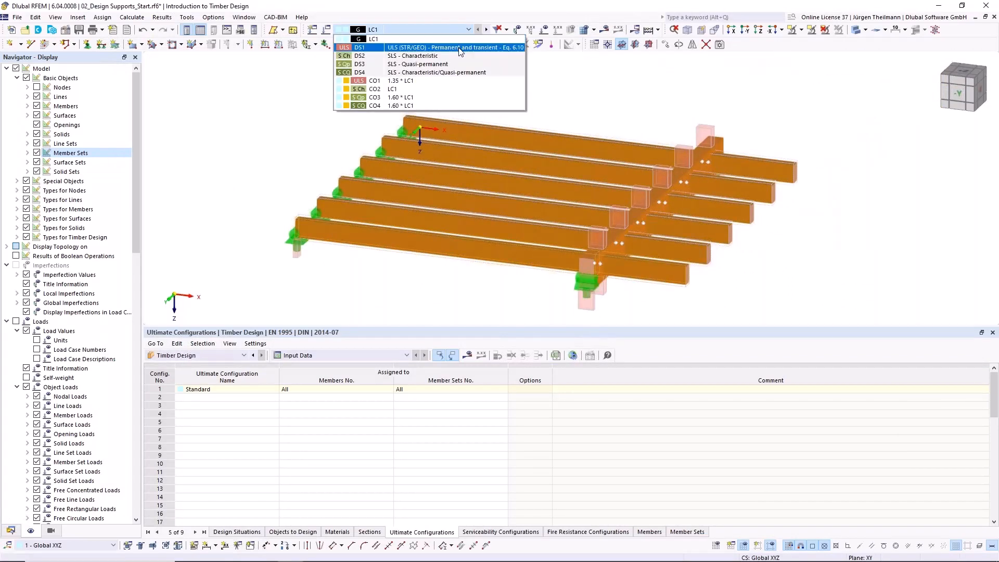
left_click(460, 51)
left_click(465, 30)
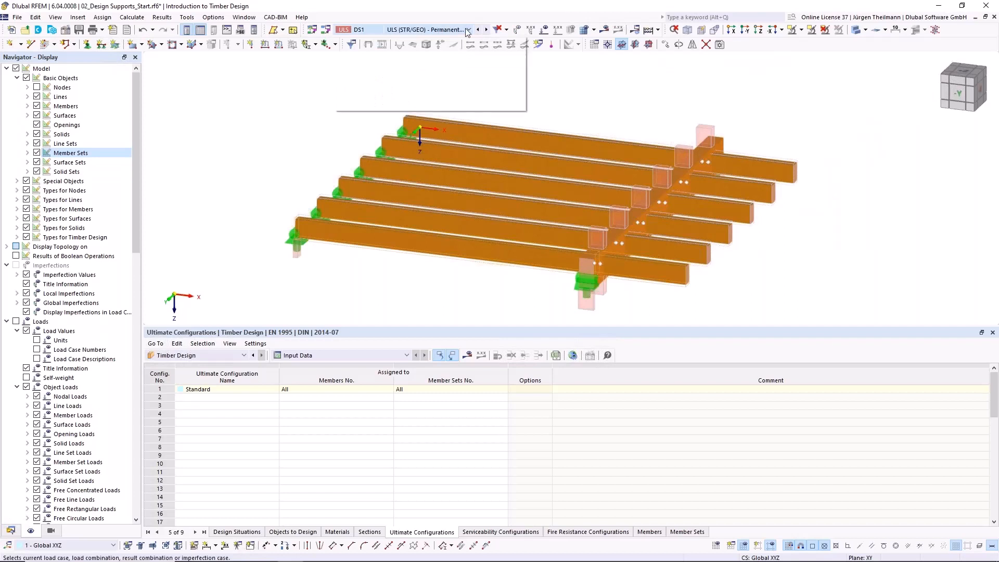
left_click(466, 39)
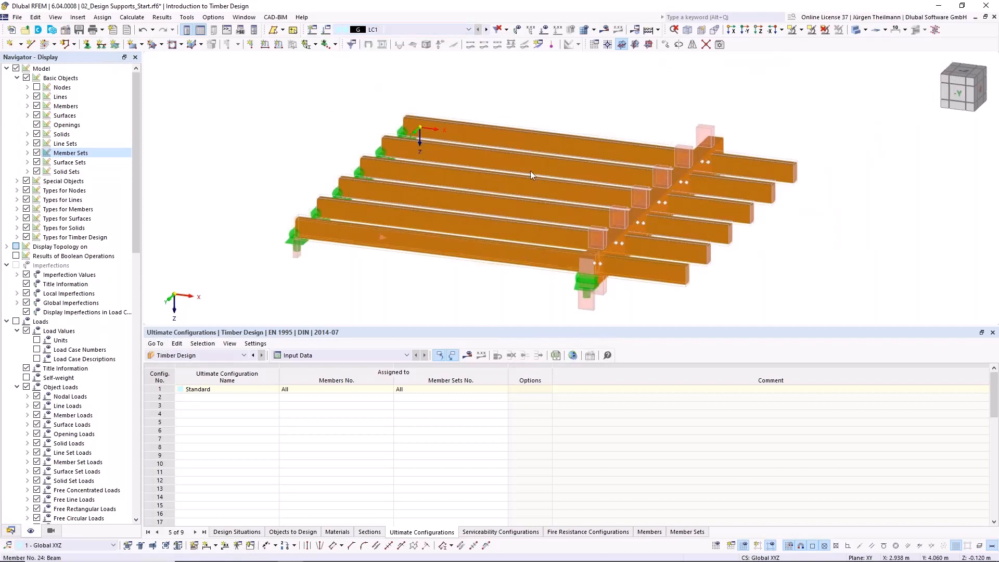
left_click(549, 31)
scroll(523, 155, "down", 2)
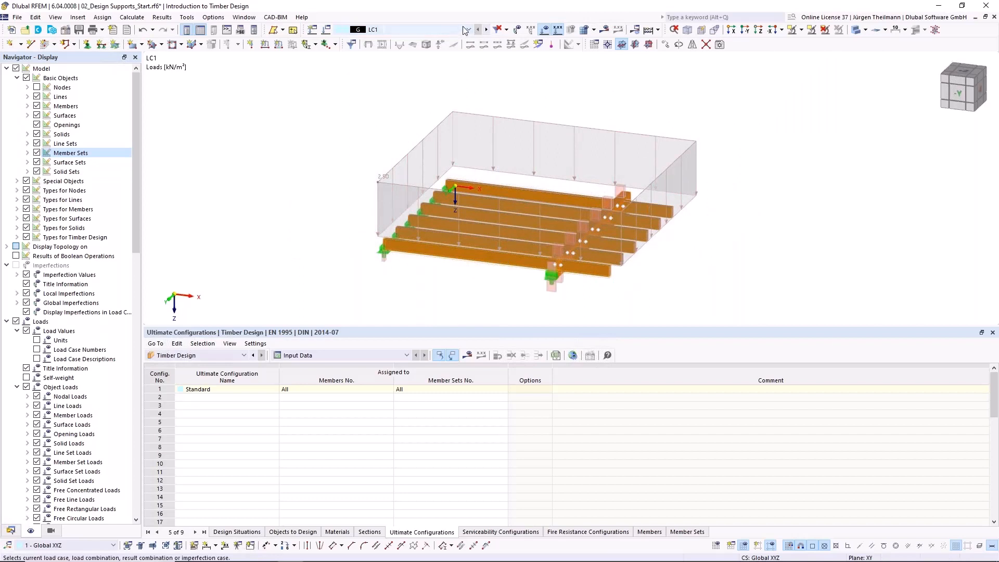
- Run the Timber Design calculation and show the results table of design ratios on members
left_click(658, 30)
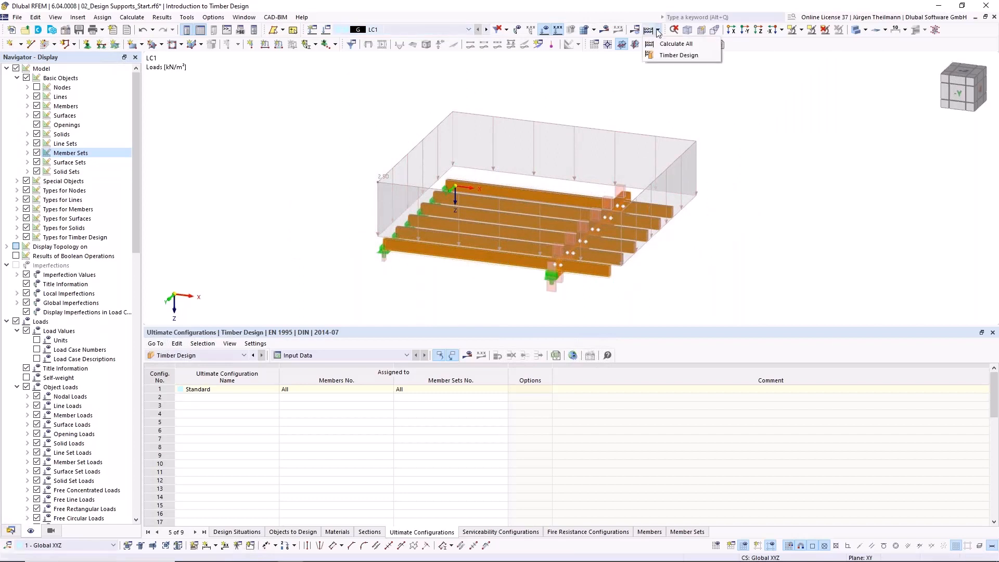
left_click(678, 55)
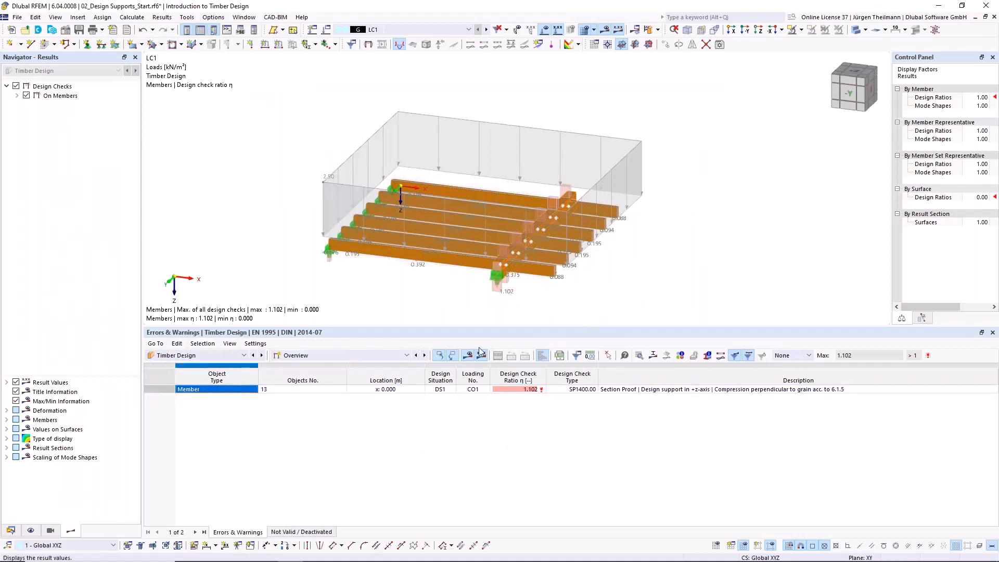
left_click(407, 355)
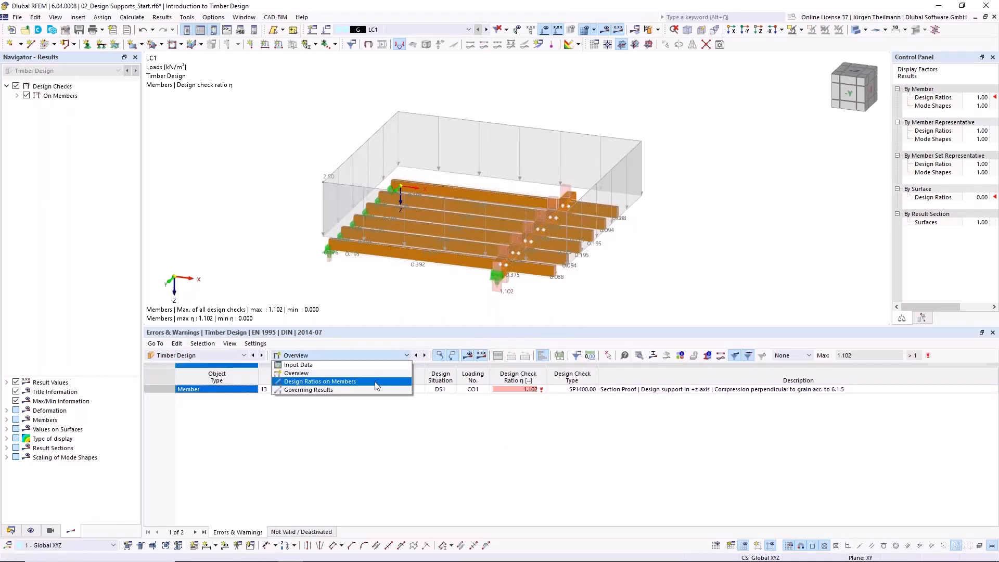
left_click(376, 382)
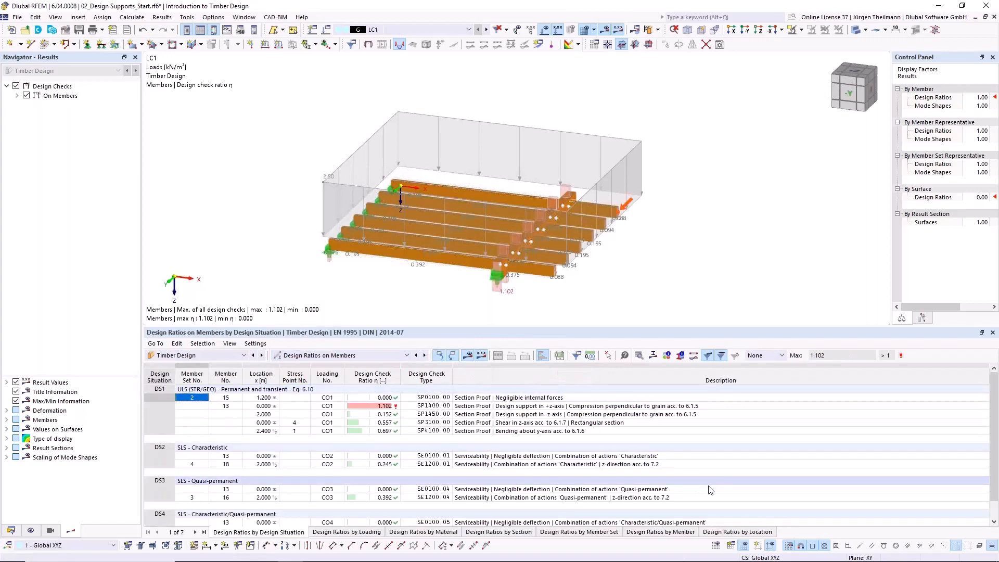
- Review the design ratios by member set, including the check details for compression perpendicular to grain (SP1400) on member 24
left_click(612, 534)
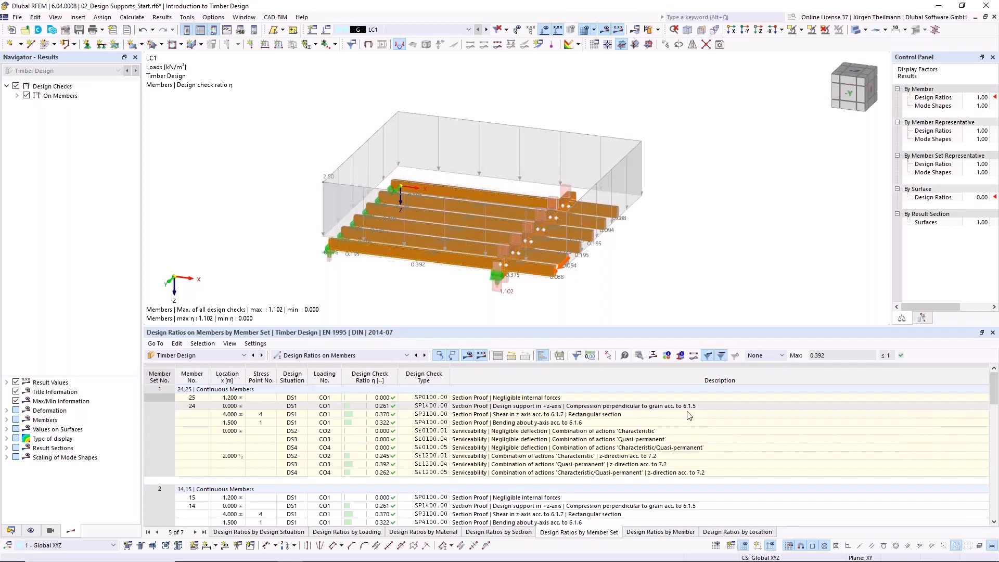
left_click(616, 408)
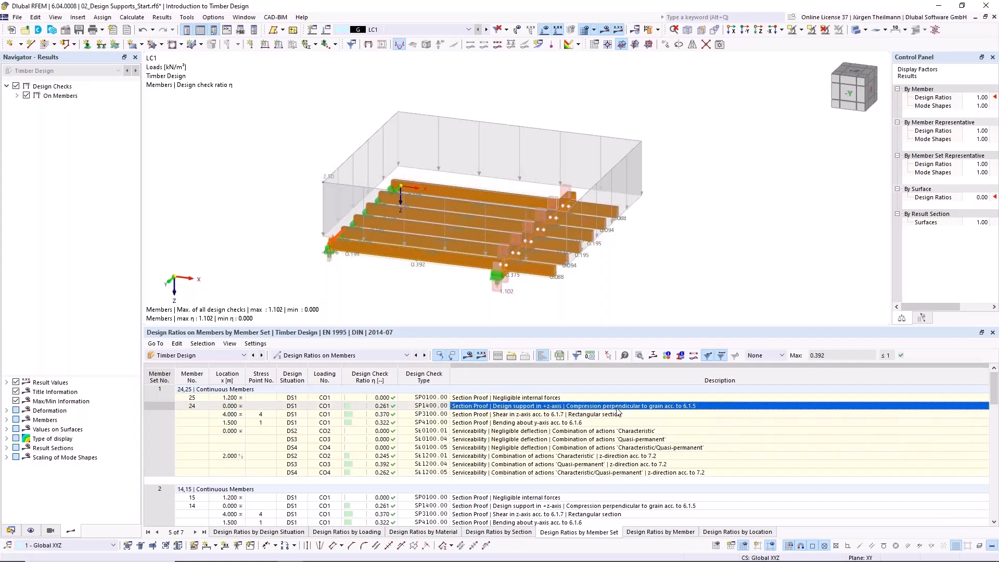
double_click(617, 408)
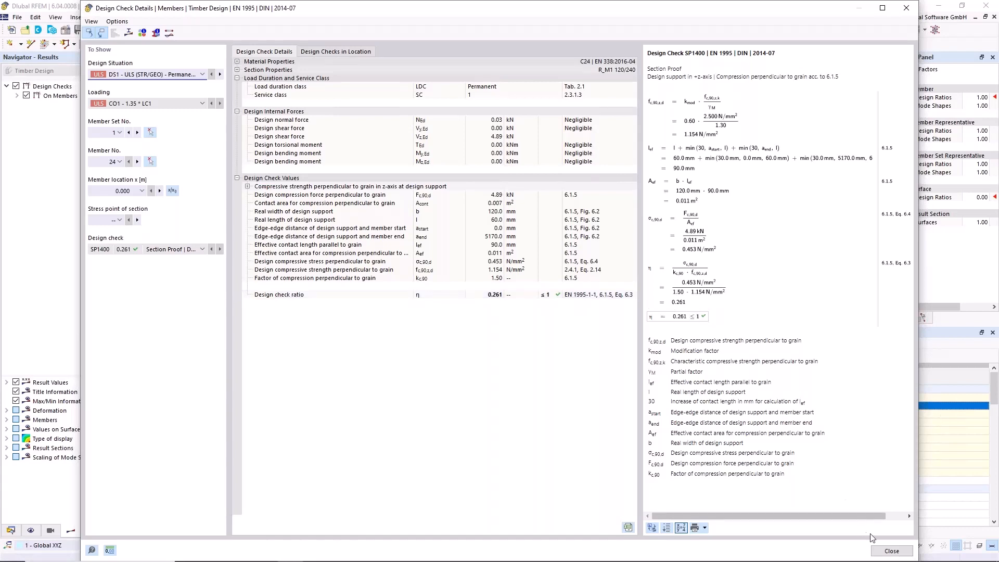
left_click(892, 551)
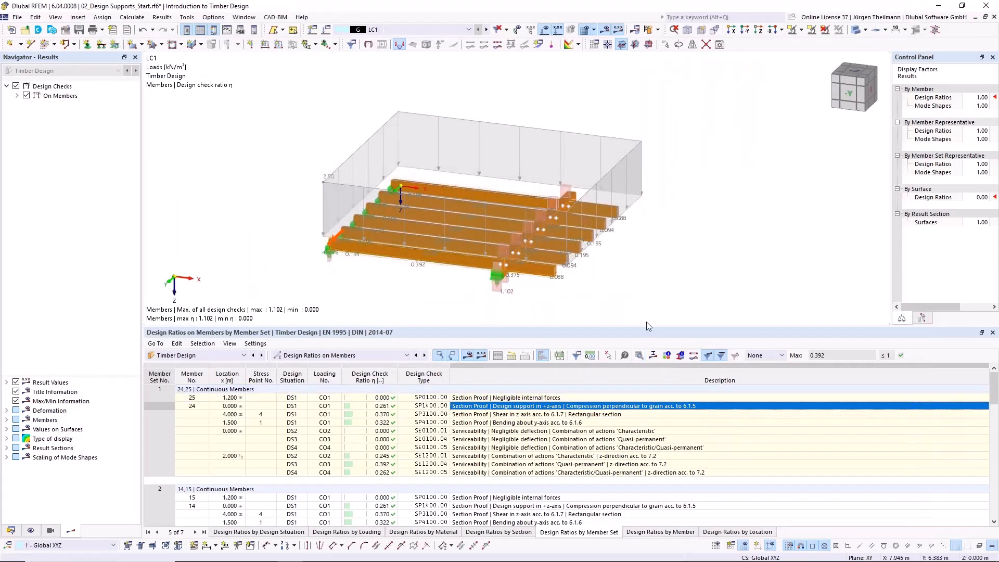
left_click_drag(645, 311, 644, 294)
scroll(476, 458, "down", 5)
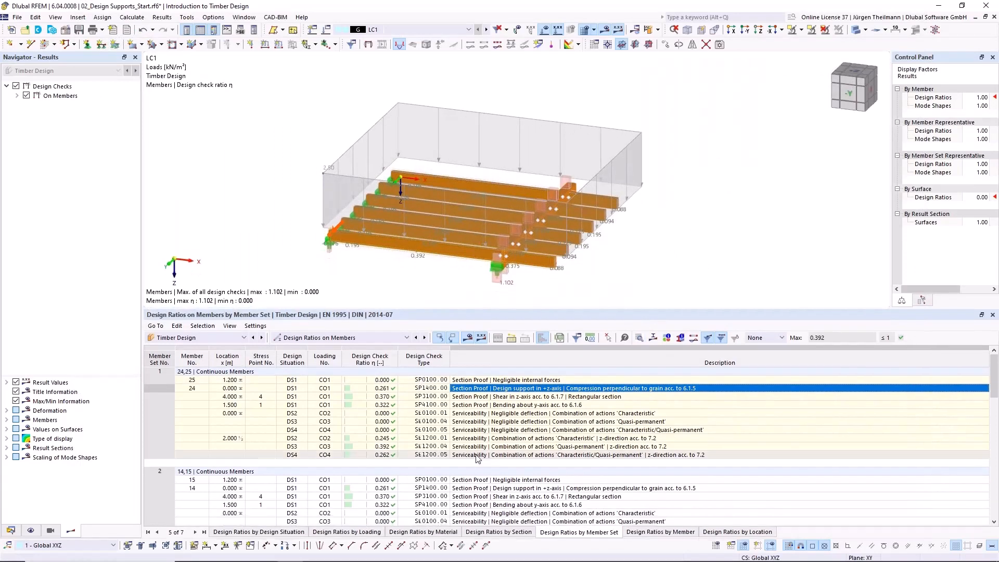
scroll(477, 458, "down", 13)
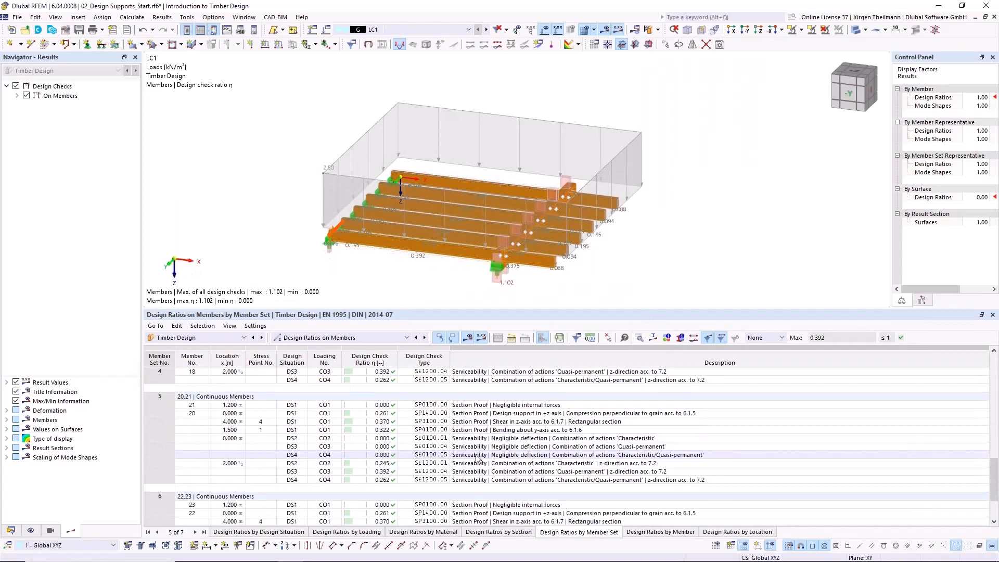
scroll(477, 458, "up", 17)
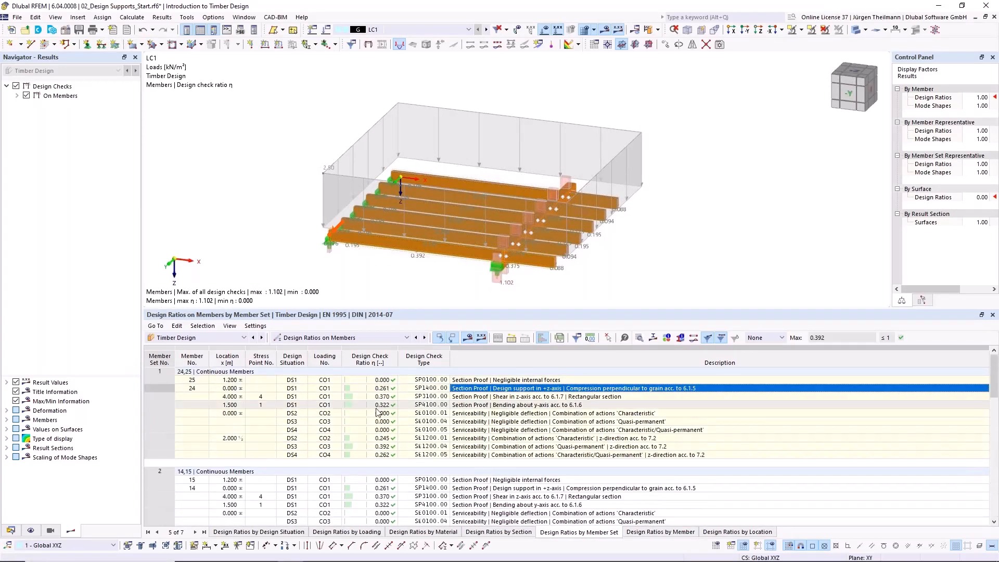
- List the design ratios by design situation and review the SP1400 design support check details for member 13 in DS1
left_click(241, 532)
left_click(531, 388)
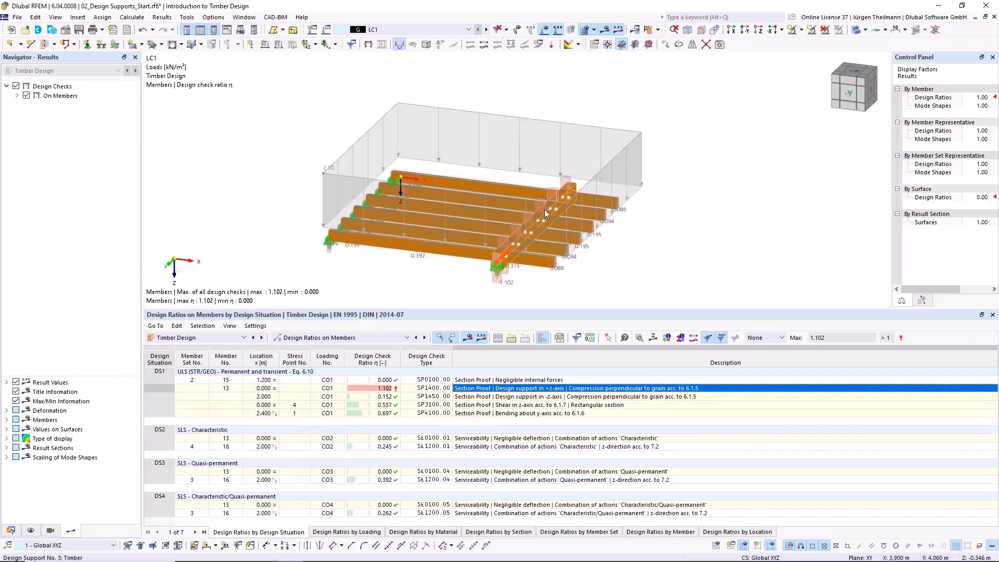
scroll(501, 267, "up", 1)
scroll(501, 267, "up", 1)
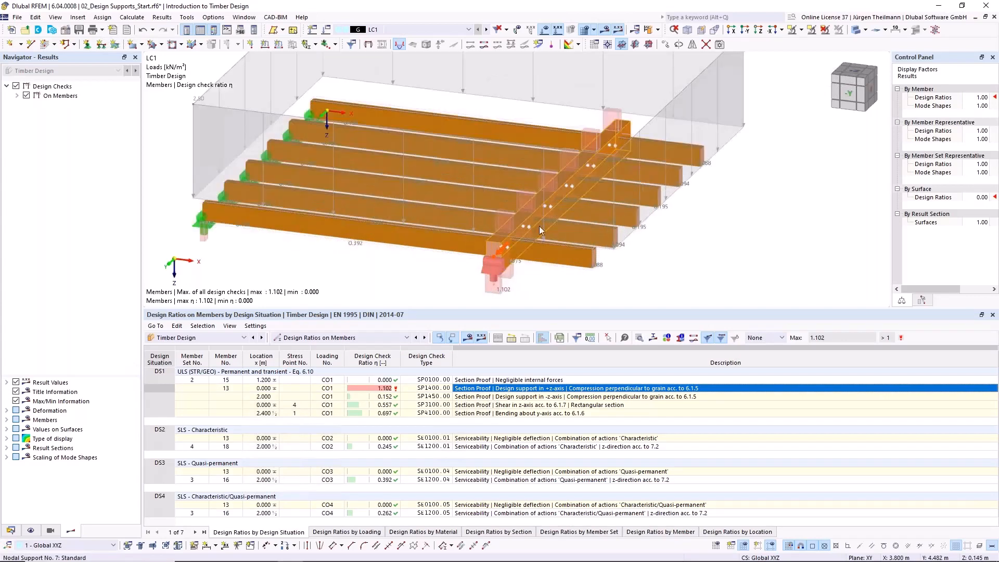
double_click(591, 390)
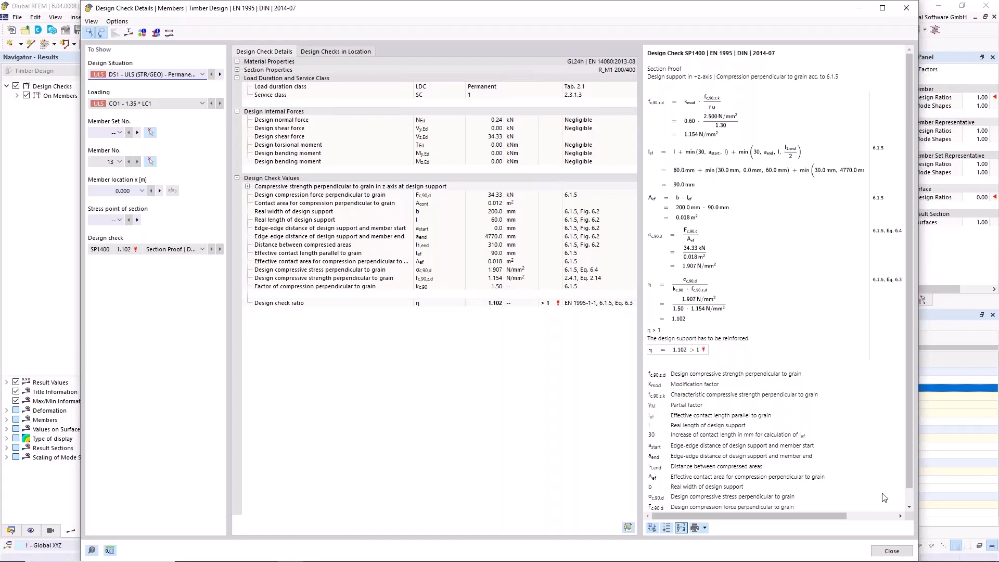
left_click(891, 551)
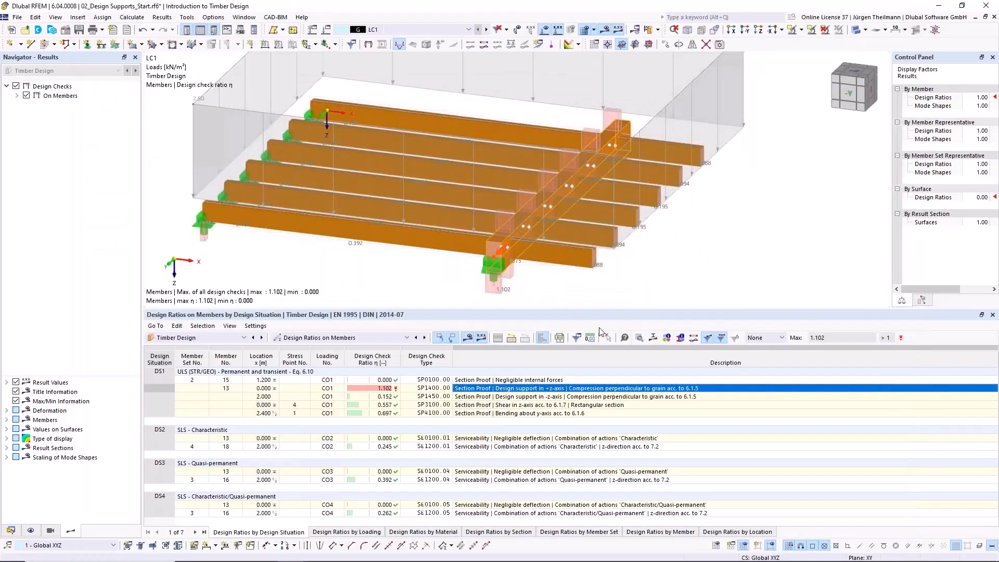
- Set the z-axis support length of timber design support 1 to 80 mm and accept deleting the Timber Design results
left_click(10, 530)
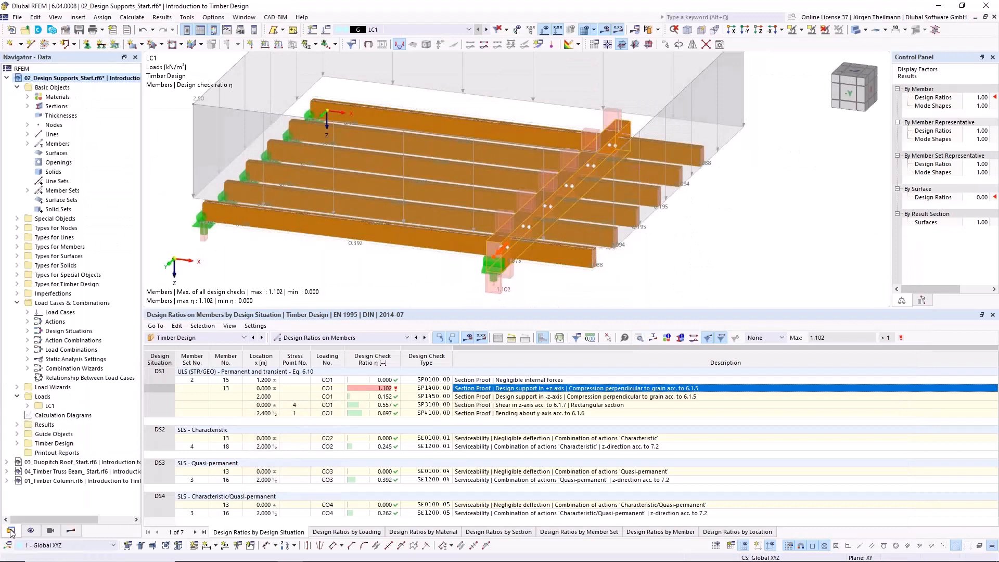
left_click(17, 284)
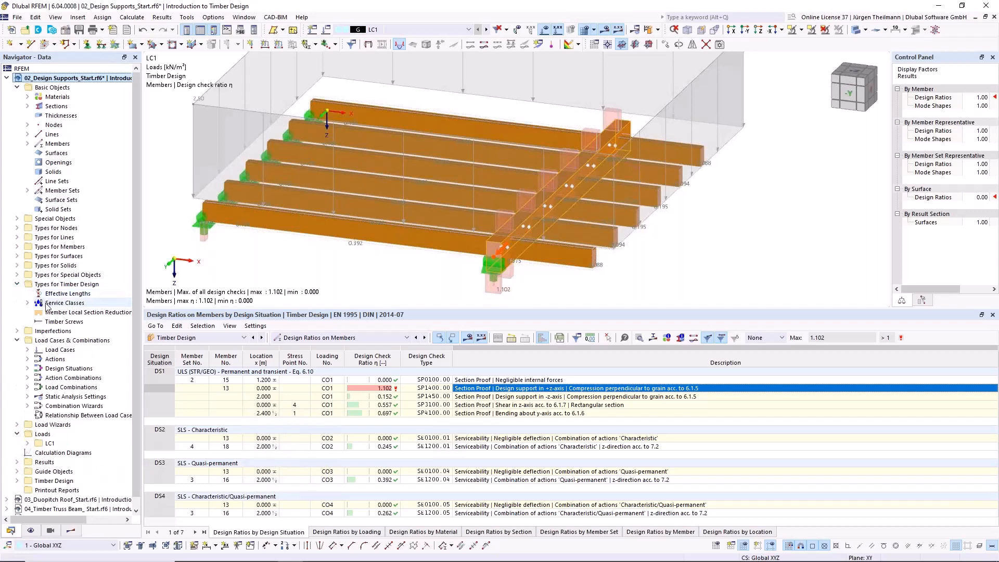
left_click(17, 284)
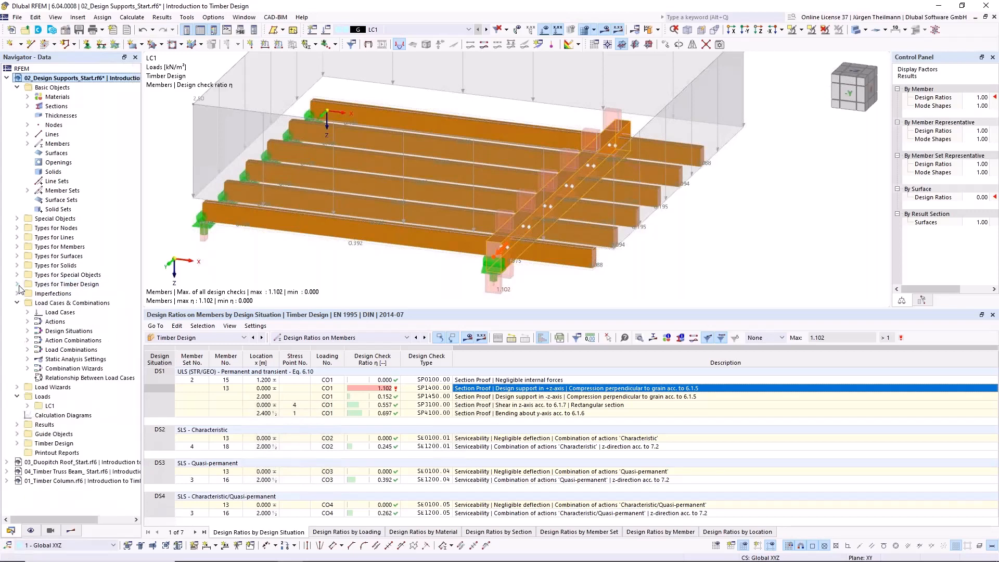
left_click(17, 247)
left_click(28, 331)
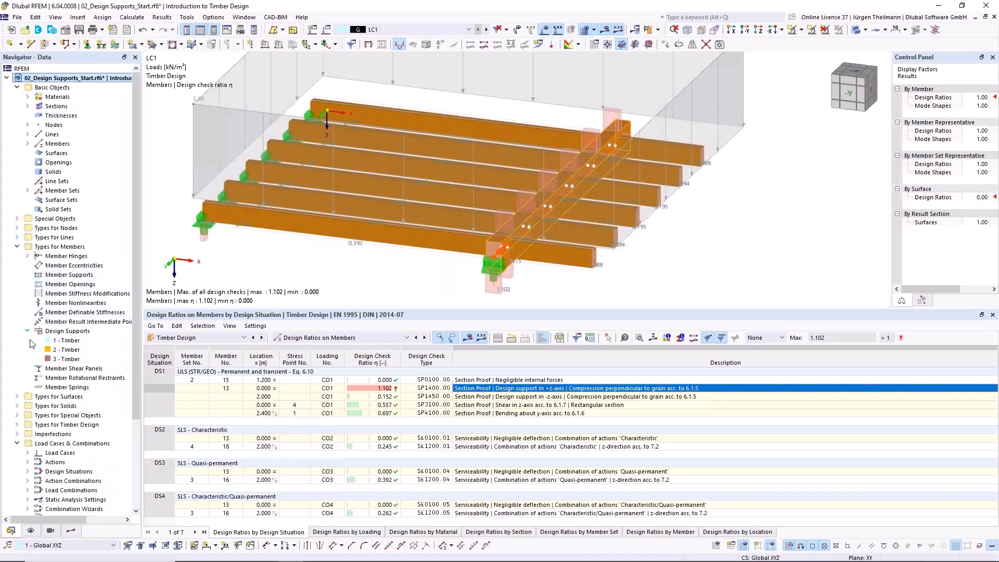
left_click(49, 341)
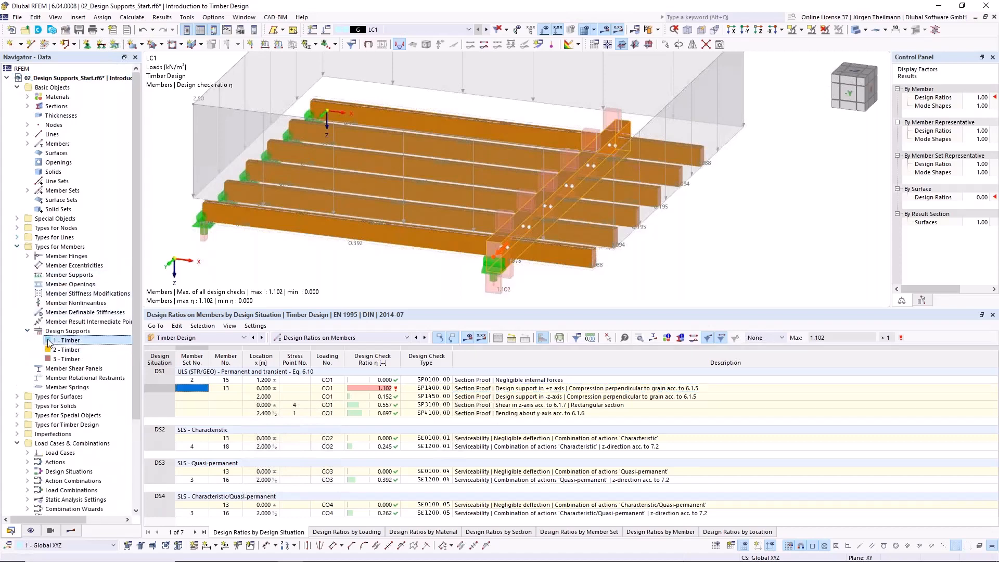
double_click(48, 342)
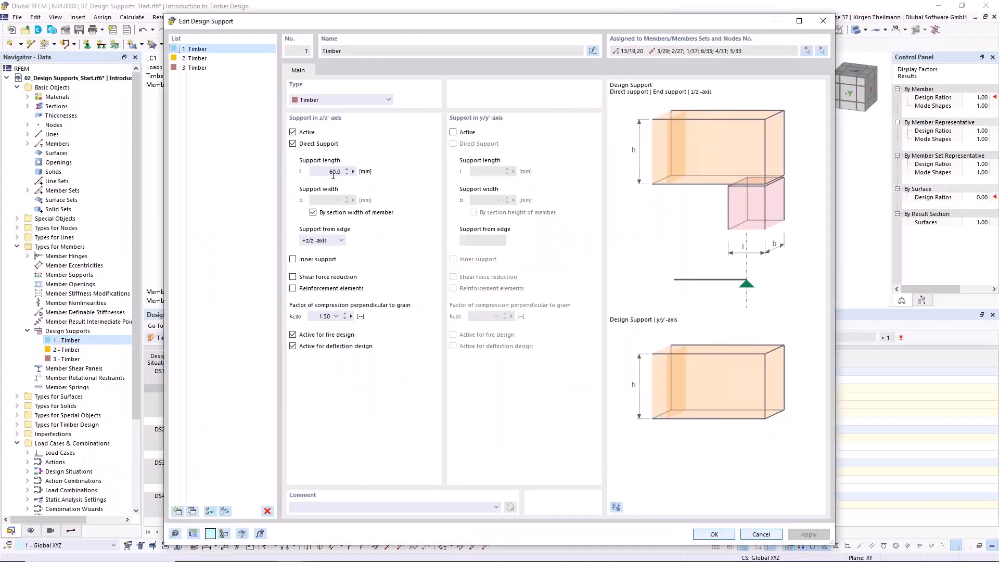
left_click_drag(329, 173, 337, 172)
left_click(714, 534)
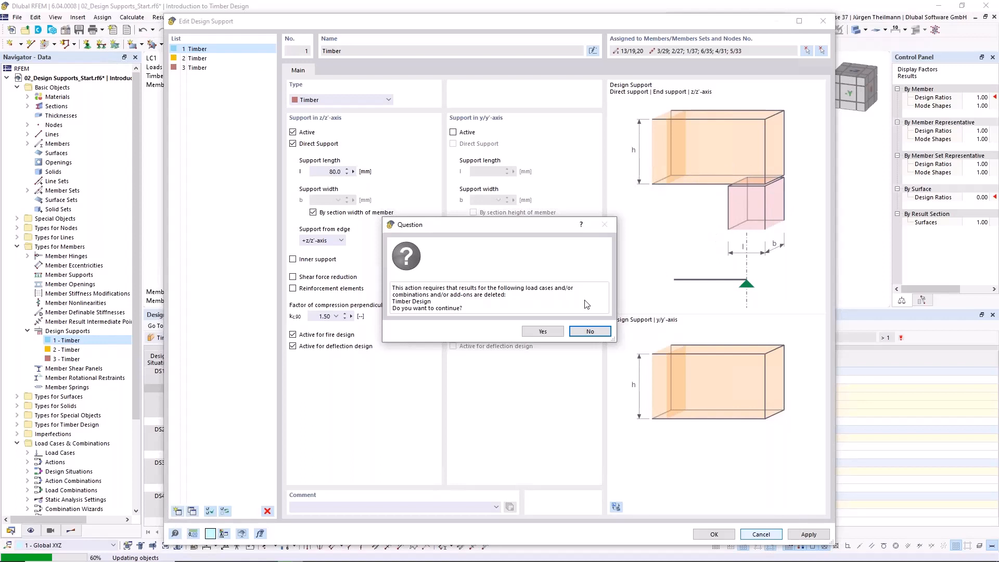
left_click(543, 331)
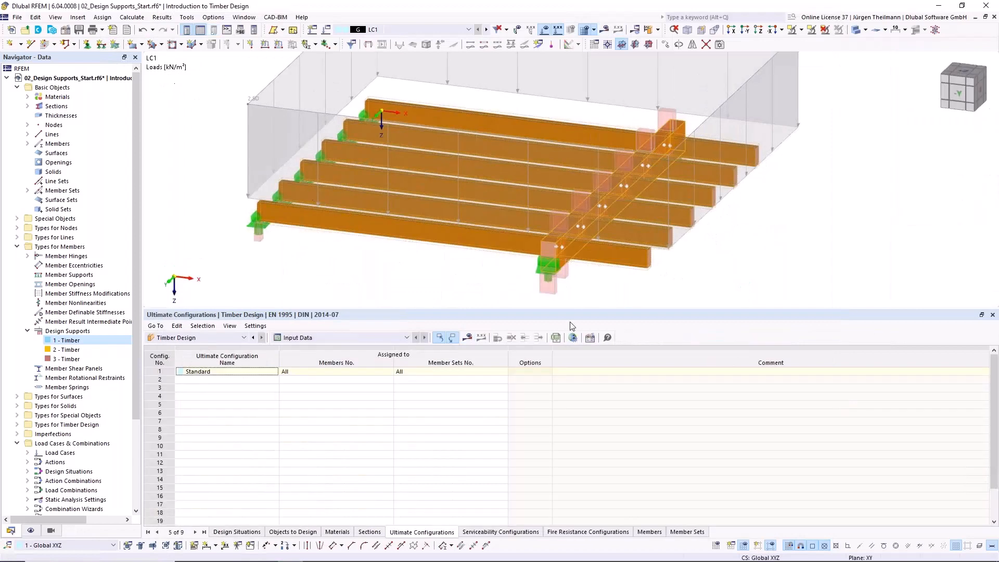
- Recalculate the timber design and review member 13's SP1400 check details, including the effective contact length parallel to grain
left_click(469, 337)
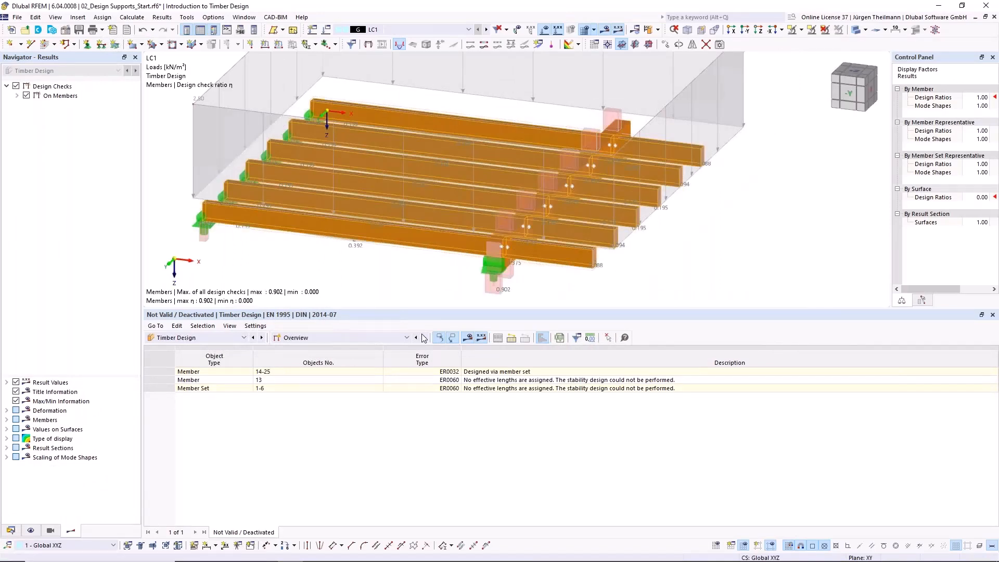
left_click(424, 338)
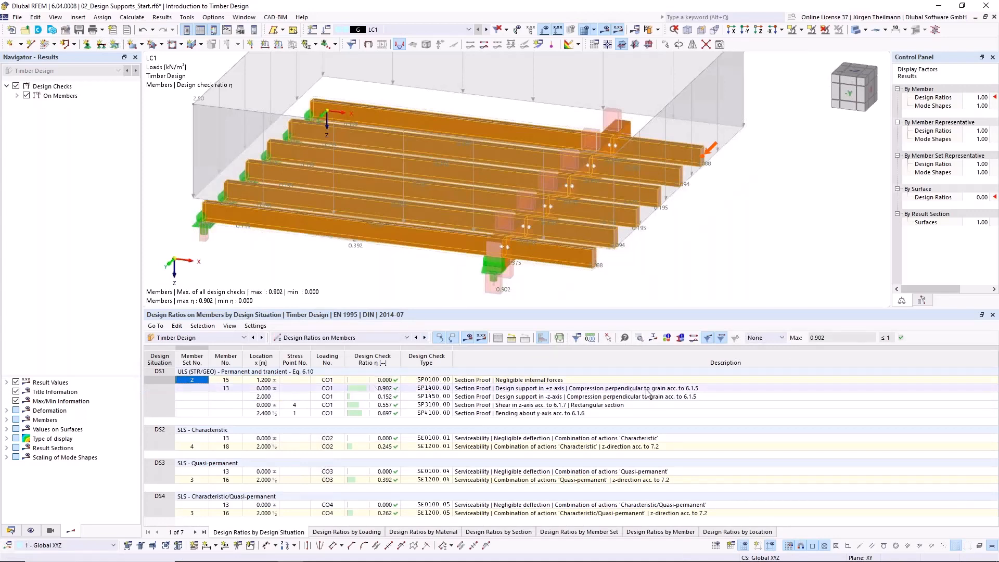
left_click(664, 390)
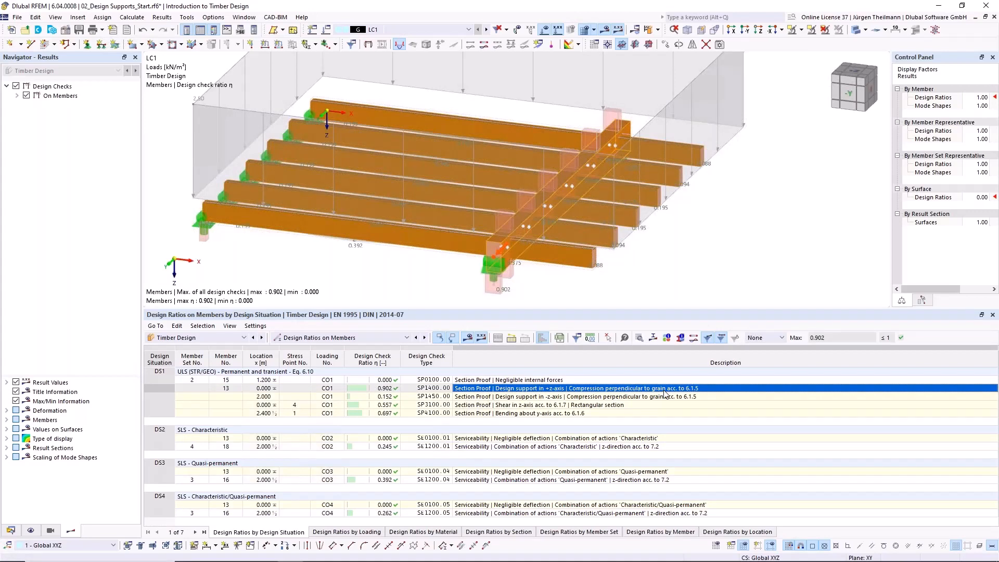
double_click(665, 390)
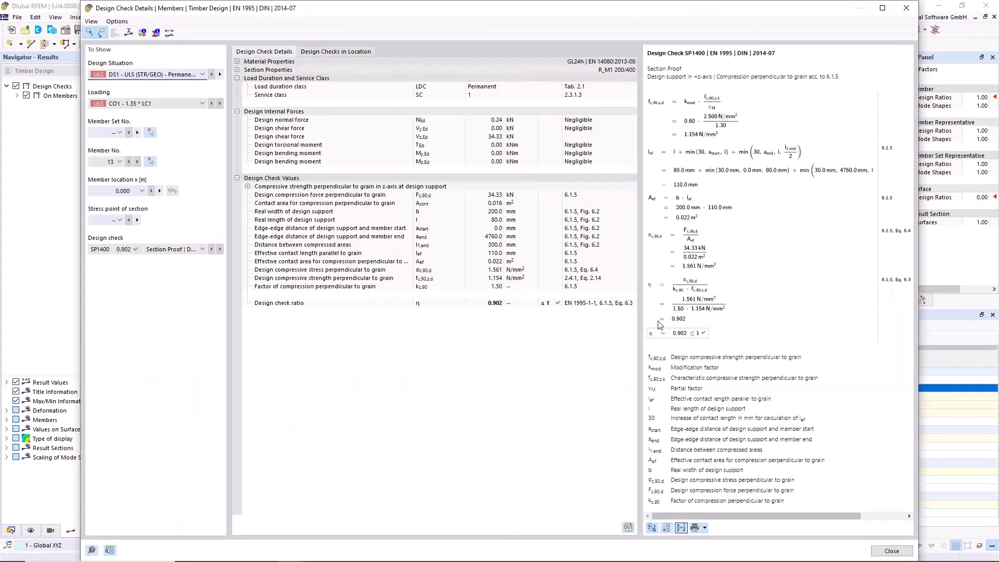
left_click(680, 173)
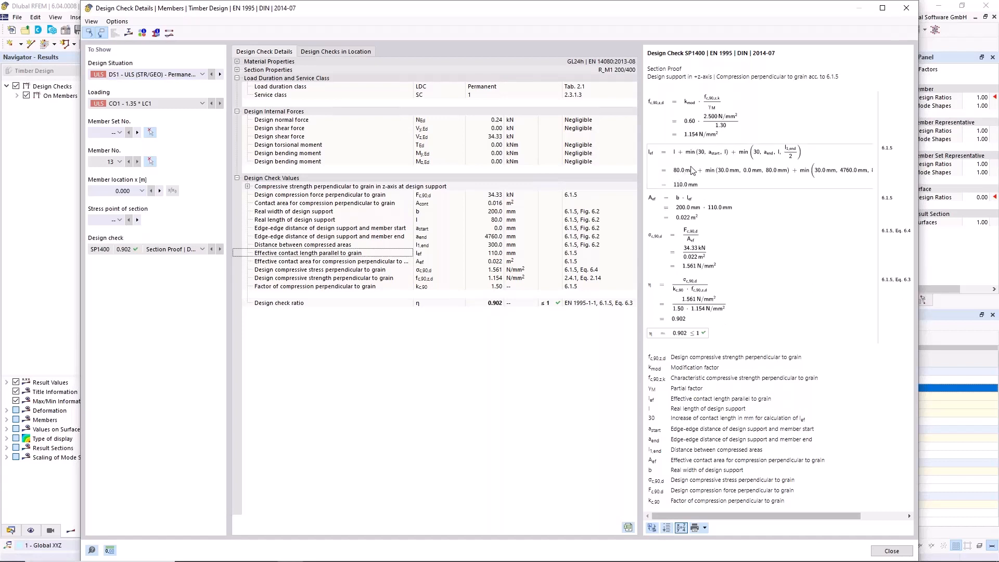
left_click(891, 551)
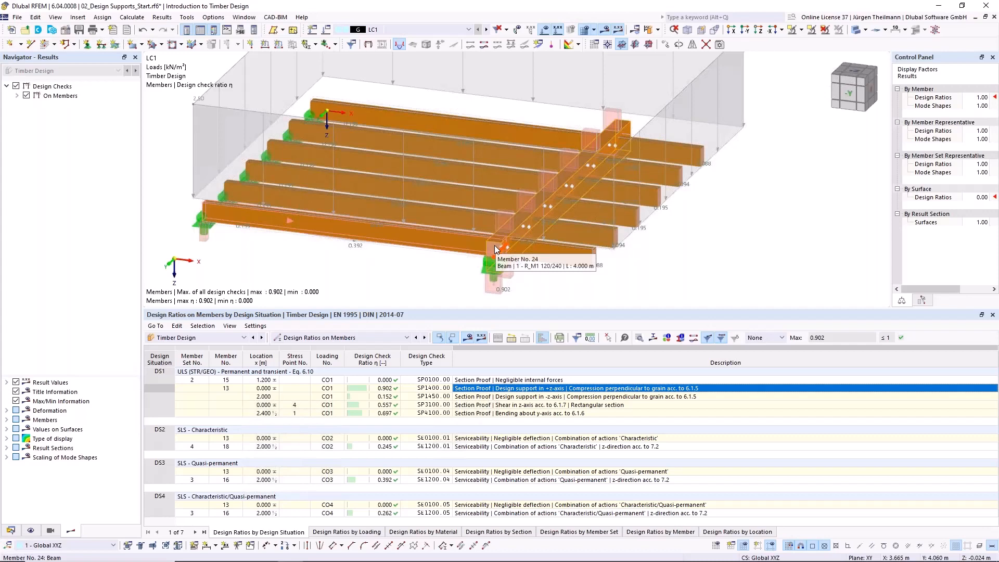
- Open member set 1 (24,25) and create a new member local section reduction of type Start Notch for it
middle_click_drag(398, 264, 414, 243)
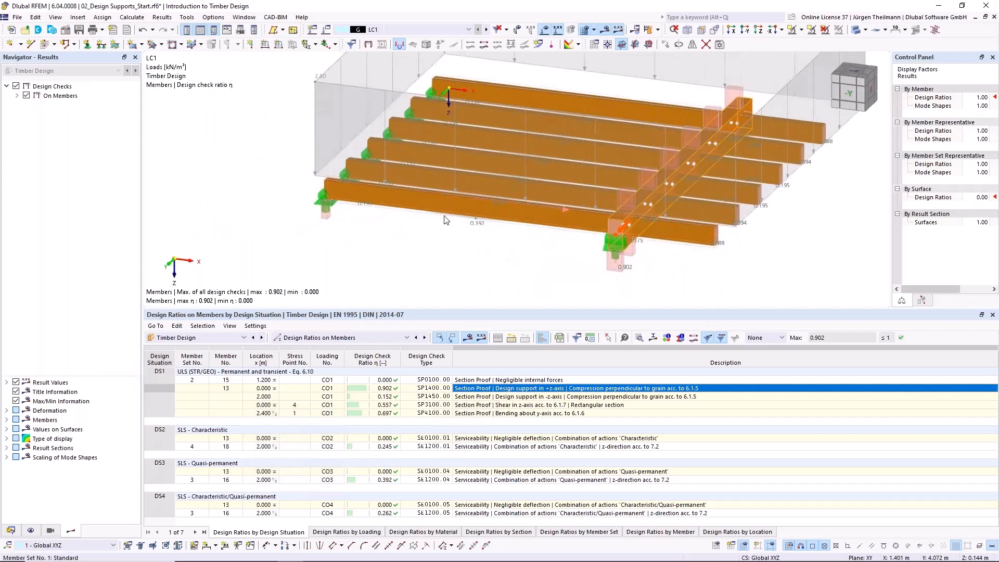
scroll(445, 221, "up", 3)
double_click(431, 219)
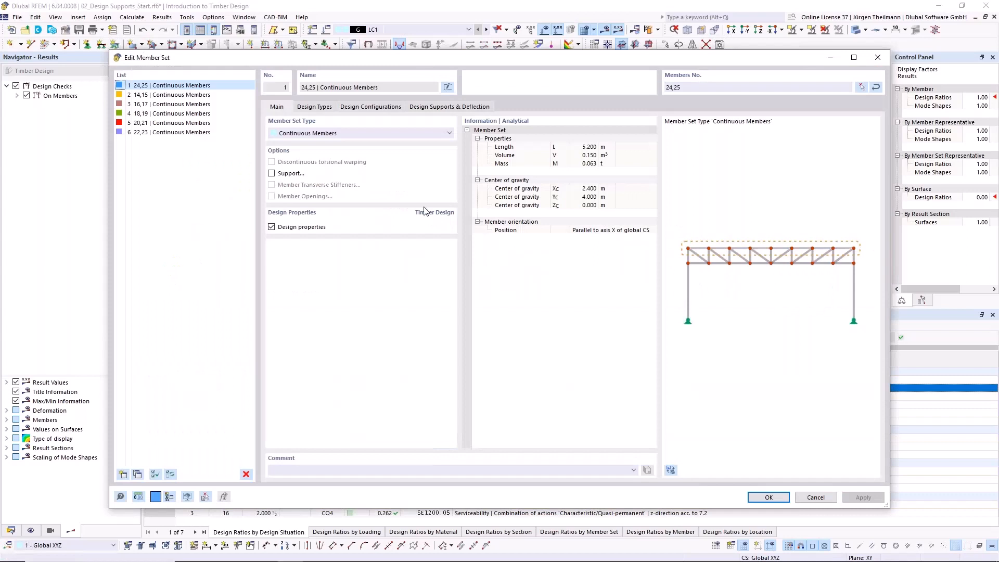
left_click(323, 106)
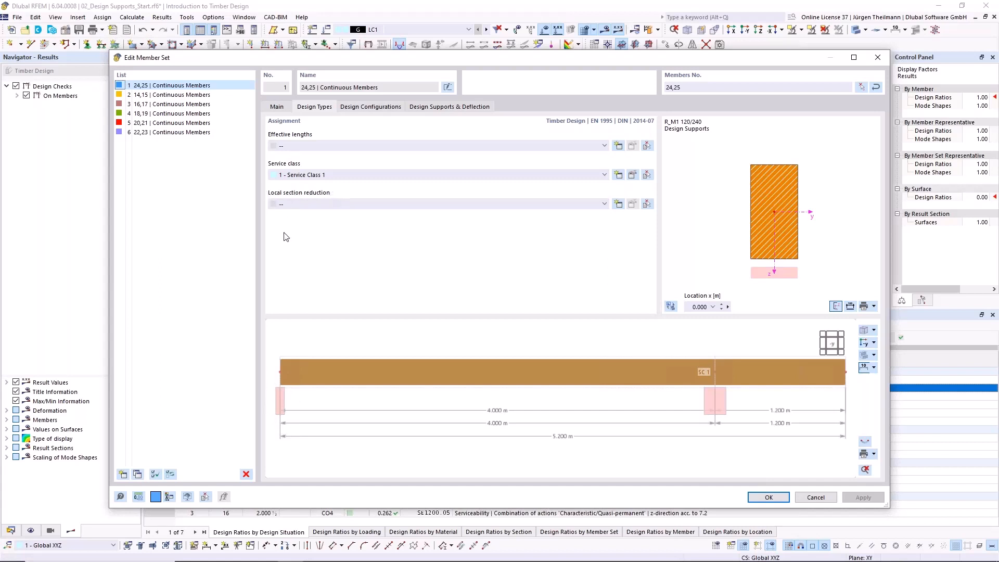
left_click(604, 204)
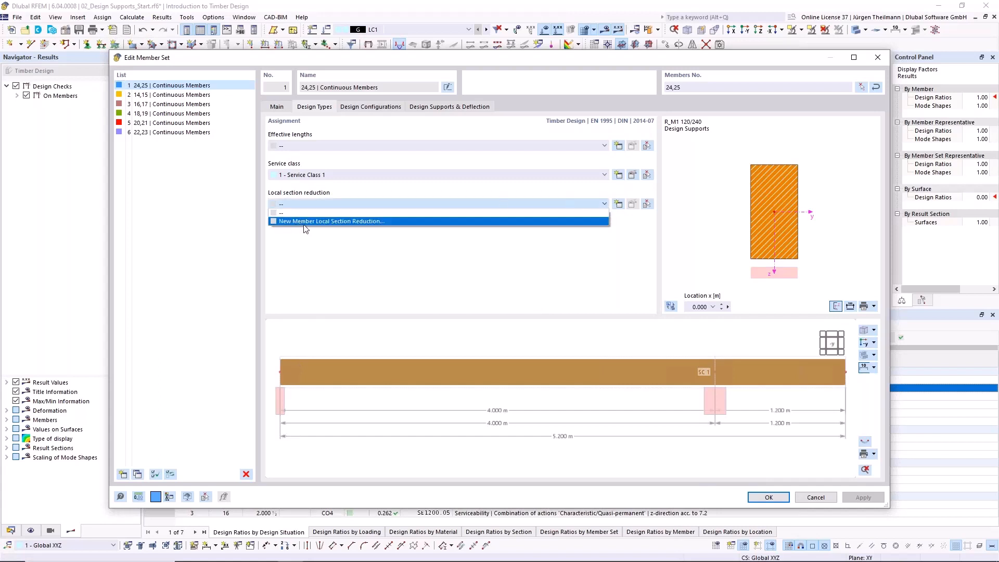
left_click(352, 223)
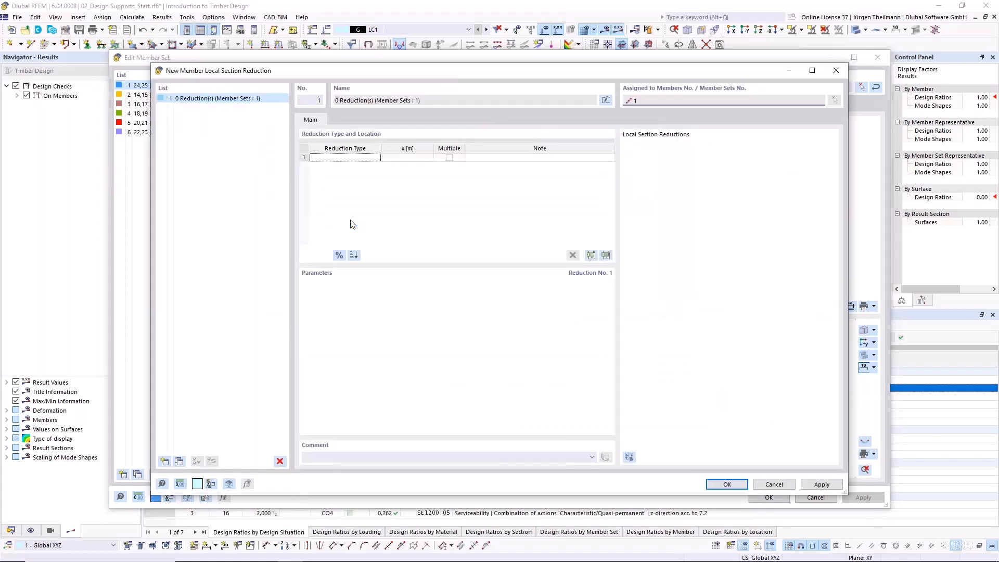
left_click(375, 158)
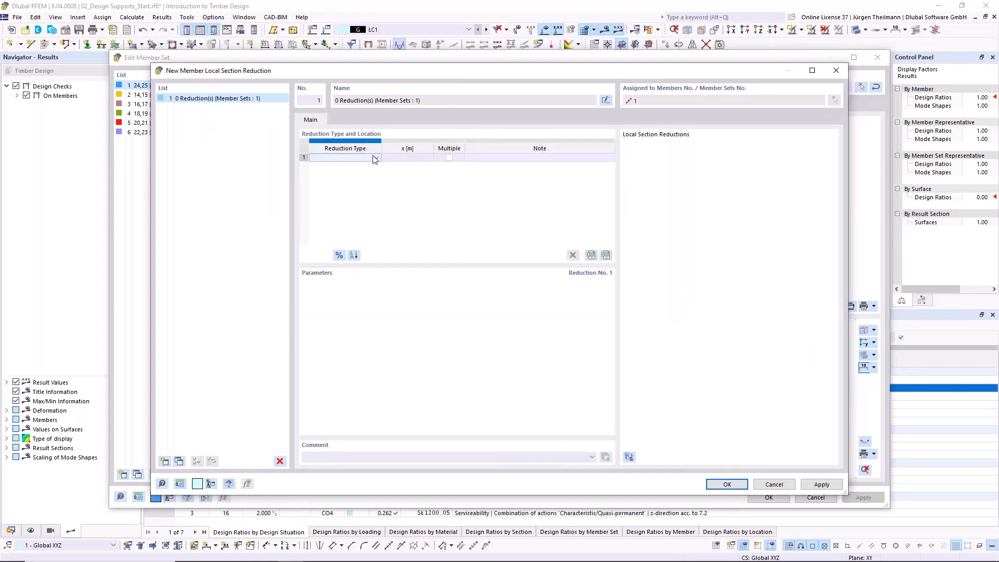
left_click(377, 158)
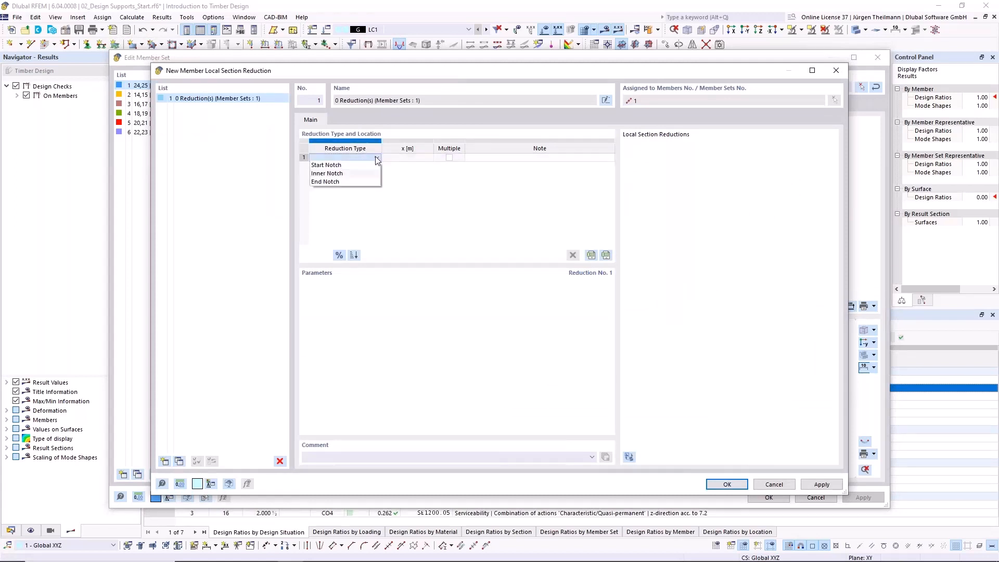
left_click(346, 165)
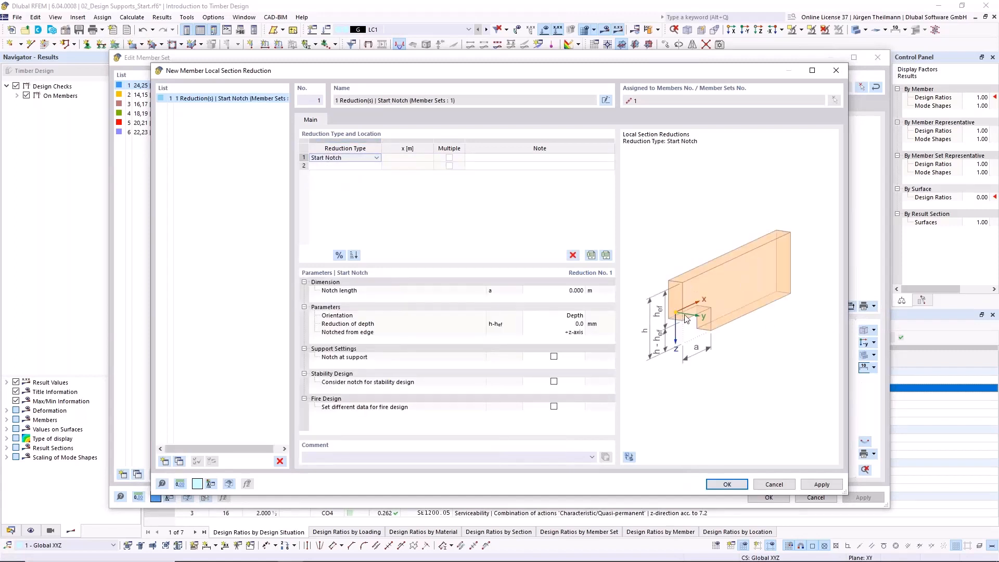
- Give the start notch a length of 0.040 m and a depth reduction of 100 mm, keeping the Depth orientation
left_click(562, 290)
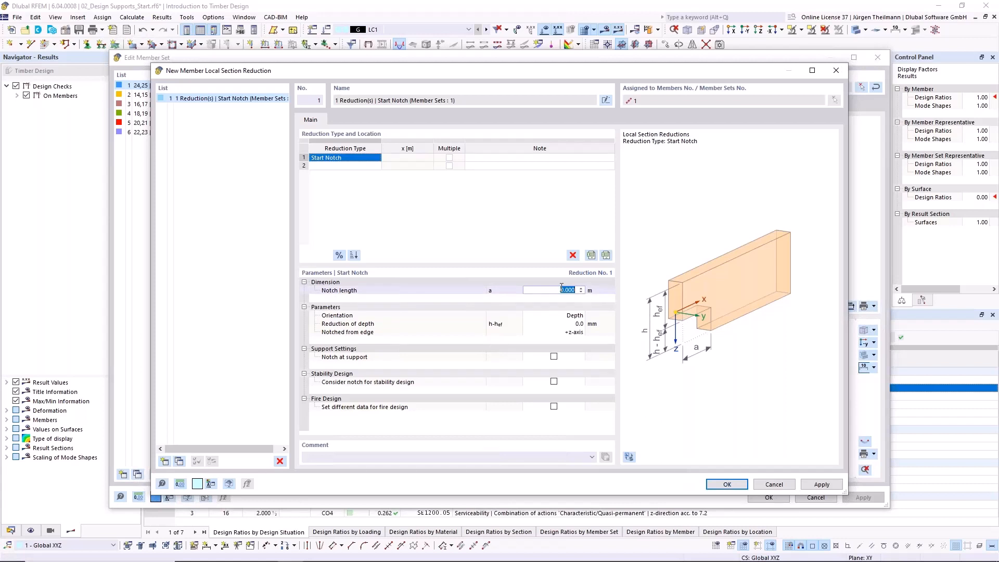
type("0,04")
key("Tab")
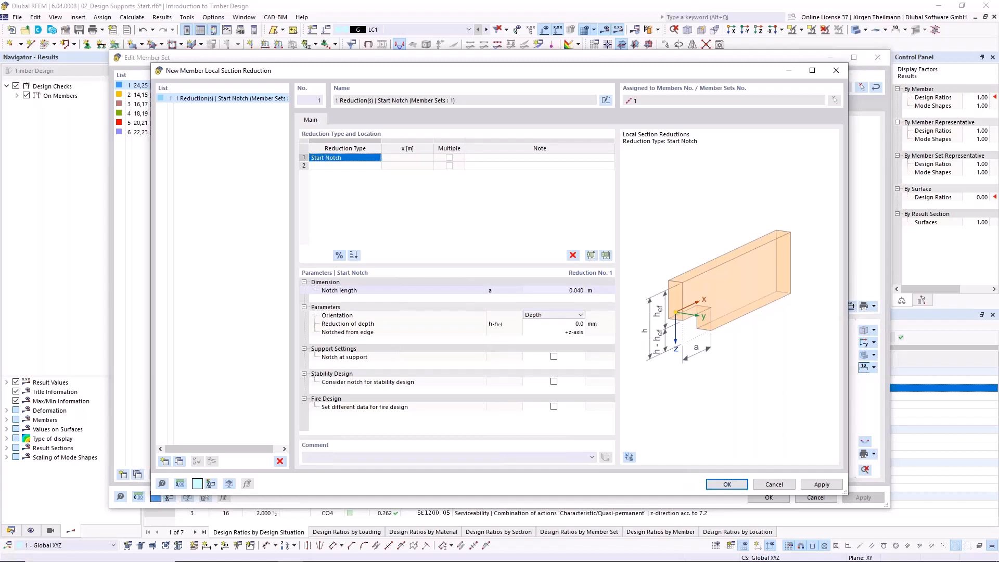
left_click(581, 316)
left_click(585, 320)
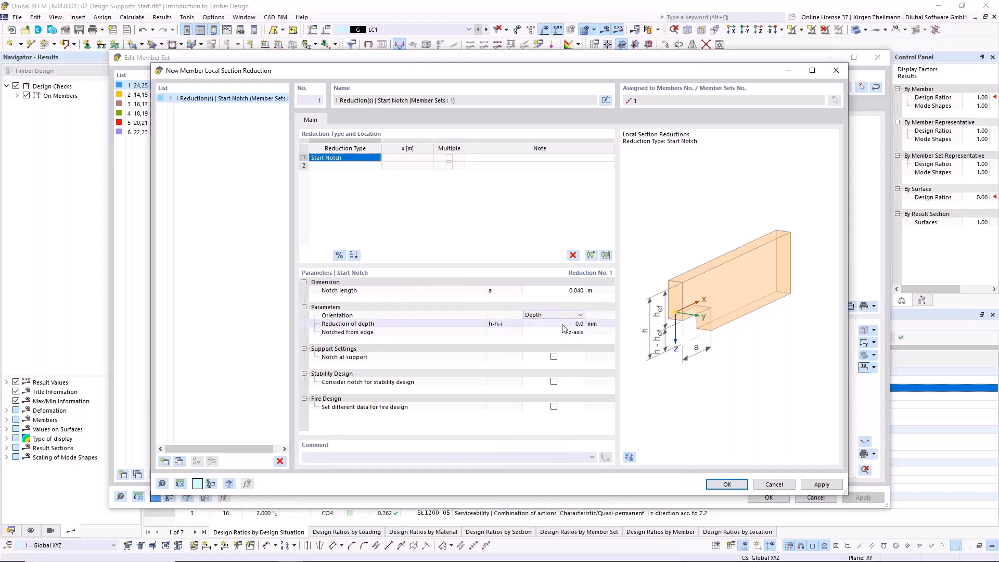
left_click(562, 325)
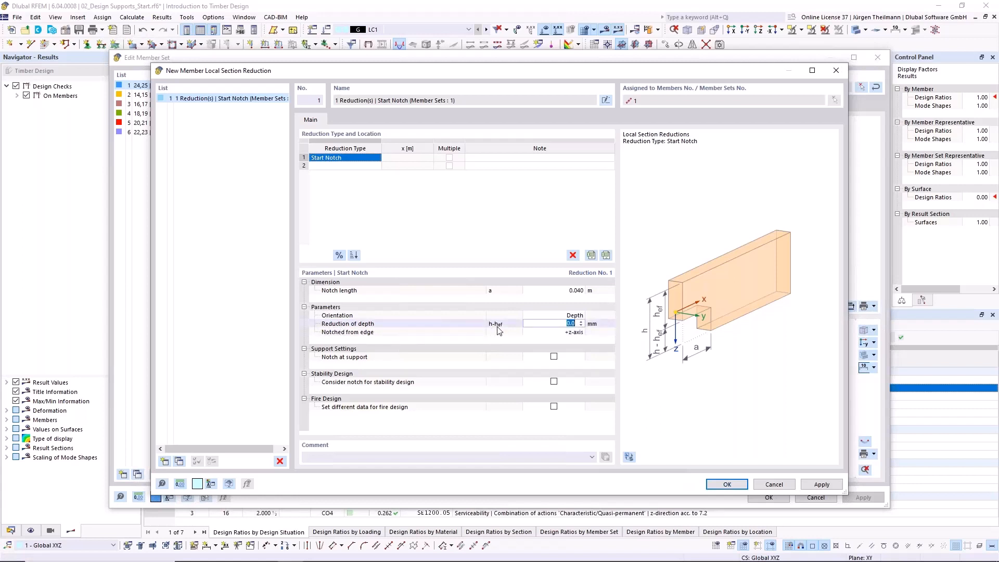
type("1")
key("Tab")
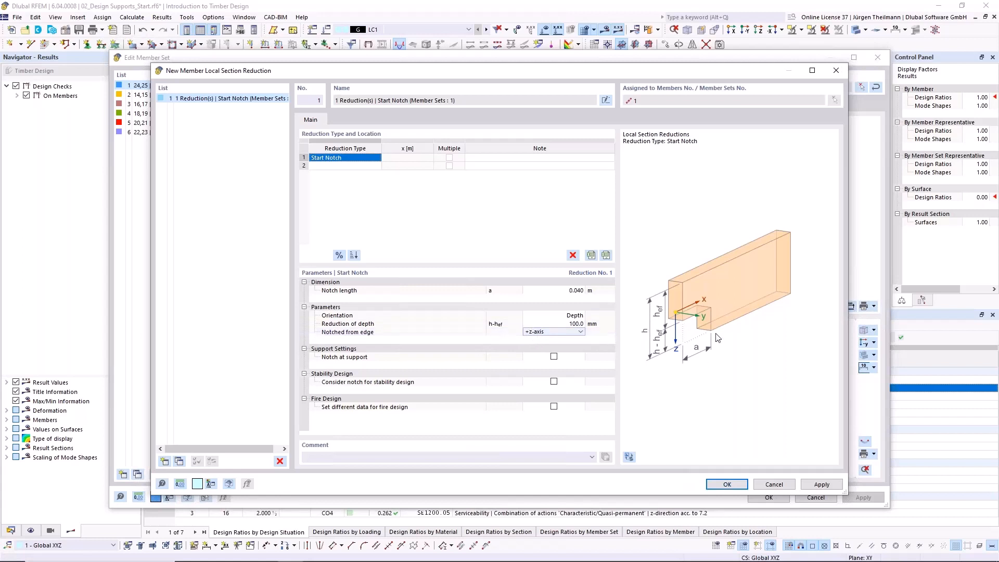
- Mark the start notch as a notch at support and save the section reduction with member set 1
left_click(553, 356)
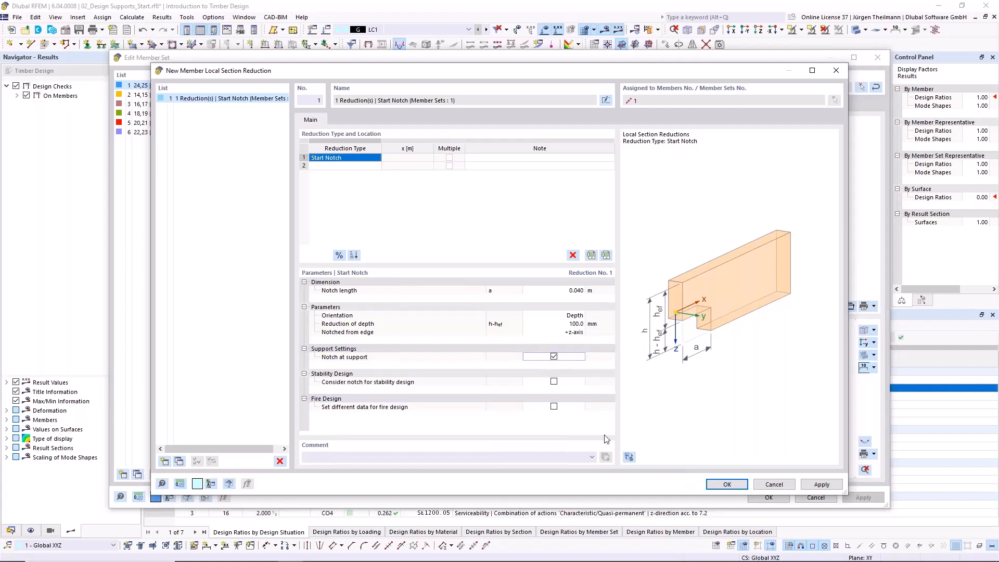
left_click(728, 486)
left_click(539, 333)
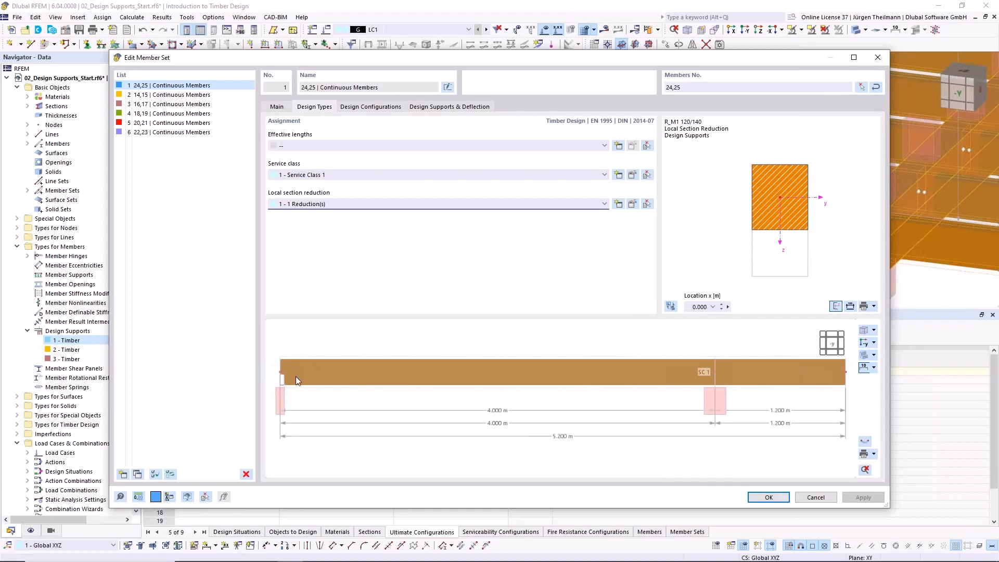
left_click(768, 497)
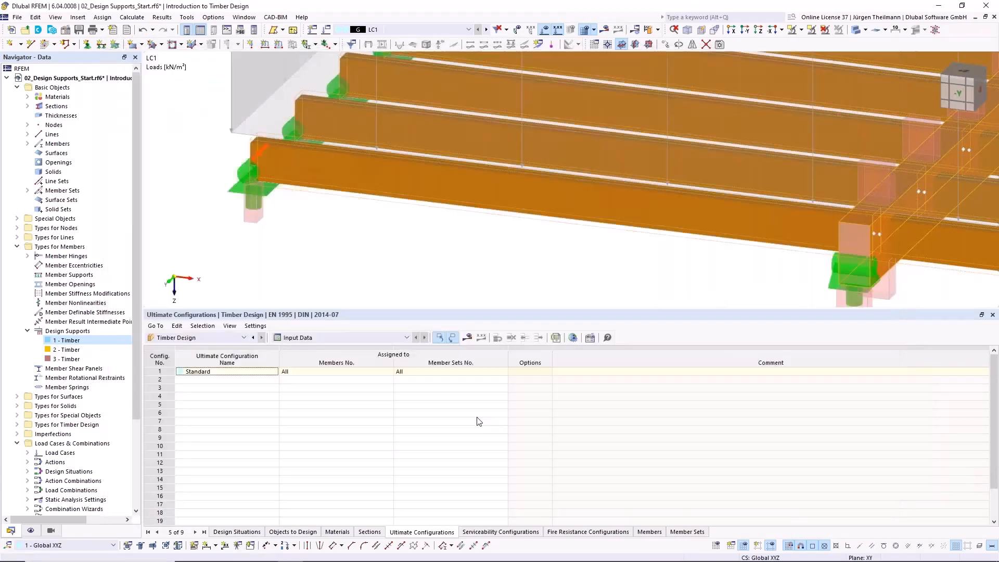
- Reduce the display size of the nodal support symbols in the model to a minimum
right_click(236, 193)
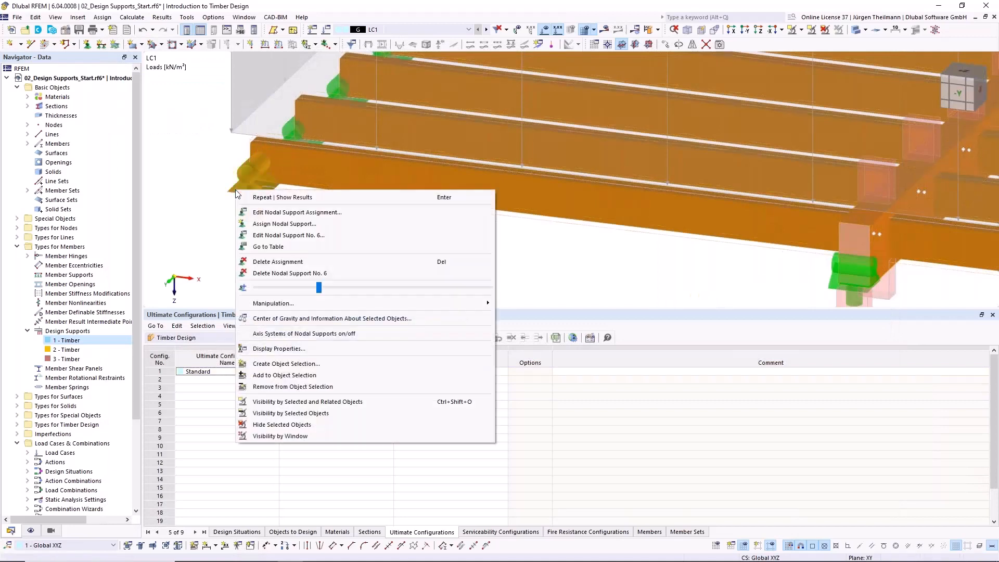
left_click_drag(318, 288, 255, 294)
left_click(184, 195)
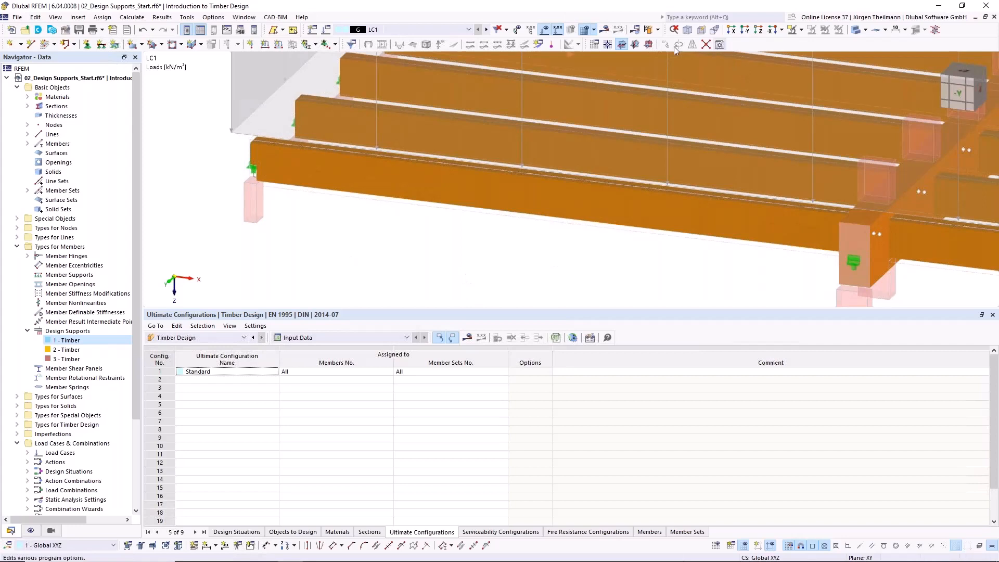
- Recalculate the timber design and review the SP3150 notch-at-support shear check details for member 24
left_click(649, 29)
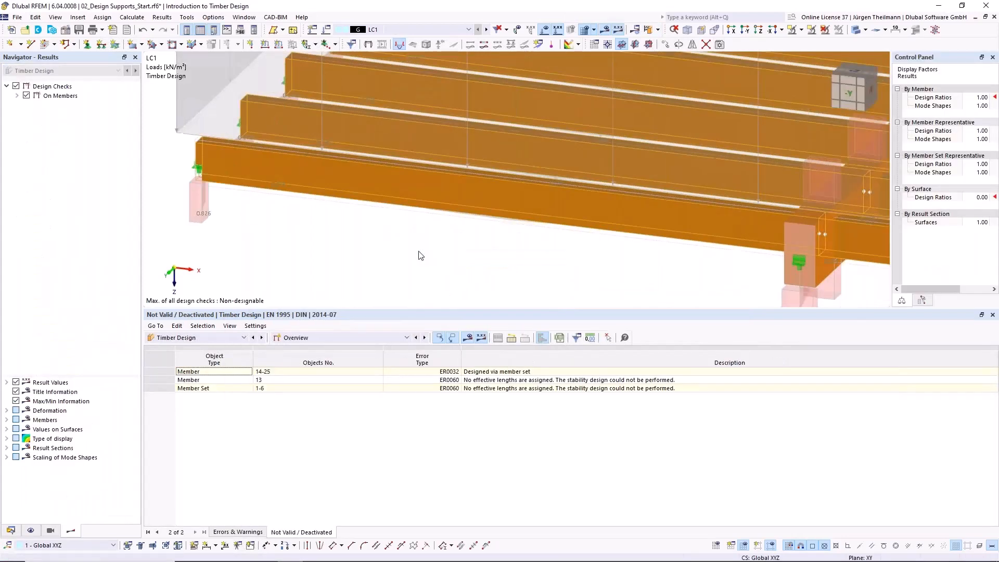
left_click(425, 338)
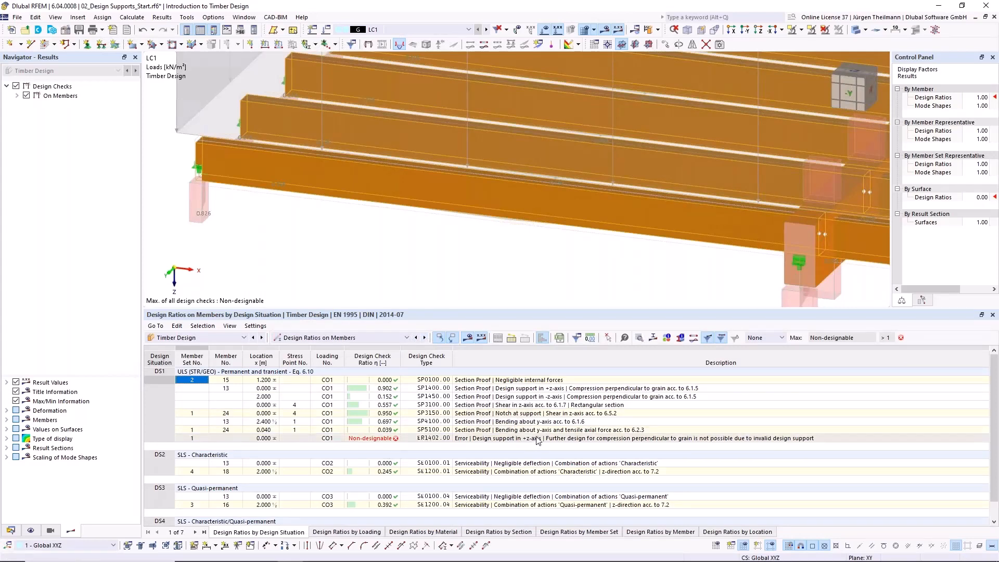
left_click(506, 414)
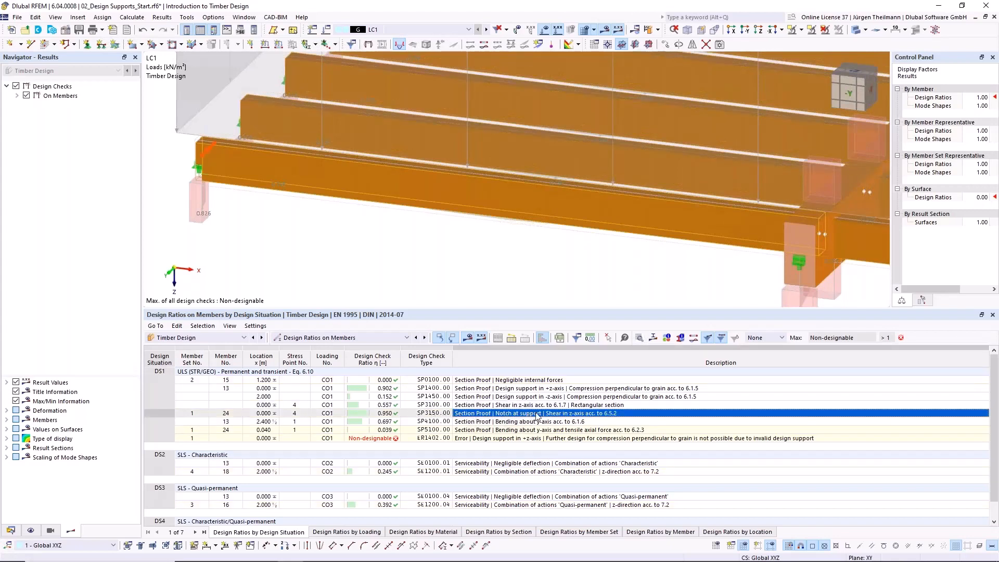
double_click(602, 415)
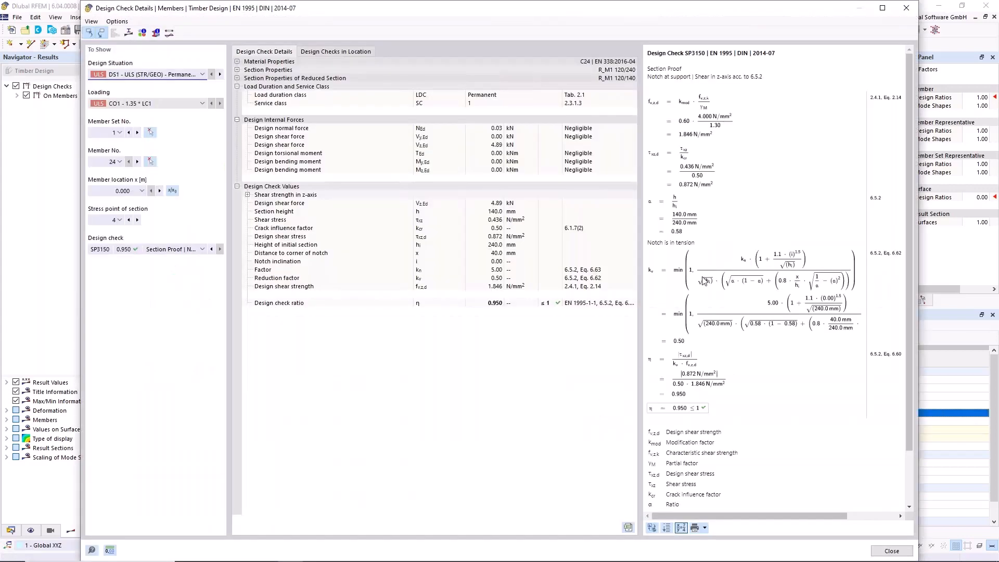
scroll(720, 236, "down", 1)
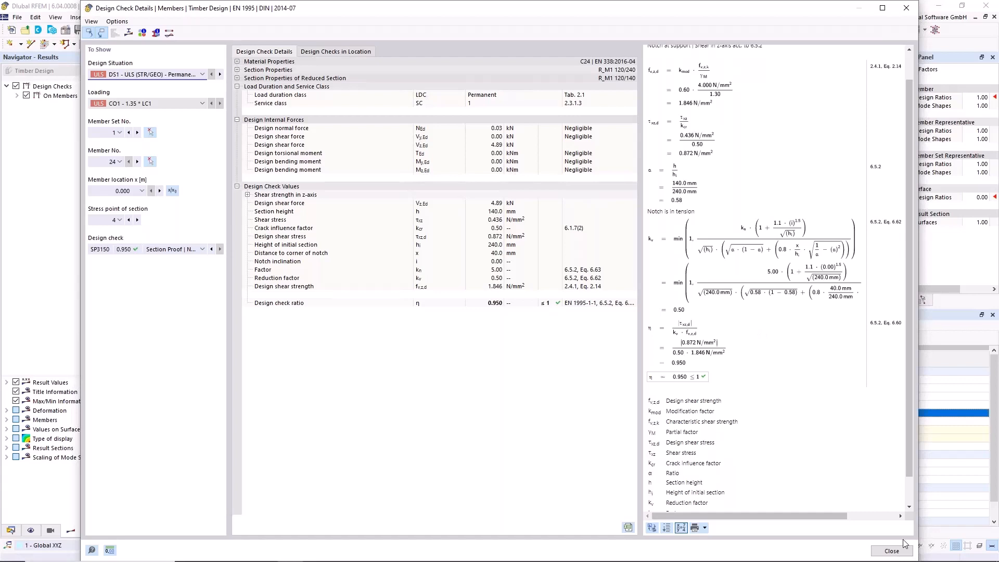
left_click(891, 551)
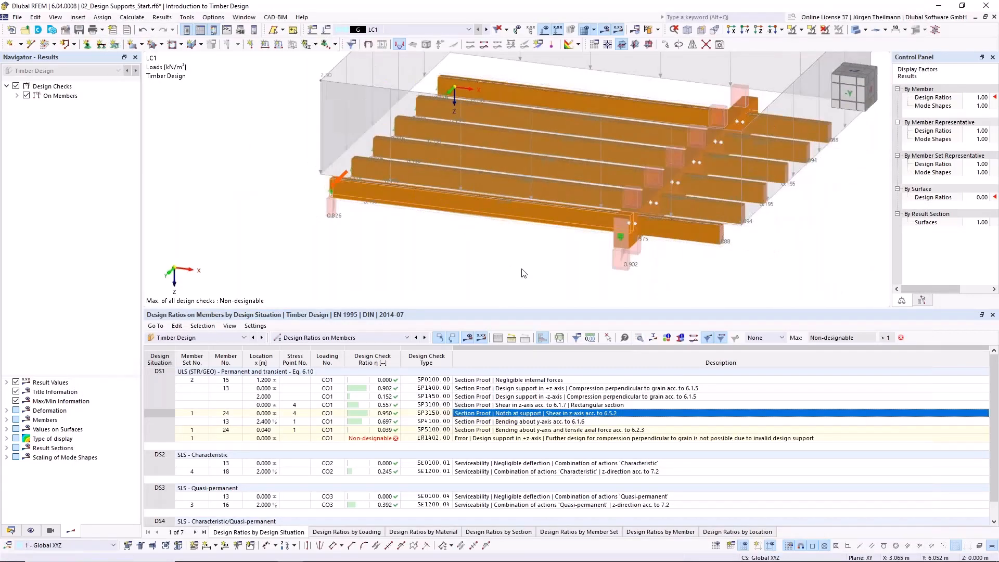
- Save the joist model and shrink the results table to give the model view more height
left_click(77, 31)
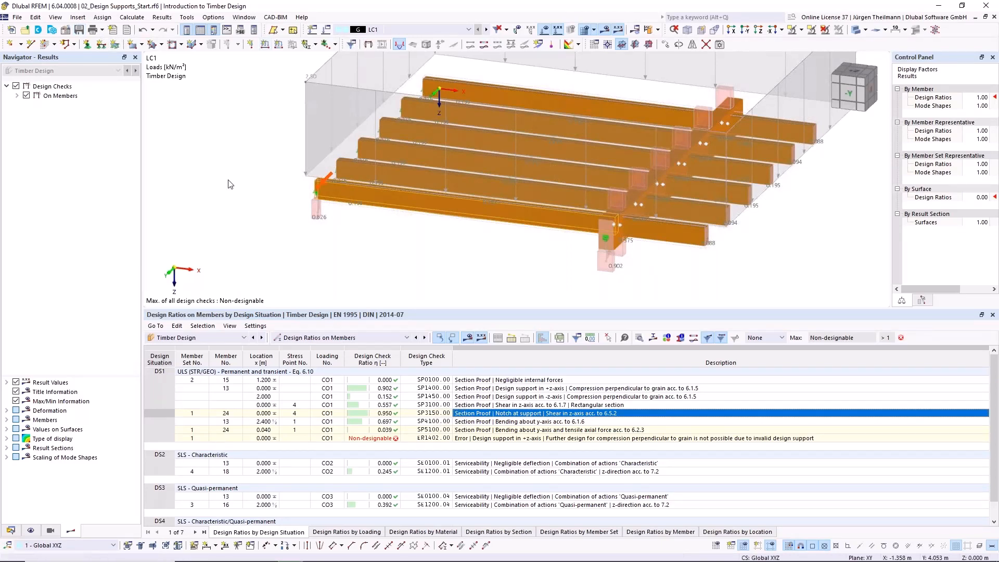
scroll(580, 196, "down", 1)
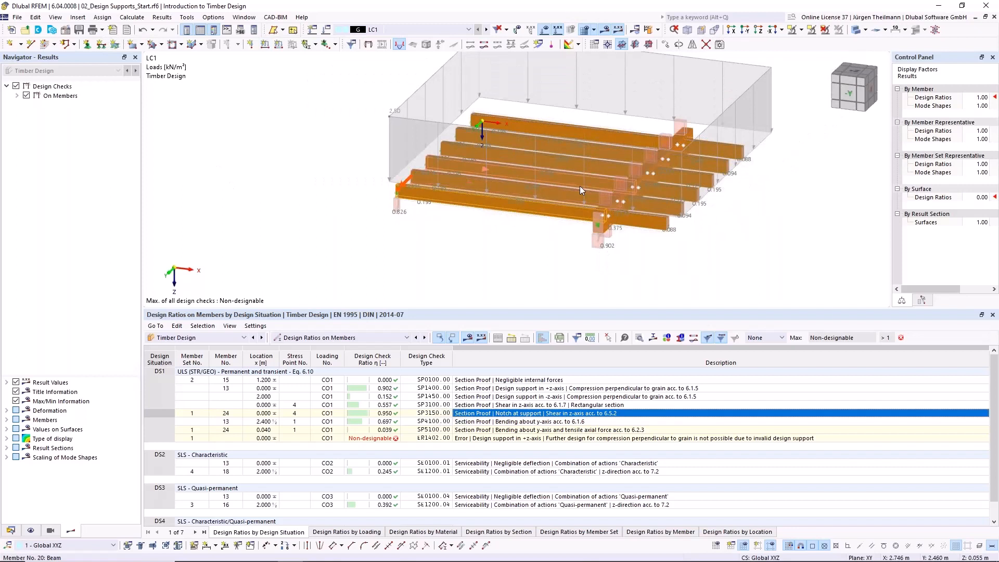
middle_click_drag(579, 186, 521, 216)
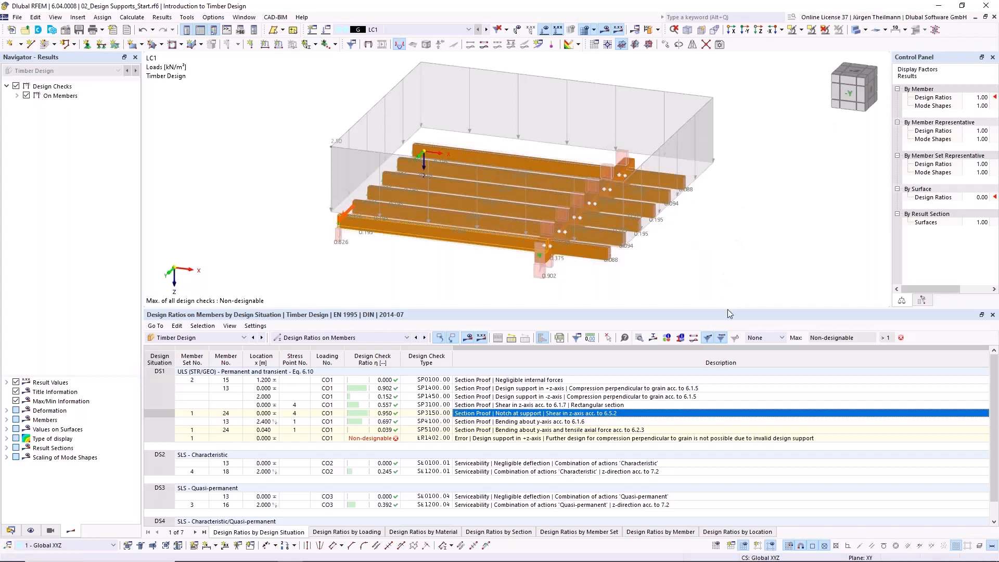
left_click_drag(725, 311, 728, 369)
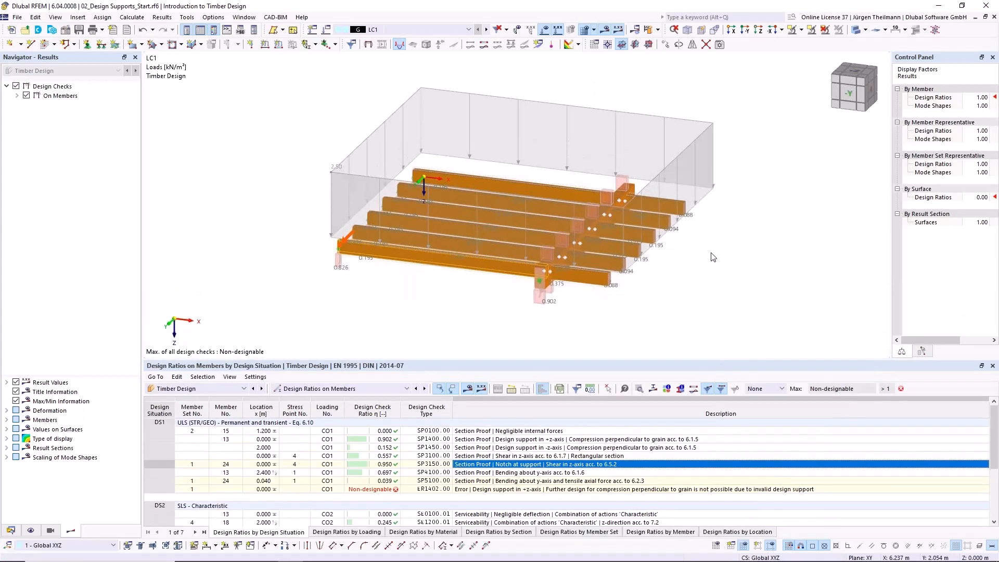
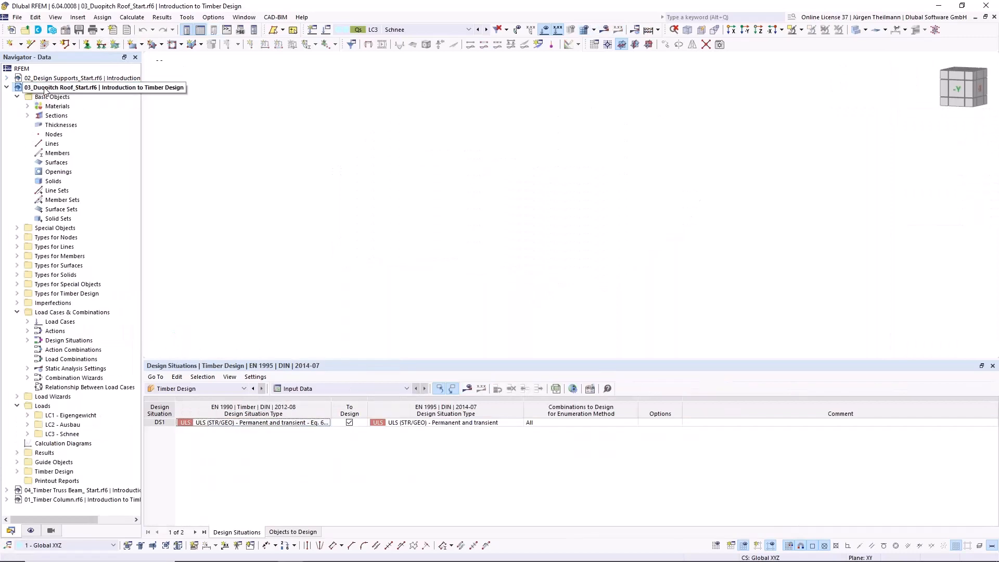
- Examine the materials and sections predefined in the 03_Duopitch Roof_Start model
left_click(28, 107)
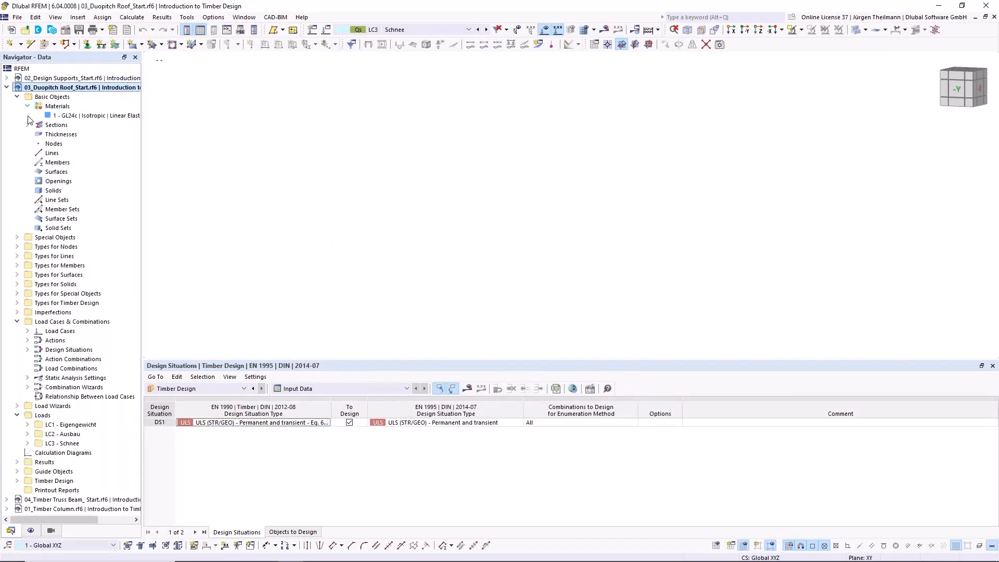
left_click(28, 125)
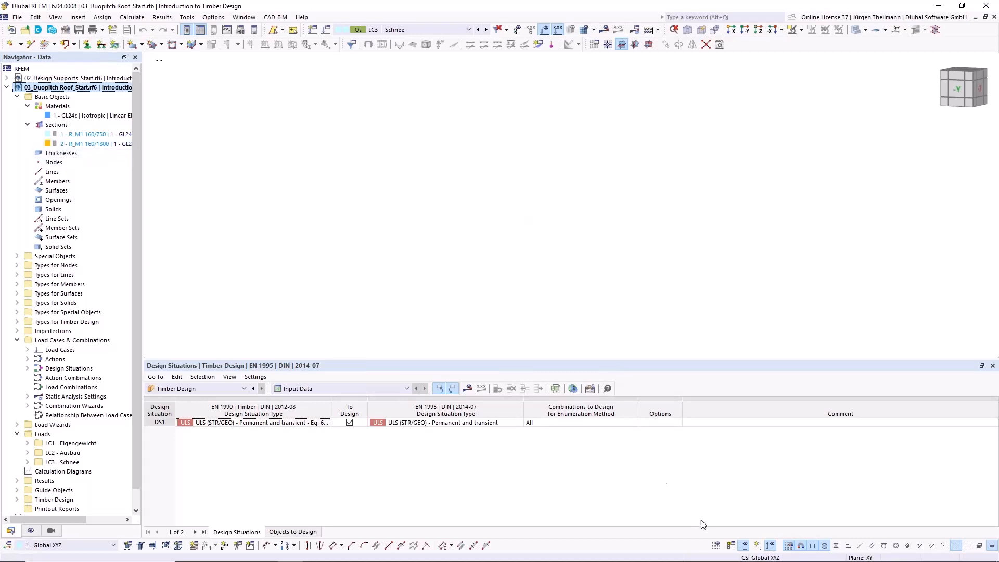
- Show the grid and set the work plane of the duopitch roof model to XZ
left_click(717, 545)
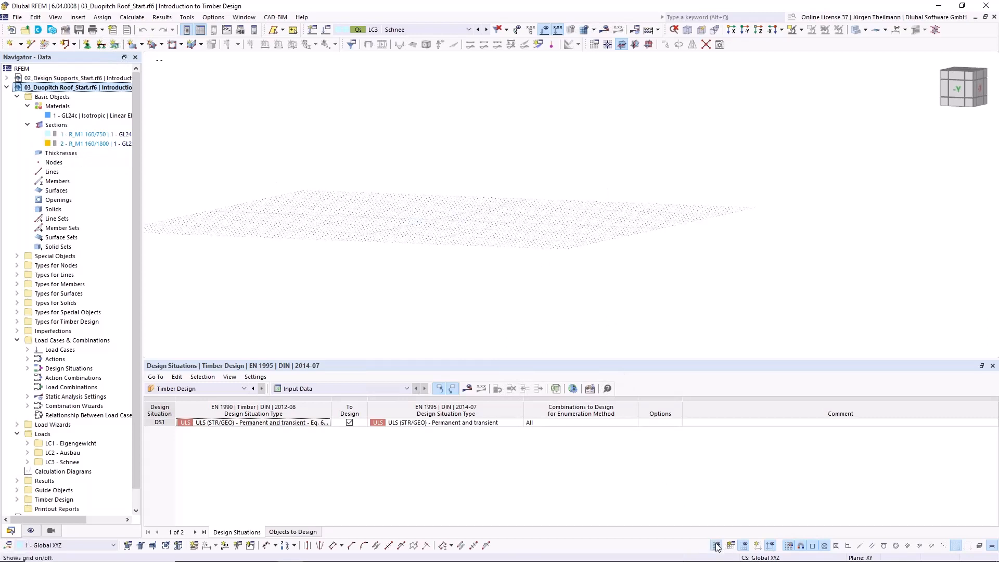
middle_click_drag(318, 232, 400, 232)
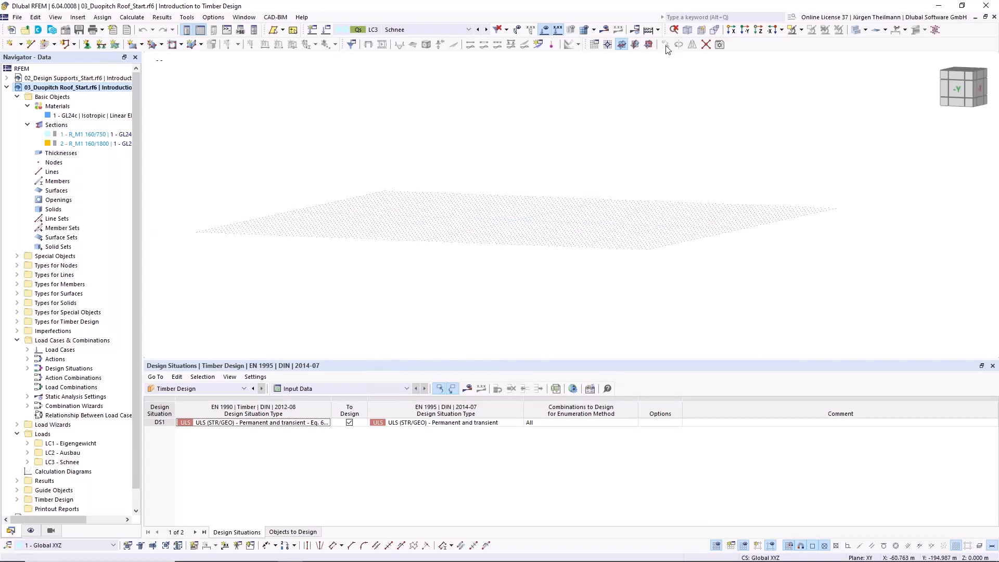
left_click(648, 46)
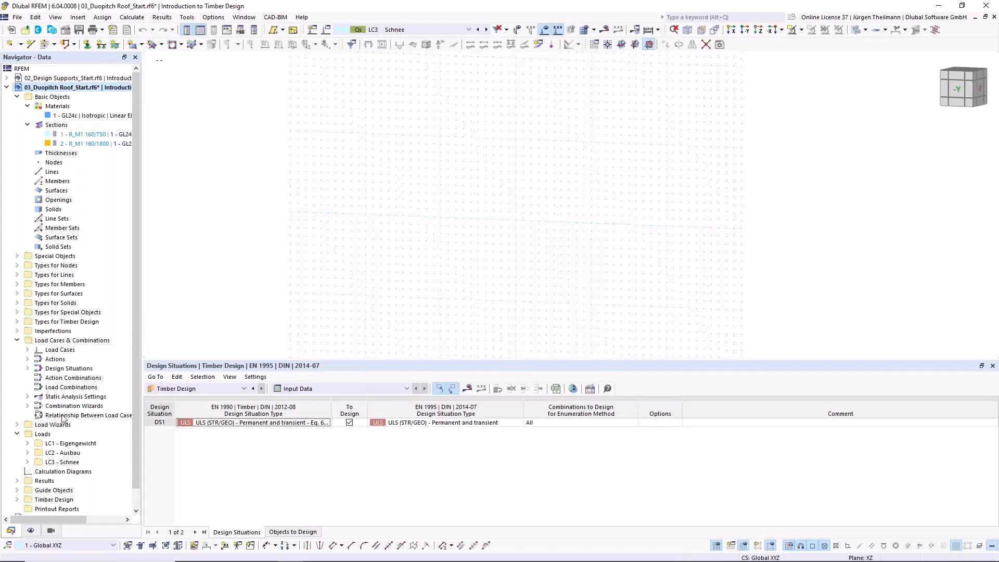
- Turn on the axis system display for the duopitch roof model and return to the model data tree
left_click(31, 531)
scroll(69, 368, "down", 10)
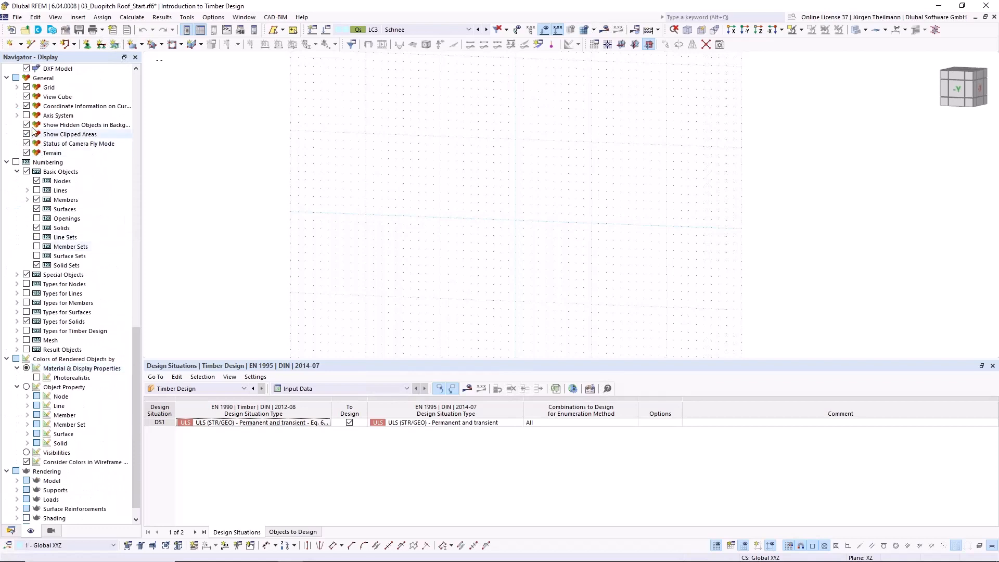
left_click(27, 116)
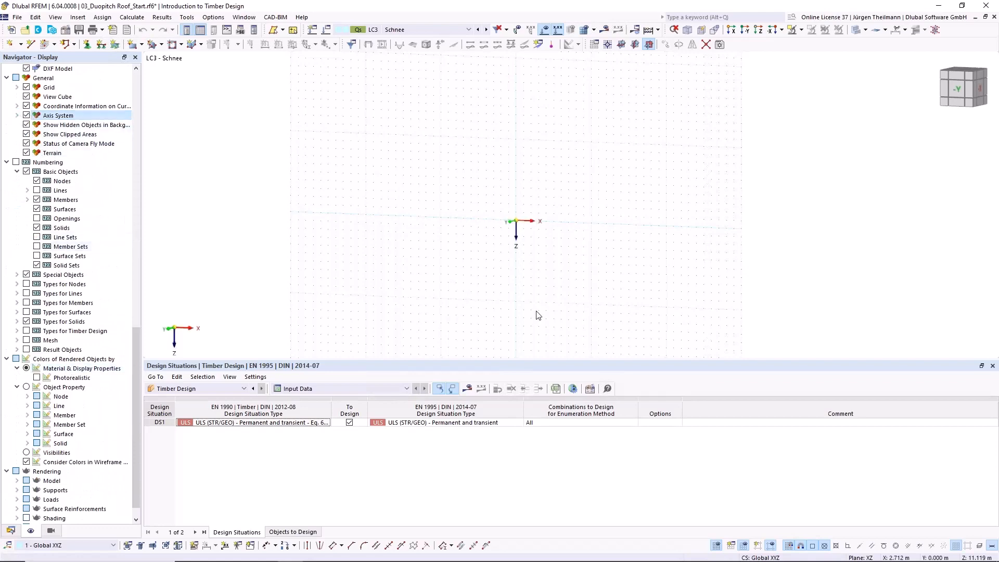
scroll(525, 219, "up", 1)
middle_click_drag(525, 239, 444, 250, "ctrl")
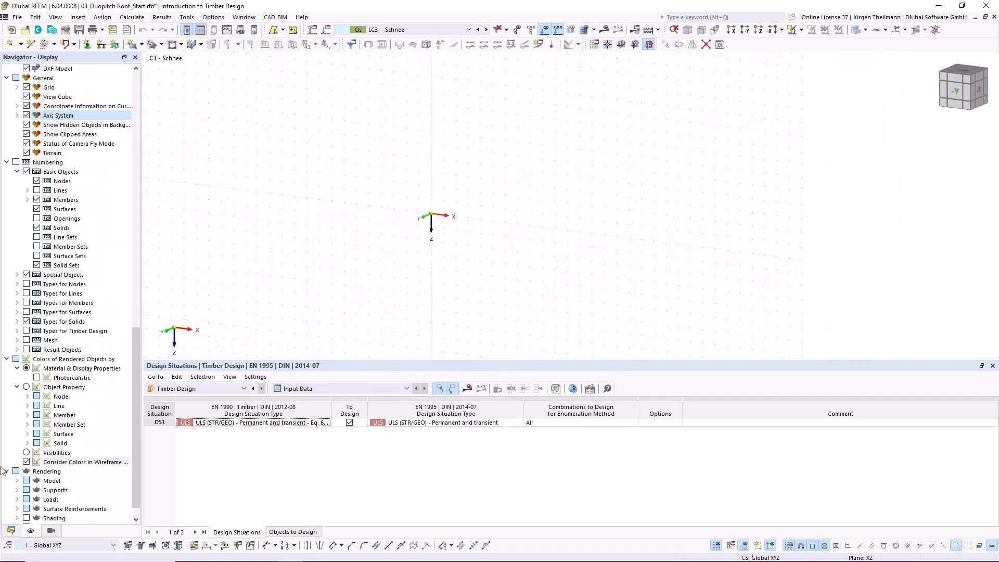
left_click(14, 533)
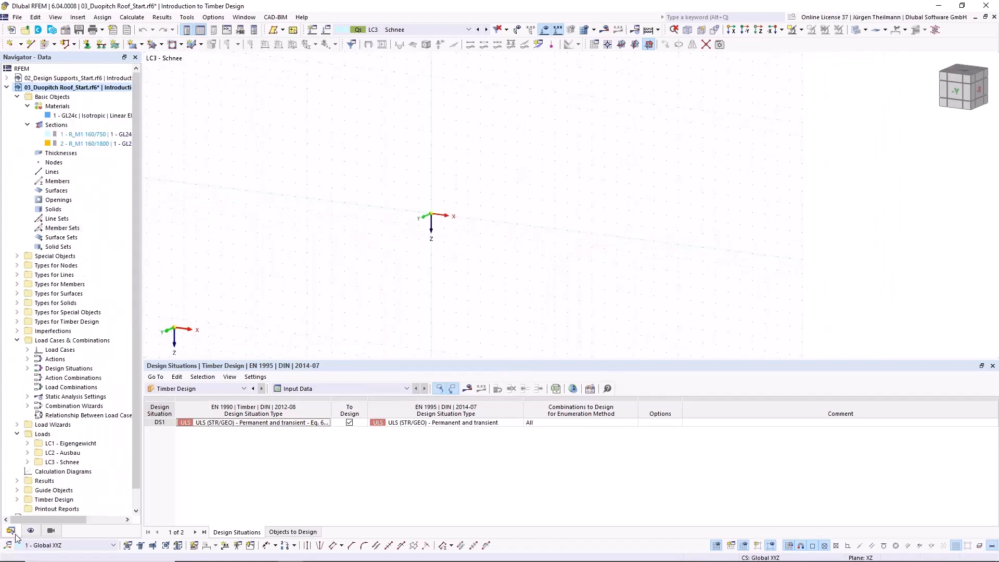
- Start a new simple single member of type Beam and open its section settings
left_click(55, 44)
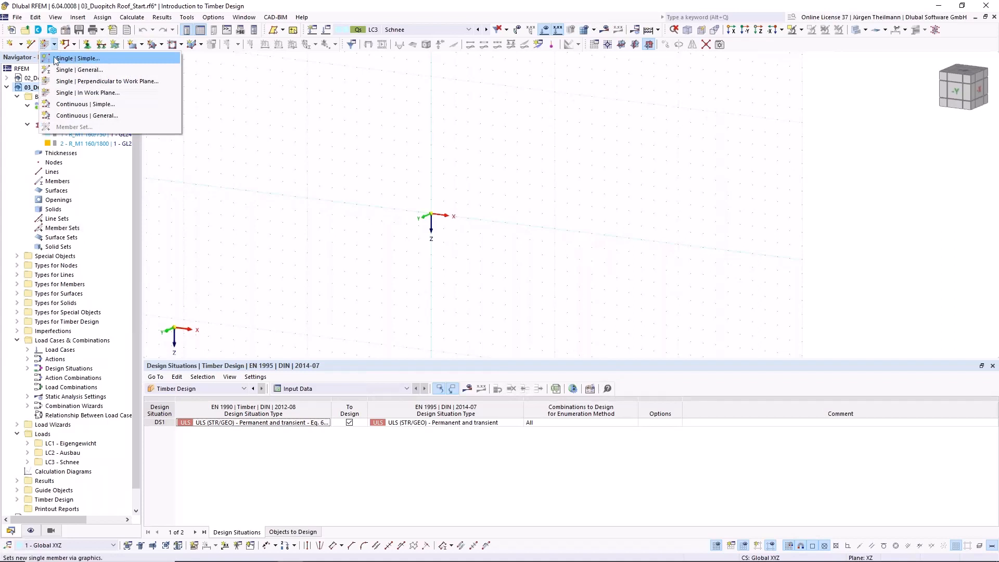
left_click(79, 61)
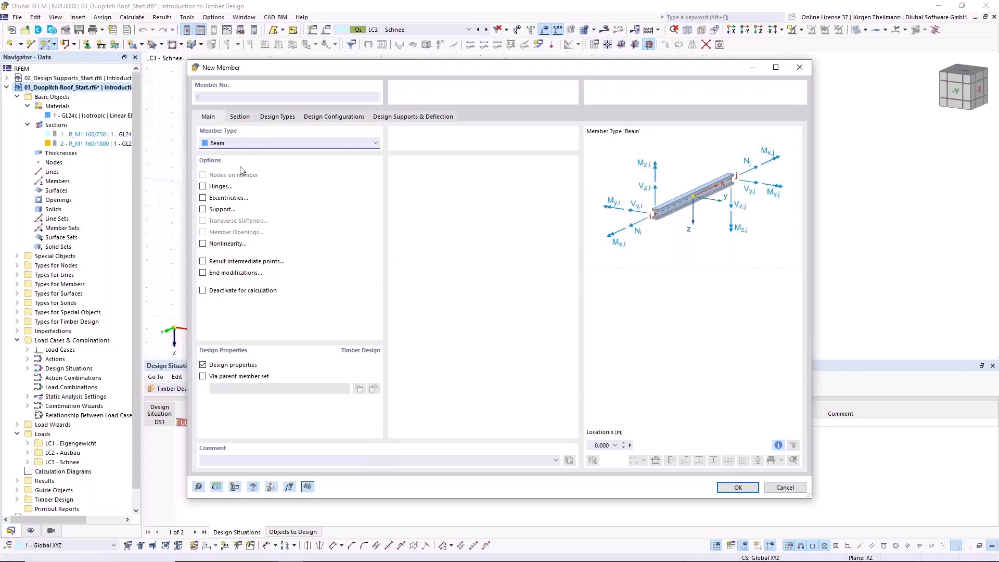
left_click(247, 119)
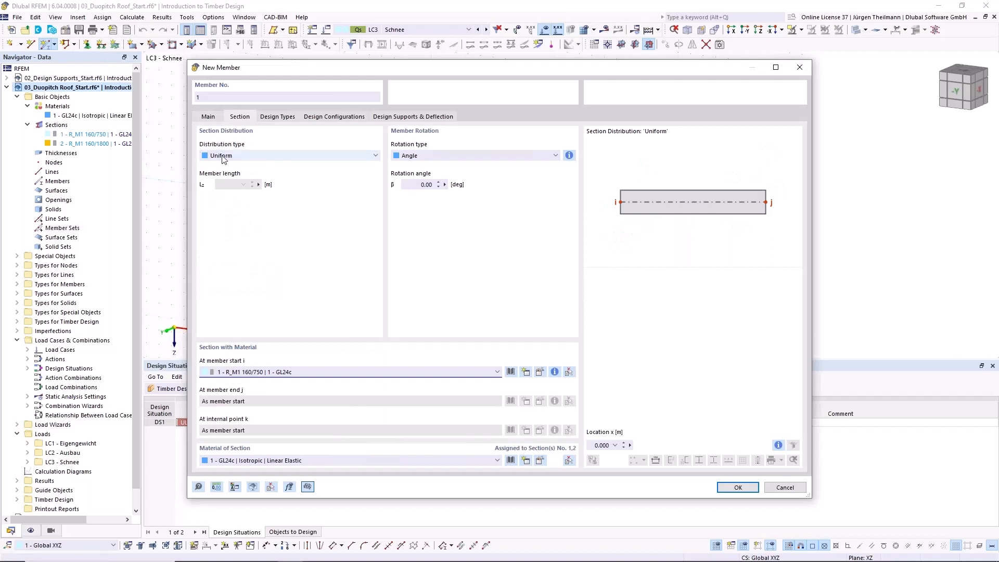
- Preview the Tapered at both sides, Tapered at start of member and Linear section distributions for the new member
left_click(223, 156)
left_click(244, 183)
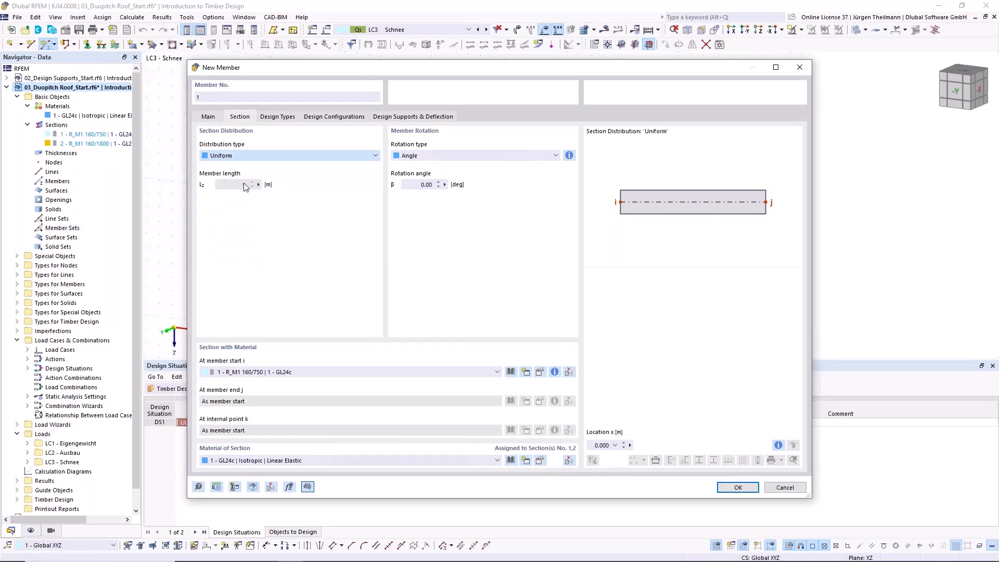
left_click(374, 157)
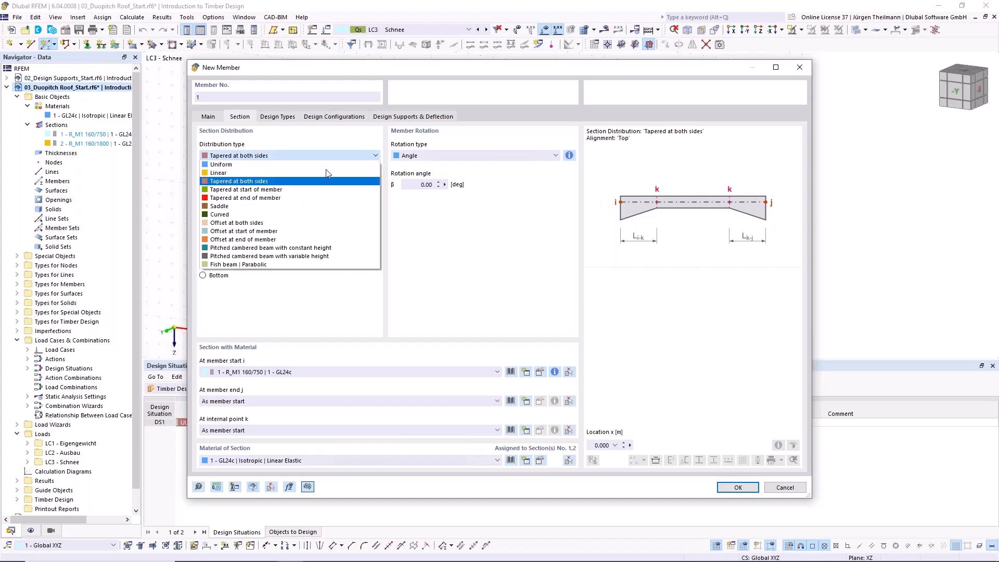
left_click(246, 190)
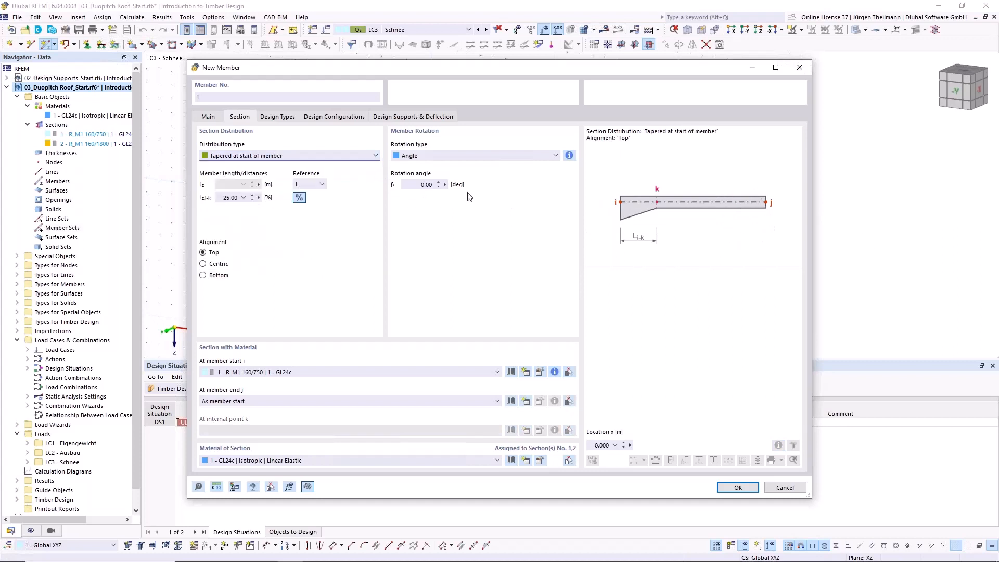
left_click(373, 160)
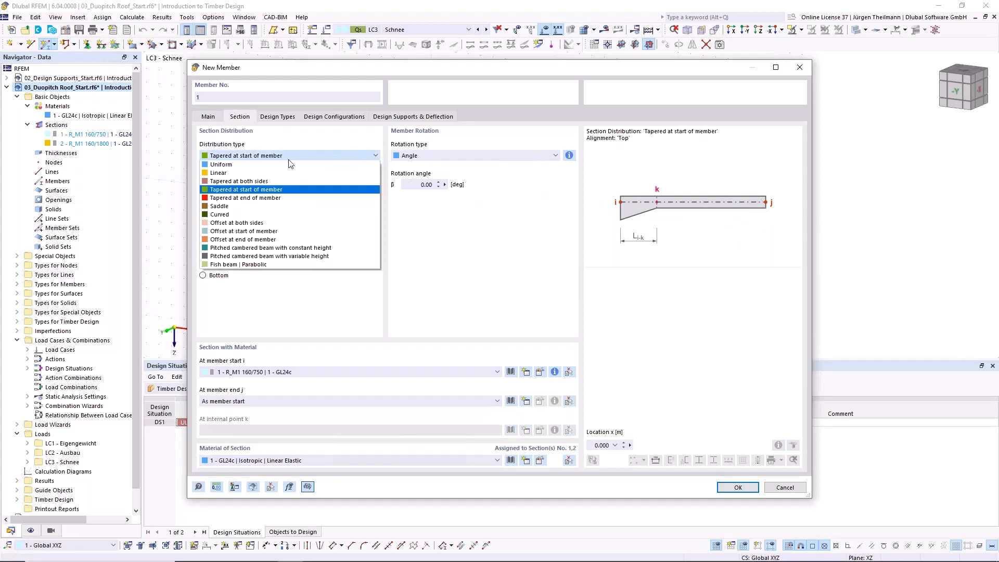
left_click(225, 176)
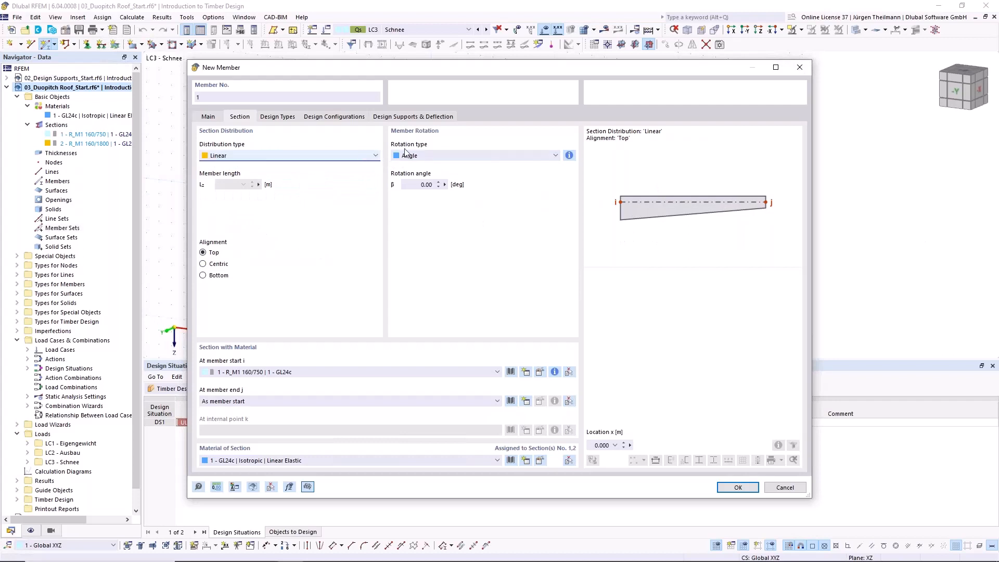
- Set the new member's section distribution to Saddle with Centric alignment
left_click(375, 156)
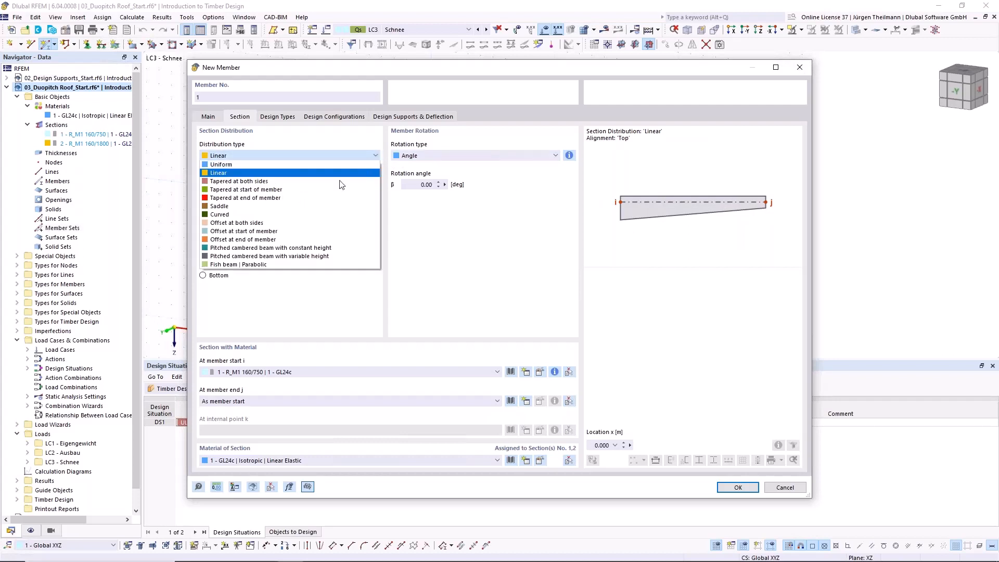
left_click(245, 203)
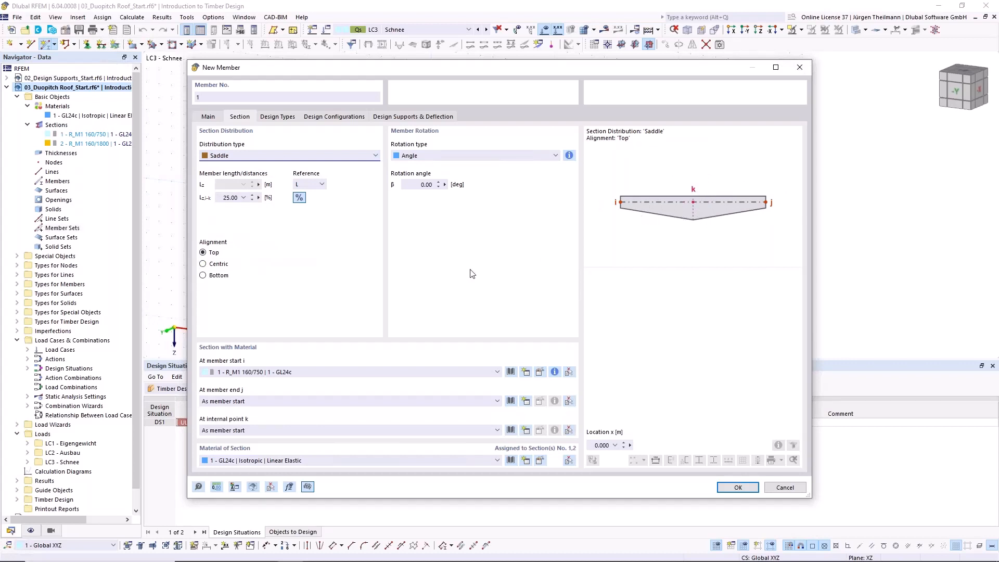
left_click(203, 264)
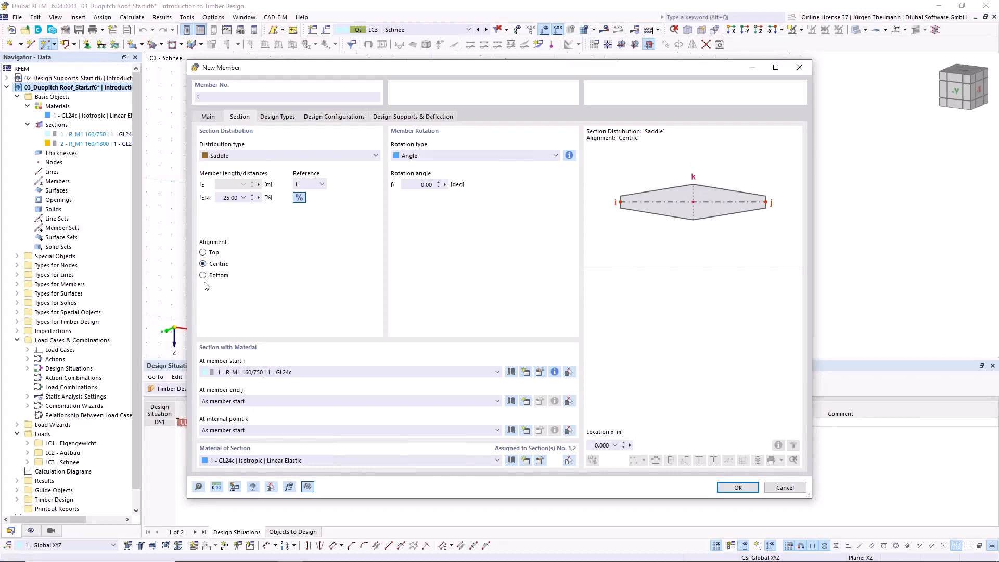
- Align the new member's saddle section distribution to Bottom and set the distance to internal point k to 50 %
left_click(203, 276)
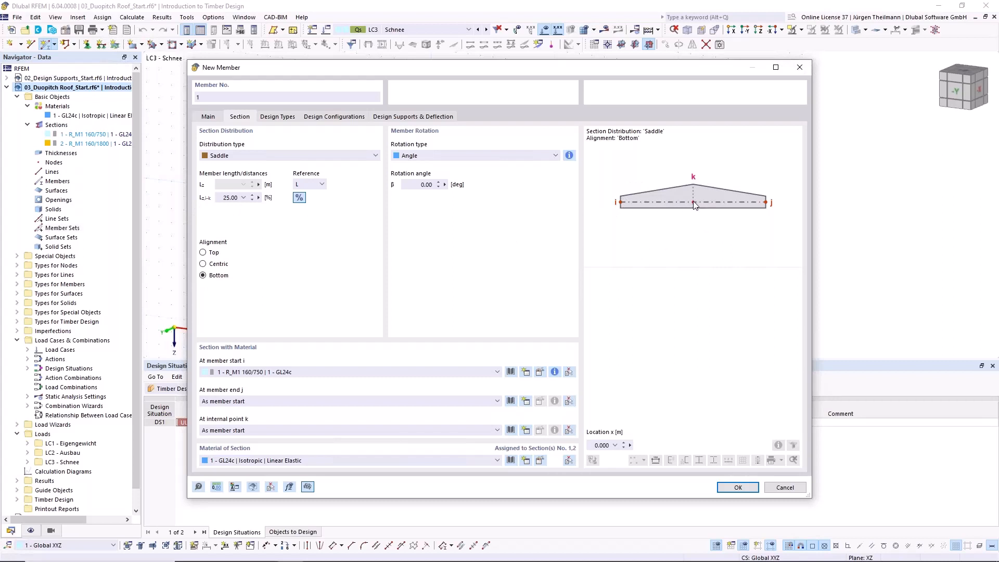
left_click(243, 199)
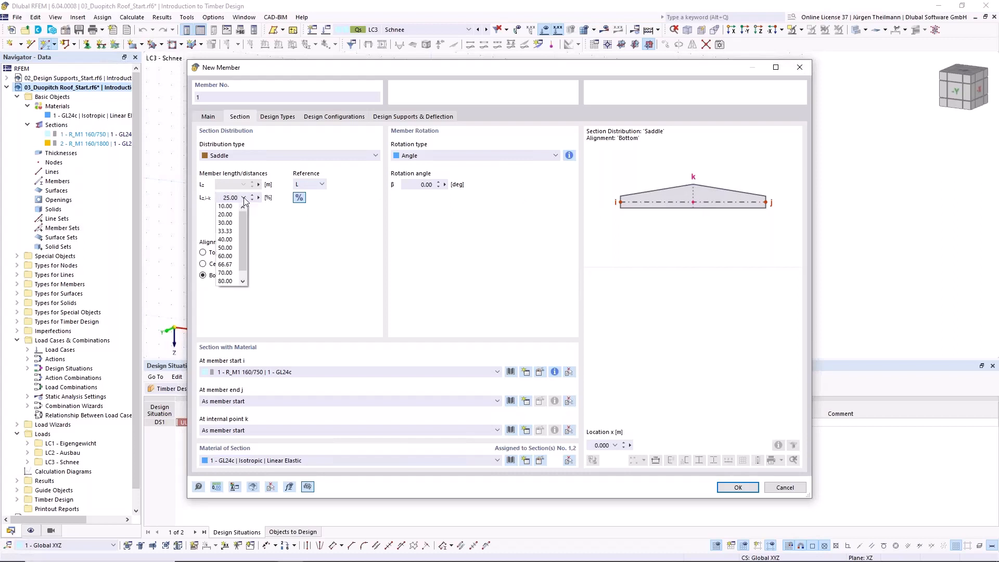
left_click(231, 248)
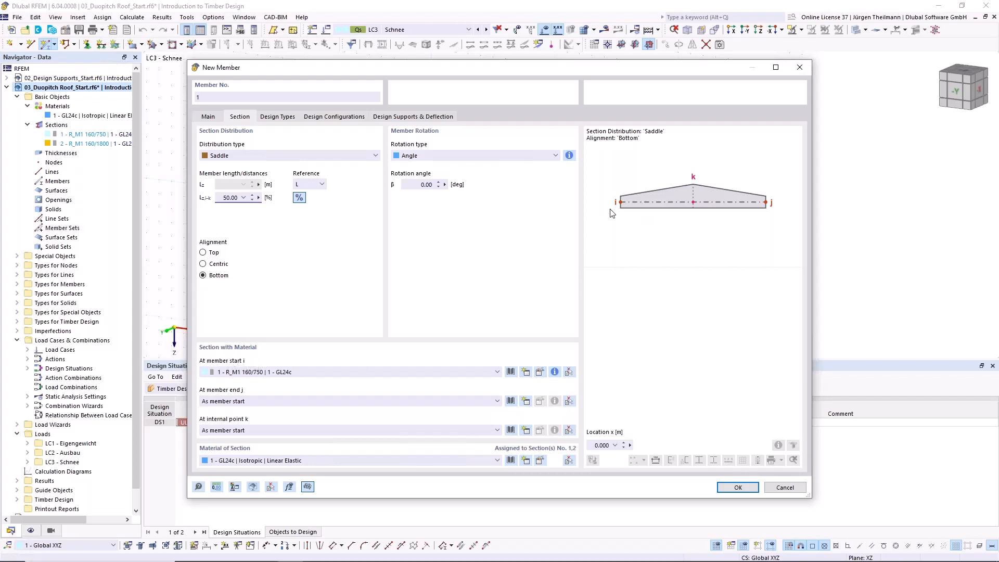
- Assign section R_M1 160/750 at the member start and R_M1 160/1800 at internal point k, and accept the member definition
left_click(259, 373)
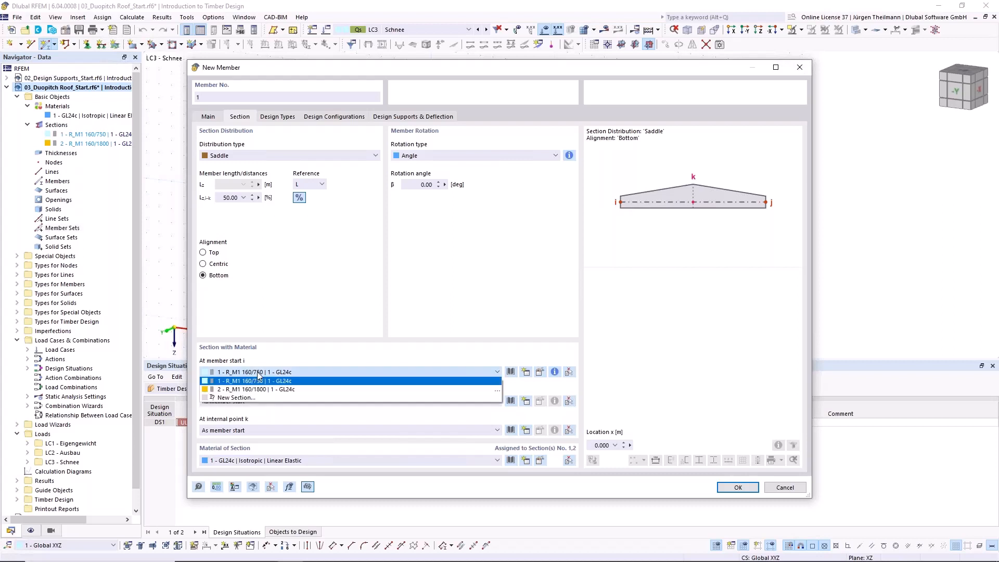
left_click(263, 382)
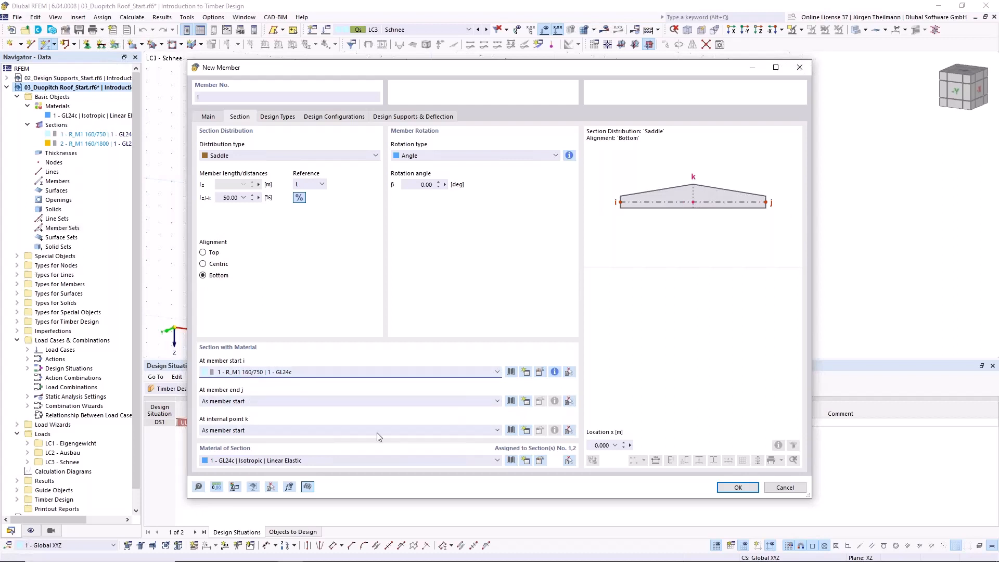
left_click(283, 430)
left_click(237, 464)
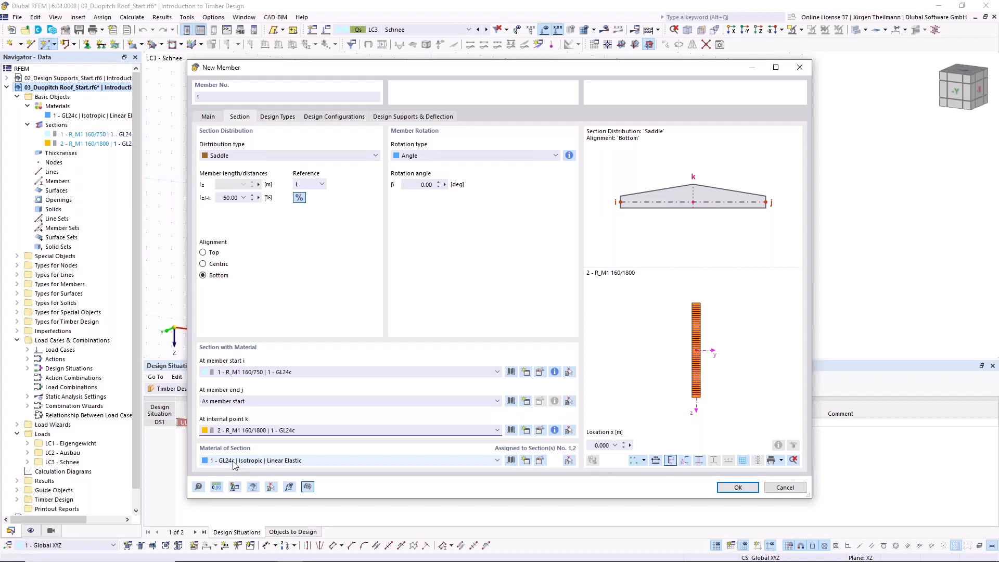
left_click(738, 487)
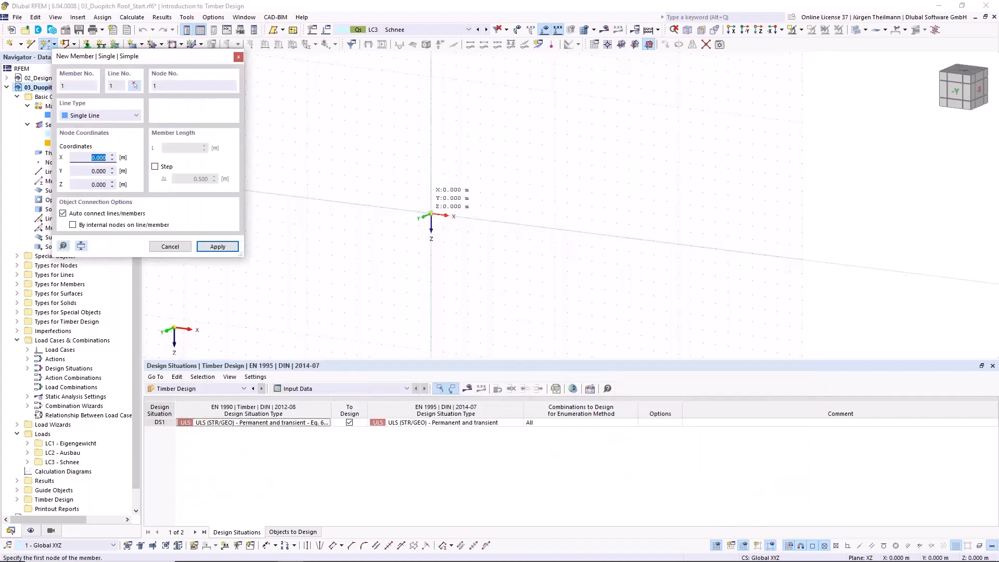
- Place the saddle beam from the origin to X = 24 m, Y = 0, Z = 0 and end member placement
left_click(431, 215)
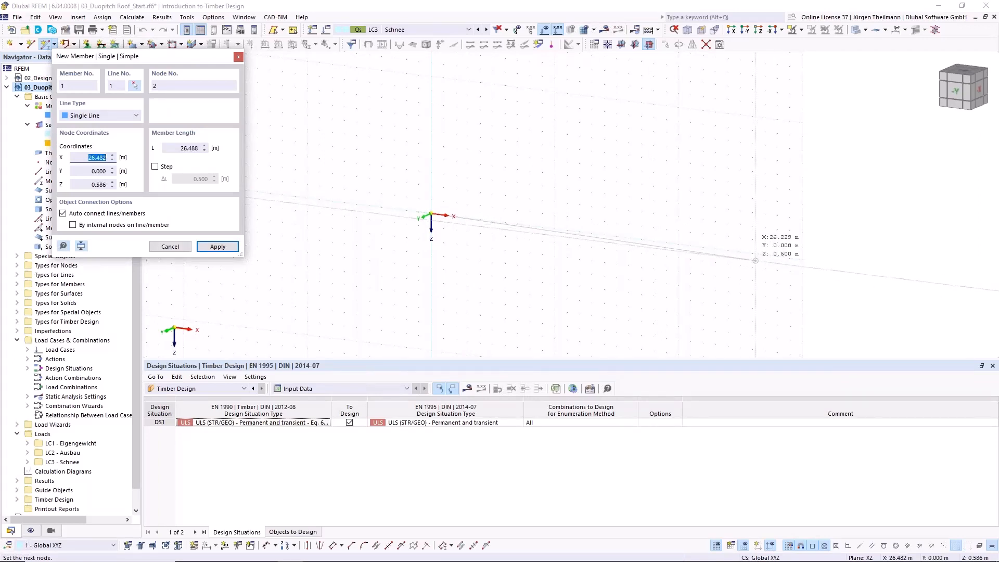
left_click(727, 250)
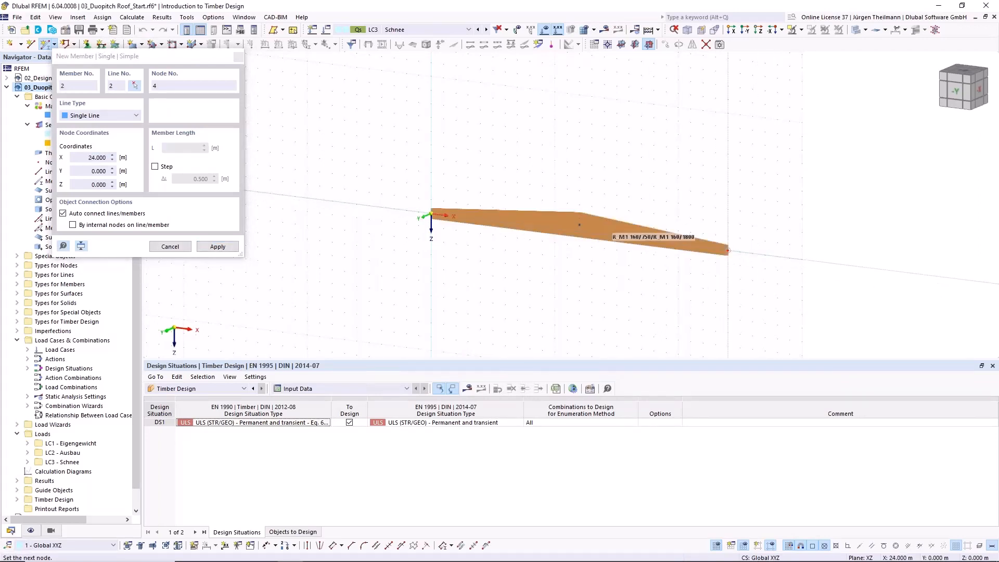
scroll(669, 271, "up", 3)
scroll(669, 271, "down", 1)
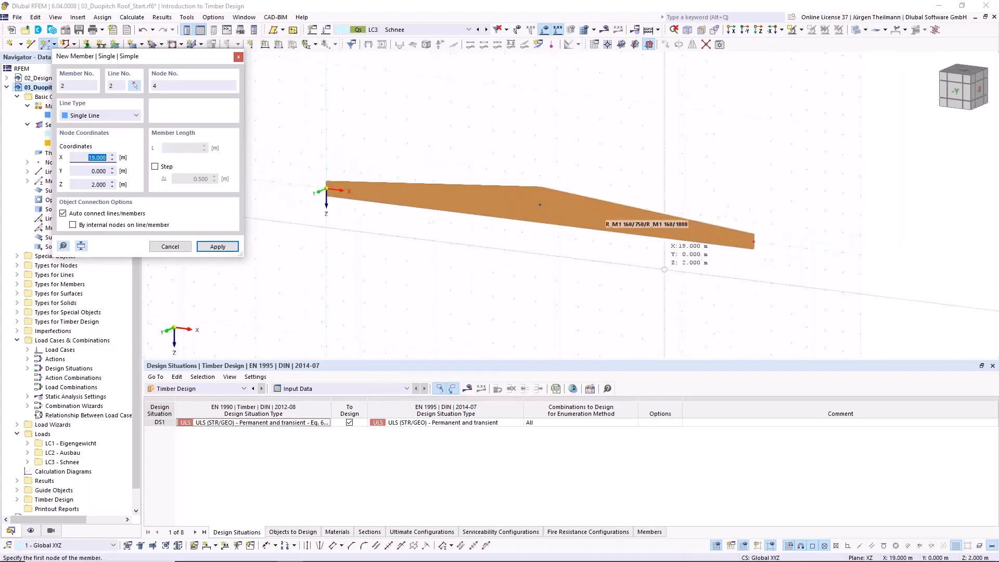
key("Escape")
scroll(531, 292, "up", 1)
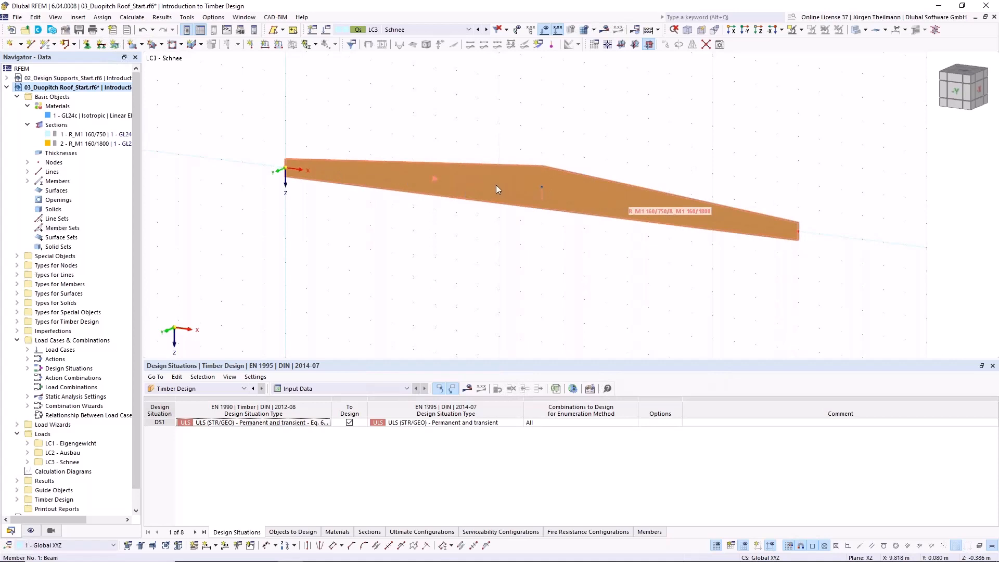
- Add 5 intermediate nodes along the saddle beam, creating them as 'On Member' nodes without dividing the member
mouse_move(496, 189)
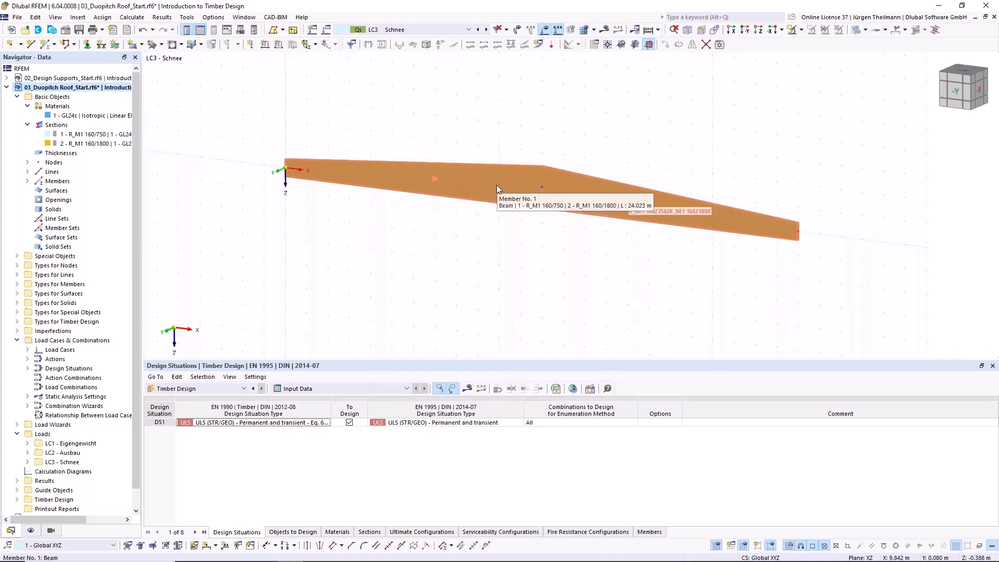
right_click(497, 188)
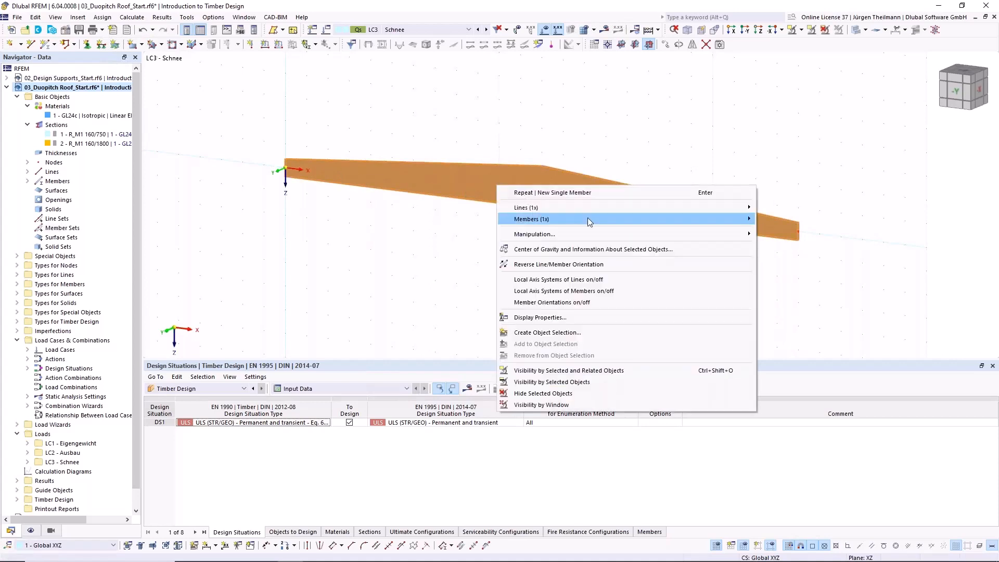
mouse_move(588, 219)
mouse_move(852, 308)
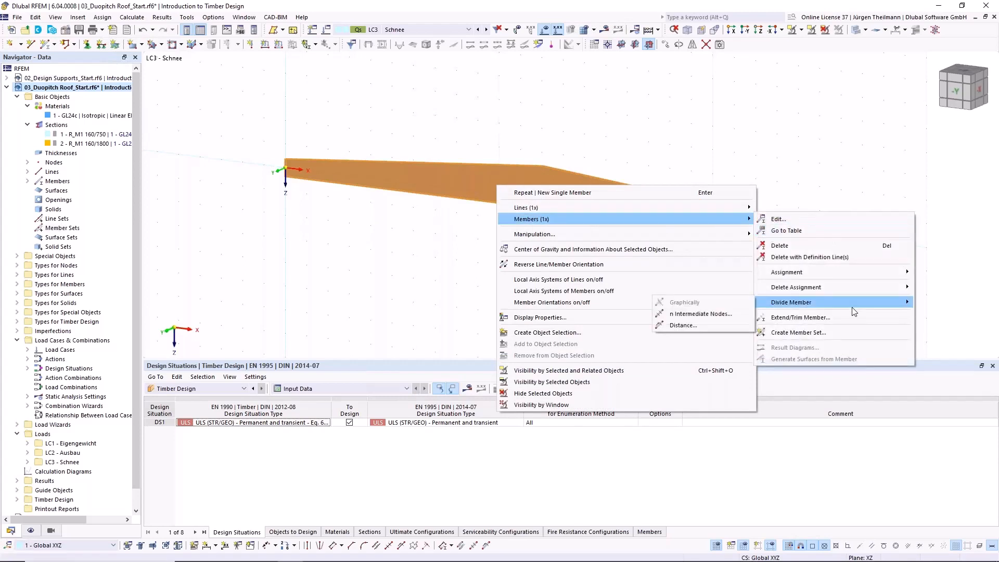
left_click(693, 314)
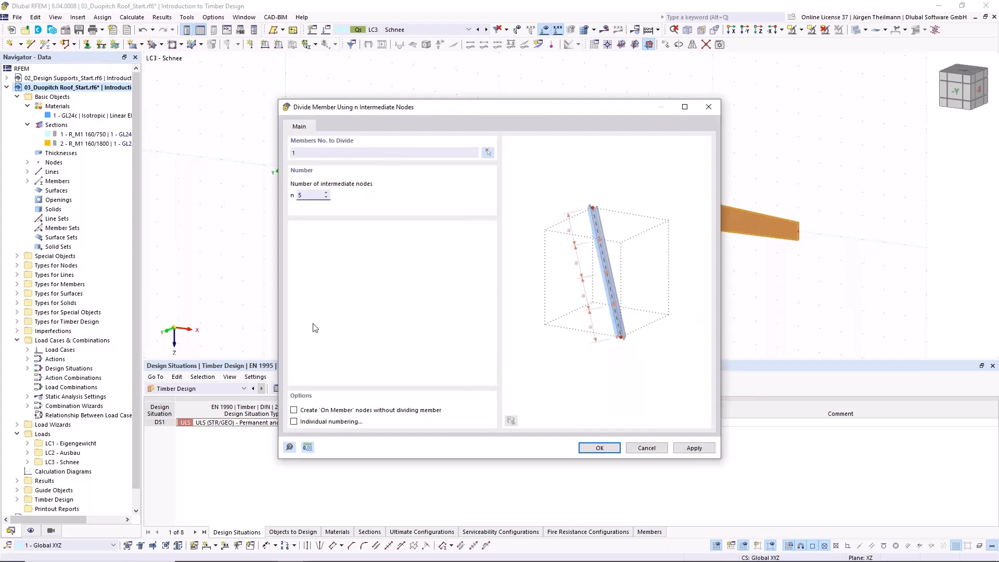
left_click(294, 411)
left_click(600, 448)
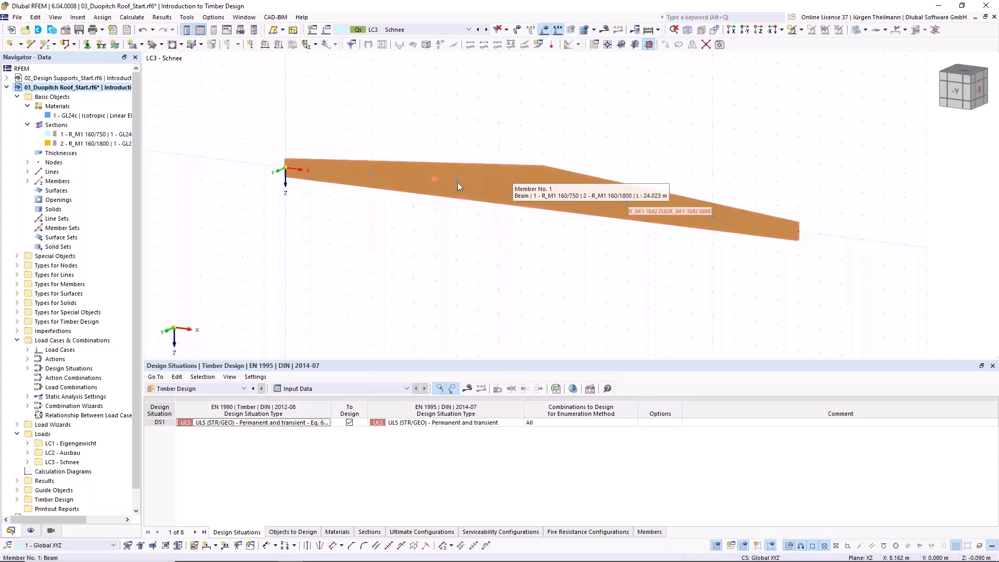
- Edit the saddle beam and start a new effective lengths definition for its timber design
double_click(507, 173)
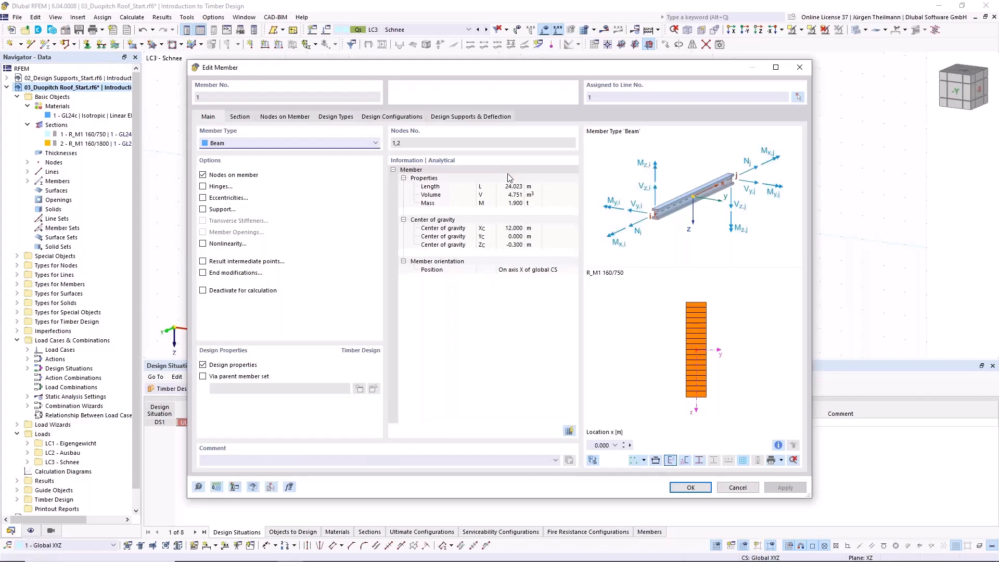
left_click(336, 116)
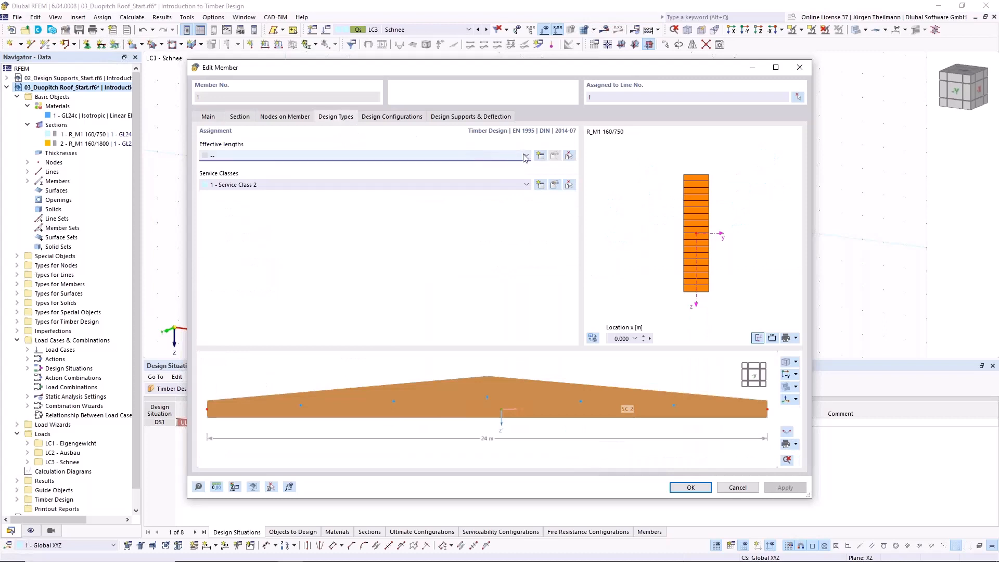
left_click(540, 156)
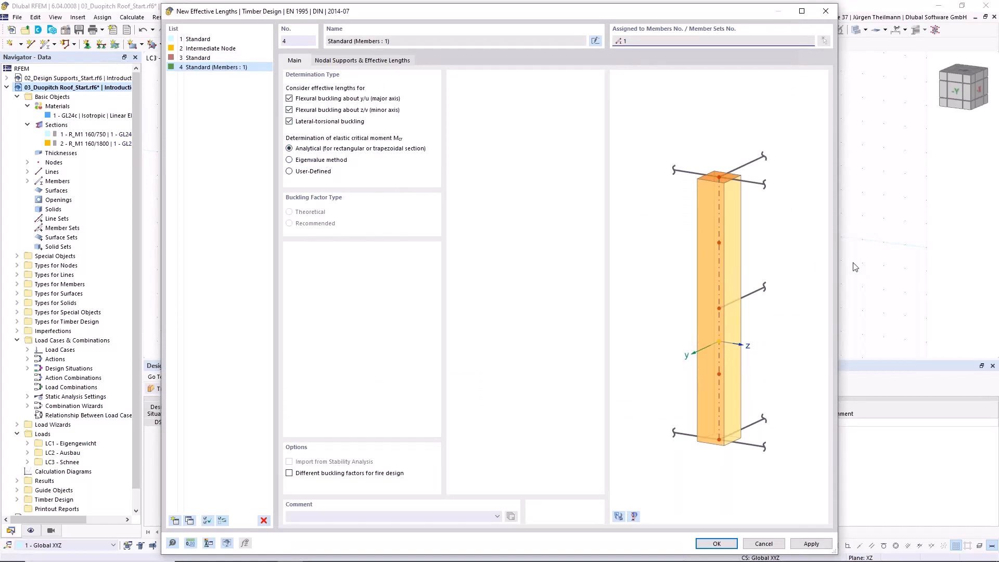
left_click(289, 121)
left_click(289, 161)
left_click(376, 63)
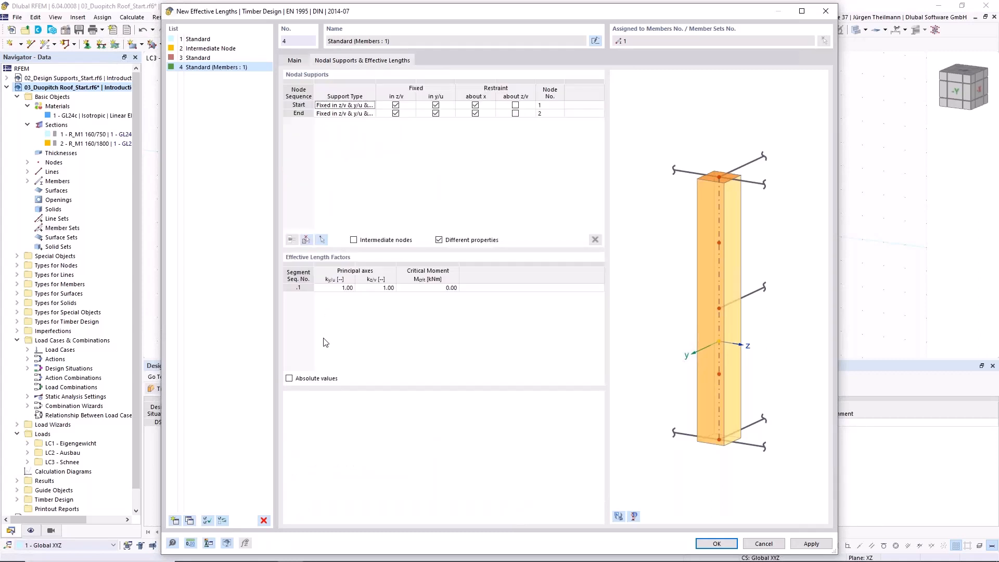
left_click(443, 288)
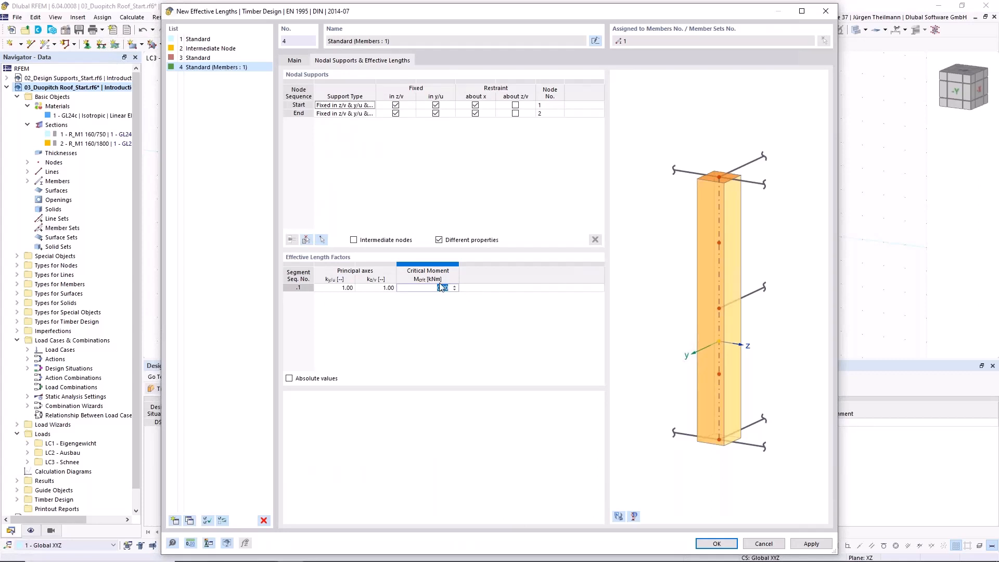
left_click(295, 60)
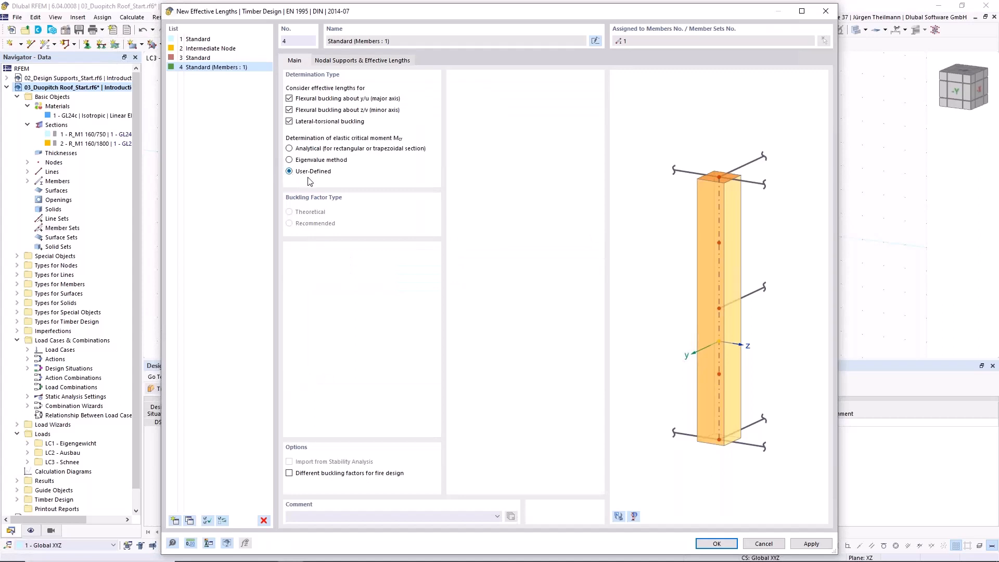
left_click(379, 62)
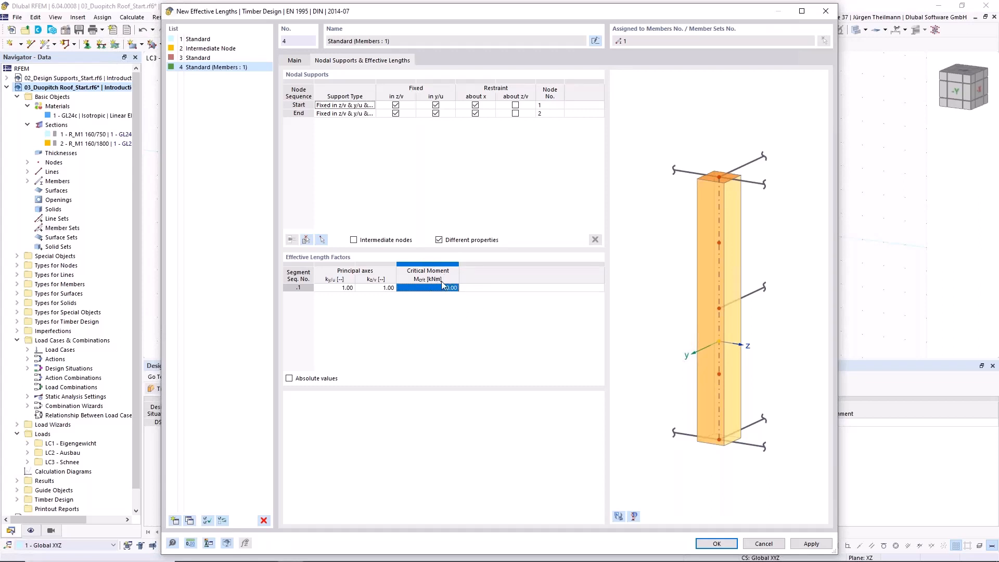
left_click(293, 60)
left_click(290, 148)
- Include the intermediate nodes in the effective lengths' nodal supports, importing them from member 1, and show the actual beam in the preview
left_click(407, 61)
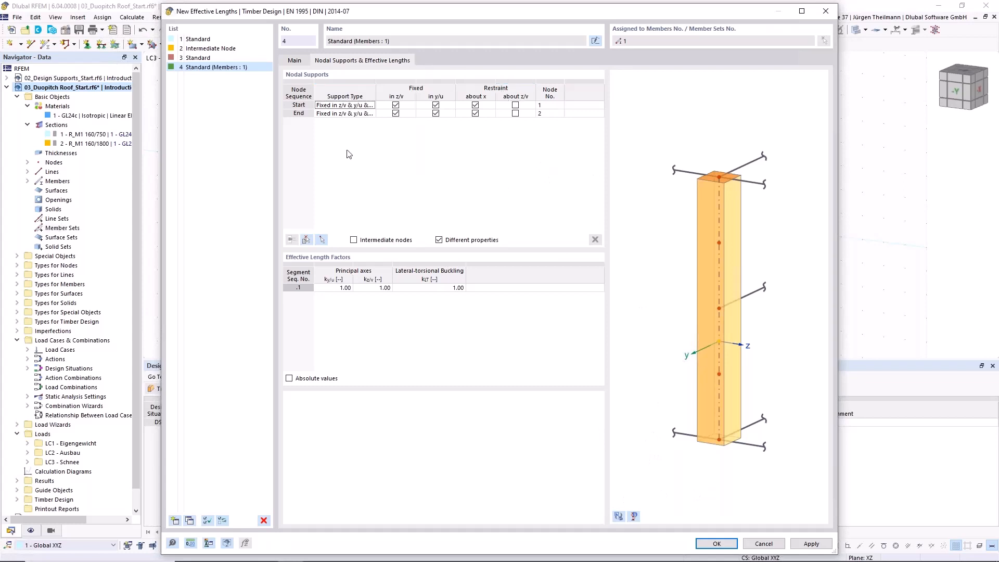
left_click(619, 515)
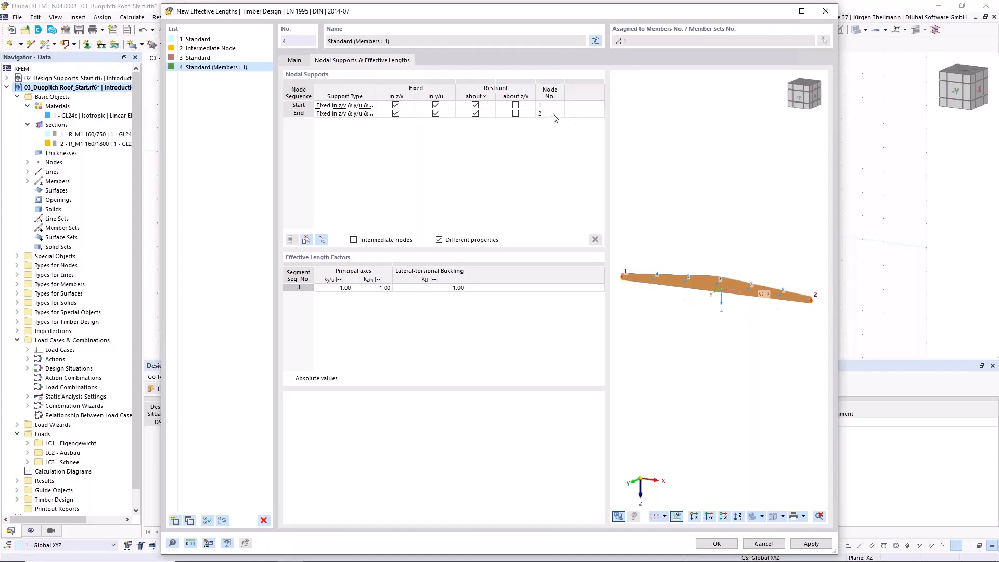
left_click(354, 240)
left_click(307, 240)
left_click(434, 179)
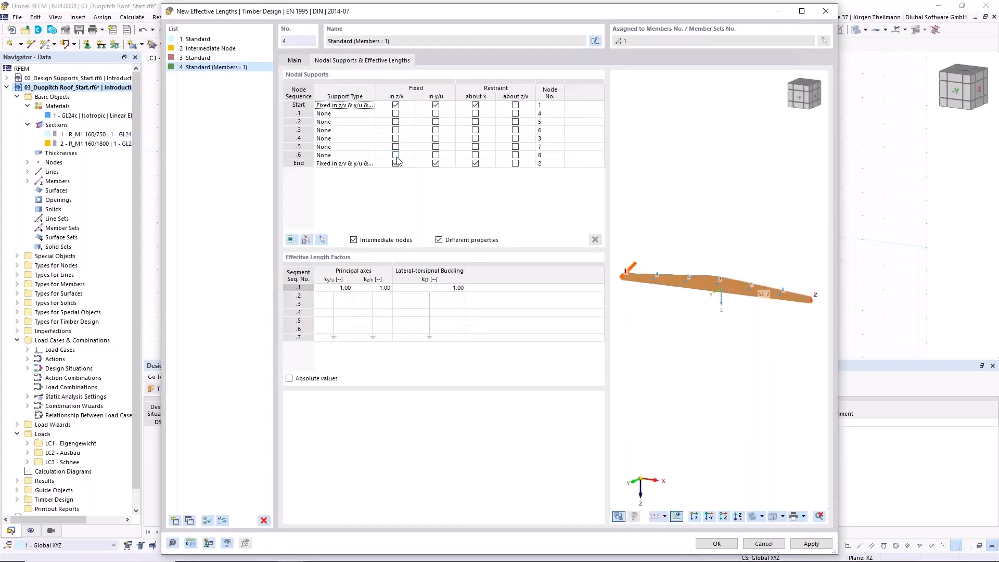
- Fix all six intermediate nodal supports, .1 to .6, in y/u
left_click(423, 114)
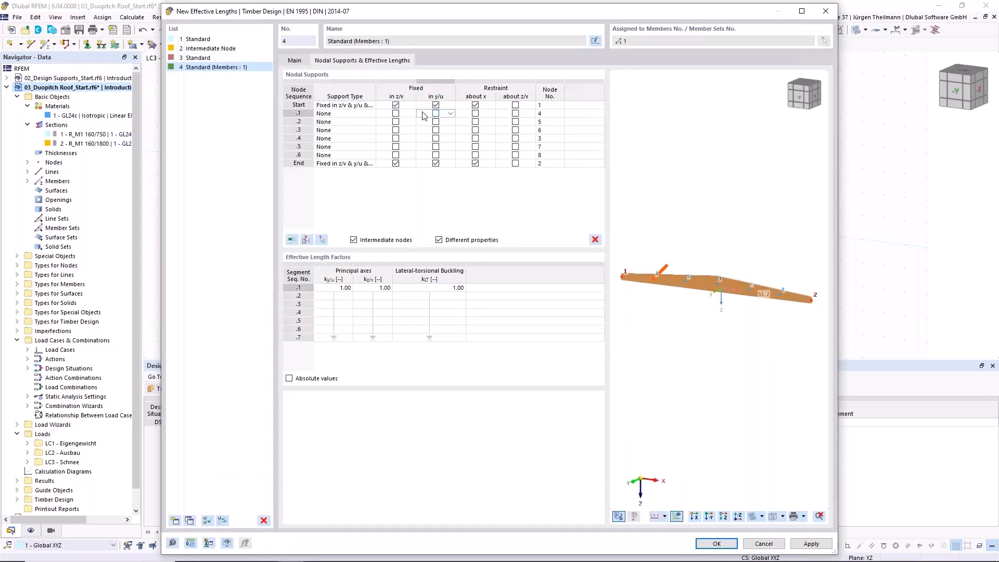
left_click(423, 155, "shift")
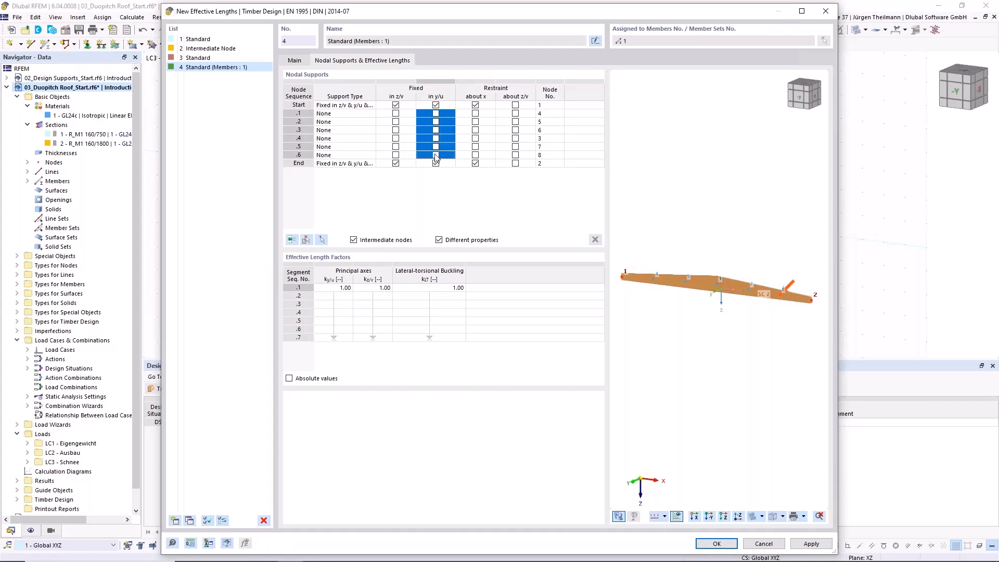
left_click(436, 155)
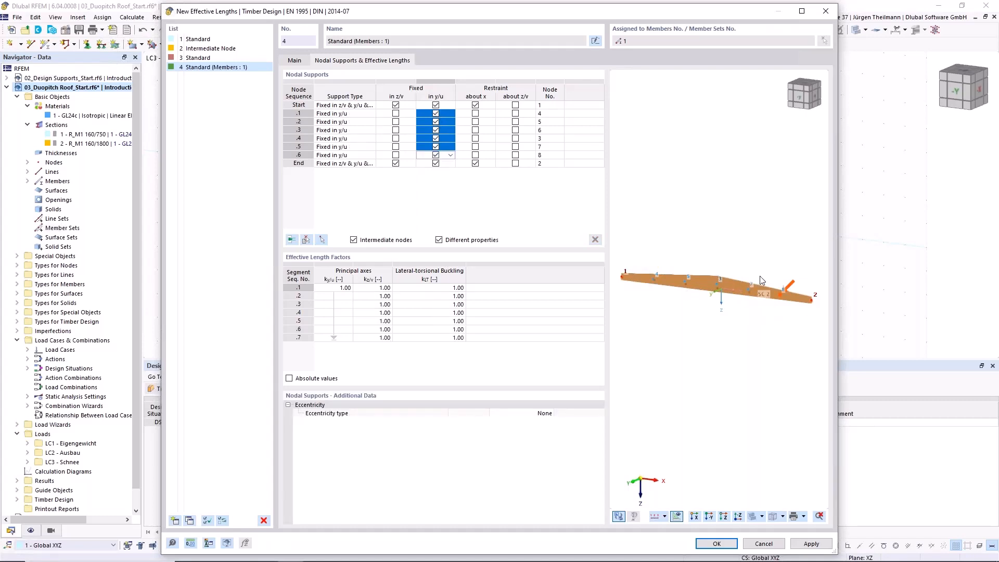
- Examine the support symbols at the beam's start and intermediate nodes in the effective lengths preview
scroll(641, 282, "up", 5)
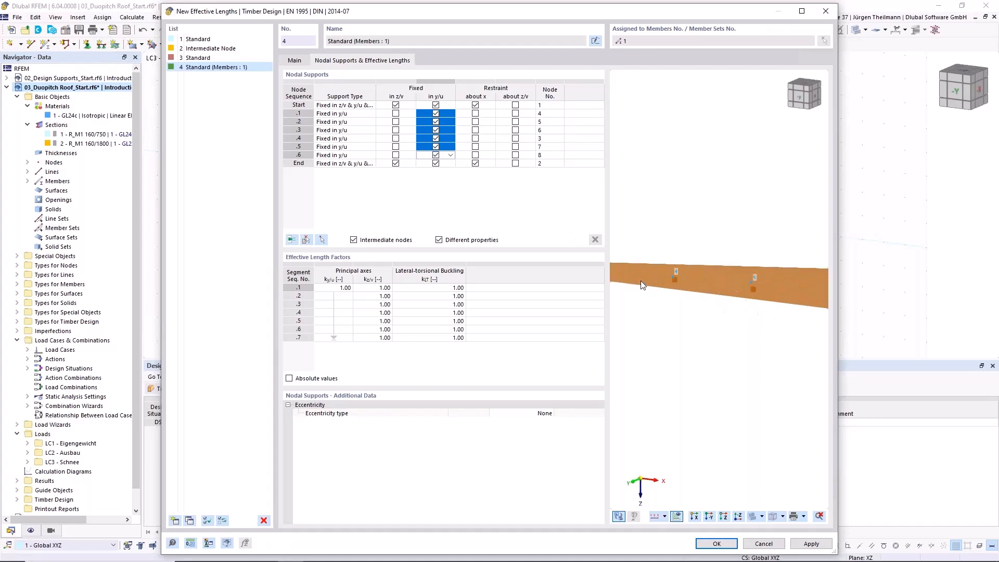
scroll(708, 282, "up", 3)
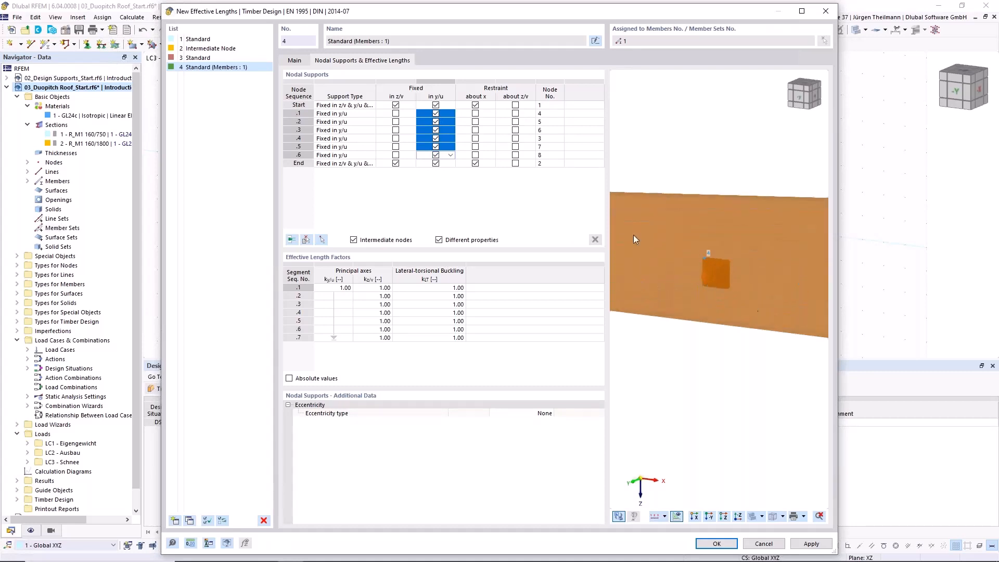
scroll(693, 264, "down", 5)
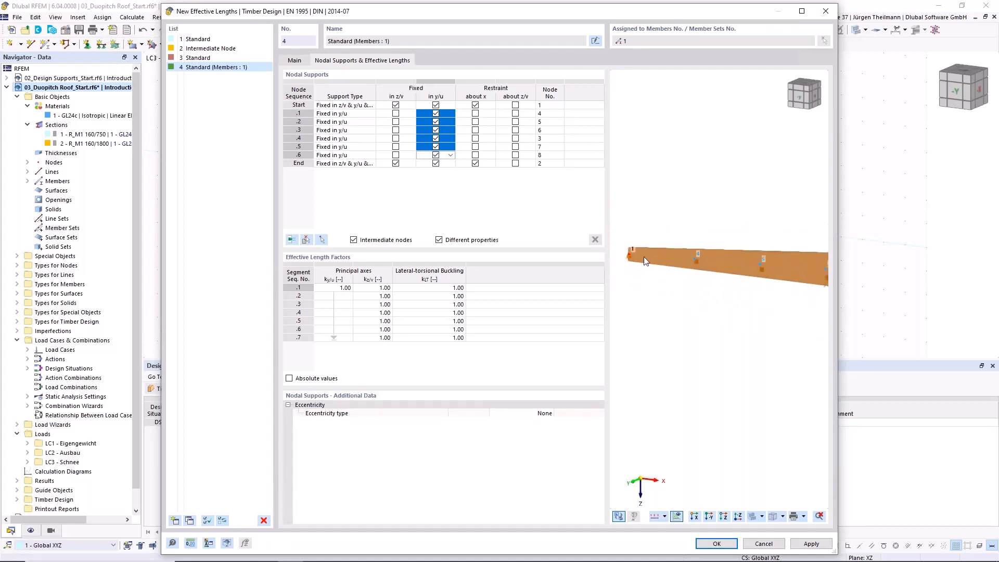
scroll(622, 262, "up", 3)
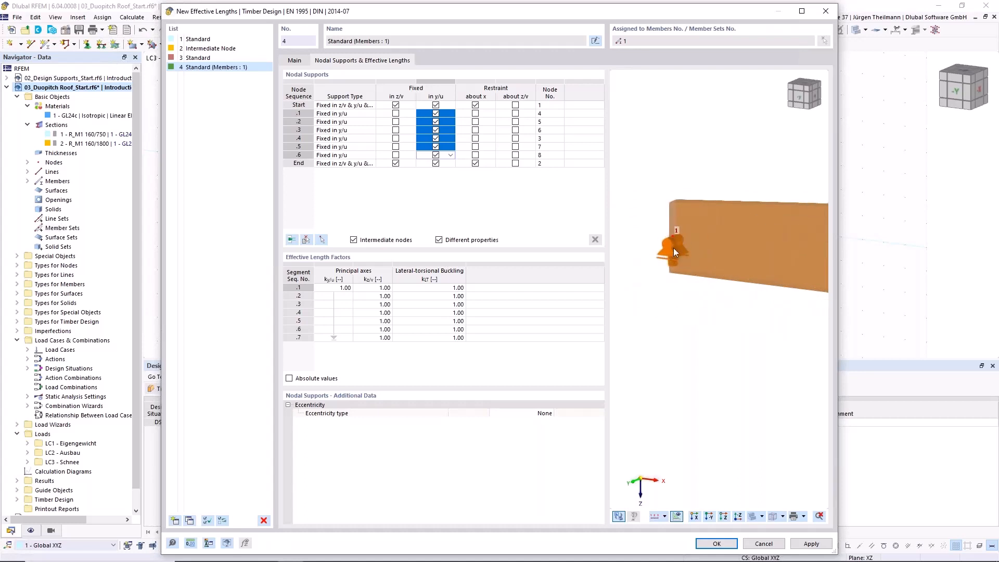
scroll(692, 282, "down", 3)
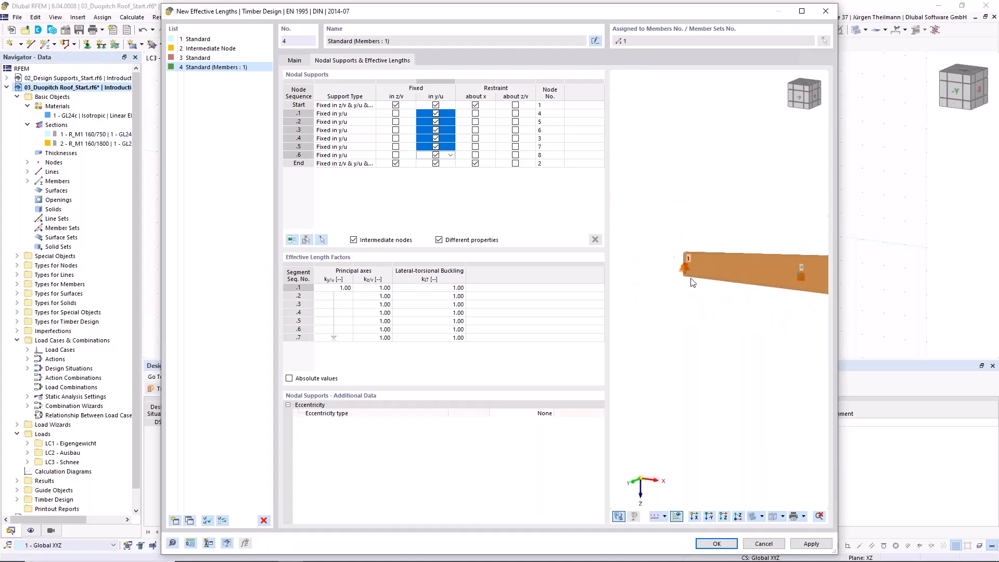
scroll(759, 327, "up", 2)
scroll(760, 328, "down", 2)
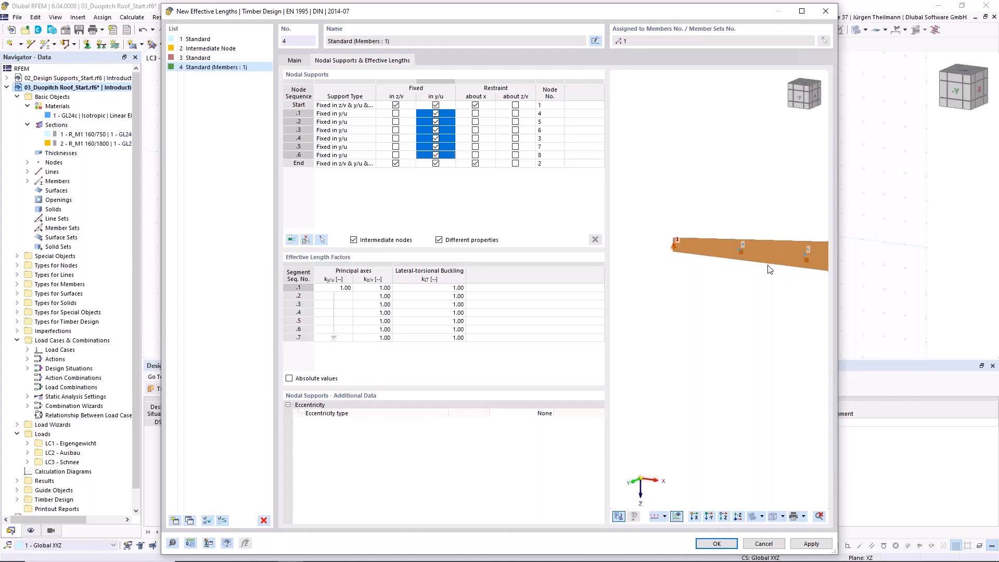
- View the whole beam with its supports in the preview, then accept the new effective lengths and the edited member
scroll(728, 291, "down", 3)
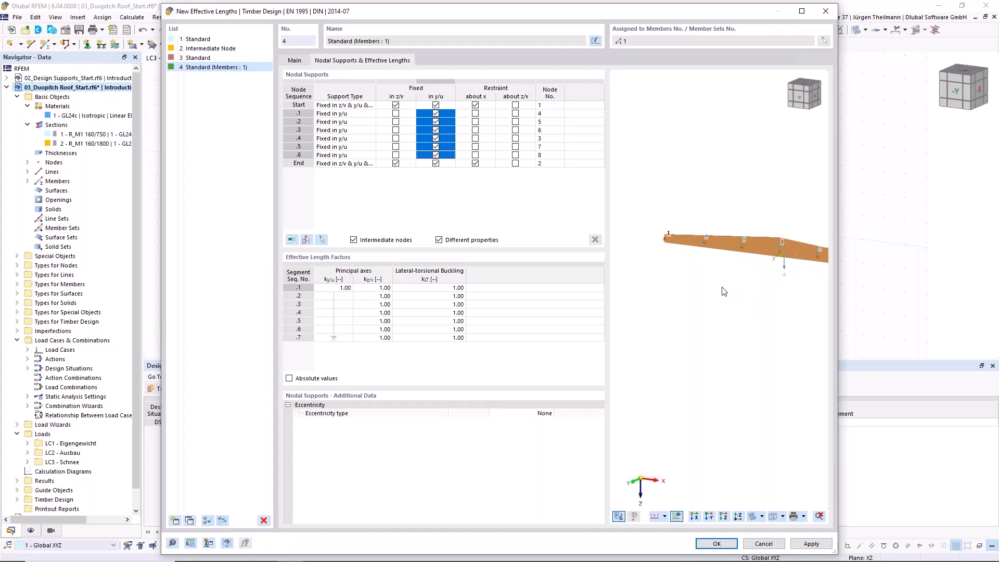
middle_click_drag(763, 322, 718, 317)
scroll(721, 314, "down", 1)
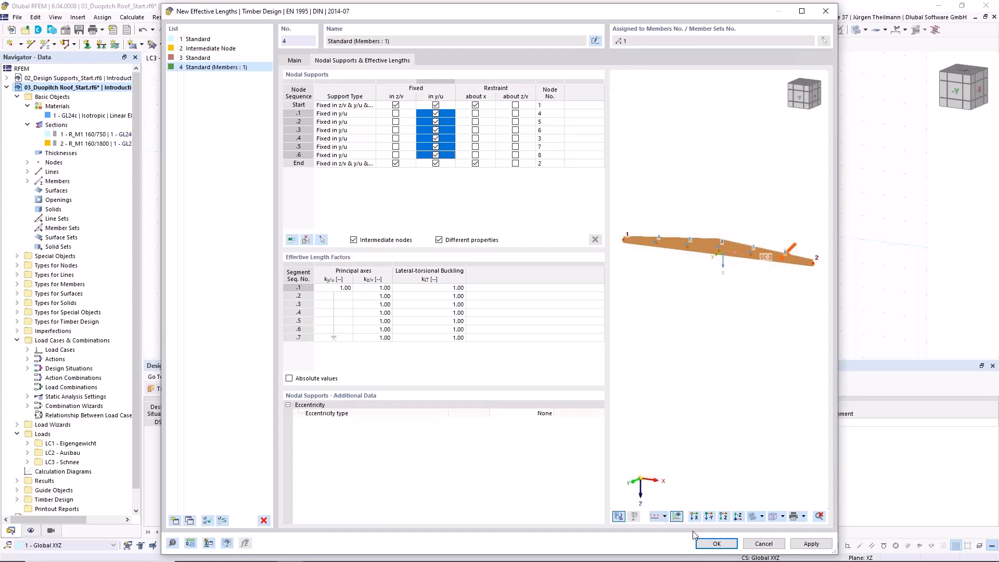
left_click(716, 544)
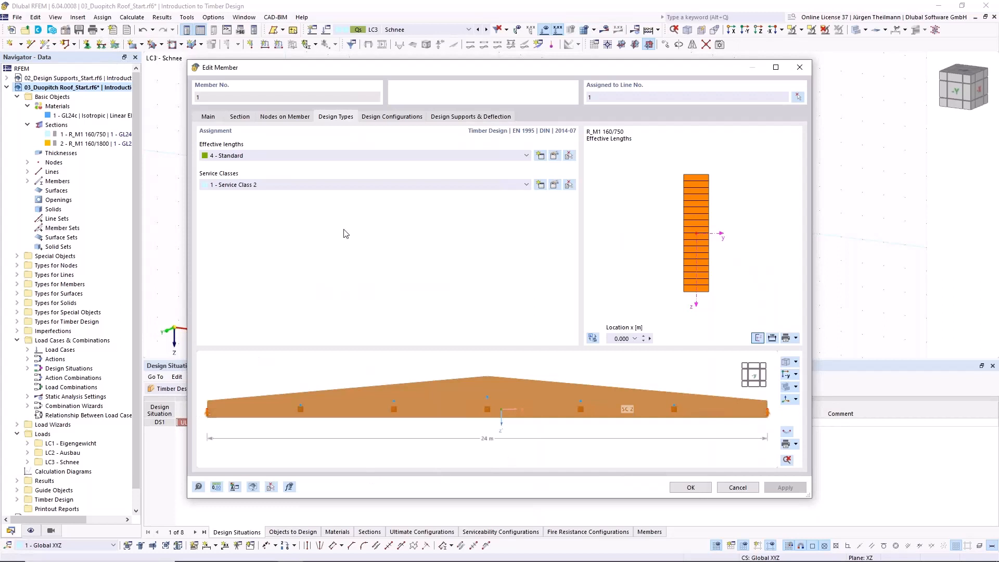
left_click(698, 488)
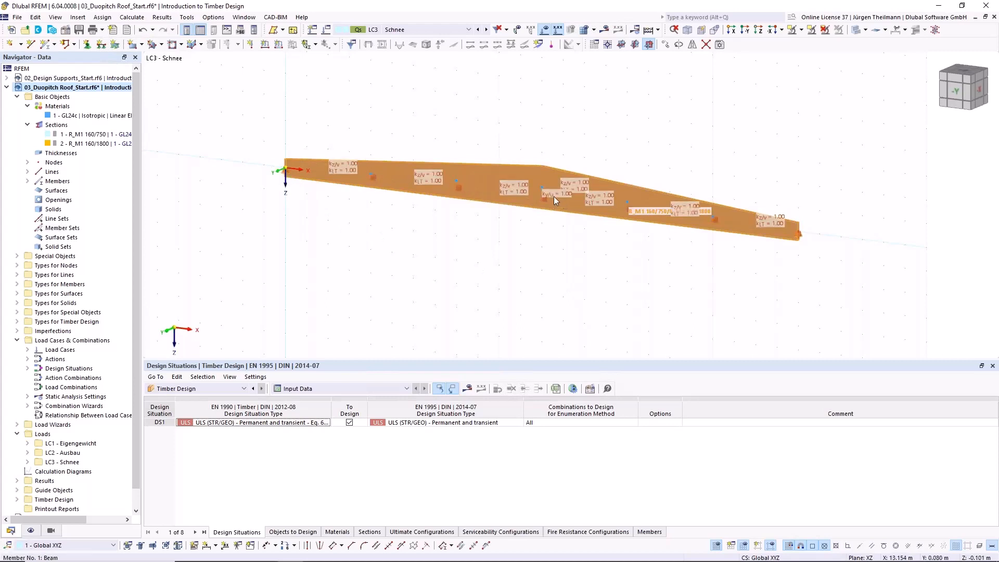
- Assign nodal support type 1, fixed in all three translations, to node 1 at the beam's start
left_click(89, 45)
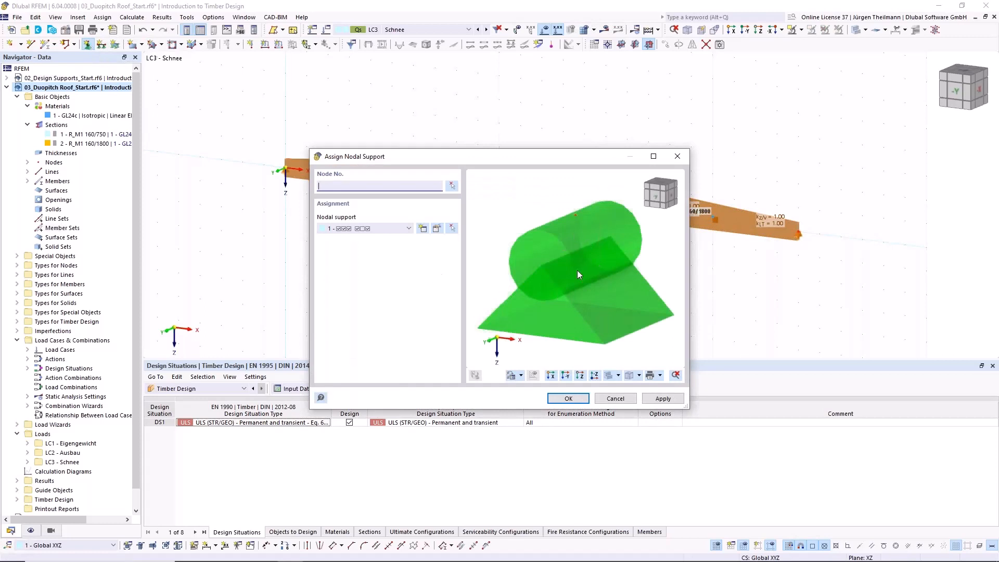
left_click(452, 186)
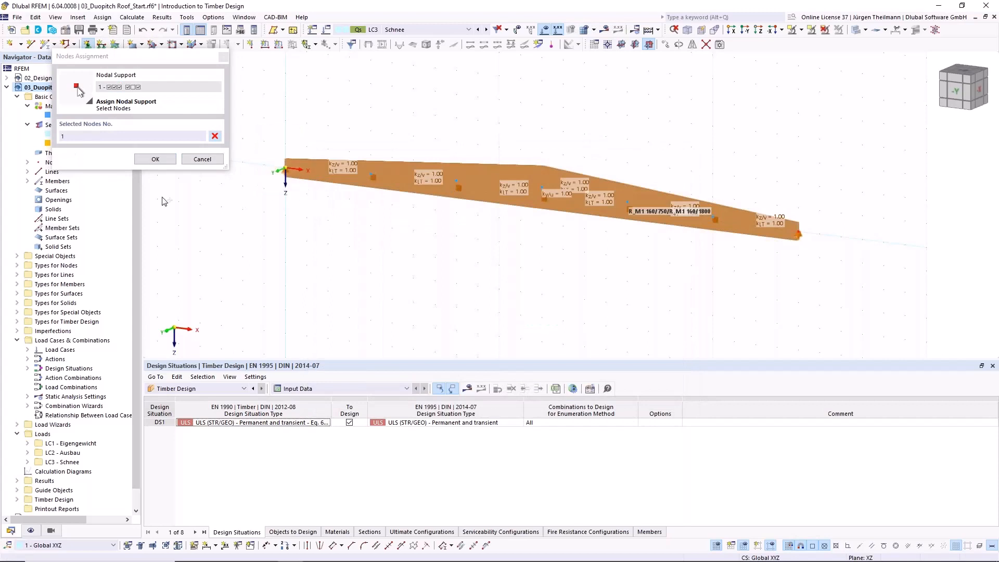
left_click(155, 159)
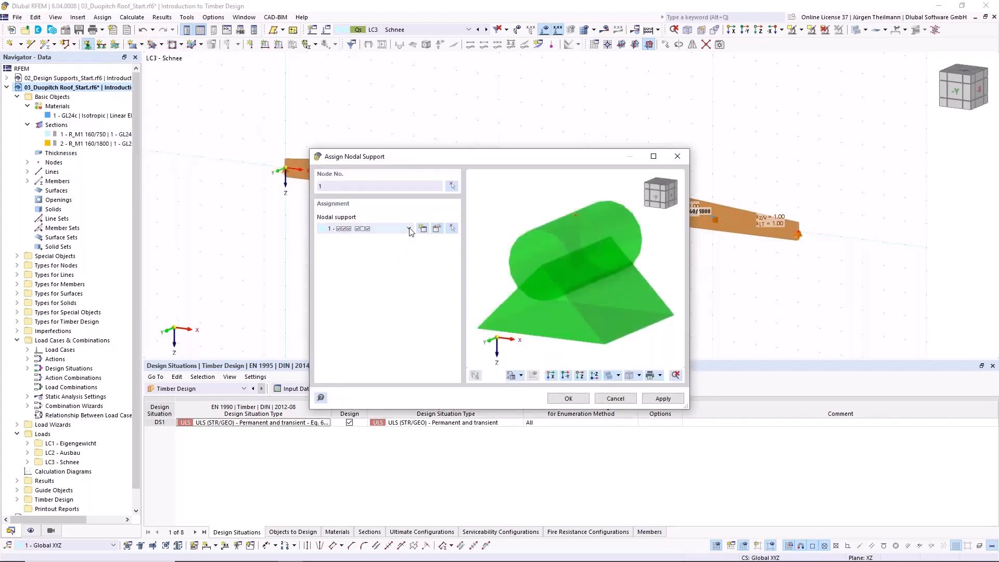
left_click(409, 229)
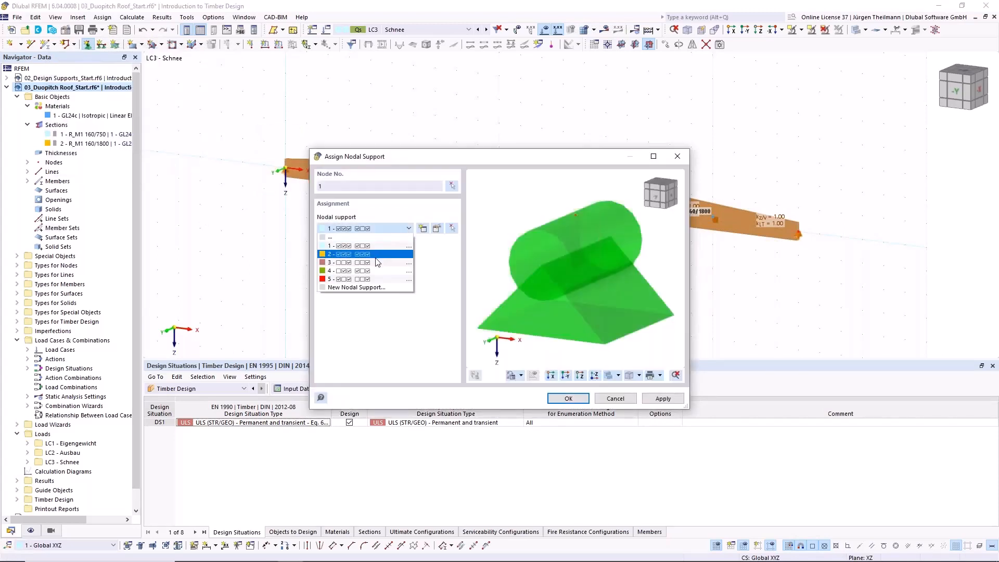
left_click(409, 230)
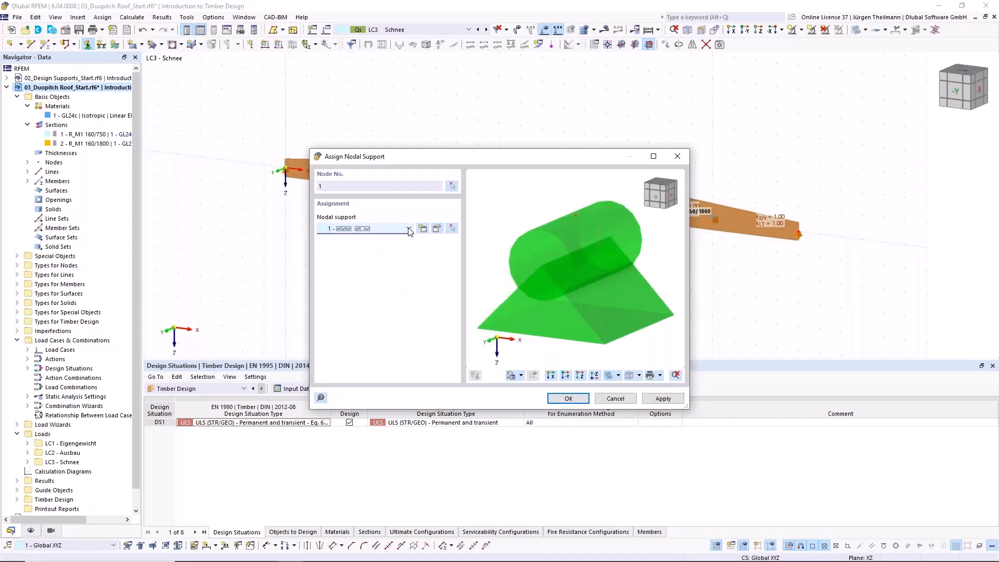
left_click(677, 402)
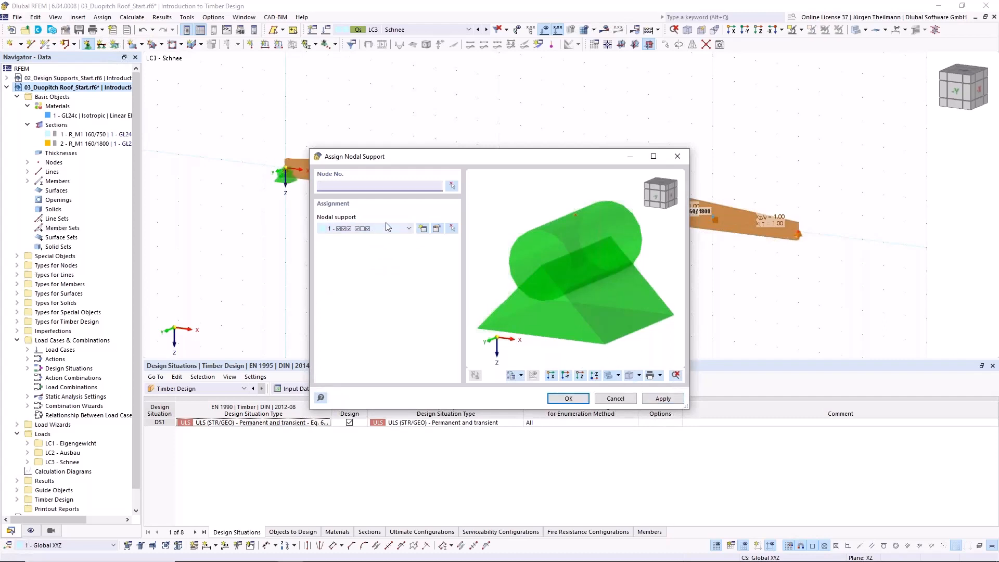
- Assign nodal support type 4, free to translate in X, to node 2 at the beam's end and finish the assignment
left_click(409, 228)
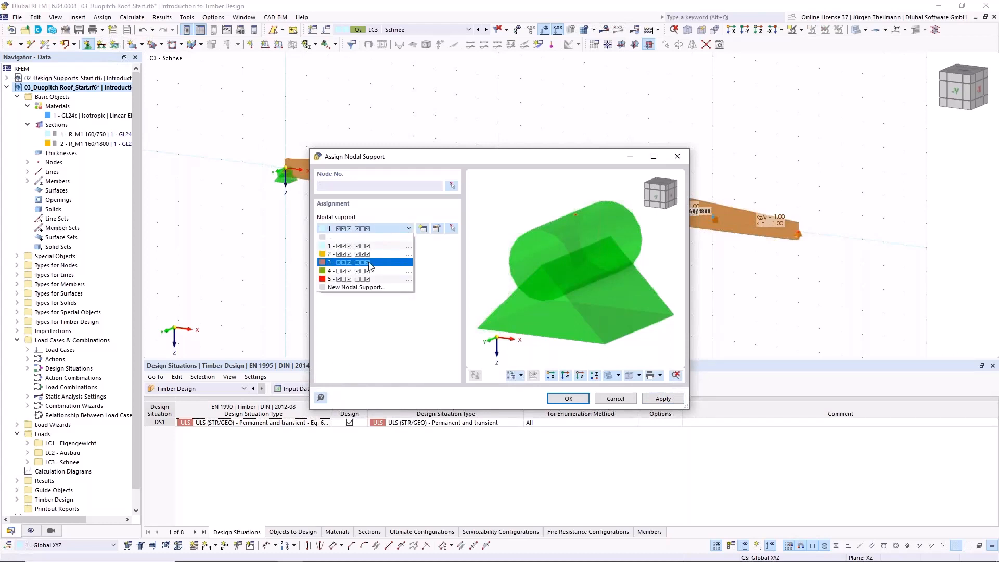
left_click(375, 271)
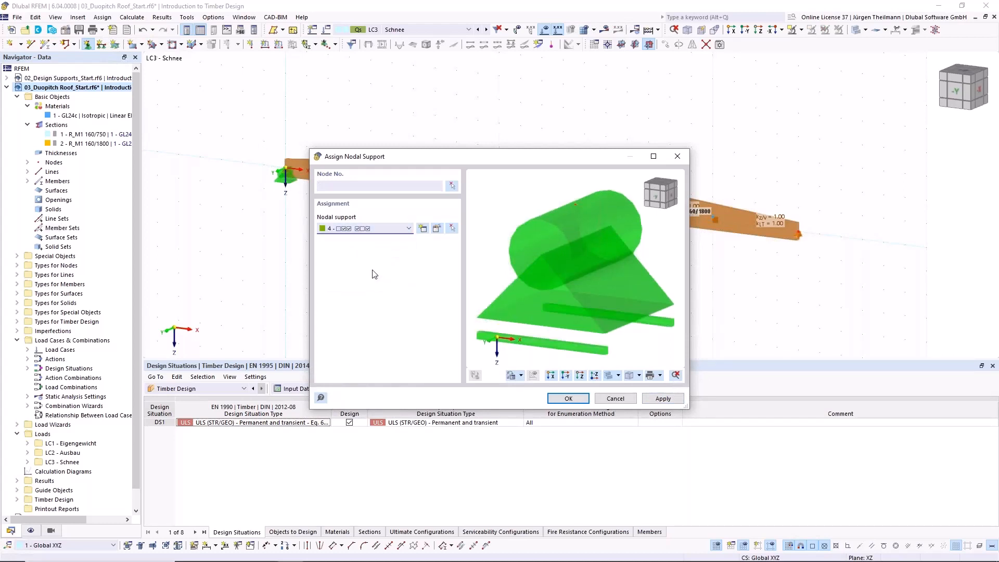
left_click(452, 186)
left_click(798, 235)
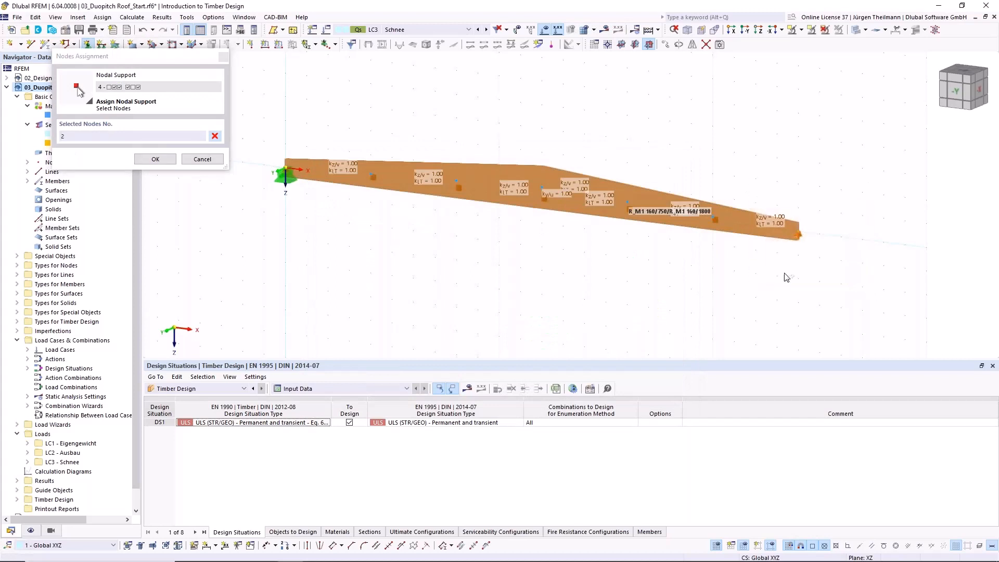
left_click(155, 158)
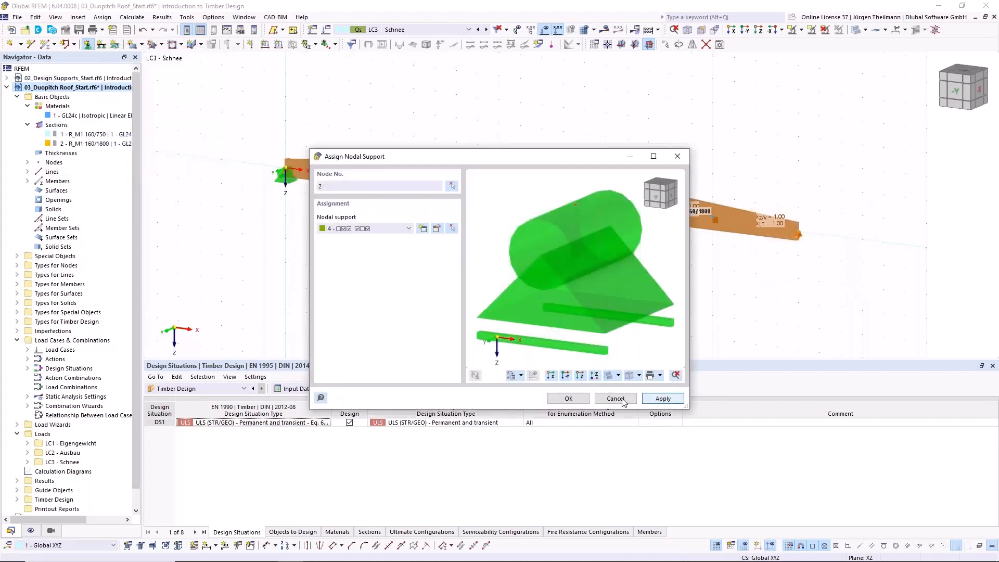
left_click(566, 399)
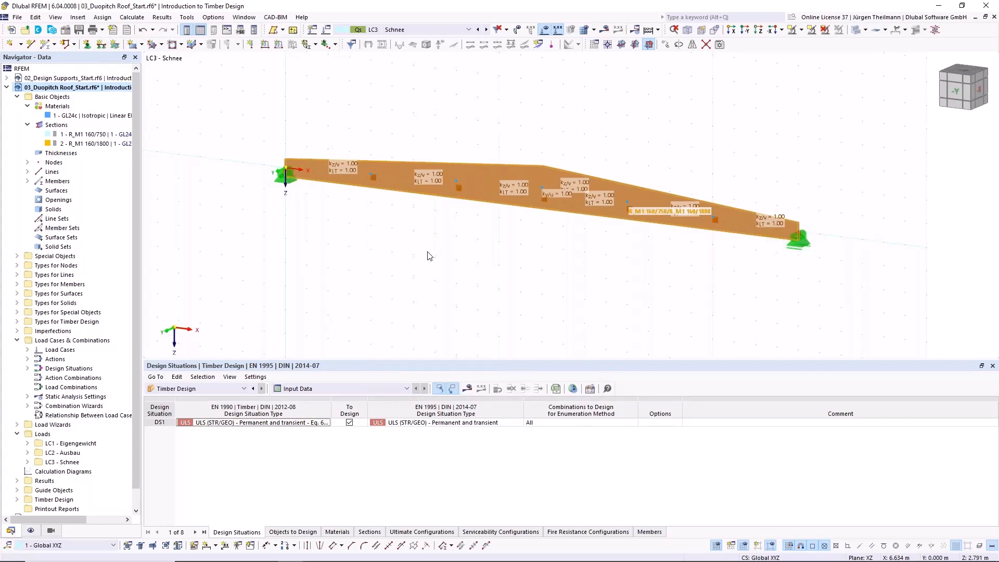
- Apply a uniform 1.02 kN/m force to member 1 in load case LC1 - Eigengewicht, acting globally in Z on true length
left_click(468, 30)
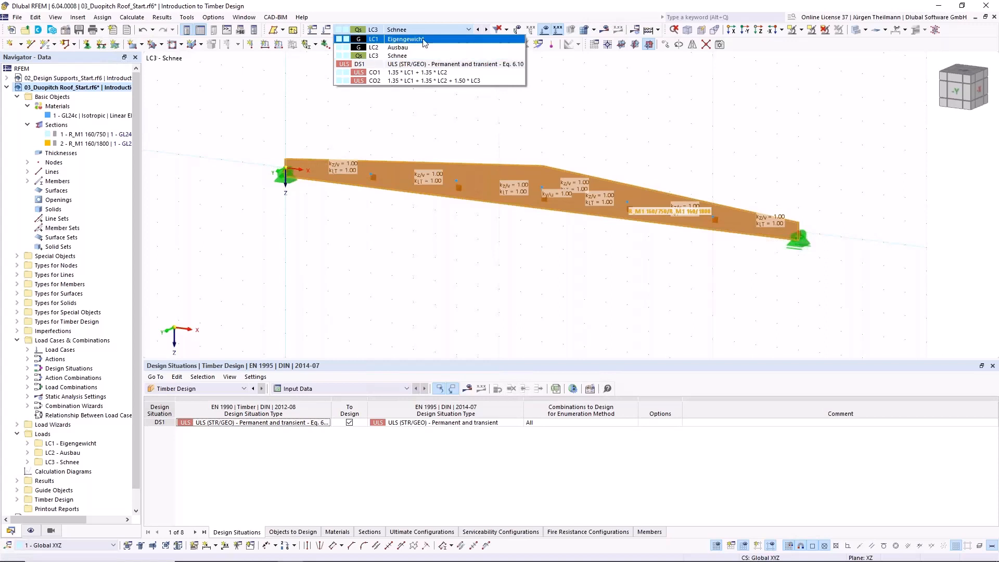
left_click(396, 39)
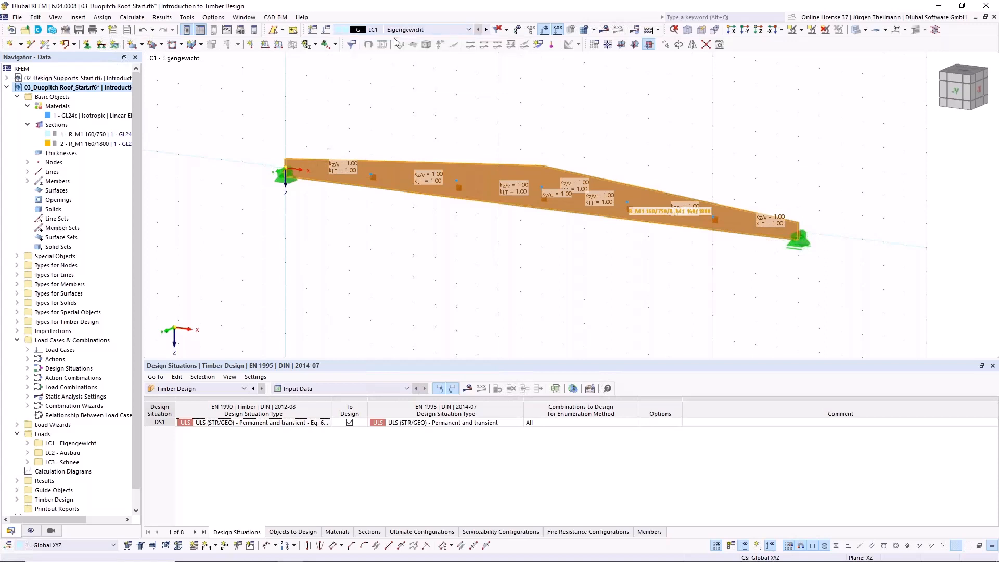
left_click(278, 46)
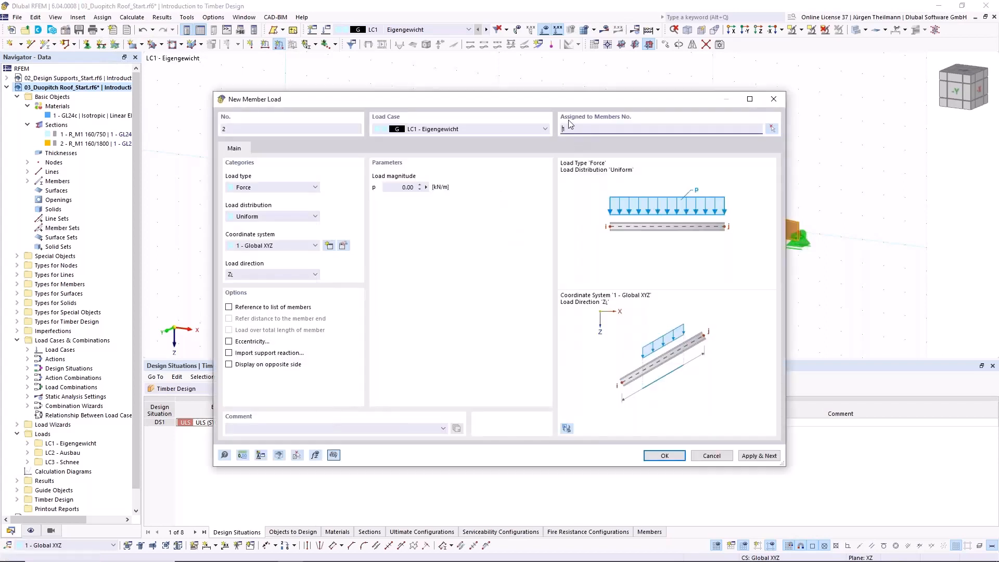
left_click(400, 187)
type("1")
left_click(267, 273)
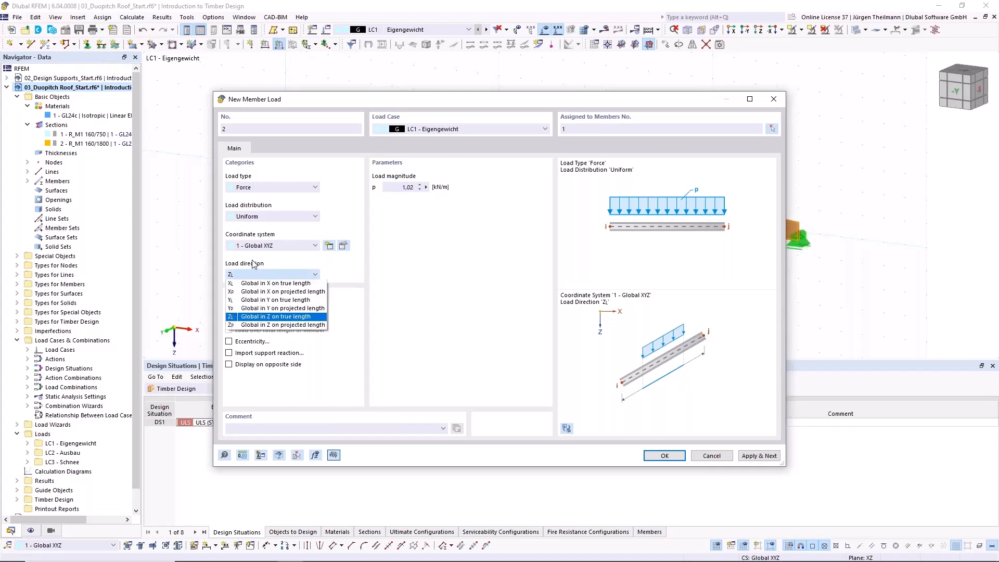
left_click(307, 318)
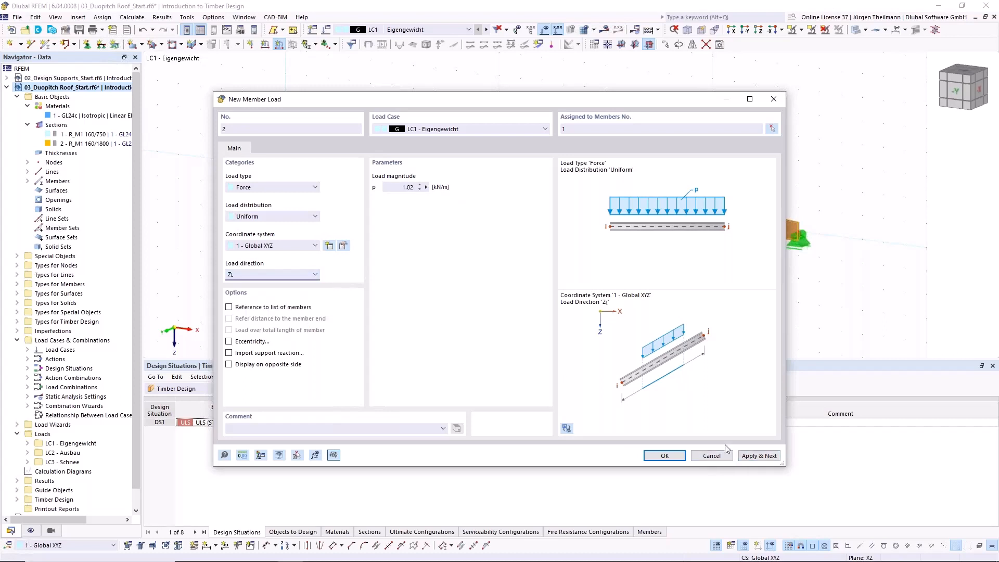
left_click(759, 457)
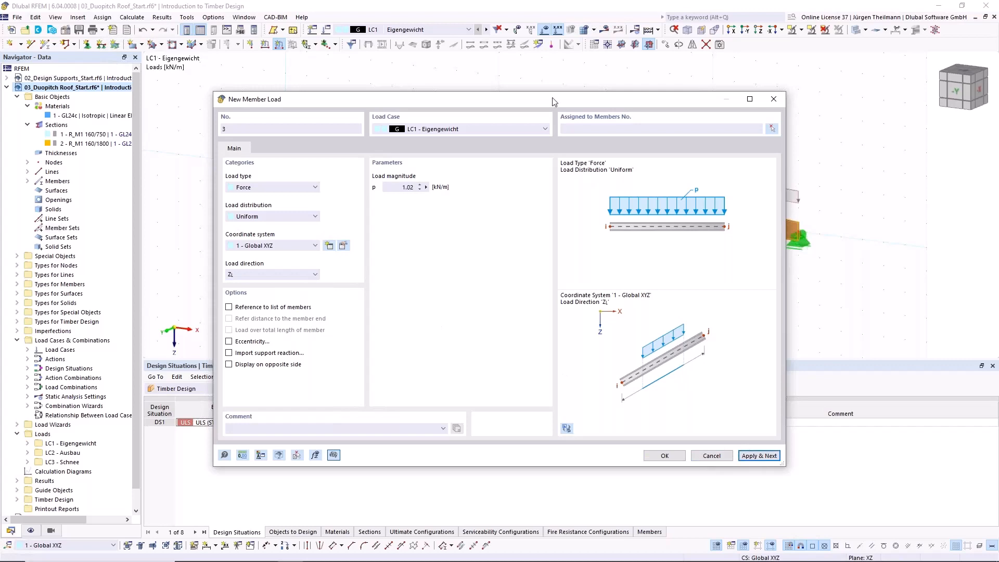
- Apply a uniform 2.70 kN/m force to member 1 in load case LC2 - Ausbau
mouse_move(553, 100)
left_mouse_down()
mouse_move(569, 241)
mouse_move(549, 92)
left_mouse_up()
left_click(539, 124)
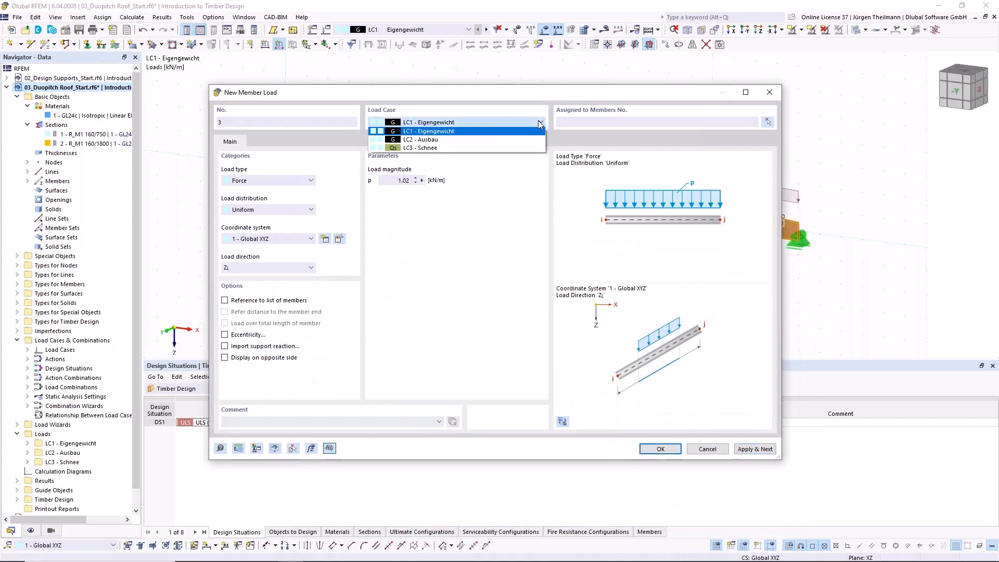
left_click(537, 147)
left_click(726, 122)
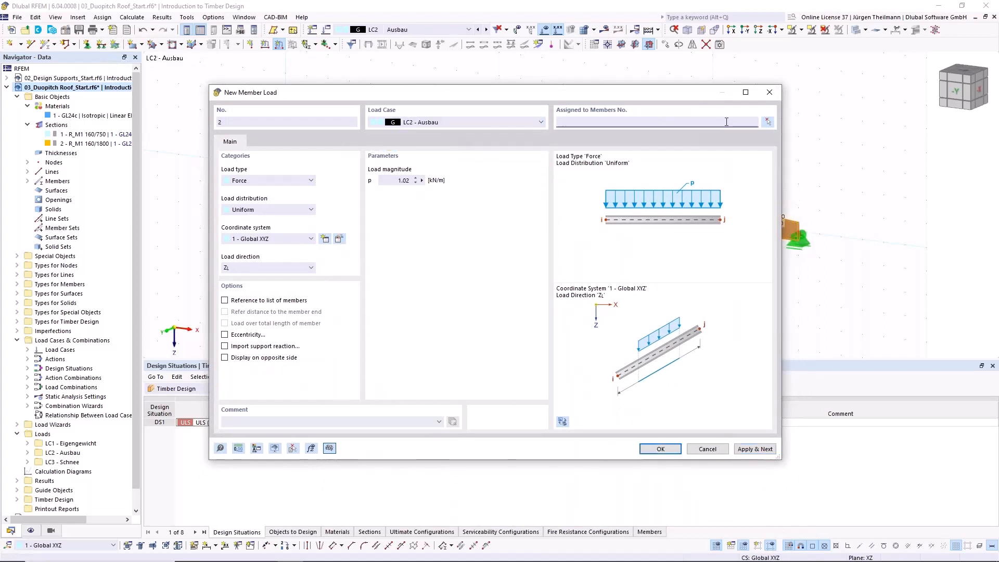
type("1")
double_click(398, 180)
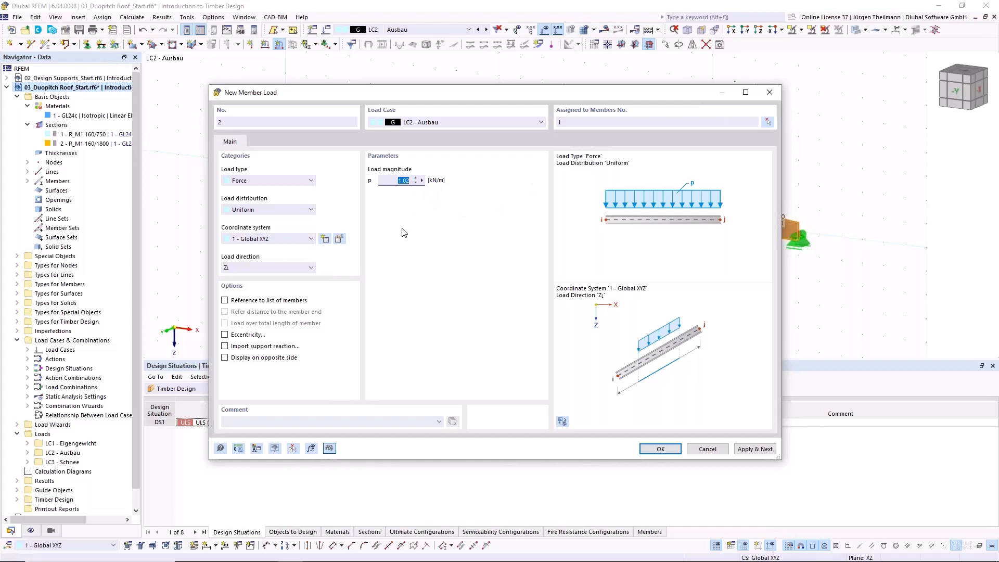
type("2,")
left_click(775, 450)
- Switch the new member load to load case LC3 - Schnee and assign it to member 1 by picking the beam
left_click_drag(556, 95, 566, 206)
left_click_drag(573, 242, 567, 105)
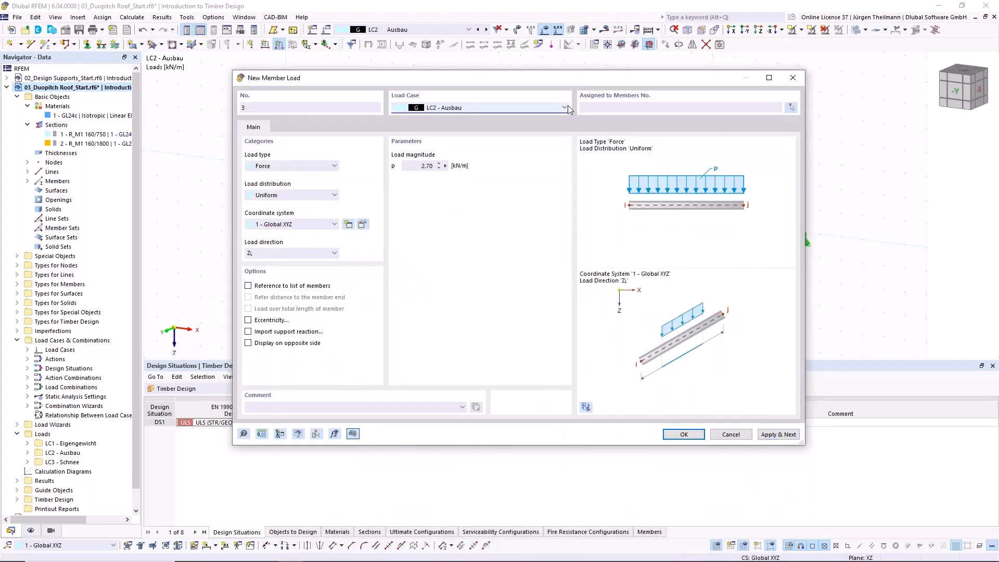
left_click(567, 105)
left_click(453, 136)
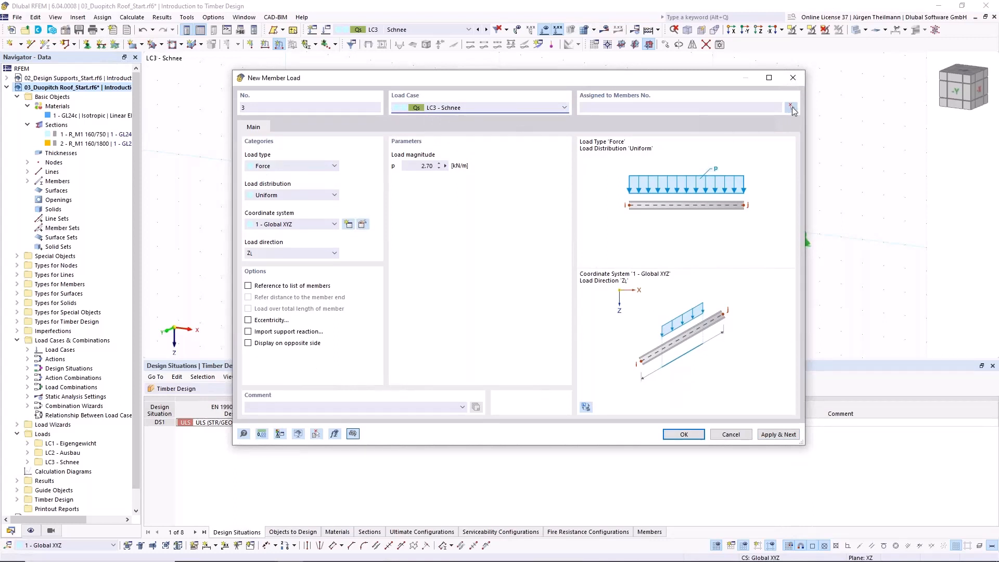
left_click(636, 106)
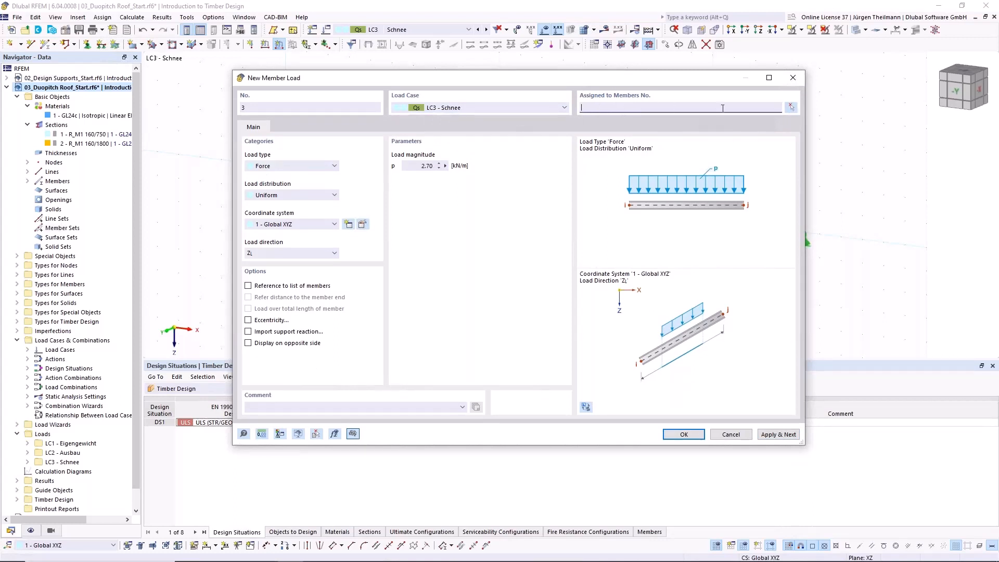
left_click(790, 107)
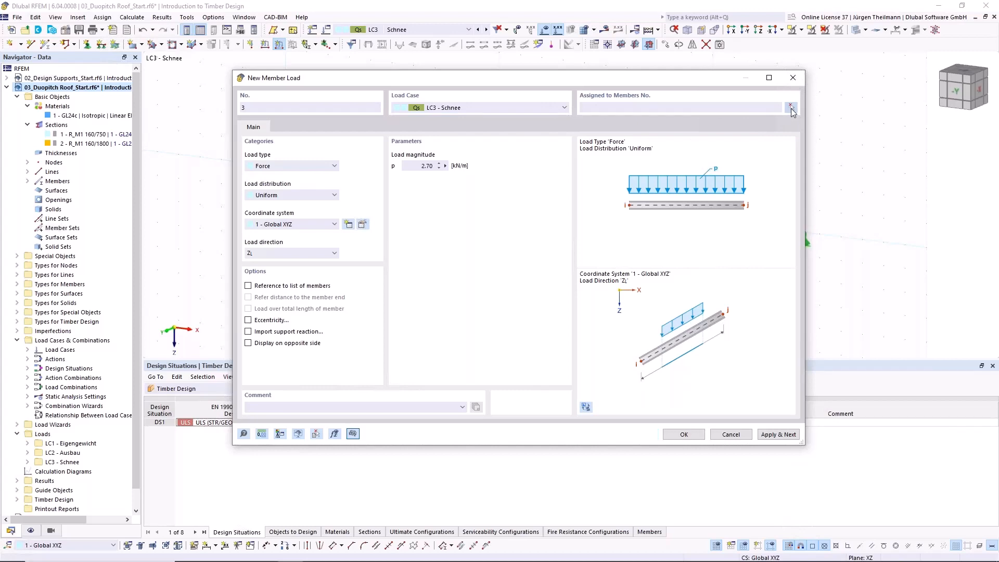
left_click(487, 179)
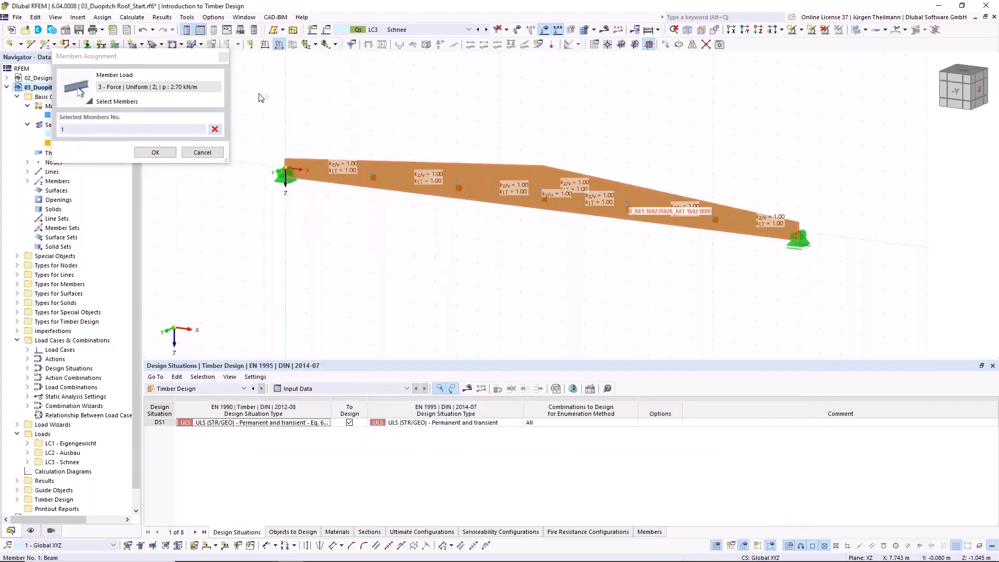
left_click(155, 152)
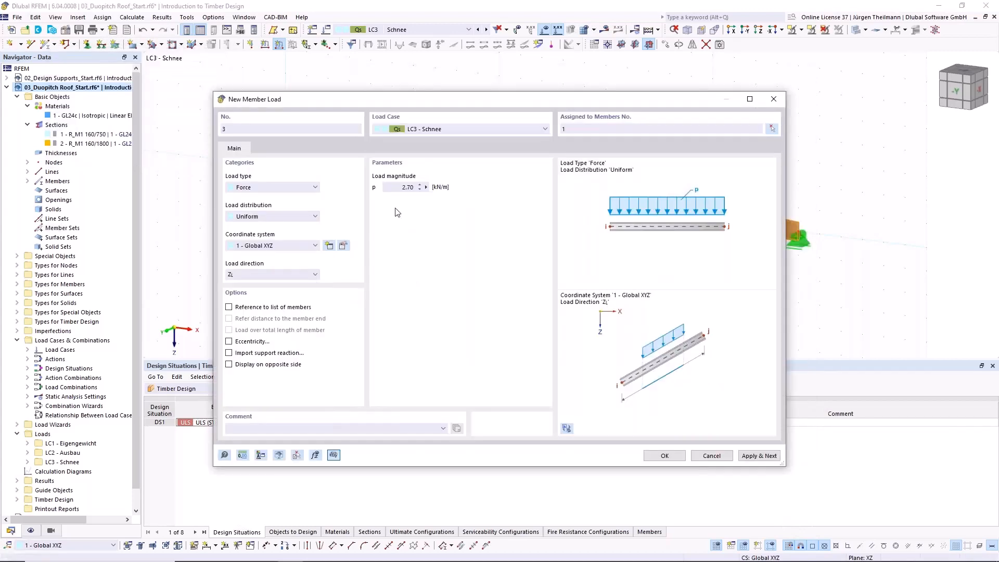
- Set the snow load to 3.15 kN/m acting globally in Z on projected length and create it
left_click(400, 188)
type("3.15")
left_click(315, 274)
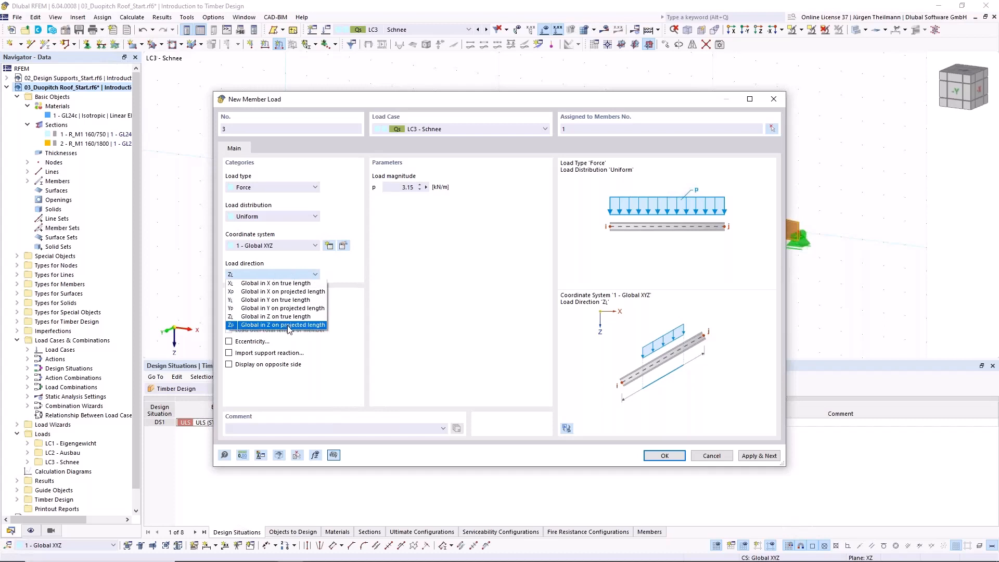
left_click(311, 325)
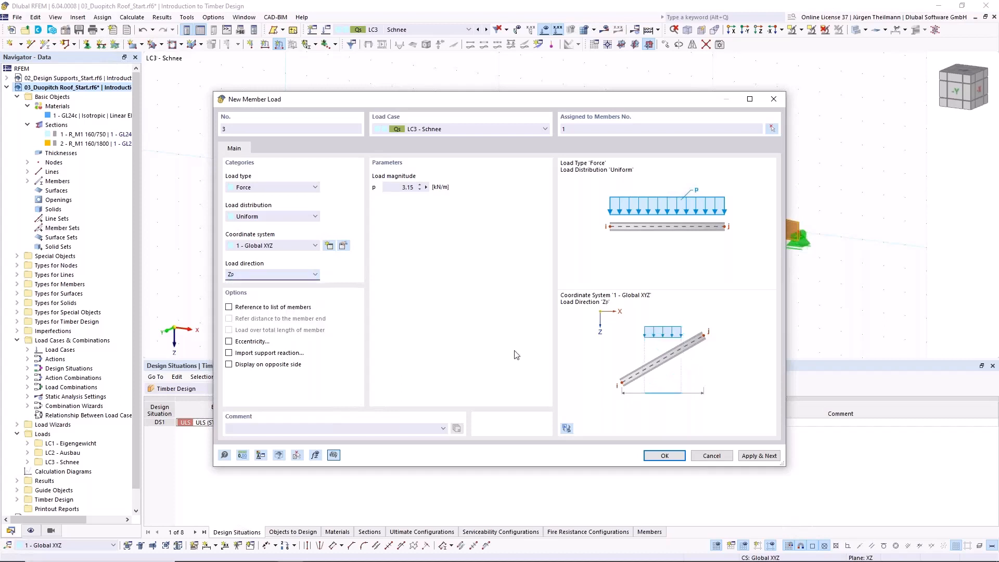
left_click(664, 457)
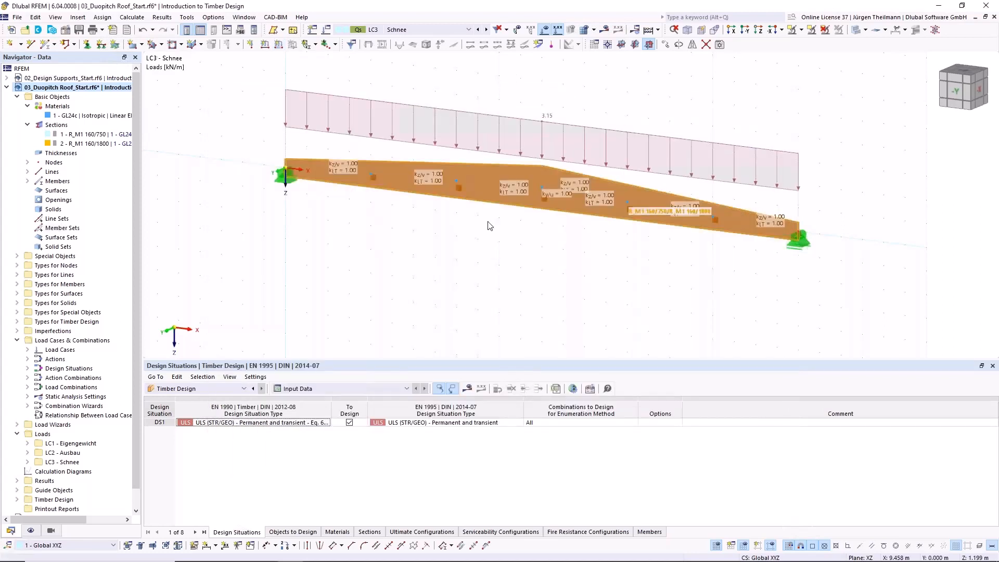
- Start the calculation, abort it at the plausibility check of coinciding nodes 3 and 6, and go to the node table
left_click(659, 30)
left_click(679, 44)
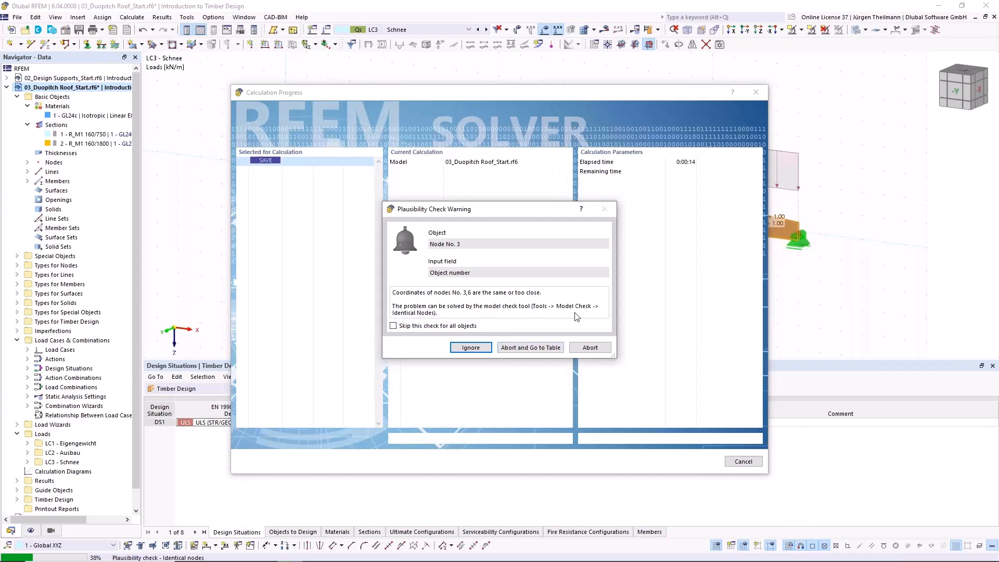
left_click(539, 350)
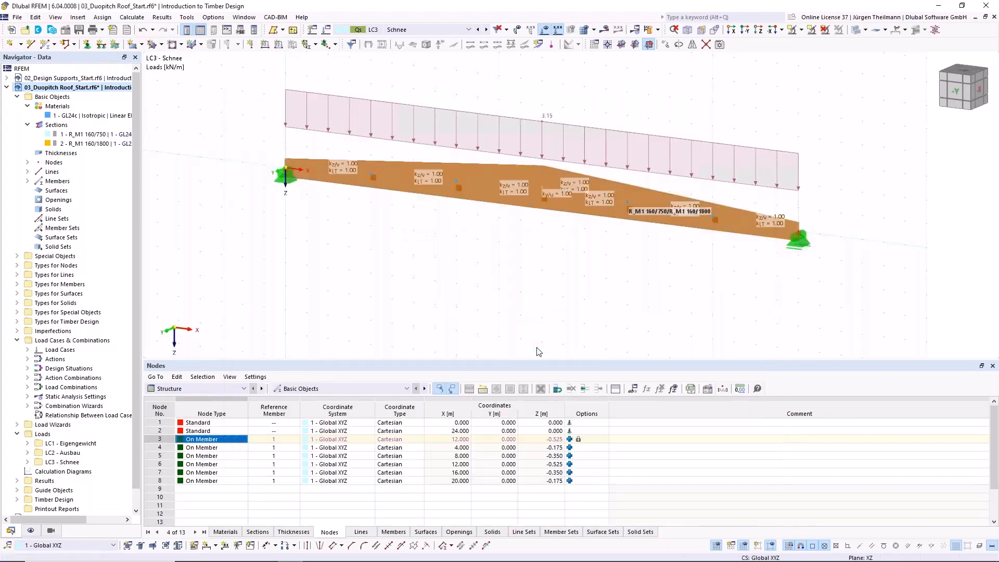
- Compare the coinciding nodes 3 and 6, delete node 6, and calculate the timber design
left_click(164, 441)
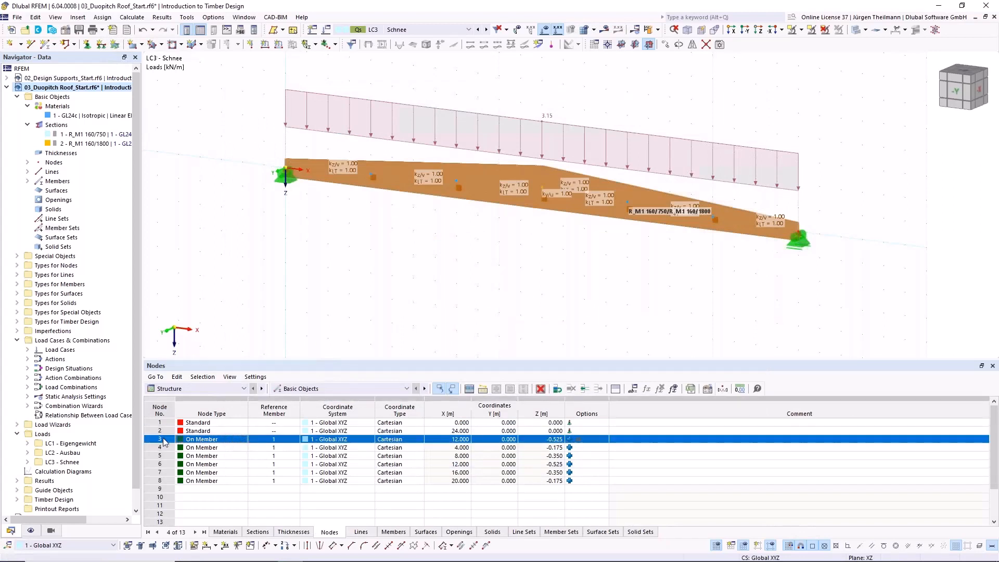
left_click(160, 464)
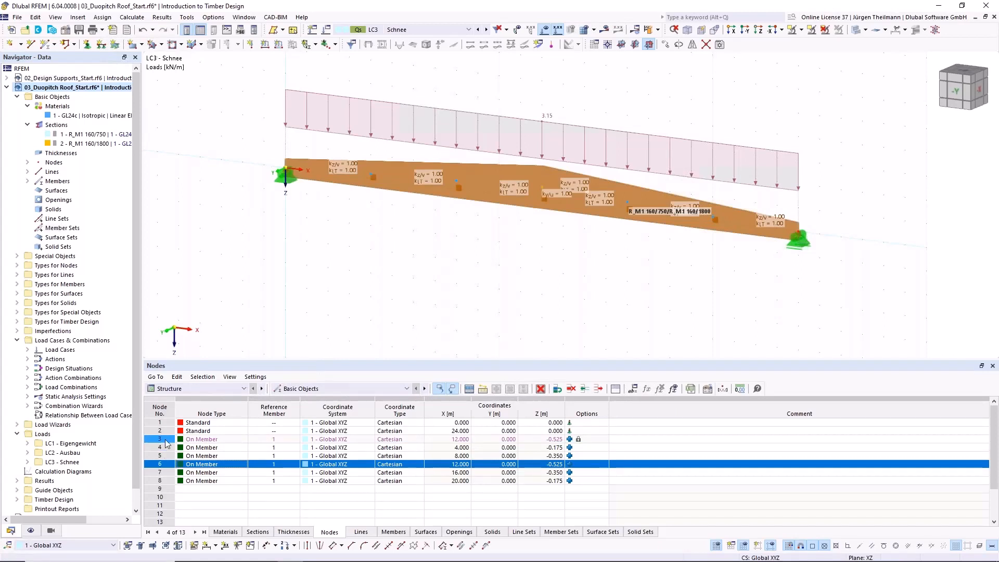
left_click(166, 441)
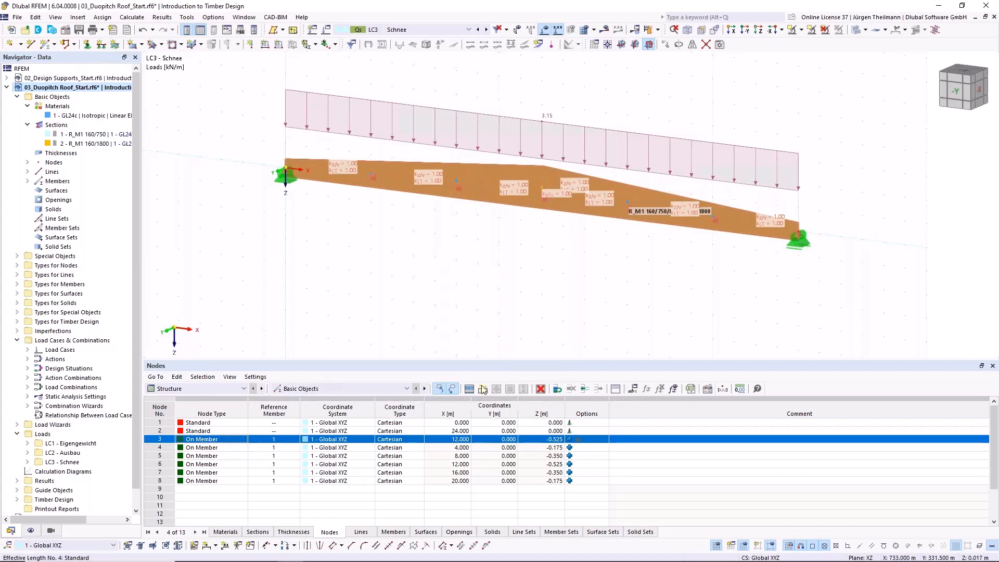
left_click(161, 464)
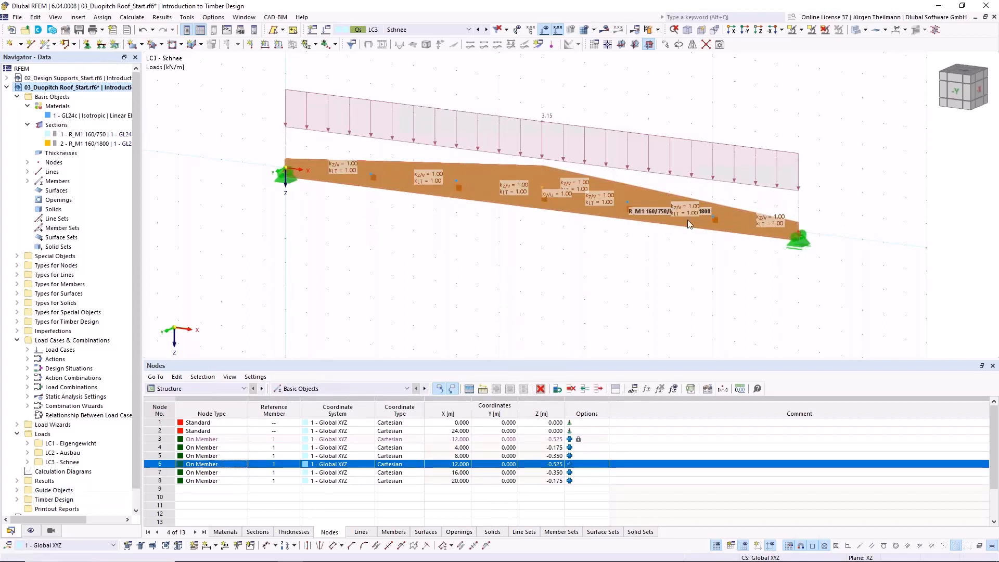
left_click(166, 440)
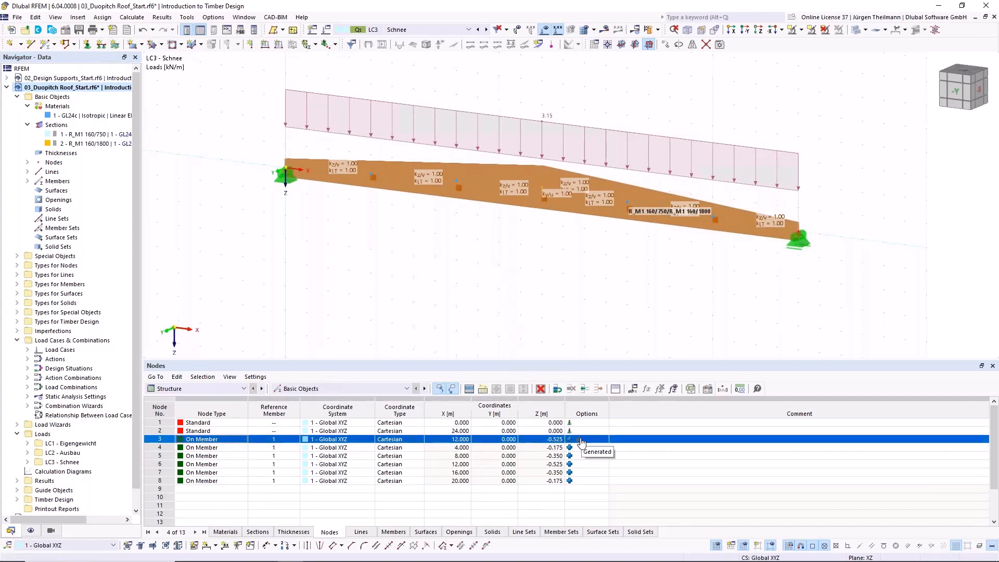
left_click(165, 465)
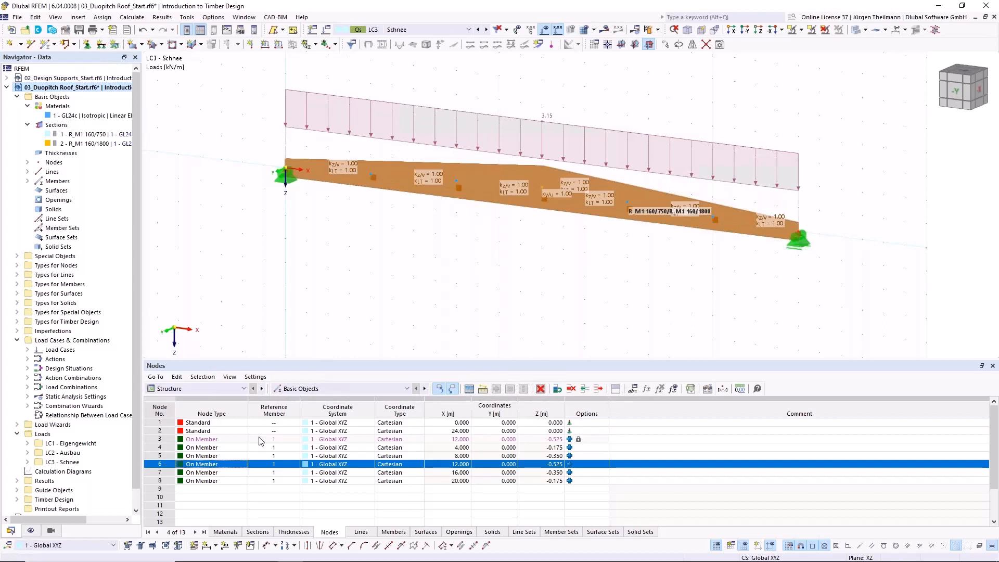
left_click(572, 389)
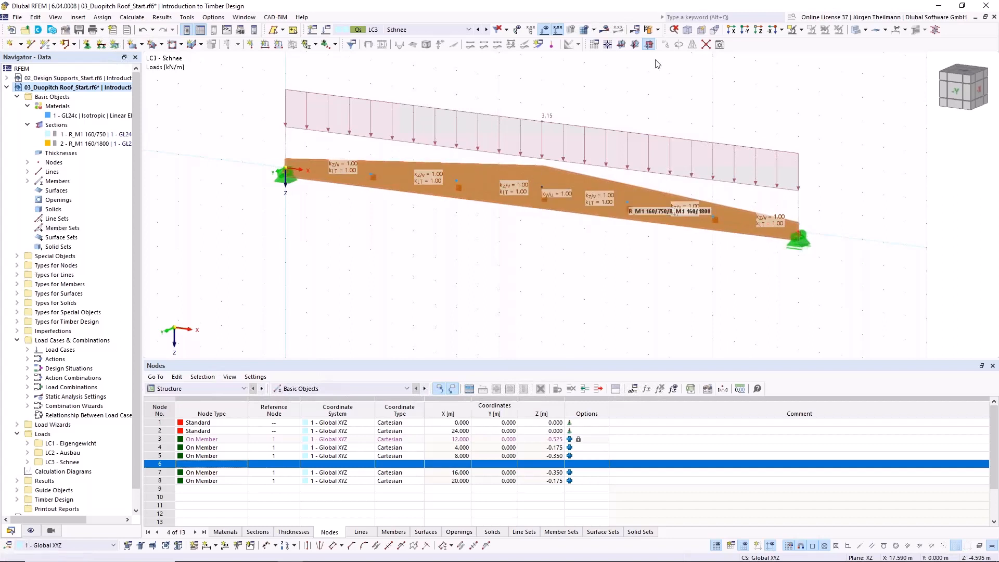
left_click(648, 30)
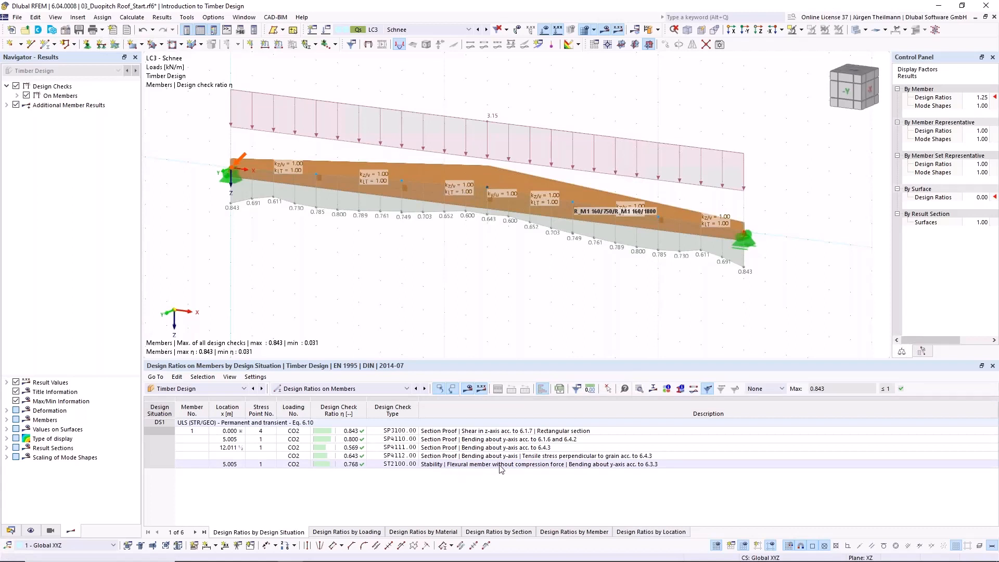
- Review the design check details of the ST2100.00 stability check for bending about the y-axis
left_click(556, 464)
double_click(556, 465)
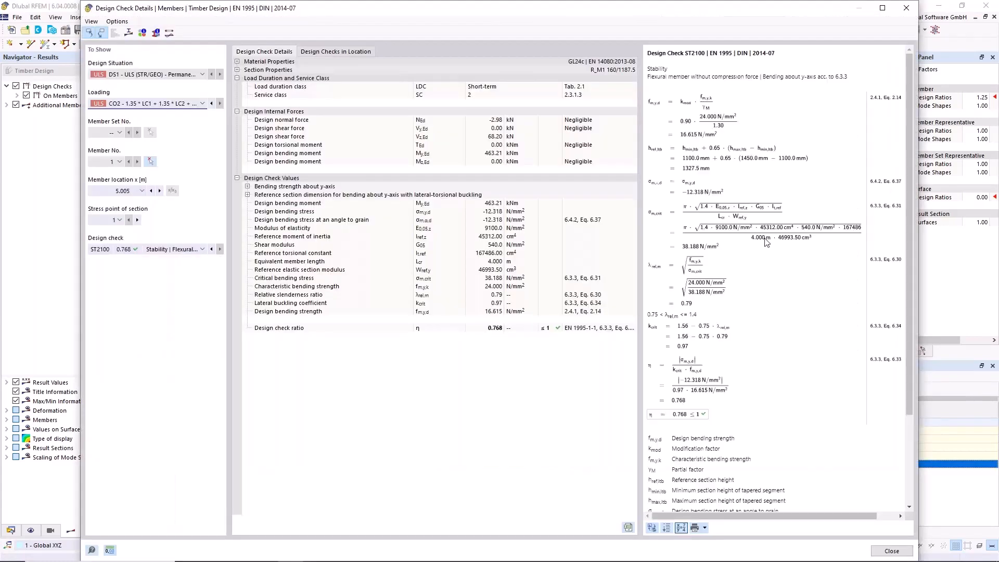
left_click(890, 552)
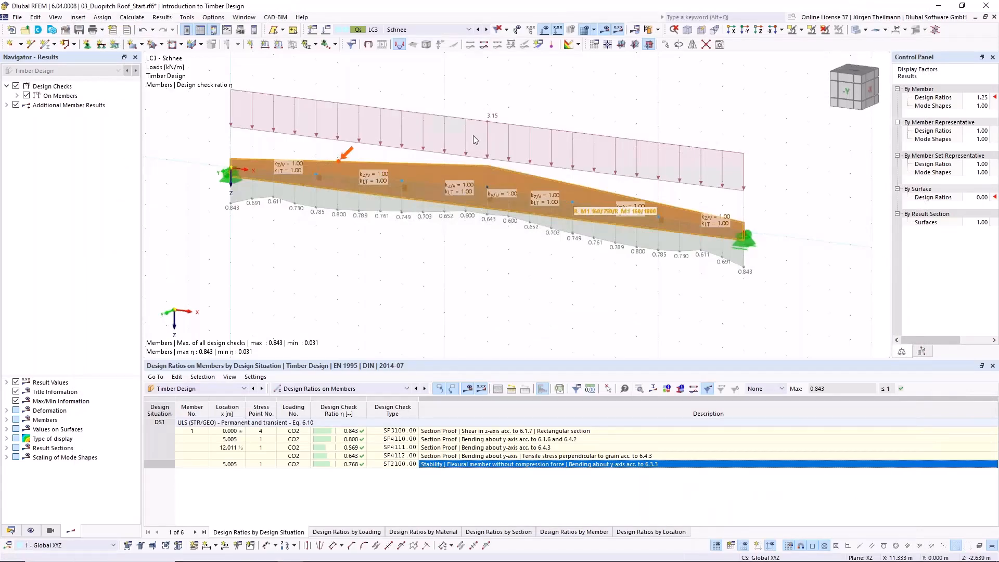
- View the beam along -Y and show its ratio envelope as the maximum of selected design checks, excluding the SP3100.00 shear check
left_click(849, 94)
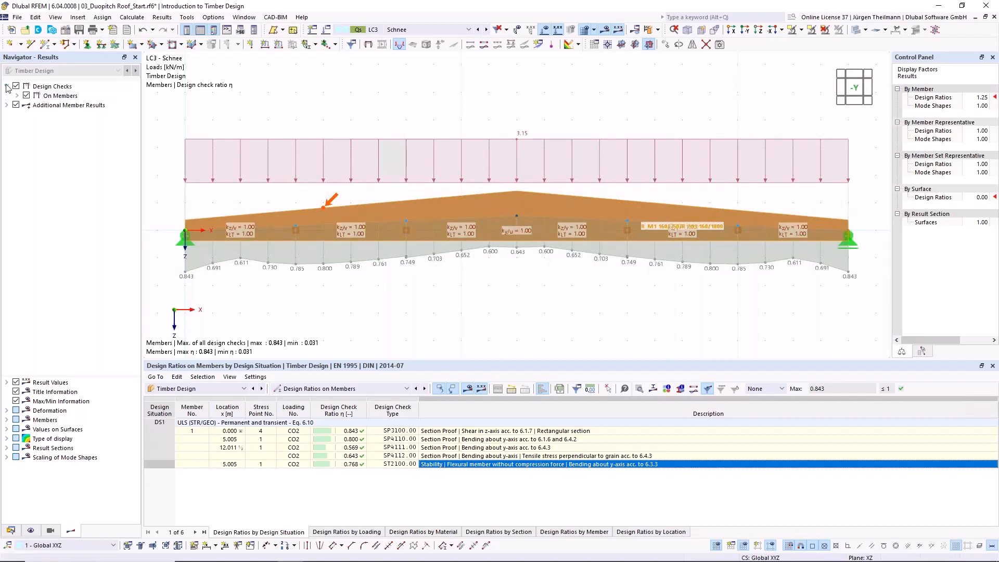
left_click(17, 96)
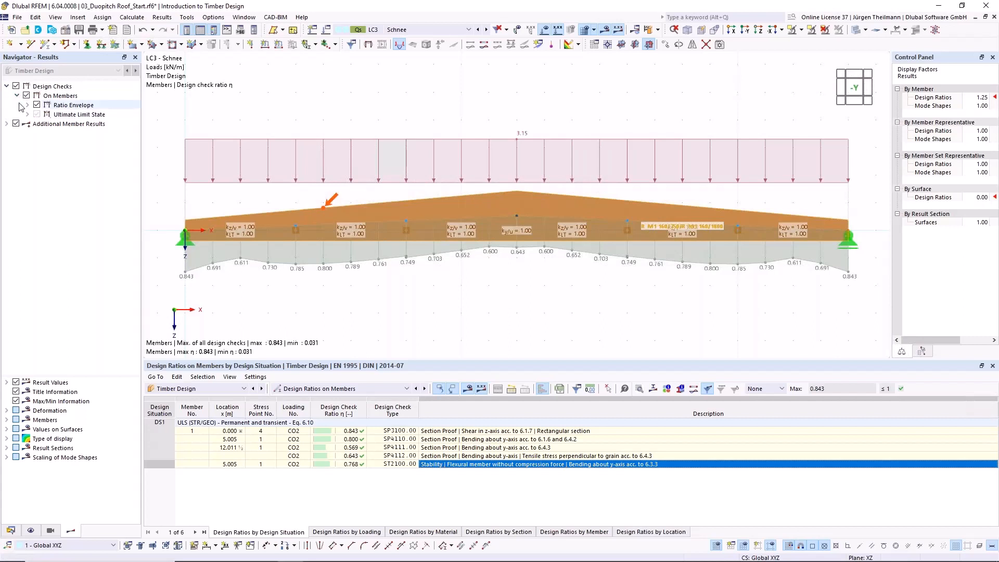
left_click(37, 105)
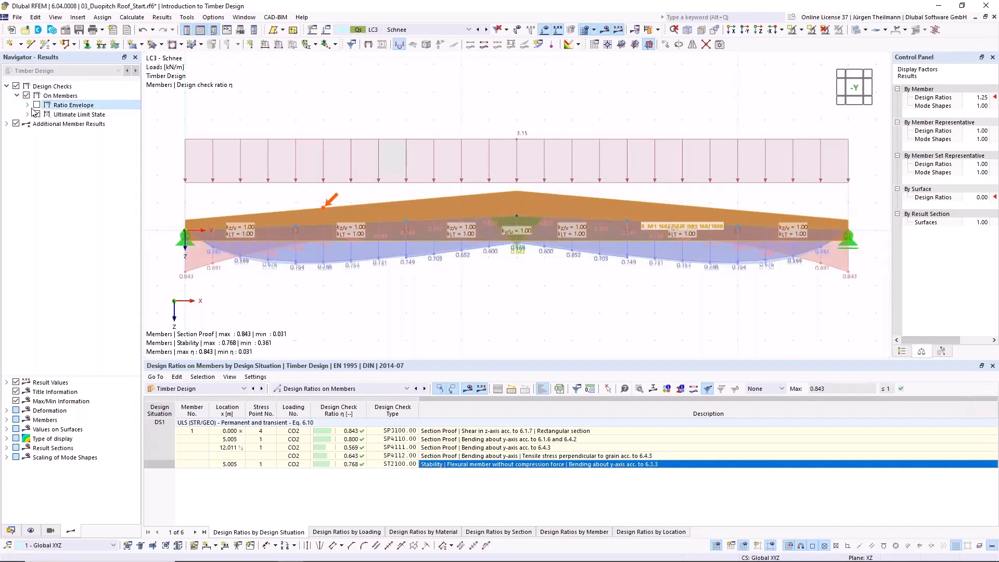
left_click(27, 105)
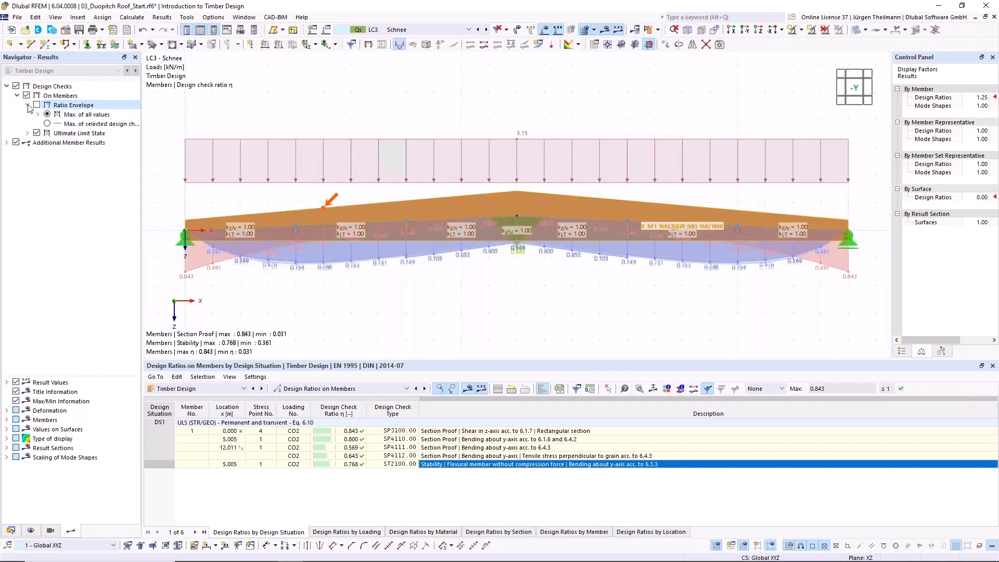
left_click(48, 124)
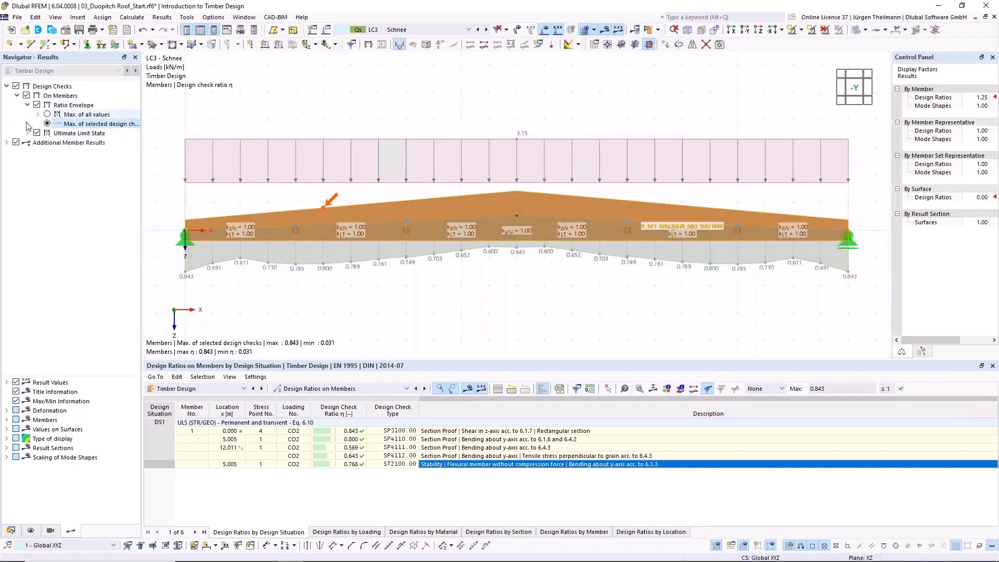
left_click(28, 133)
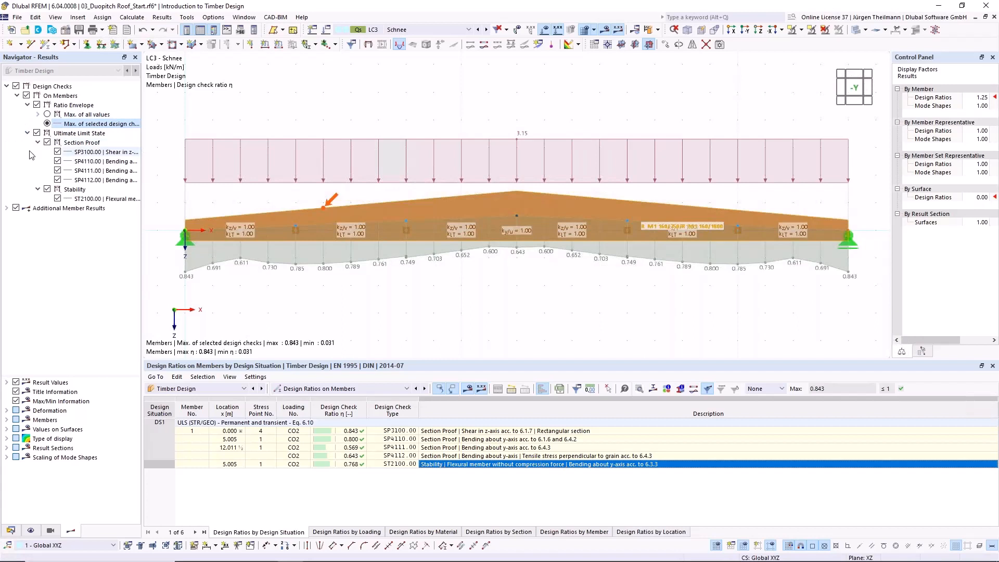
left_click(58, 152)
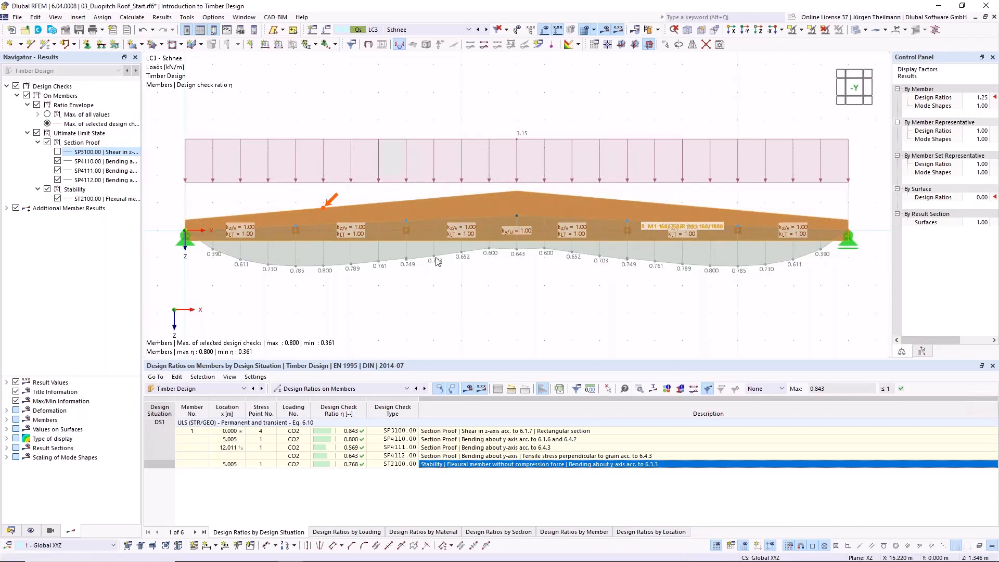
- Set the member mesh divisions for result diagrams, special members, max/min values and straight members to 2, and recalculate
left_click(133, 17)
left_click(142, 166)
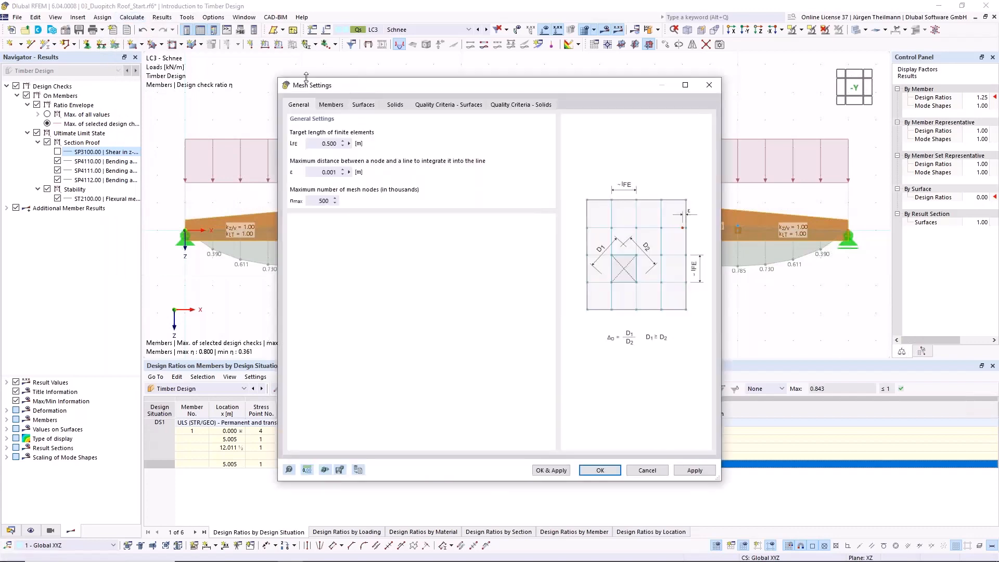
left_click(329, 106)
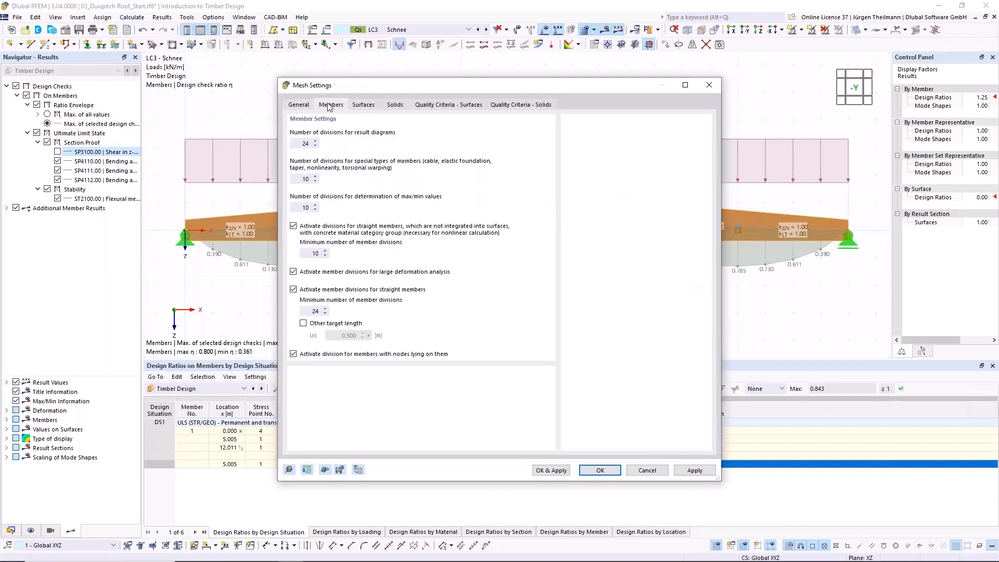
double_click(306, 144)
key("Tab")
type("2")
key("Tab")
type("2")
key("Tab")
key("Tab")
key("Tab")
type("2")
left_click(604, 470)
left_click(647, 30)
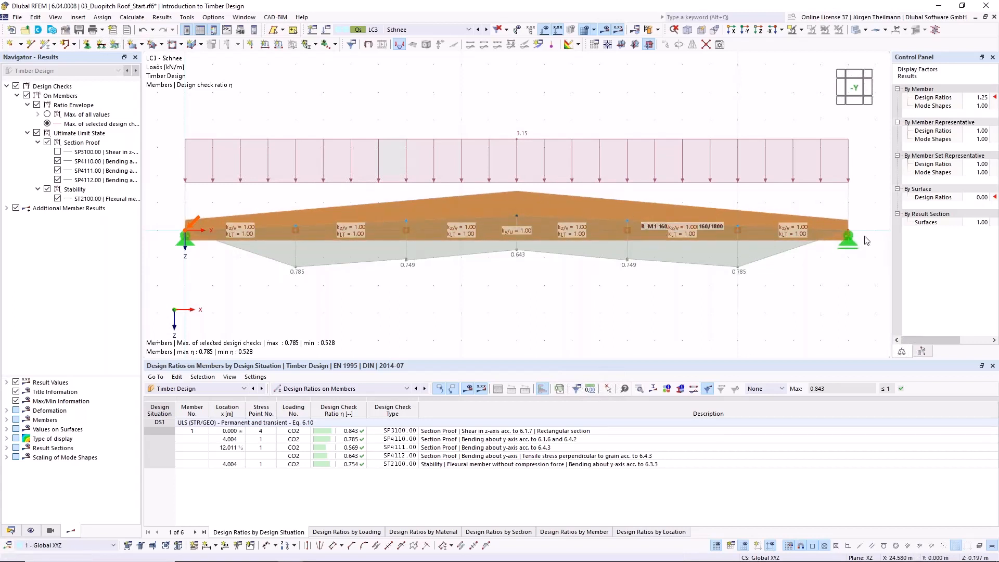
- Set the mesh divisions to 48 for result diagrams and straight members, 10 for the other member division settings, and recalculate
left_click(142, 18)
left_click(155, 162)
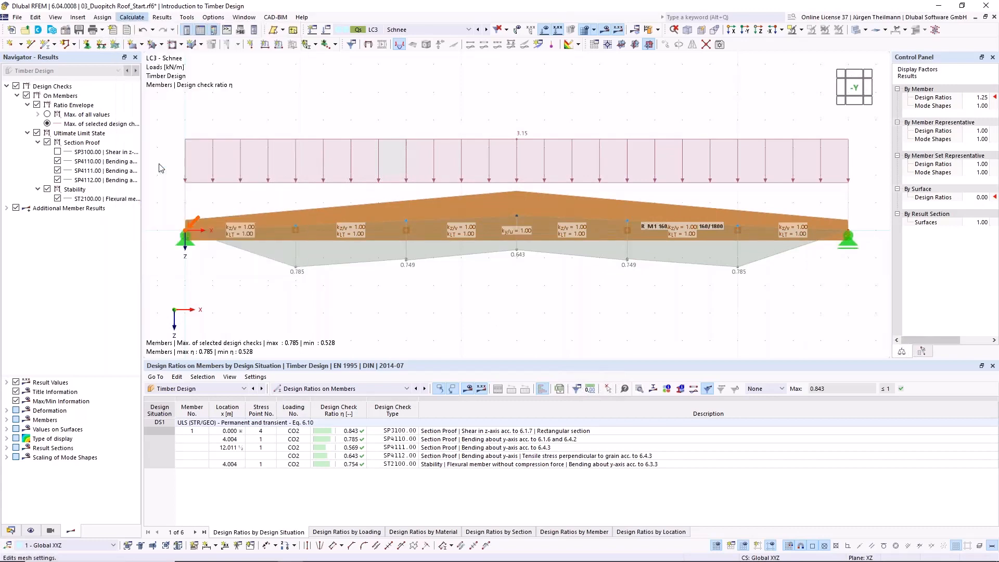
left_click(331, 104)
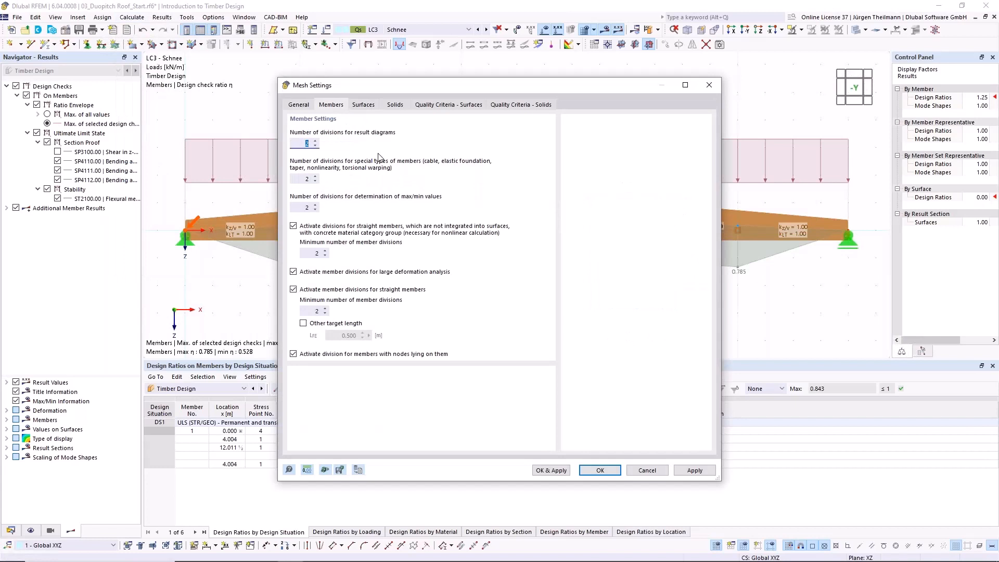
type("48")
key("Tab")
type("10")
key("Tab")
type("10")
key("Tab")
key("Tab")
type("10")
key("Tab")
key("Tab")
key("Tab")
type("48")
left_click(599, 470)
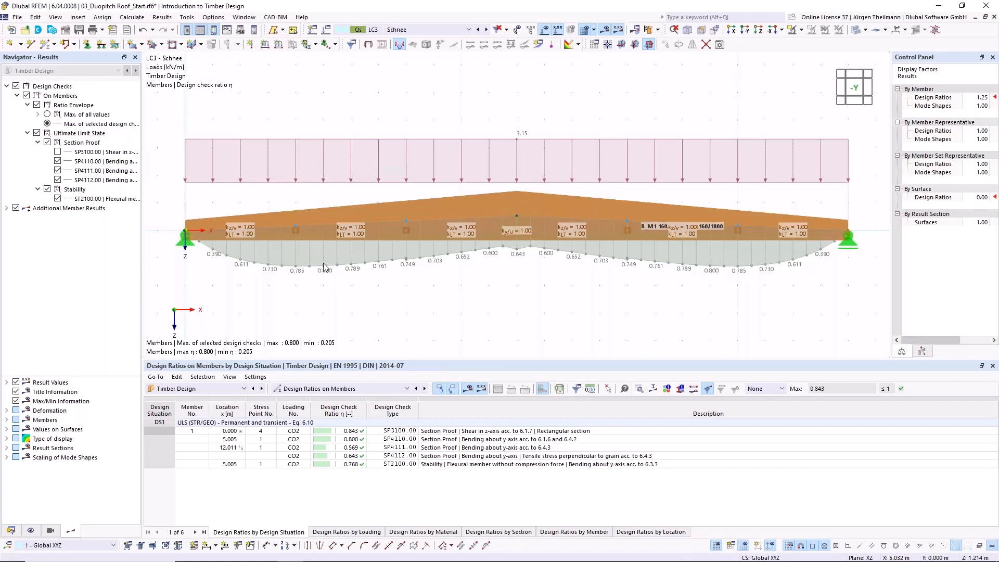
- Review the design check details of the SP4110.00 section proof for bending about the y-axis
left_click(432, 441)
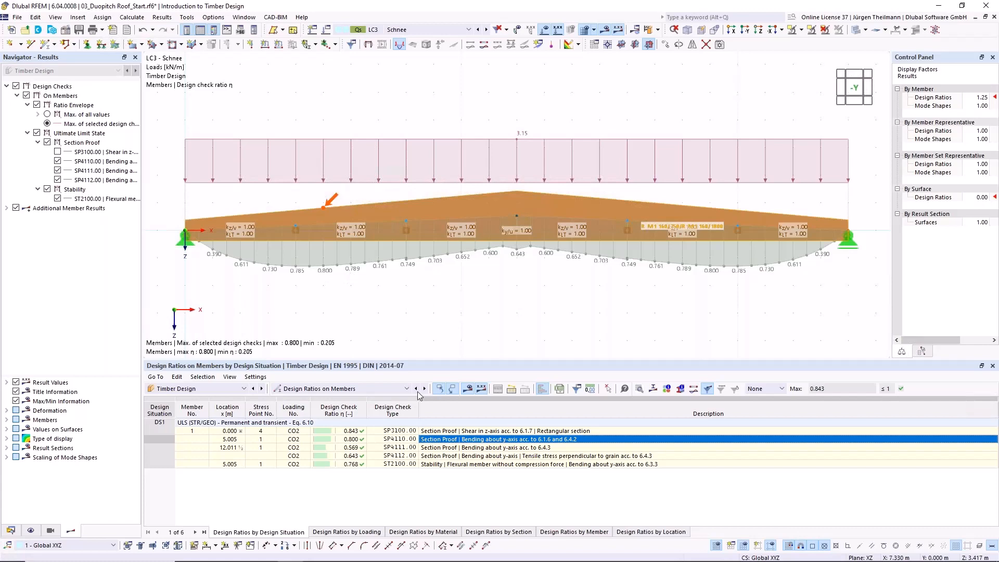
double_click(466, 444)
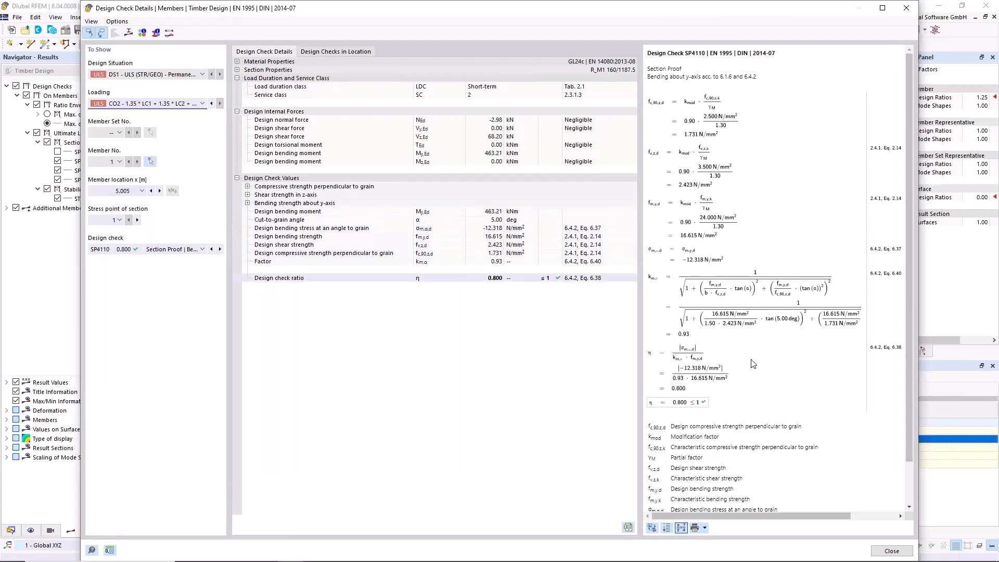
left_click(891, 551)
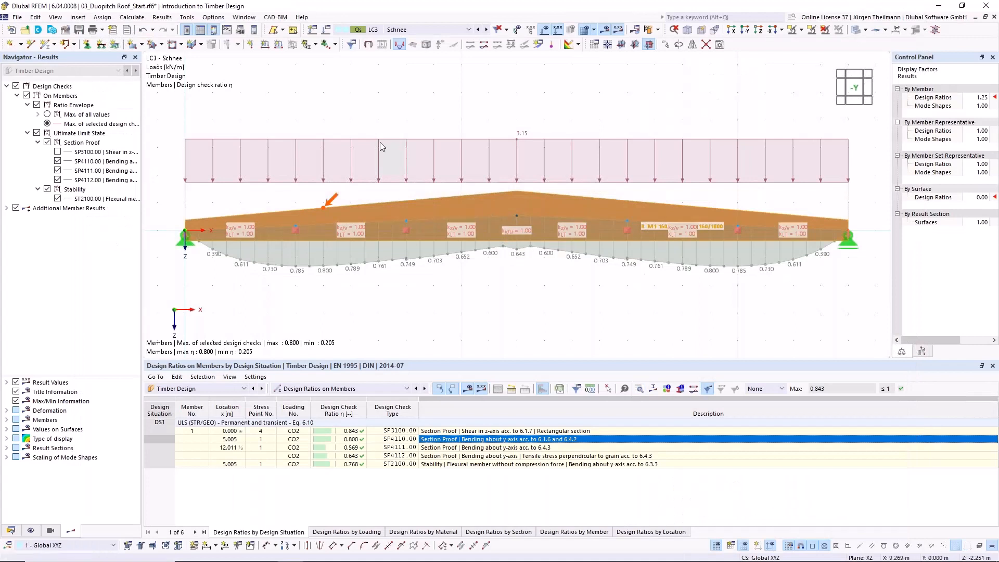
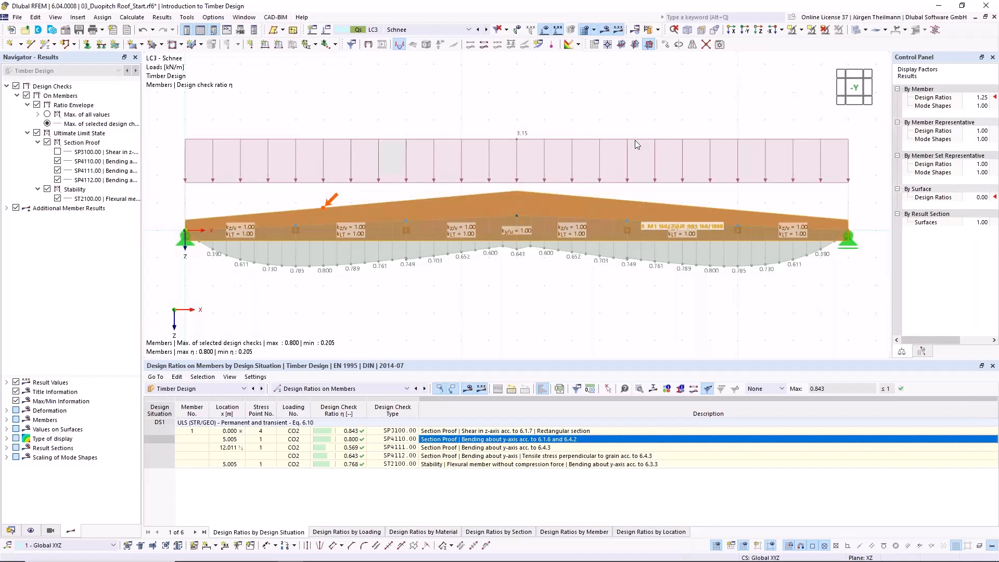
- Switch to the model 04_Timber Truss Beam_Start.rf6 and list its predefined materials and sections
left_click(10, 531)
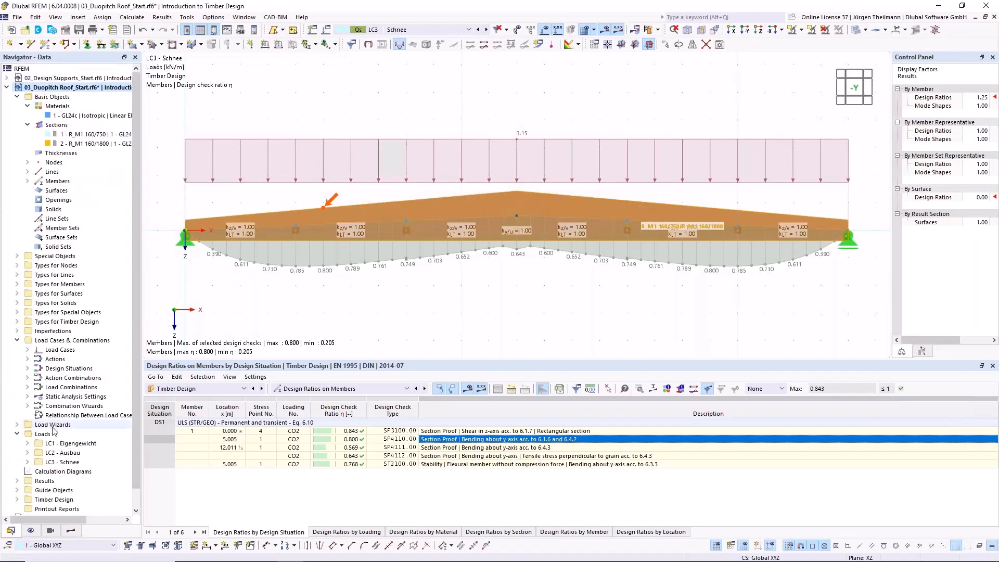
left_click(7, 88)
double_click(36, 101)
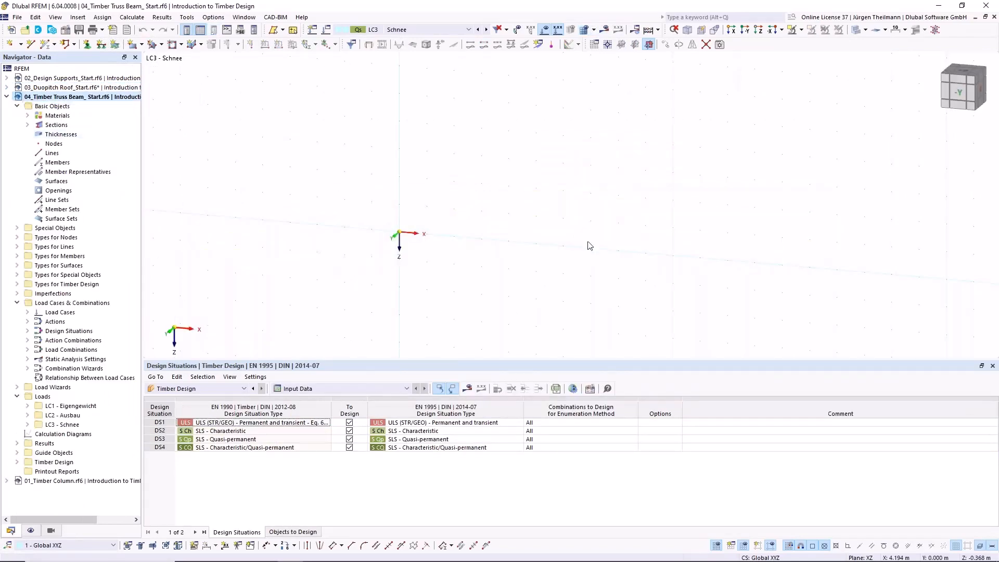
left_click(27, 116)
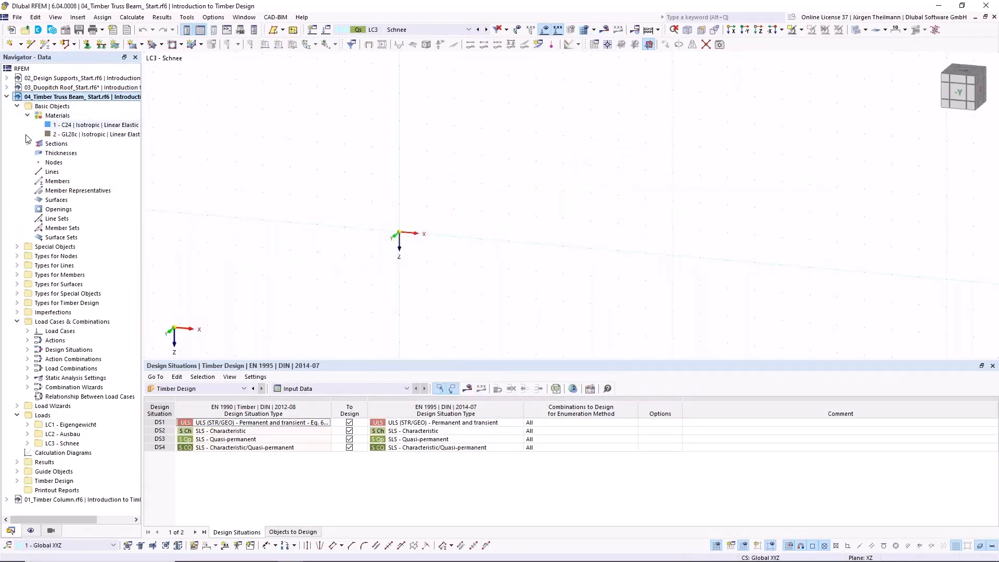
left_click(28, 144)
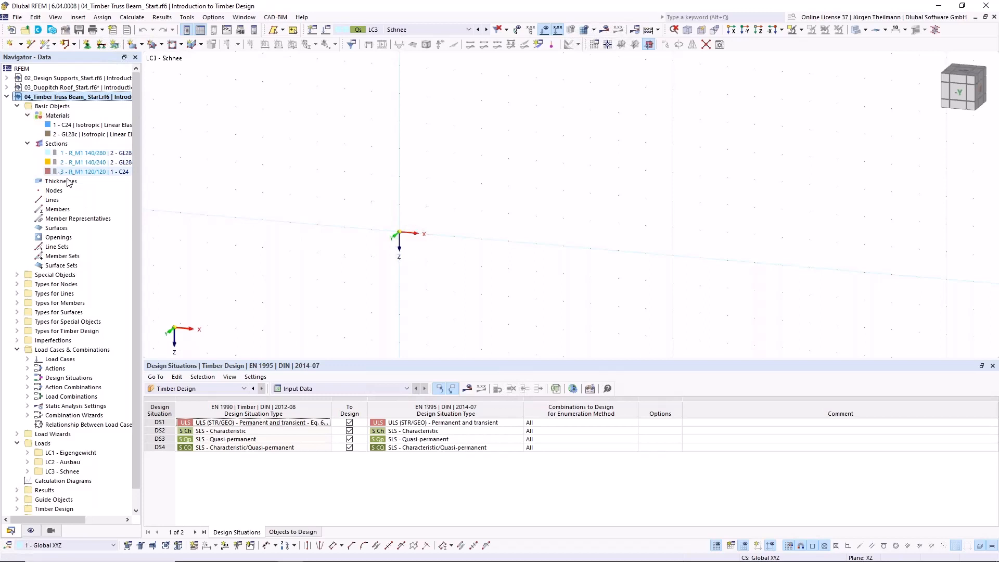
scroll(589, 225, "down", 1)
middle_click_drag(598, 261, 492, 238)
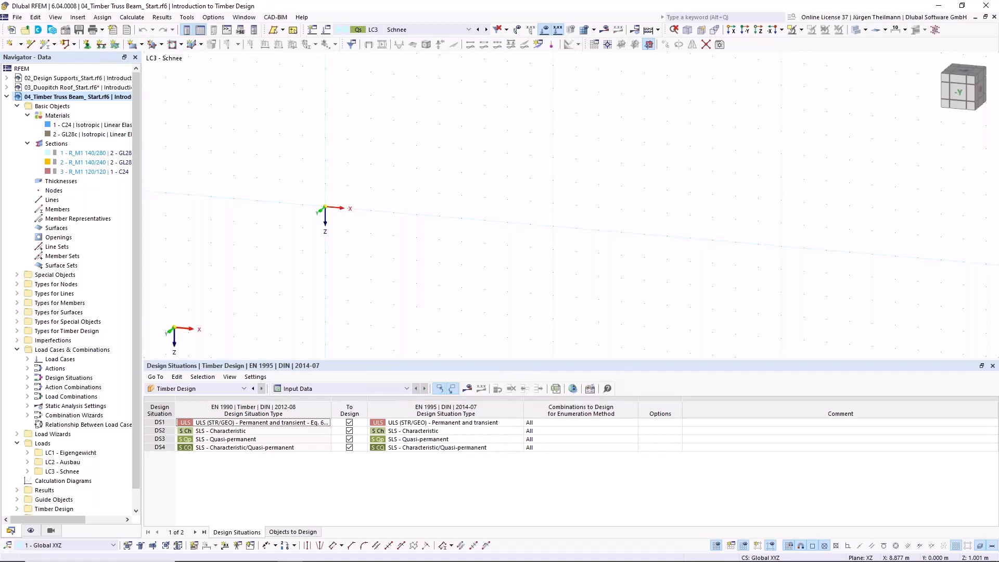
- Exclude rib flange dimensions from the member properties considered by the Member Representatives Wizard in the model's base data
left_click(65, 31)
left_click(475, 84)
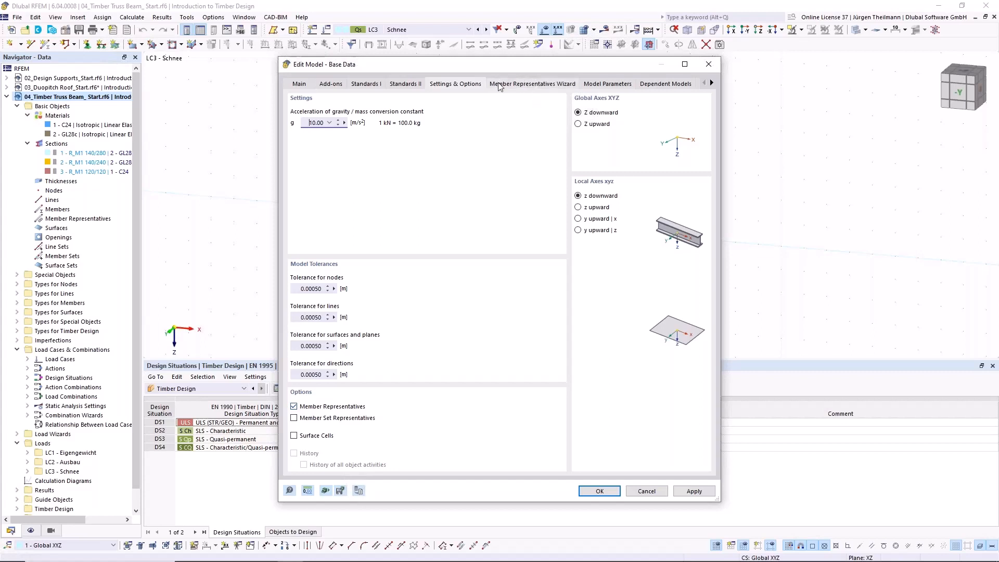
left_click(563, 86)
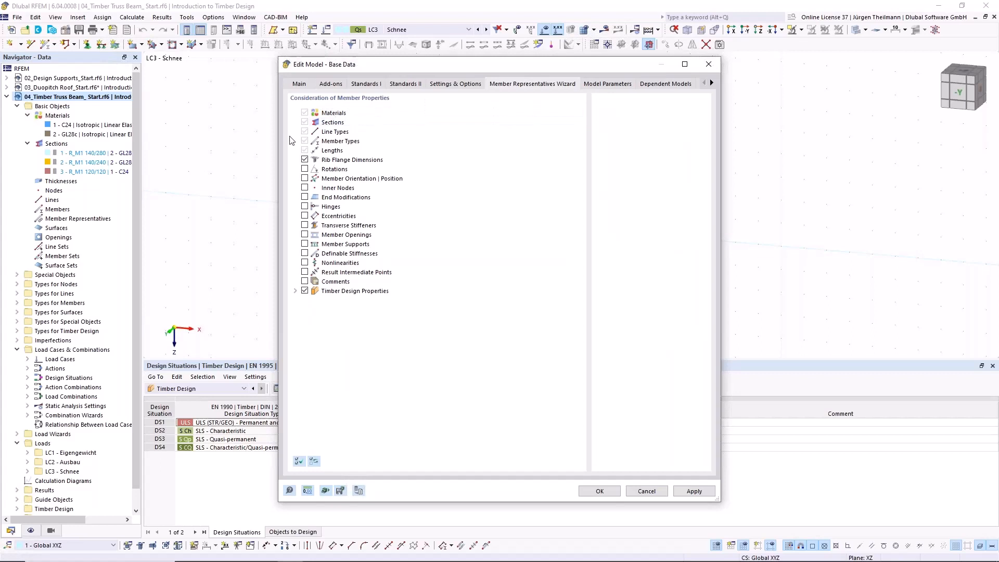
left_click(305, 160)
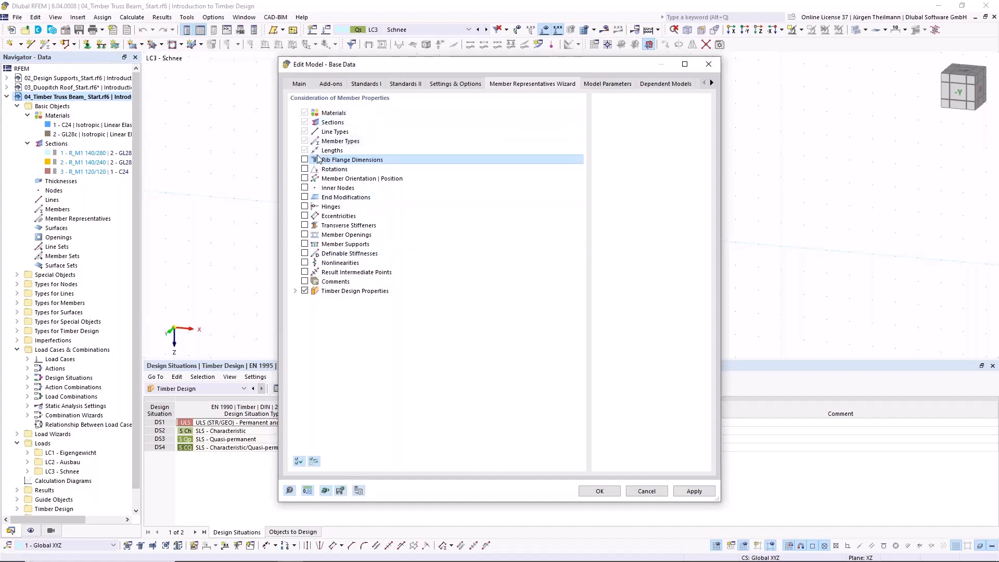
left_click(599, 491)
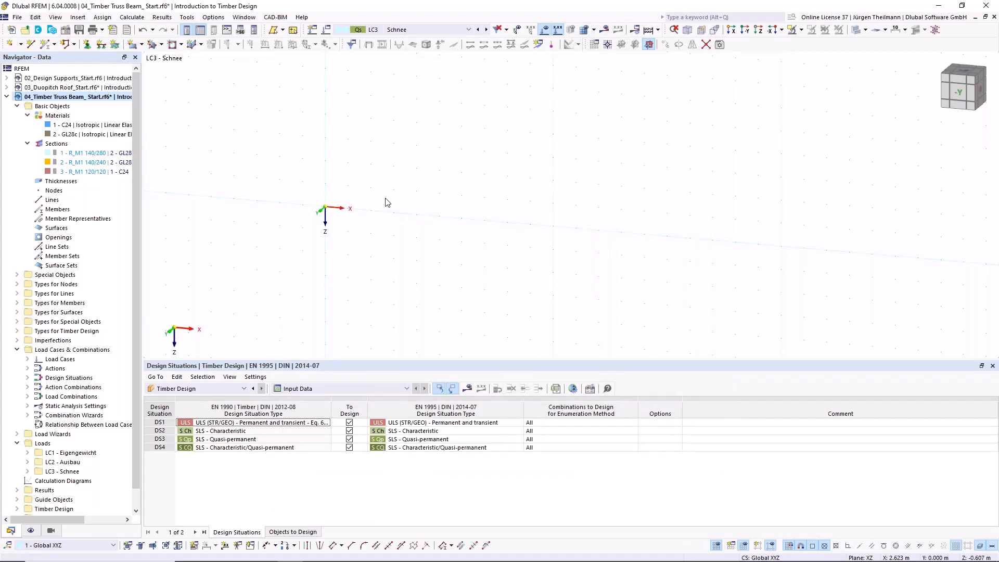
- Draw a 14 m beam member along the X-axis from the origin, using section R_M1 140/280 in GL28c
left_click(46, 49)
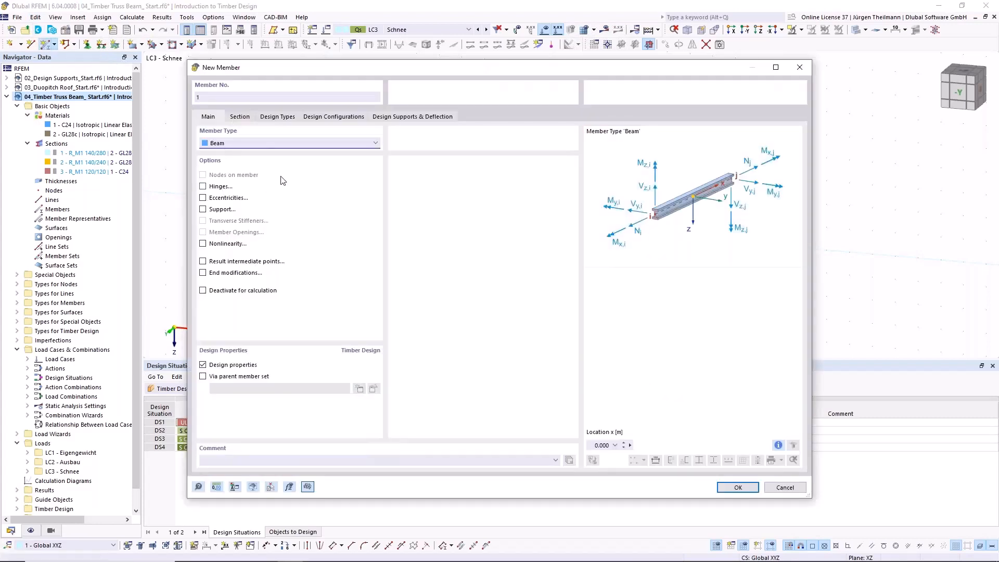
left_click(247, 119)
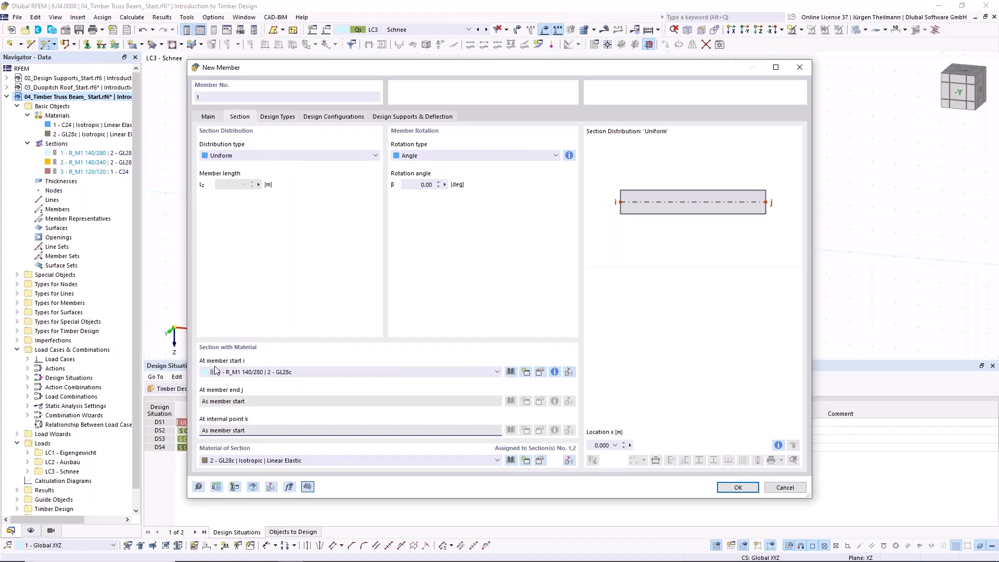
left_click(246, 461)
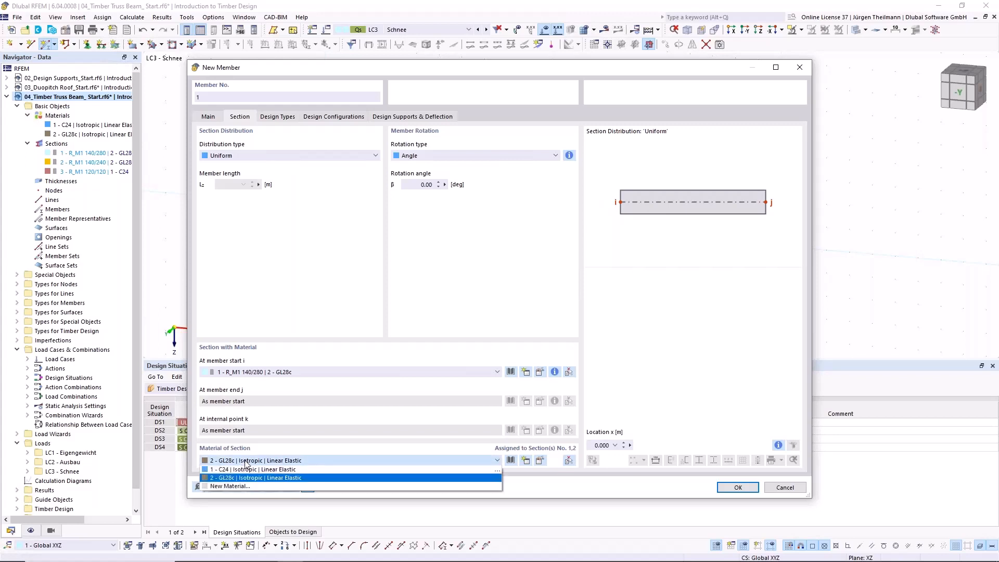
left_click(246, 461)
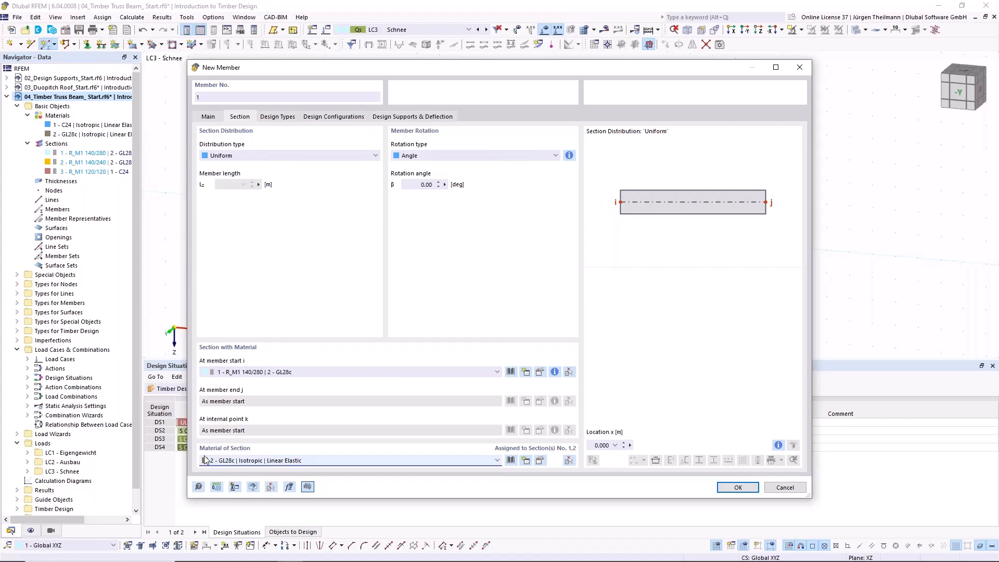
left_click(747, 487)
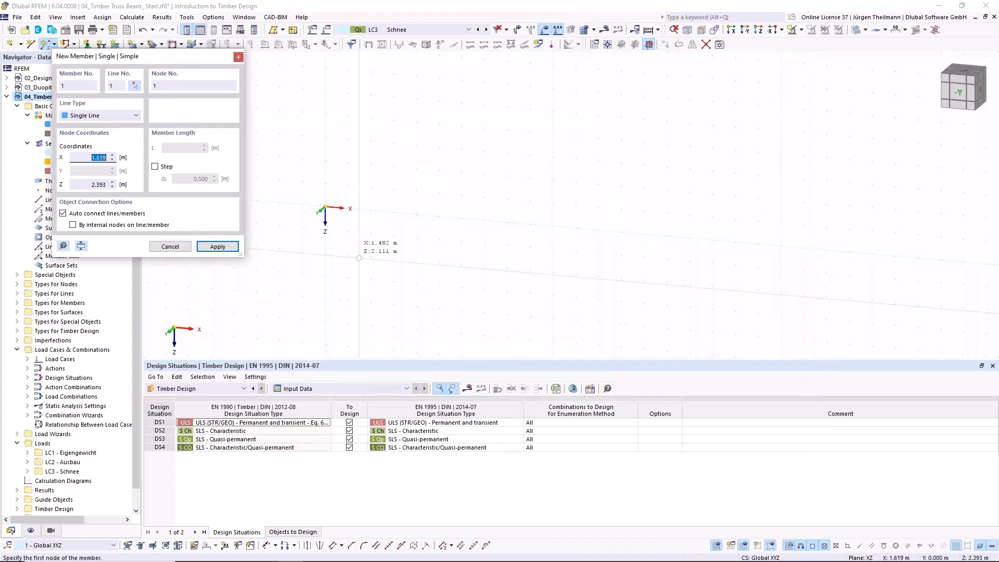
left_click(326, 207)
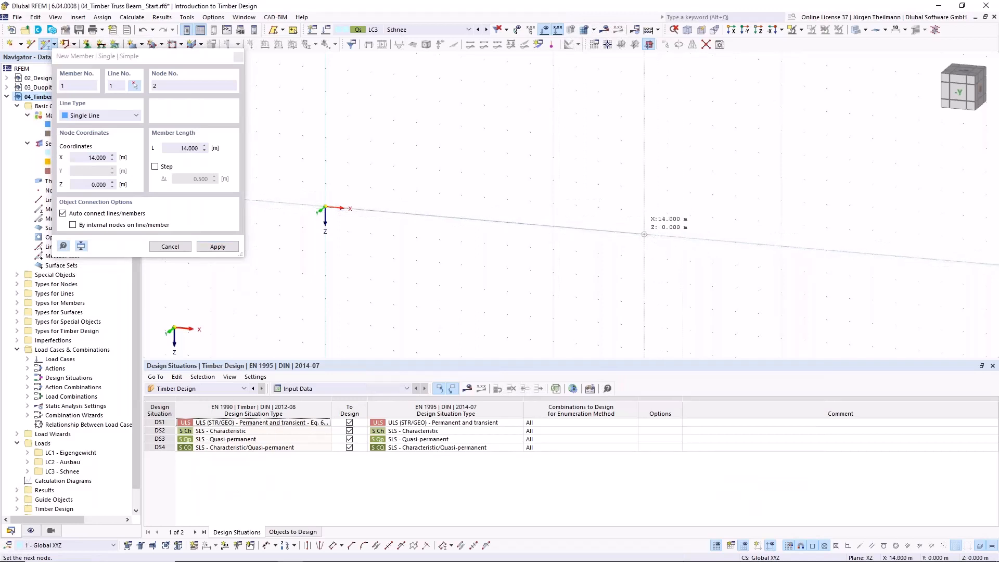
left_click(644, 234)
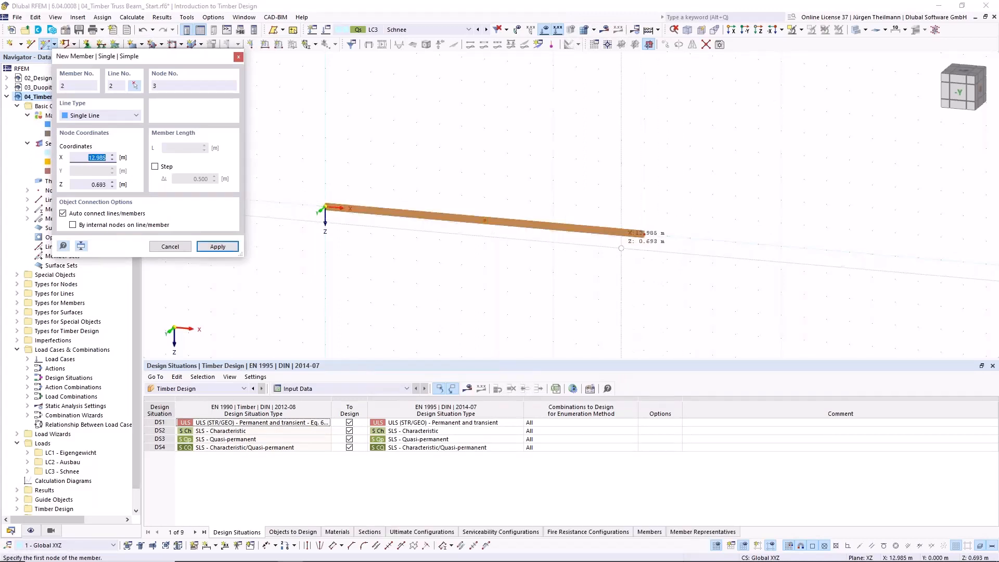
key("Escape")
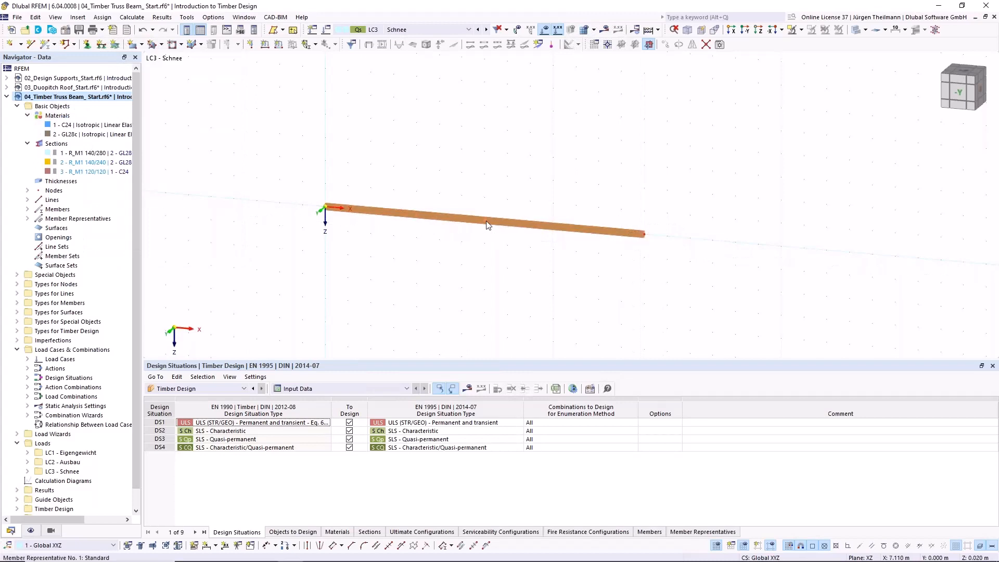
- Divide the 14 m beam into two equal members with one intermediate node
scroll(486, 227, "up", 3)
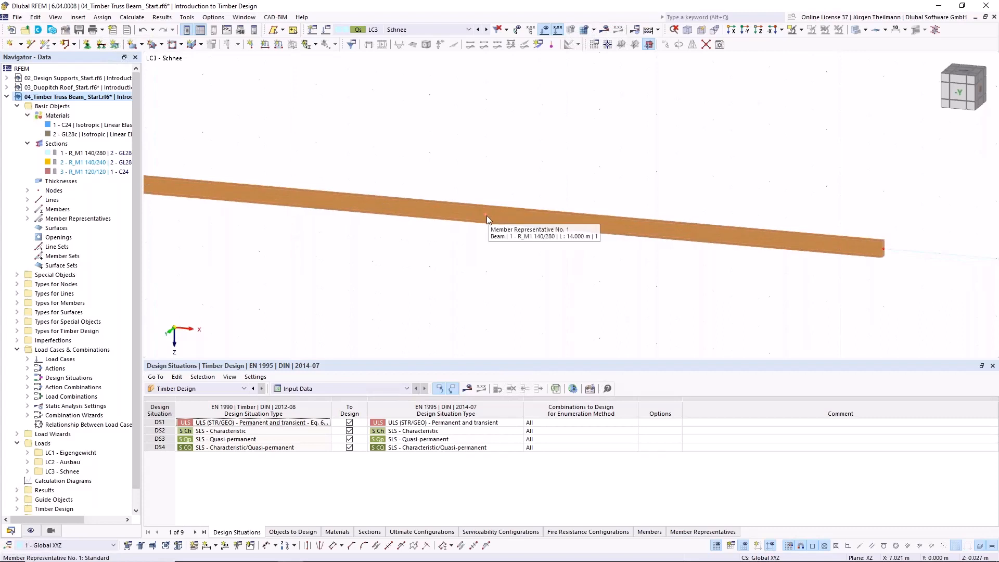
scroll(514, 263, "down", 4)
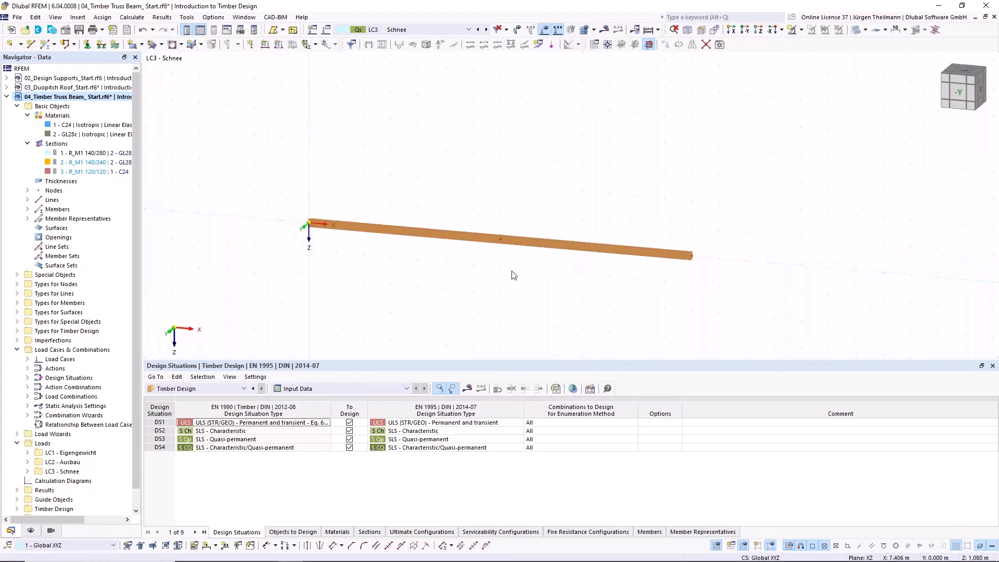
right_click(566, 245)
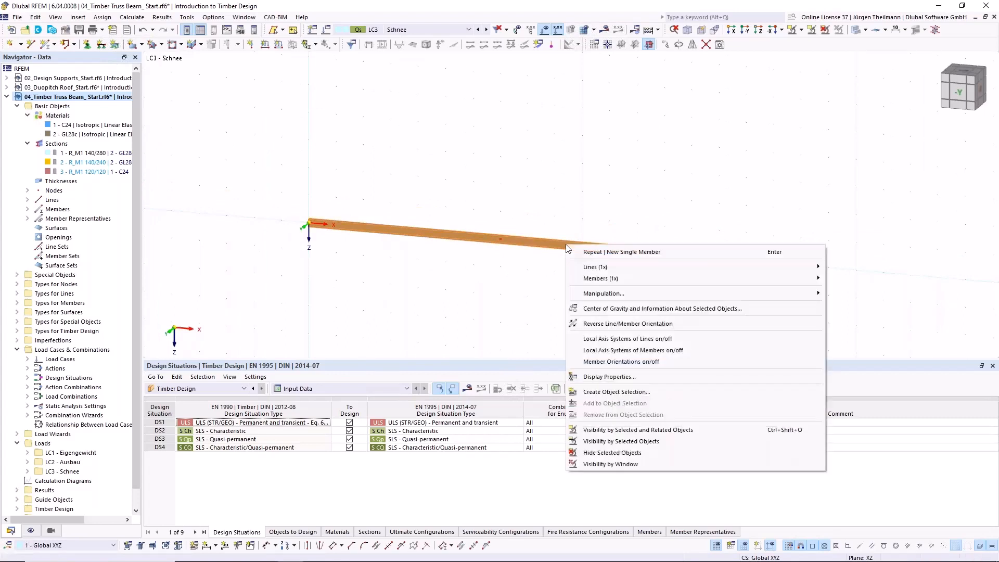
mouse_move(592, 281)
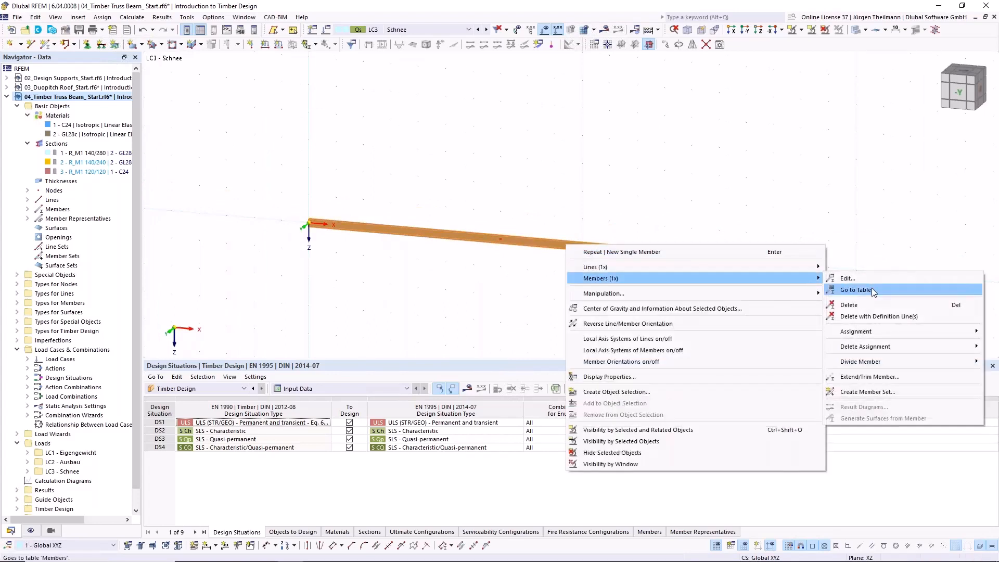
mouse_move(905, 361)
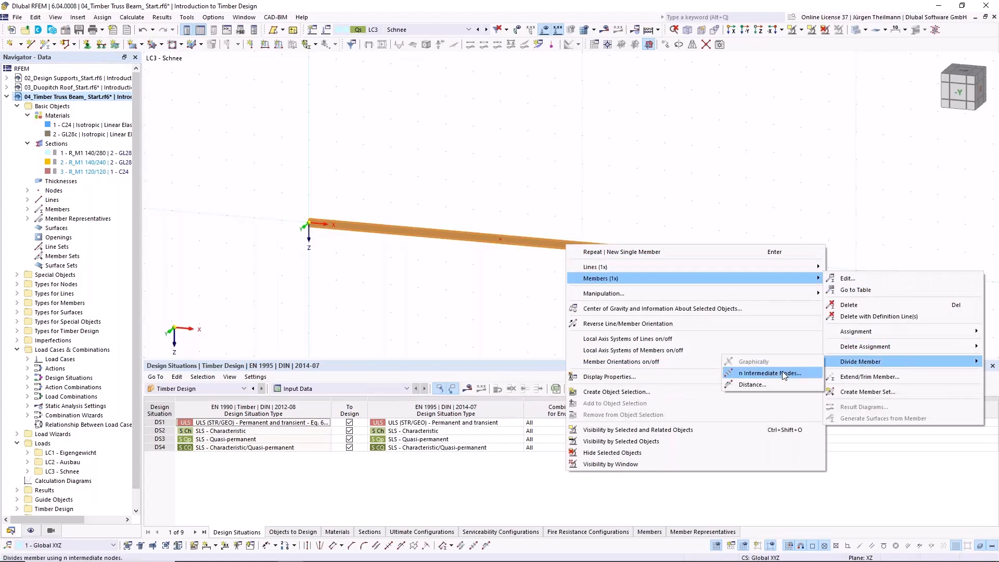
left_click(751, 363)
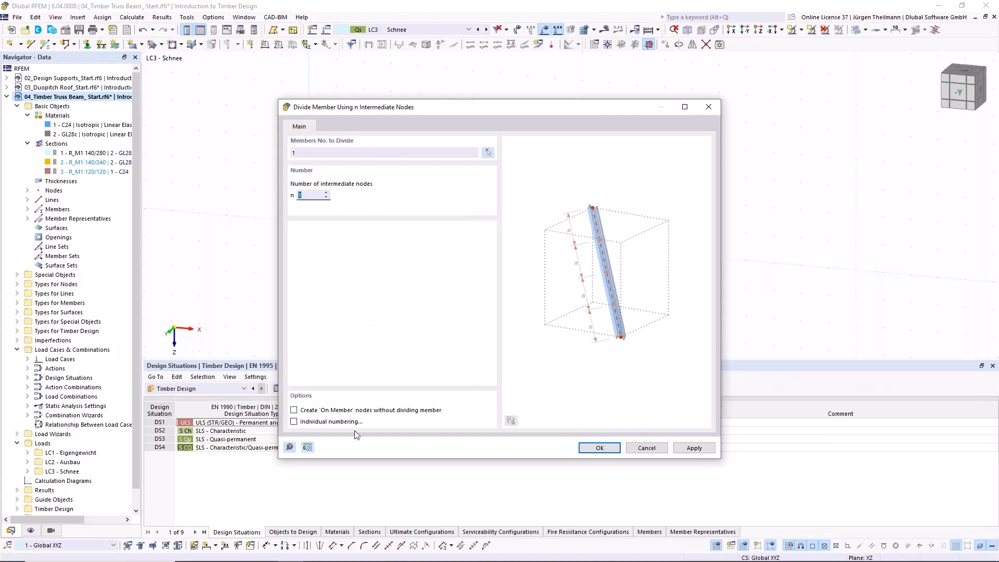
left_click(597, 449)
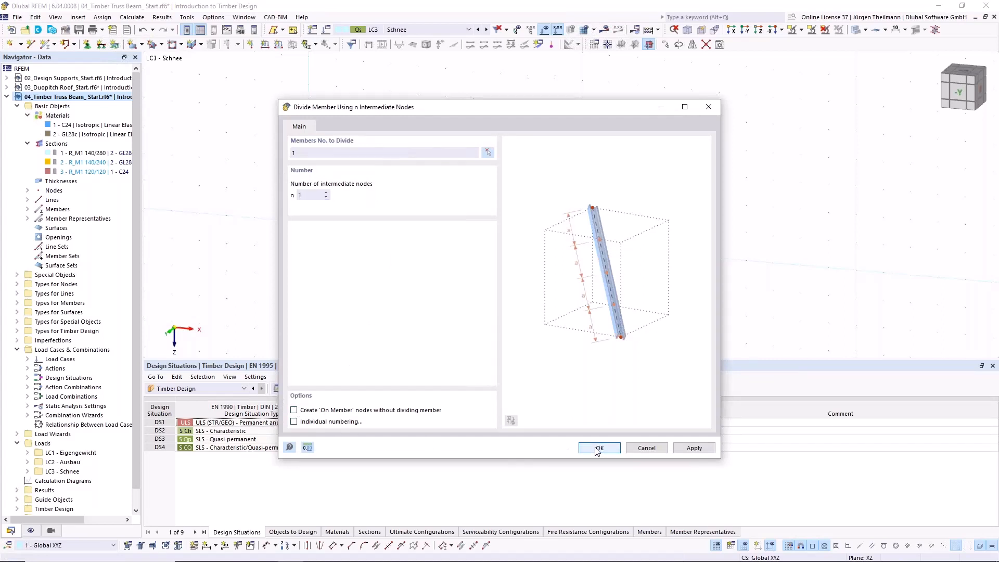
left_click(481, 276)
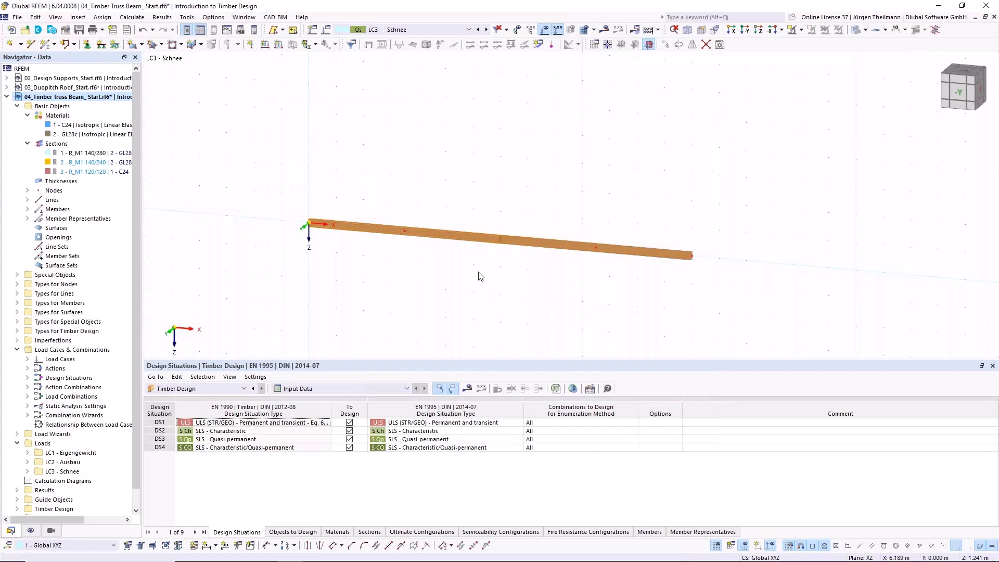
- Select both beam halves through their member representative and inspect their shared member properties
scroll(538, 305, "up", 2)
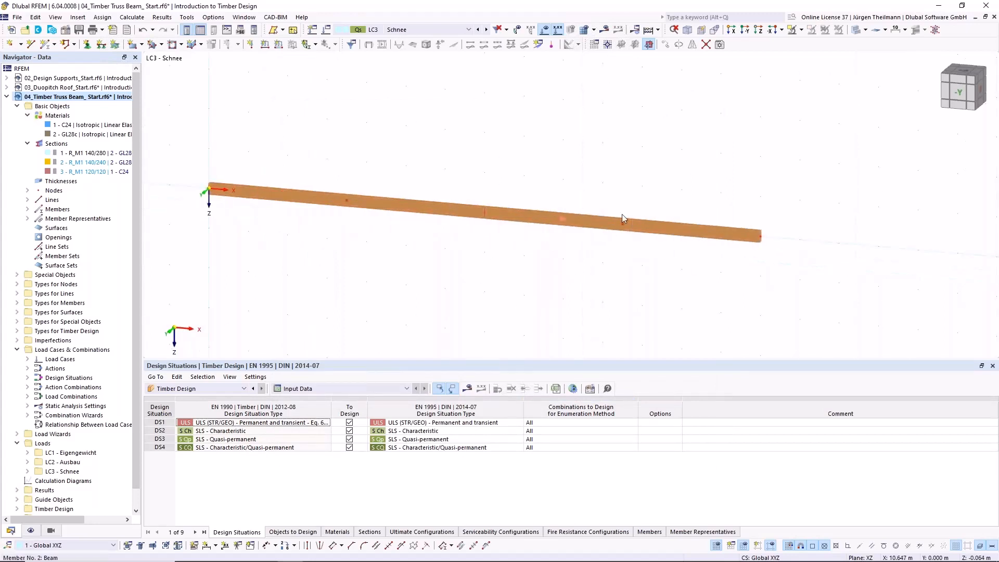
left_click(347, 203)
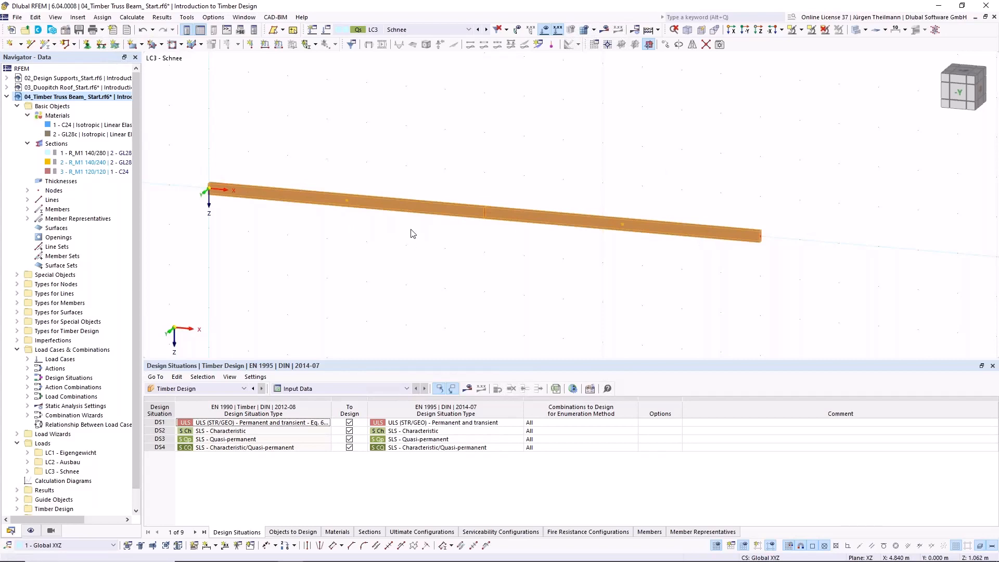
double_click(418, 207)
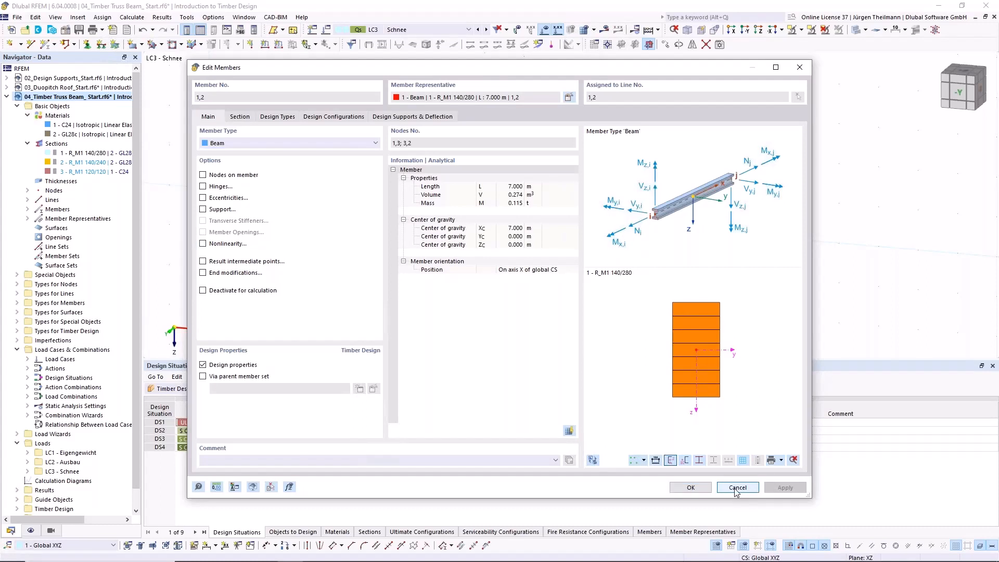
left_click(690, 487)
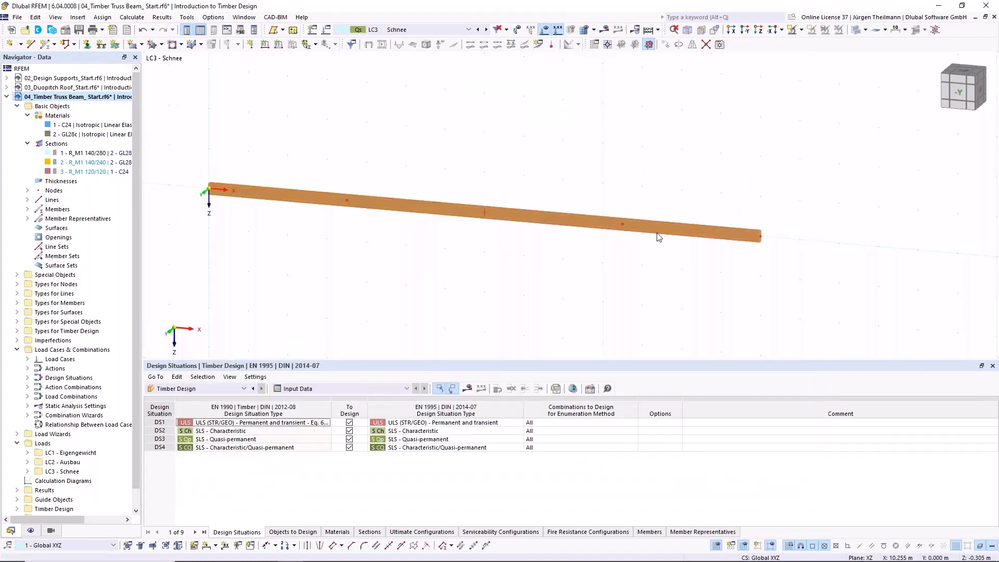
scroll(426, 255, "down", 1)
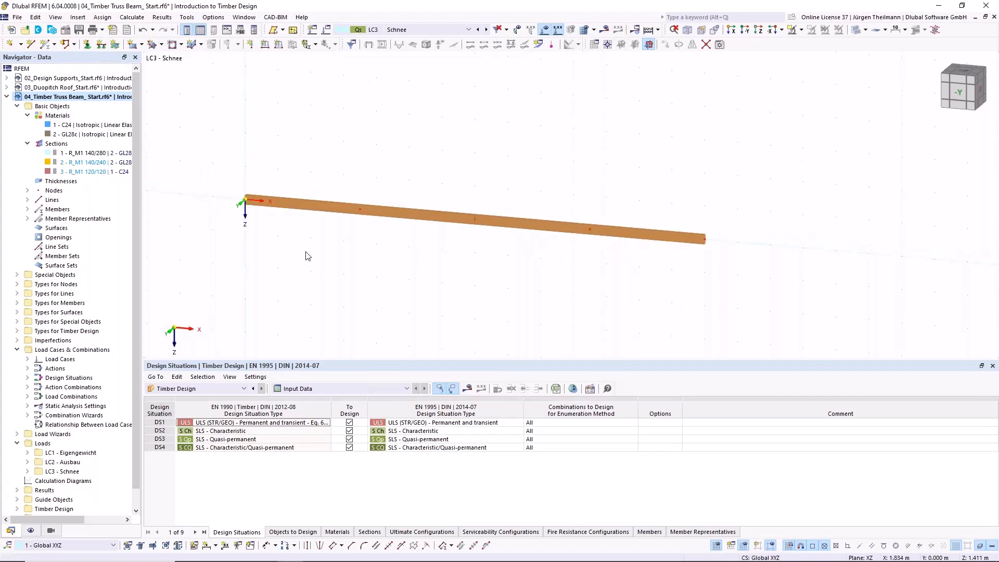
left_click(360, 212)
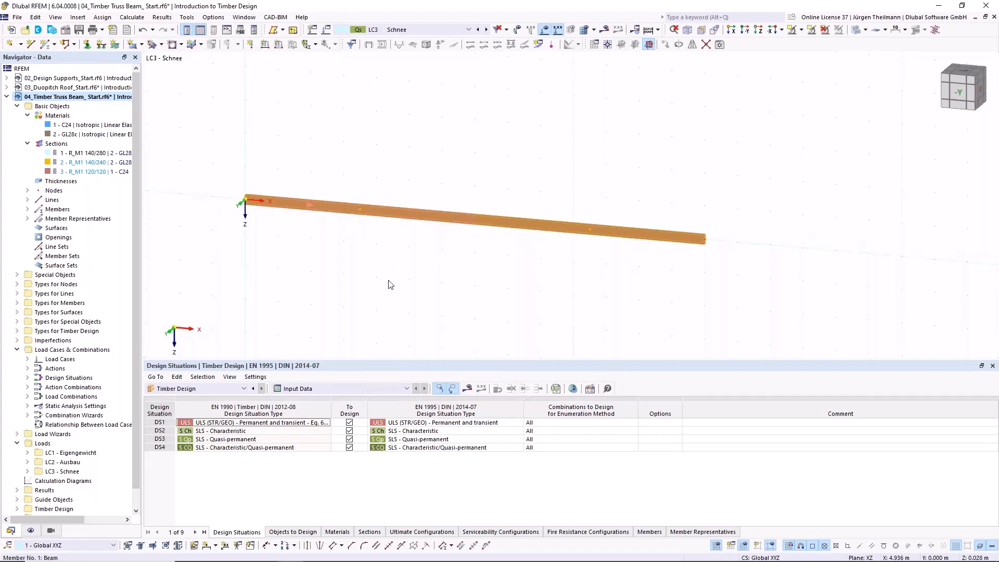
key("Escape")
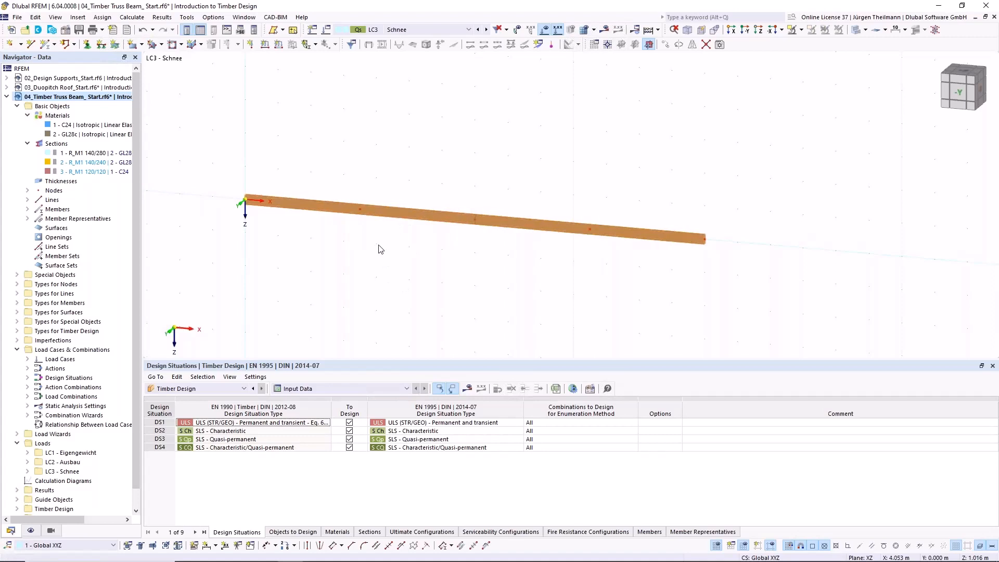
- Move the beam's middle node by -1.8 m in Z to form the ridge of the top chord
left_click(475, 219)
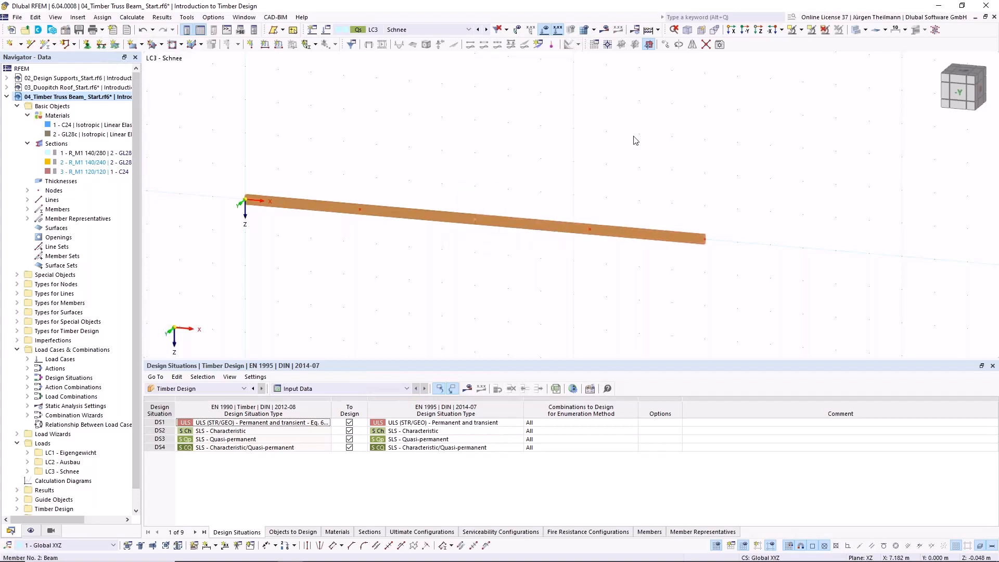
left_click(666, 45)
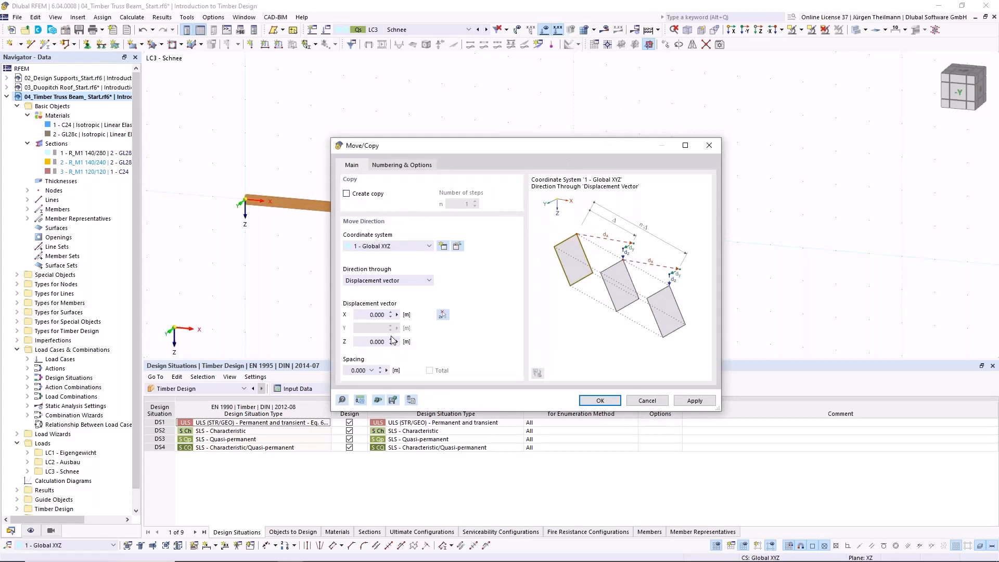
left_click(364, 342)
type("-1,8")
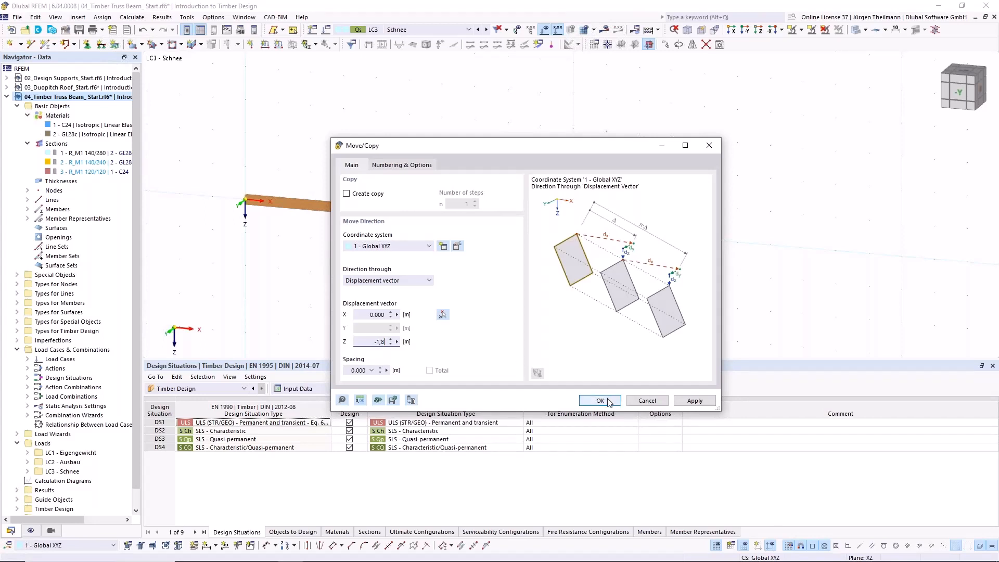
left_click(607, 400)
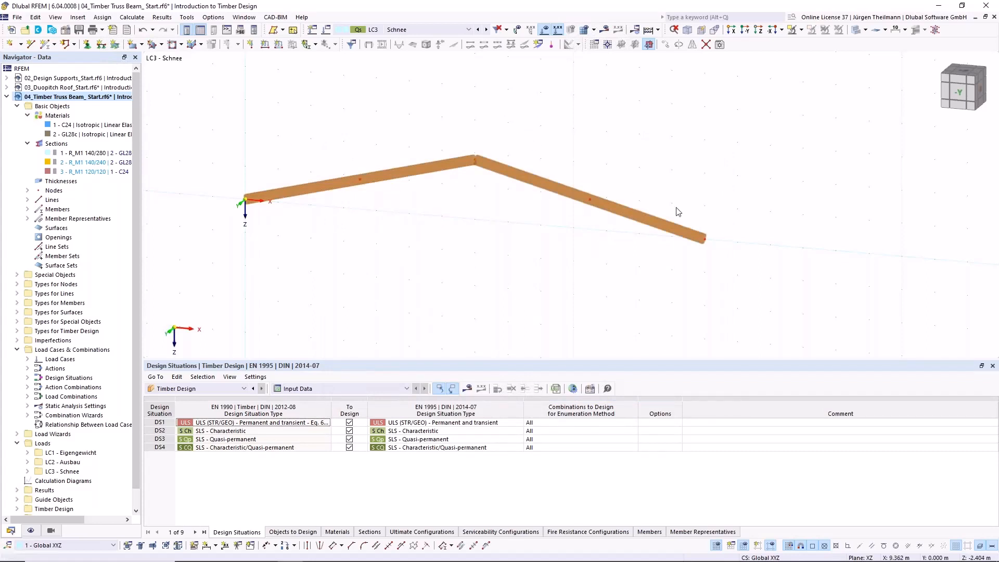
- Draw the bottom chord as a beam member with section R_M1 140/240 in GL28c between the two end nodes of the top chord
left_click(44, 46)
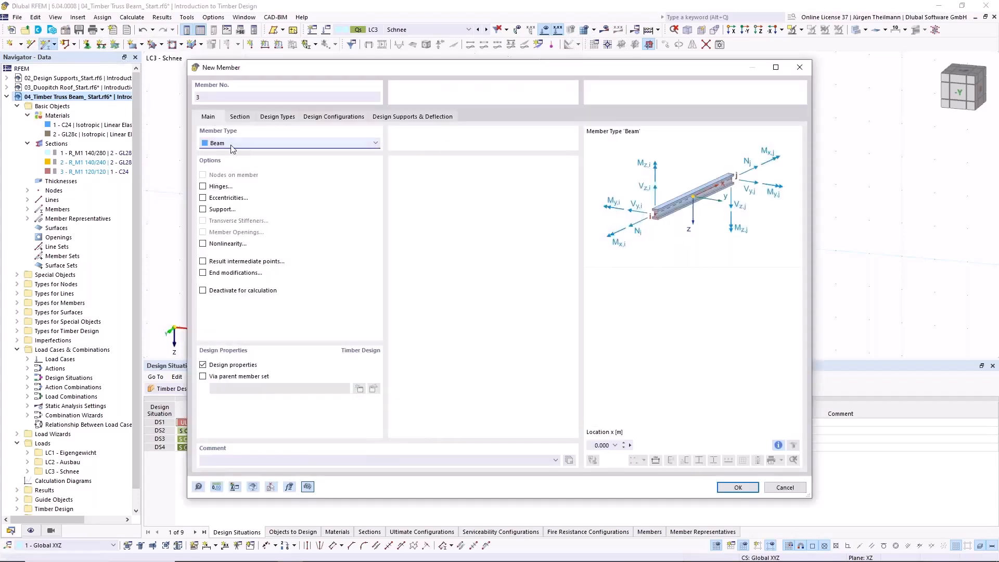
left_click(241, 117)
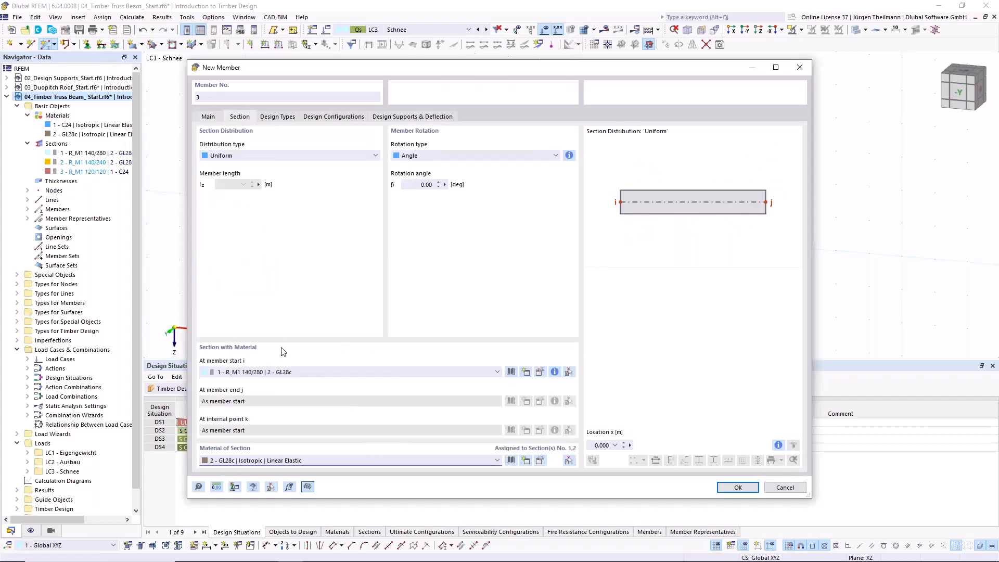
left_click(319, 372)
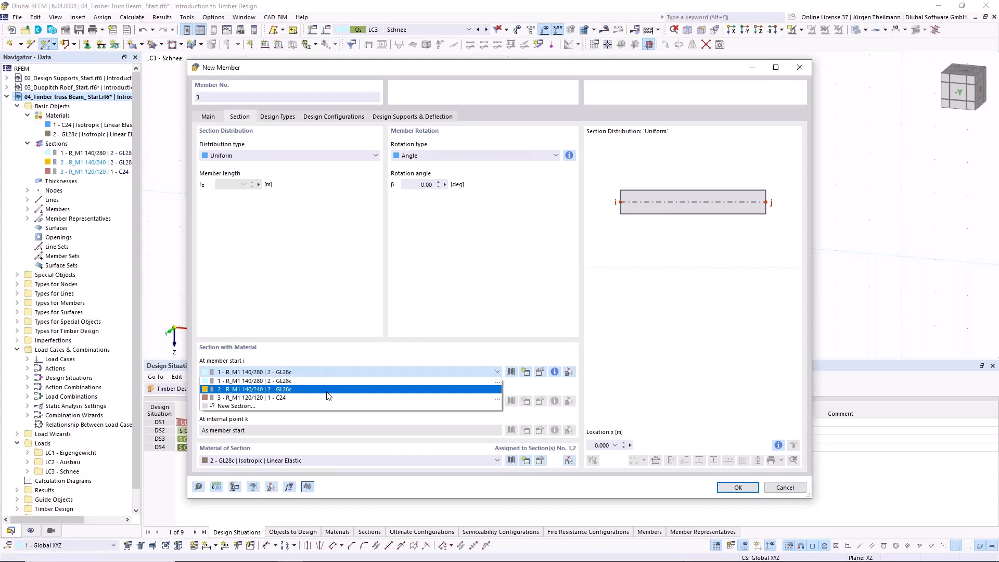
left_click(328, 390)
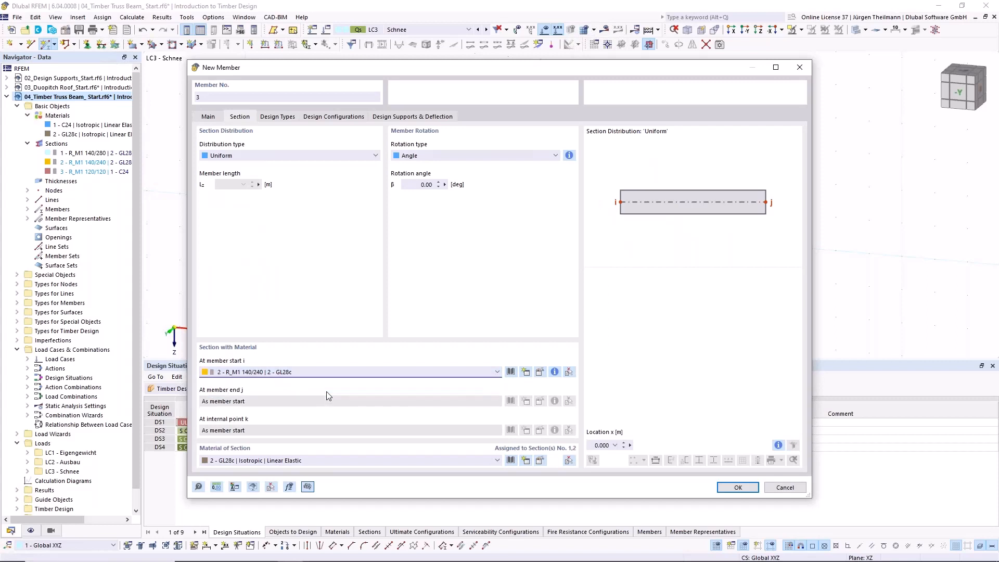
left_click(738, 487)
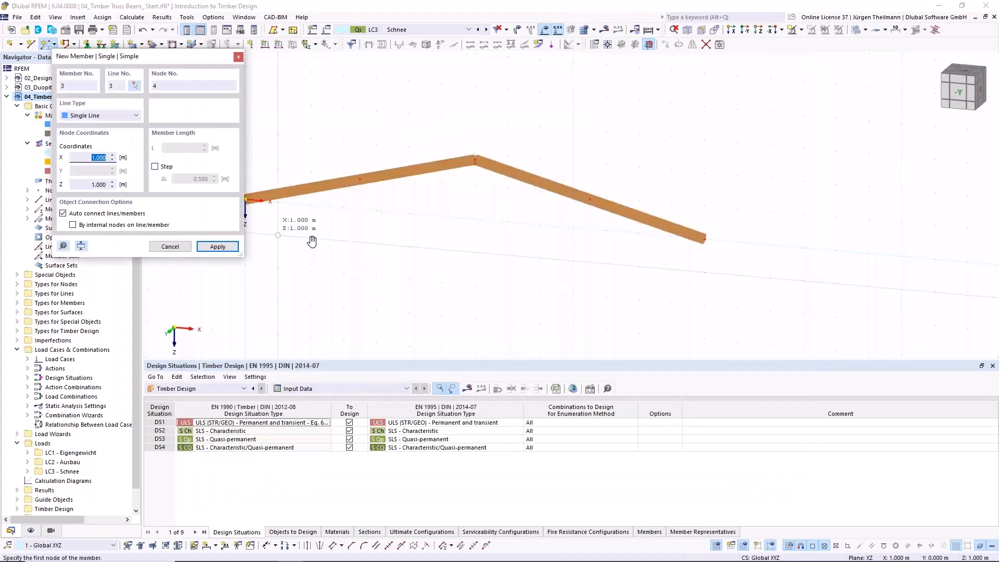
middle_click_drag(312, 241, 347, 246)
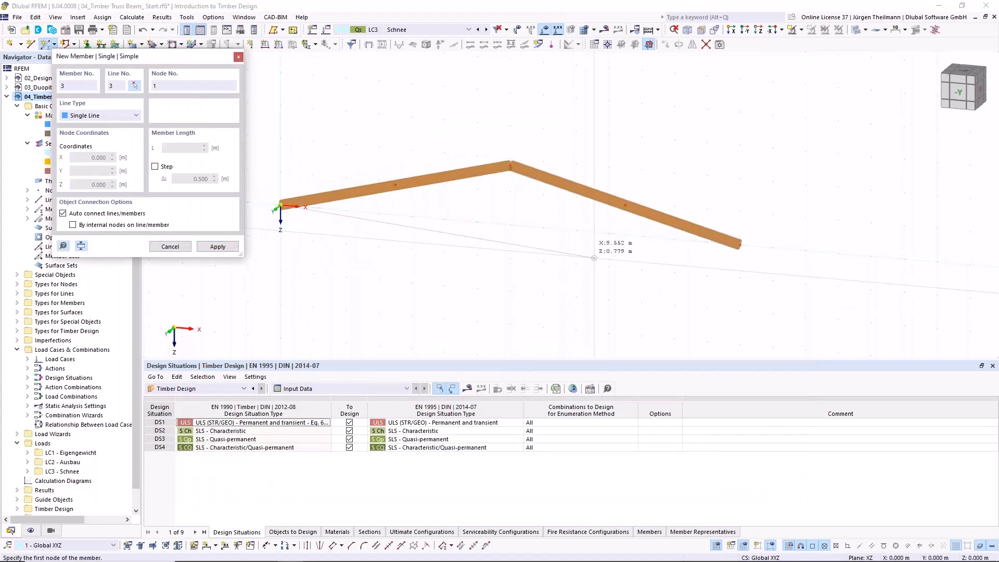
left_click(740, 244)
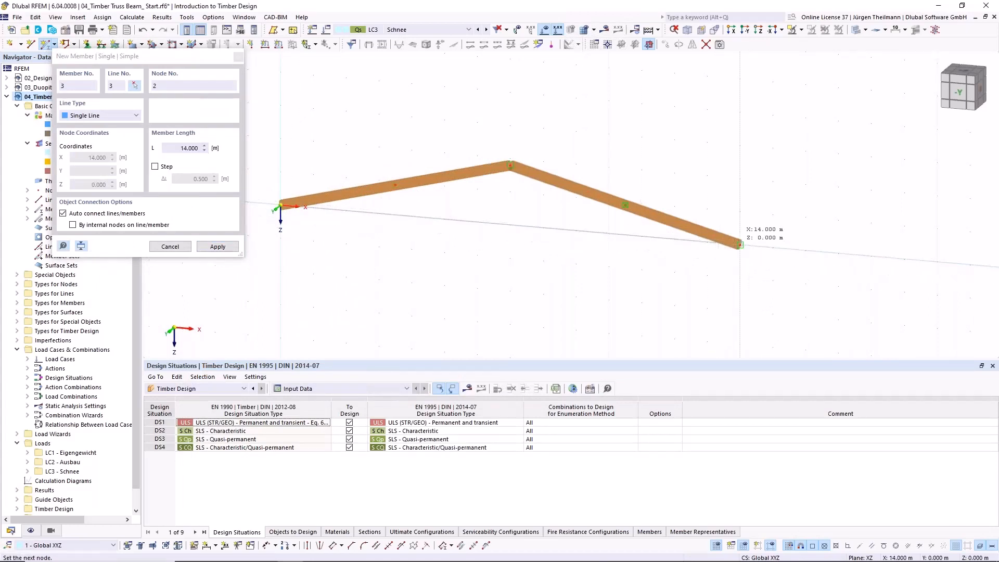
left_click(281, 205)
key("Escape")
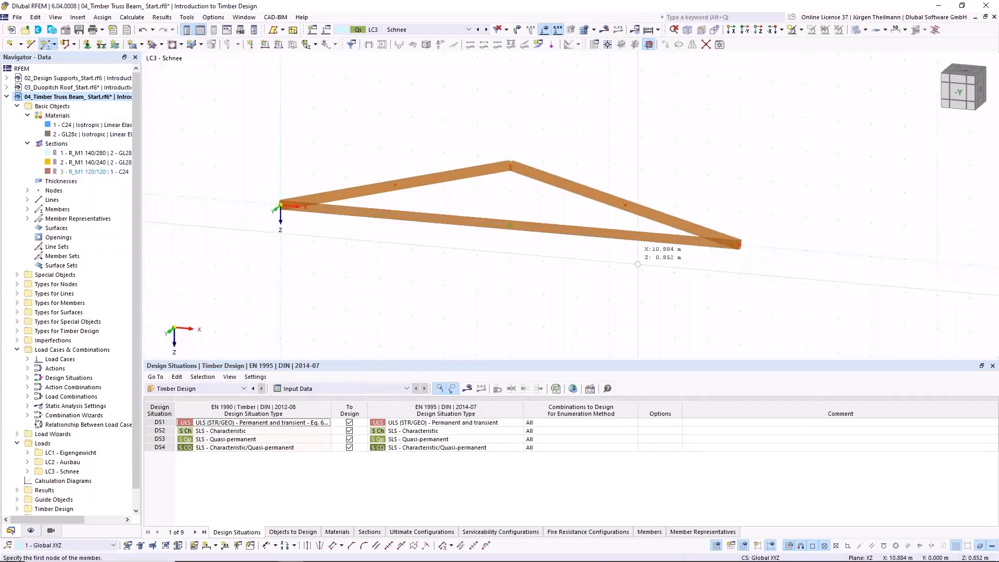
- Assign the existing local xyz member hinge with released φy to end j of the rafter starting at the origin, checking the hinge conditions
scroll(567, 277, "up", 1)
middle_click_drag(494, 282, 508, 281)
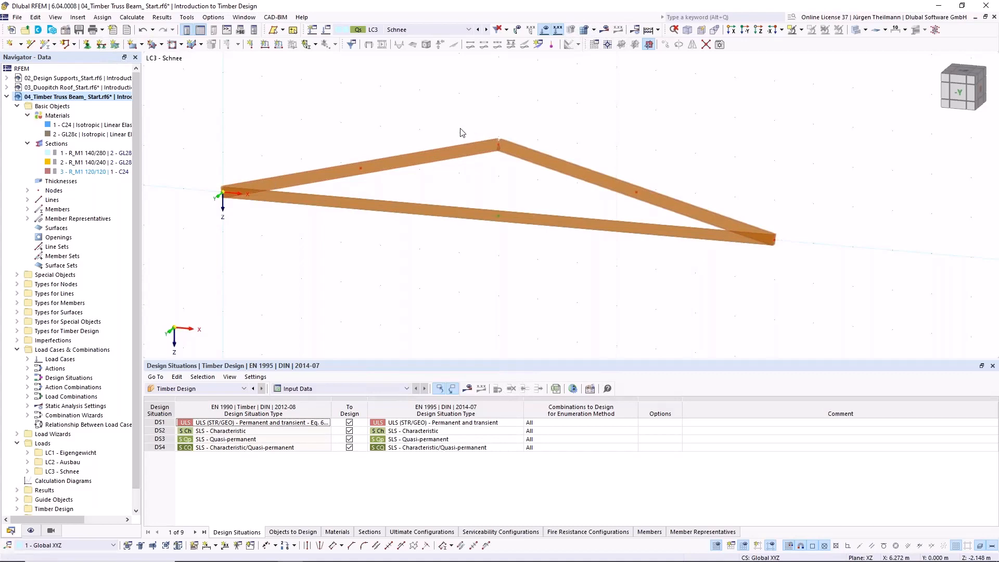
double_click(442, 154)
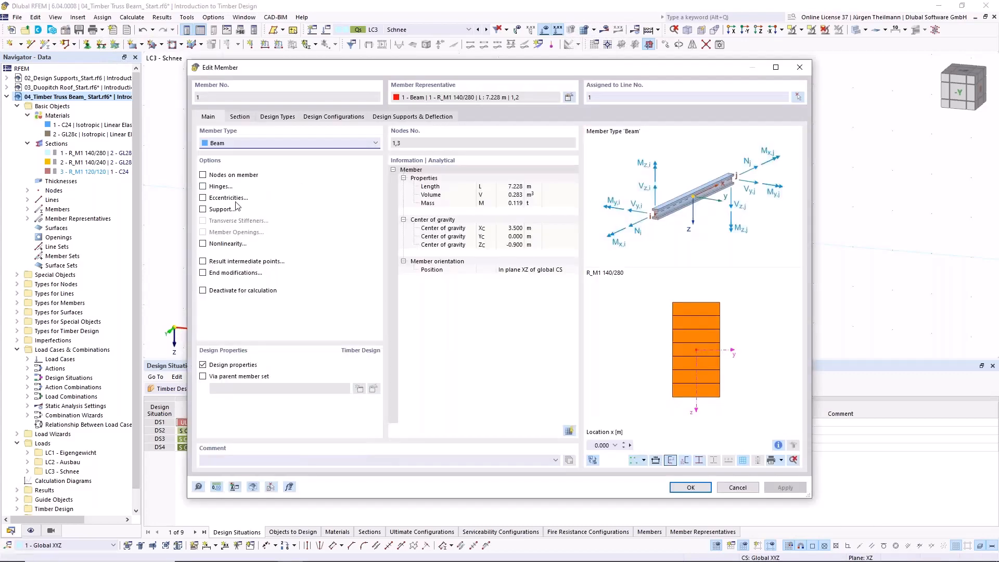
left_click(203, 187)
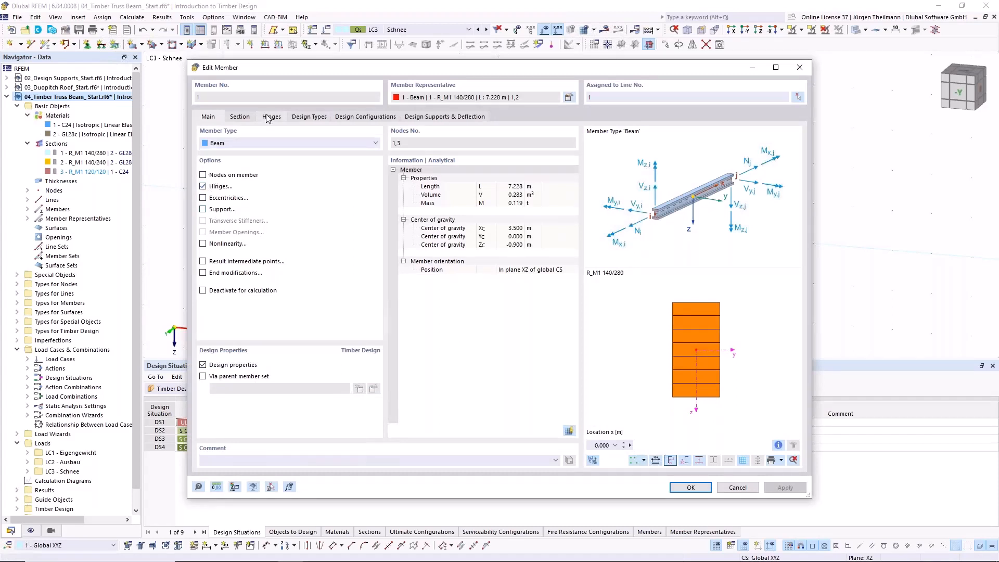
left_click(268, 117)
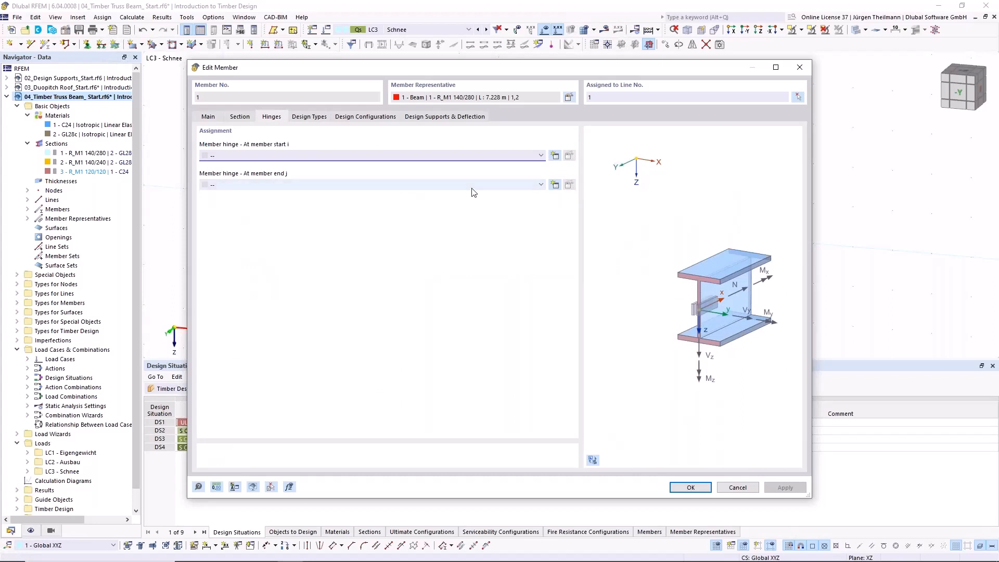
left_click(436, 186)
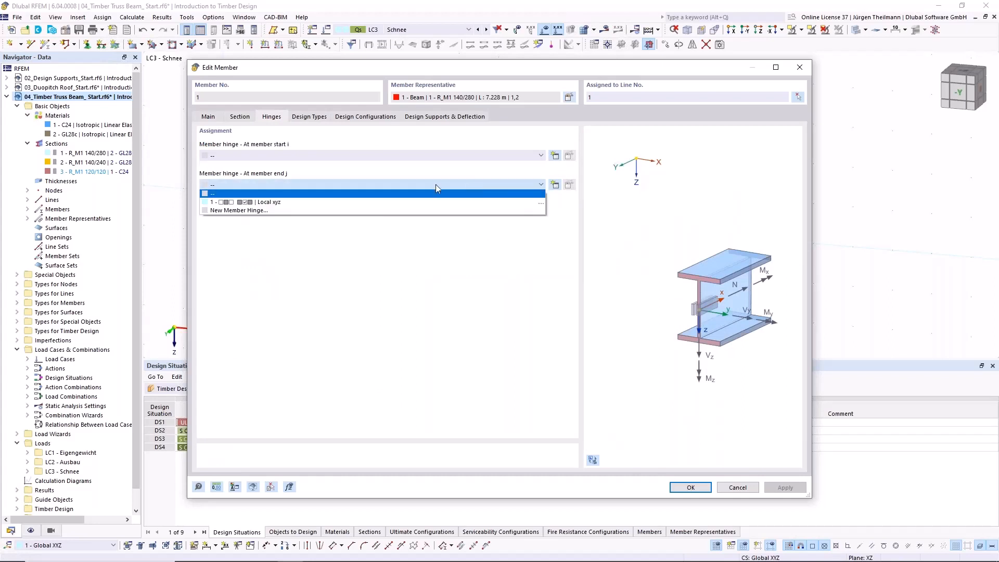
left_click(207, 202)
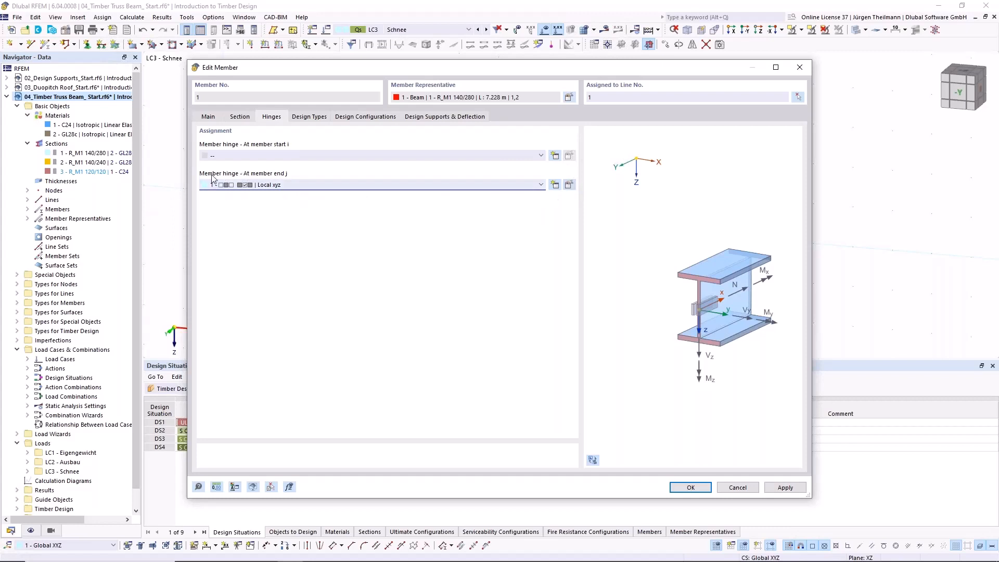
left_click(569, 186)
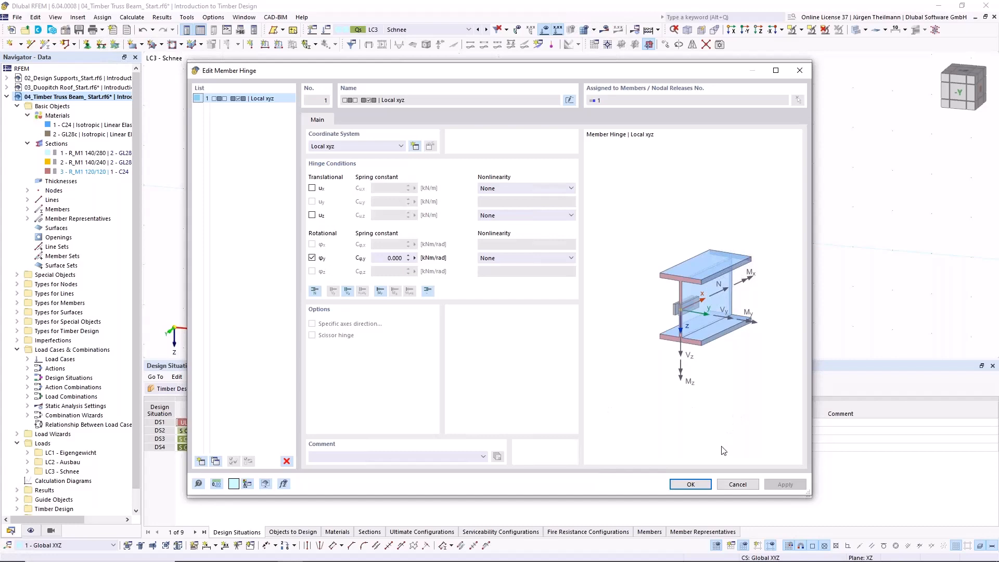
left_click(692, 485)
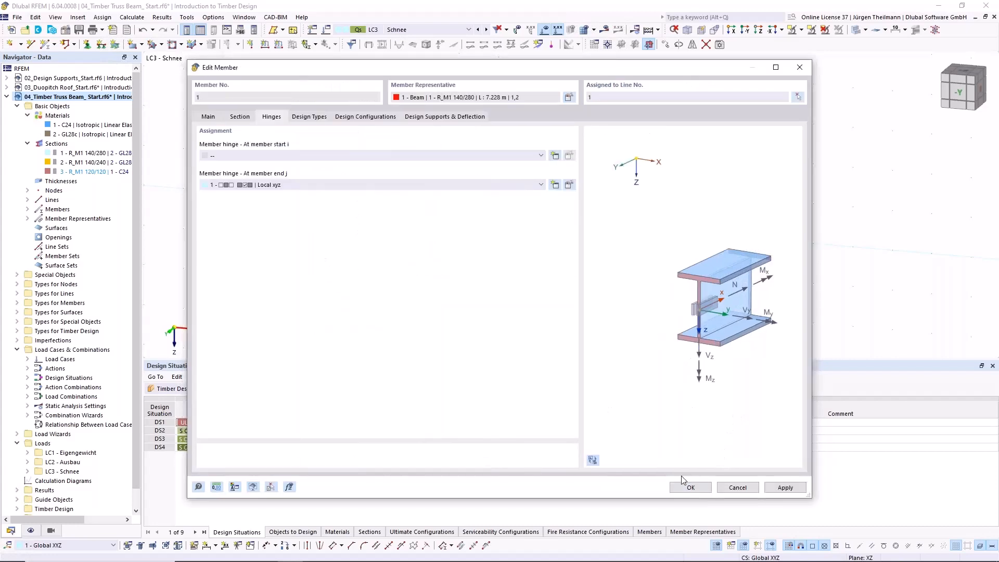
left_click(682, 488)
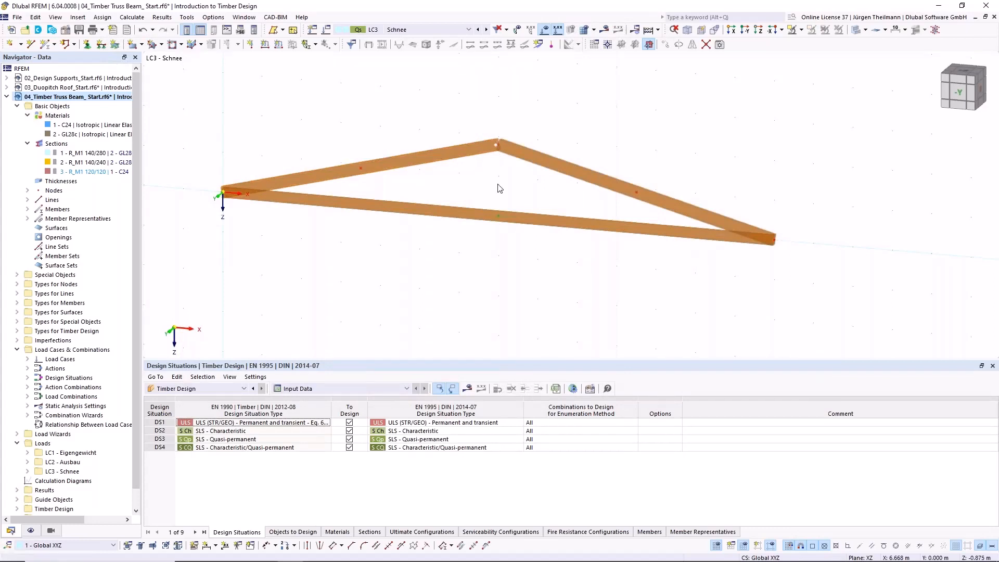
- Try to create three intermediate 'On Member' nodes on each of the three chord members, and undo the operation
scroll(510, 191, "down", 2)
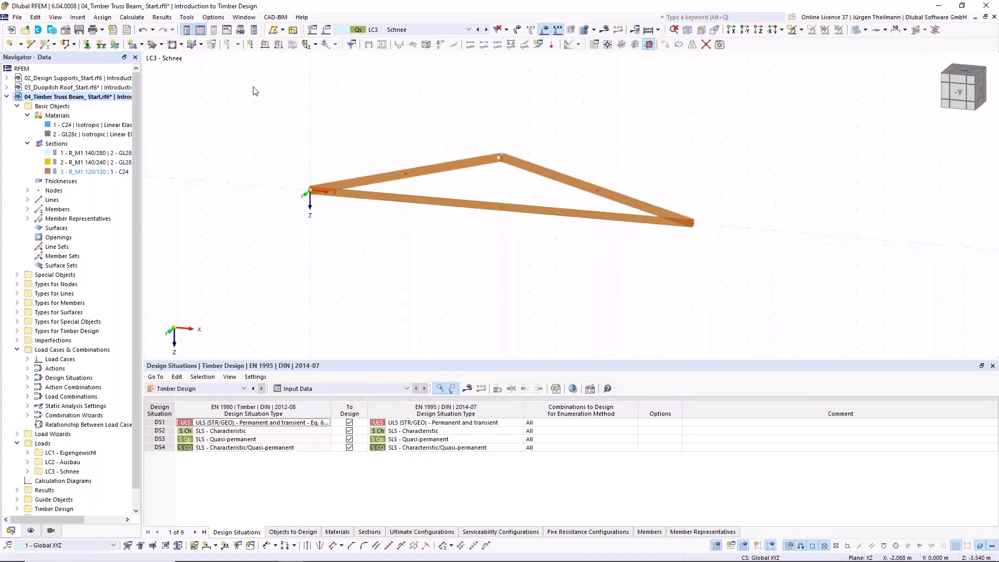
left_click_drag(252, 87, 757, 333)
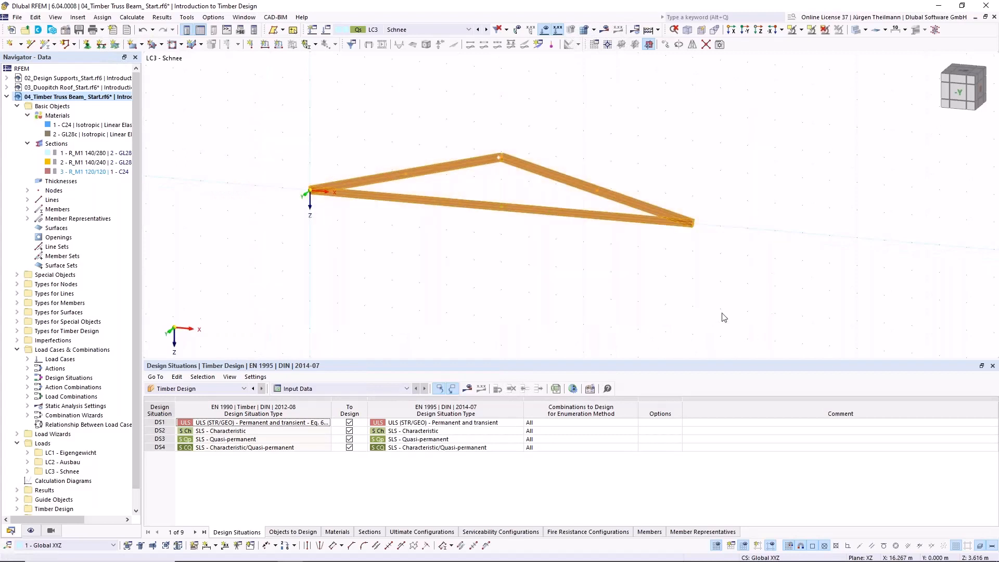
right_click(436, 174)
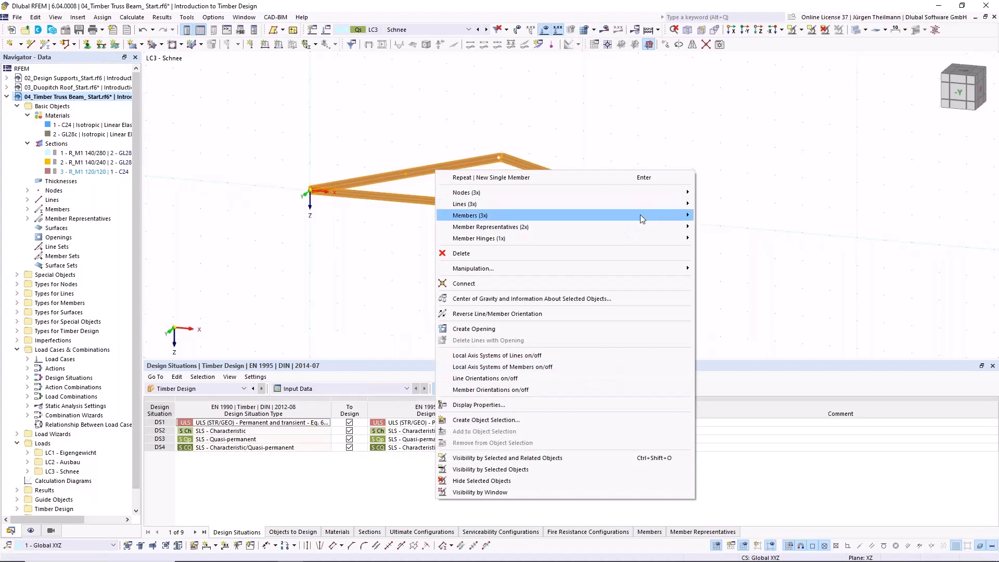
mouse_move(640, 215)
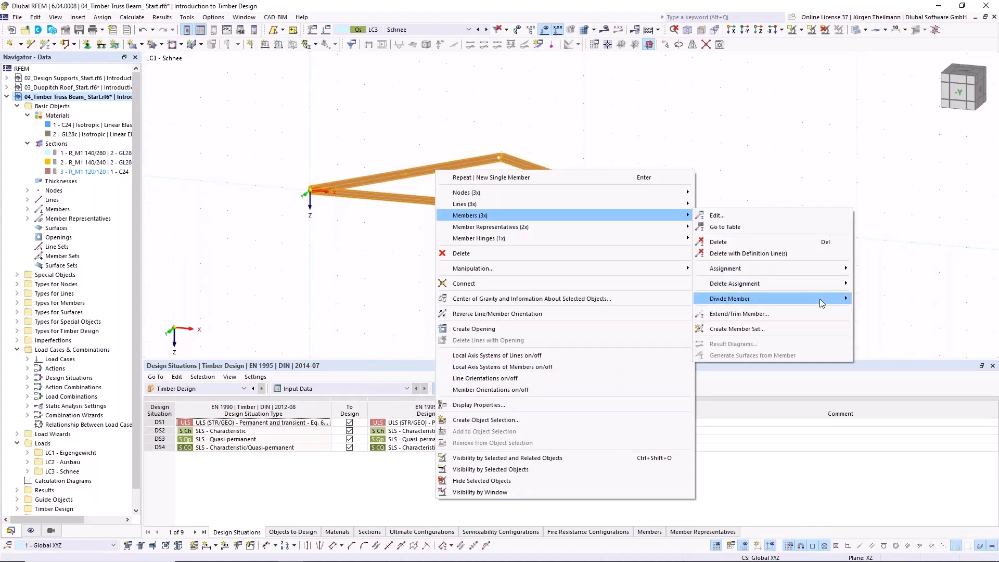
mouse_move(820, 298)
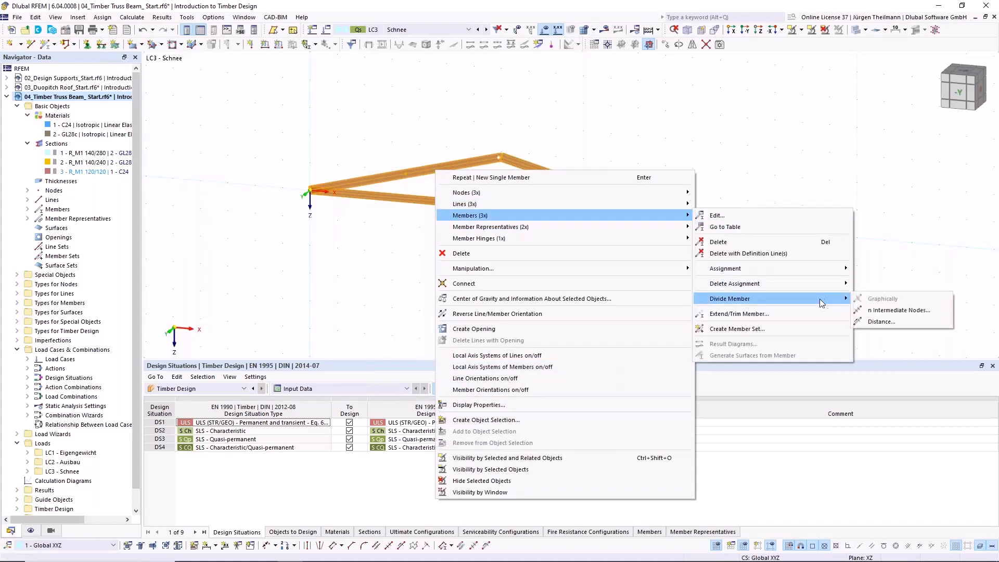
left_click(905, 310)
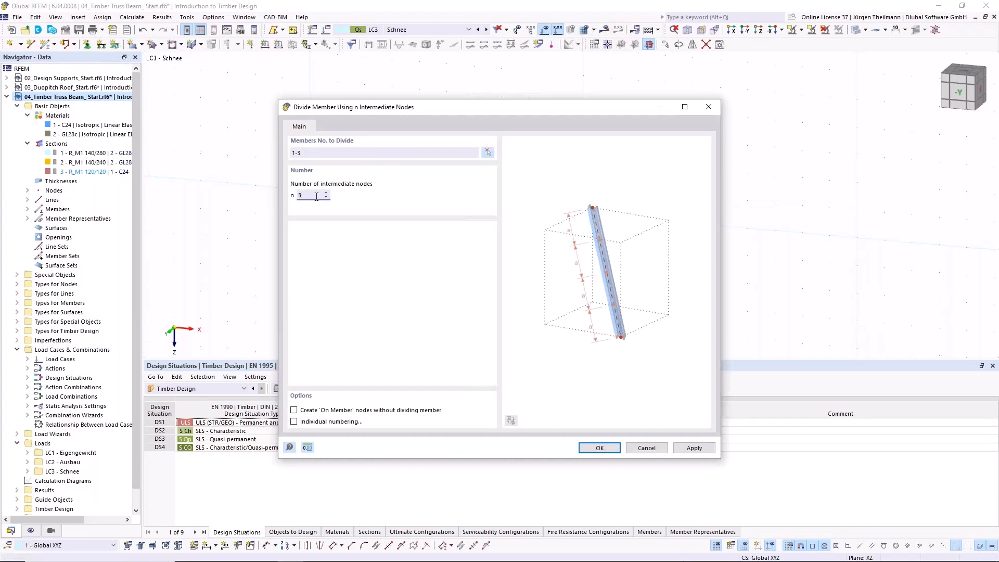
left_click(295, 412)
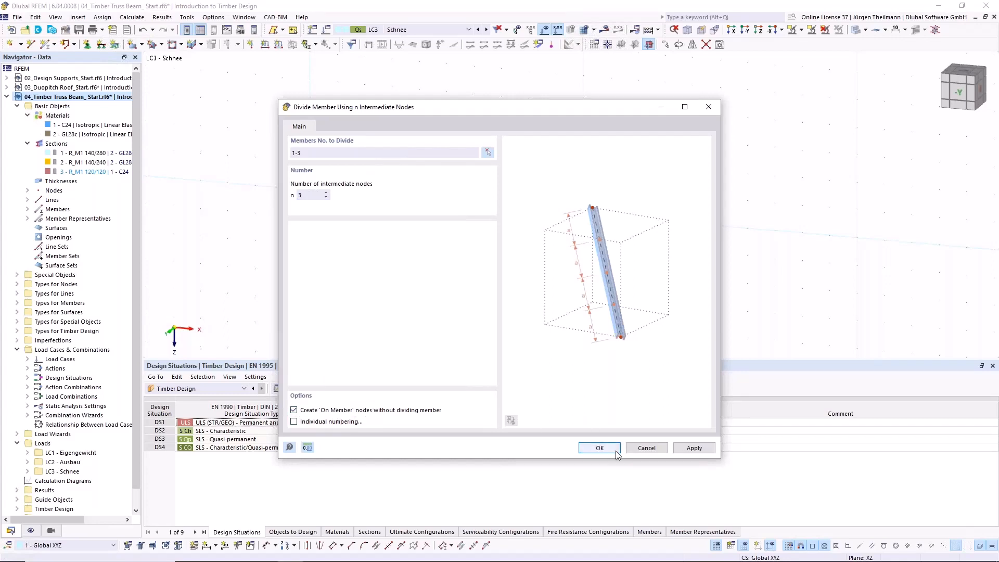
left_click(599, 448)
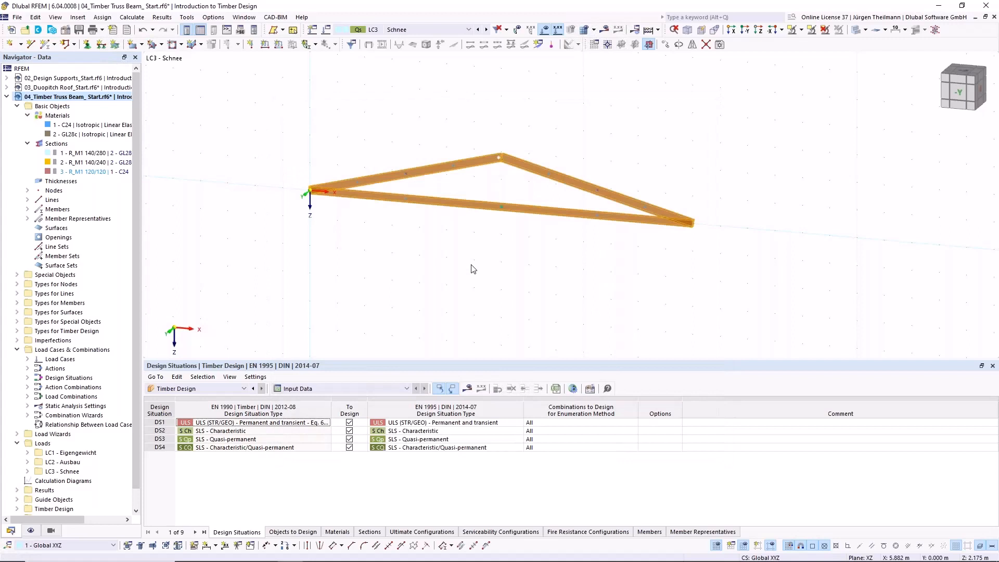
scroll(472, 223, "up", 3)
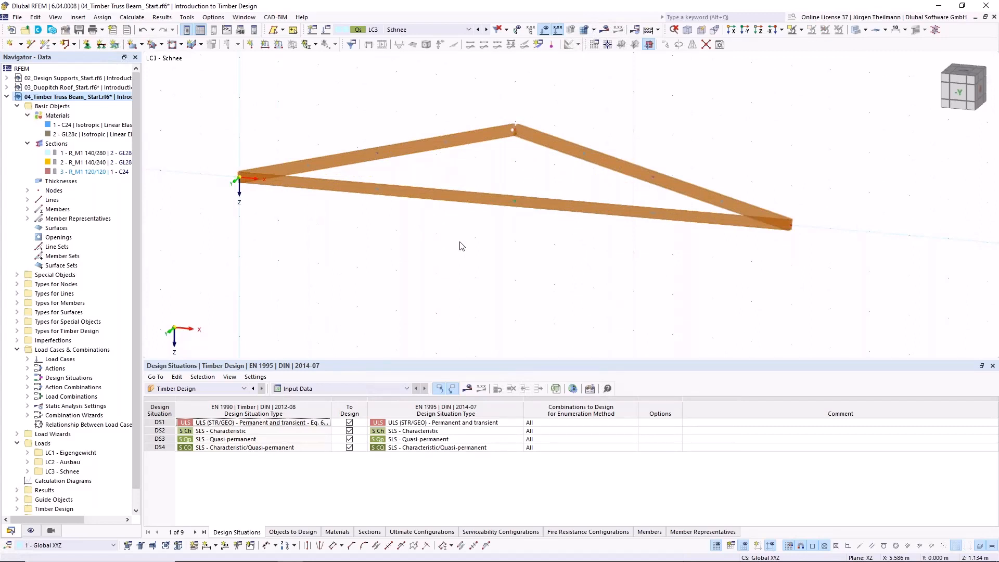
left_click(143, 31)
- Place 3 intermediate nodes on each of members 1-3 as 'On Member' nodes, without dividing the members
left_click_drag(205, 78, 982, 315)
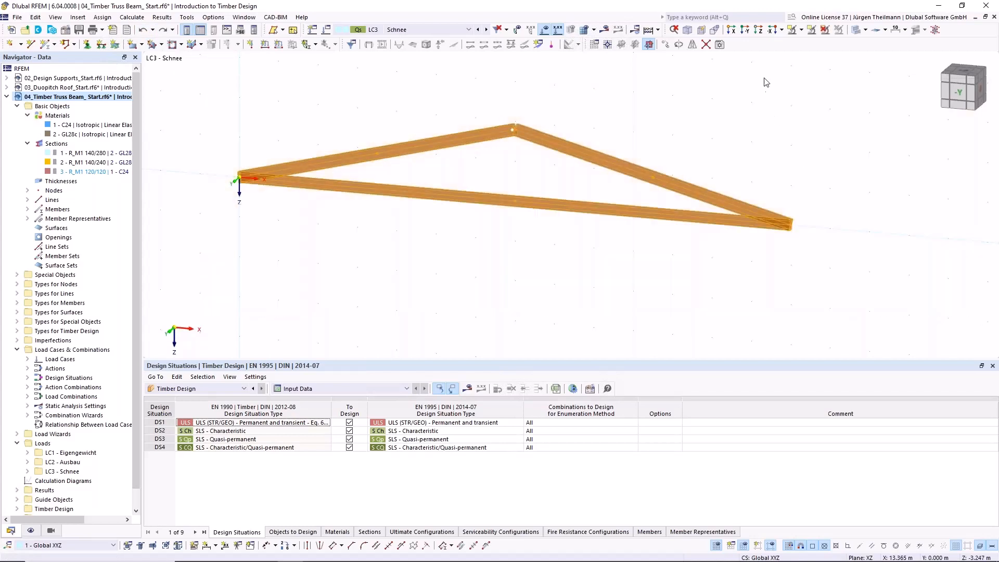
right_click(474, 136)
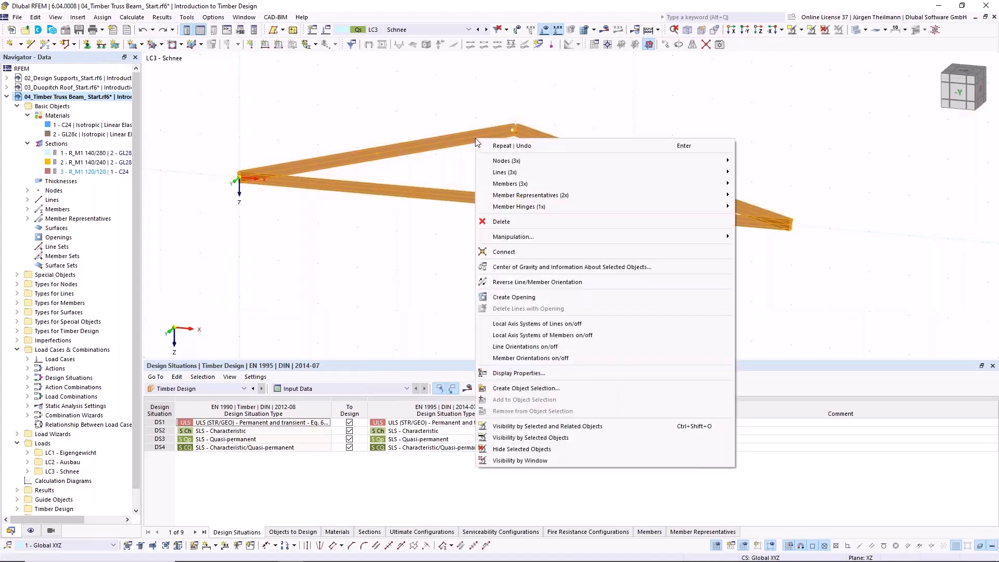
mouse_move(531, 186)
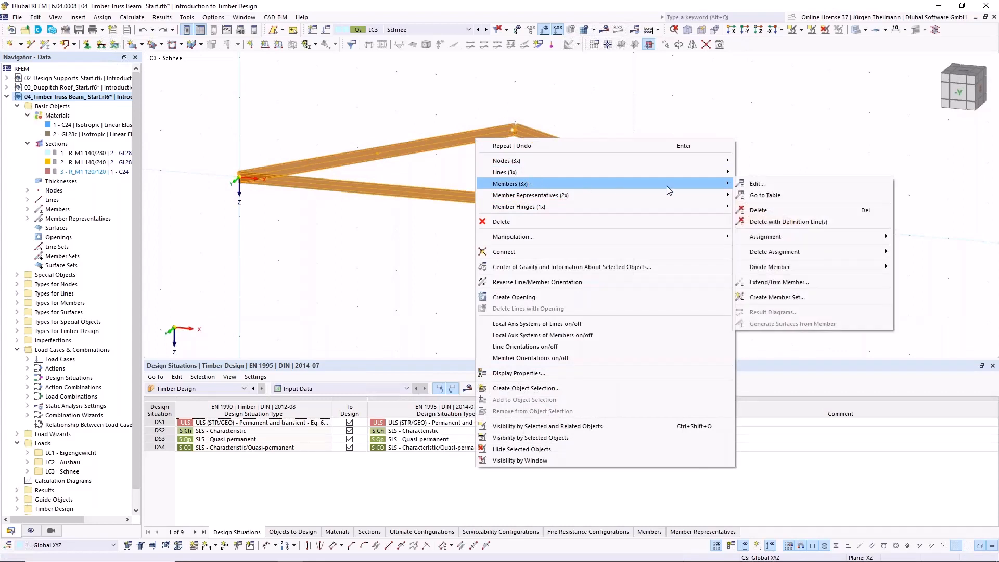
mouse_move(864, 270)
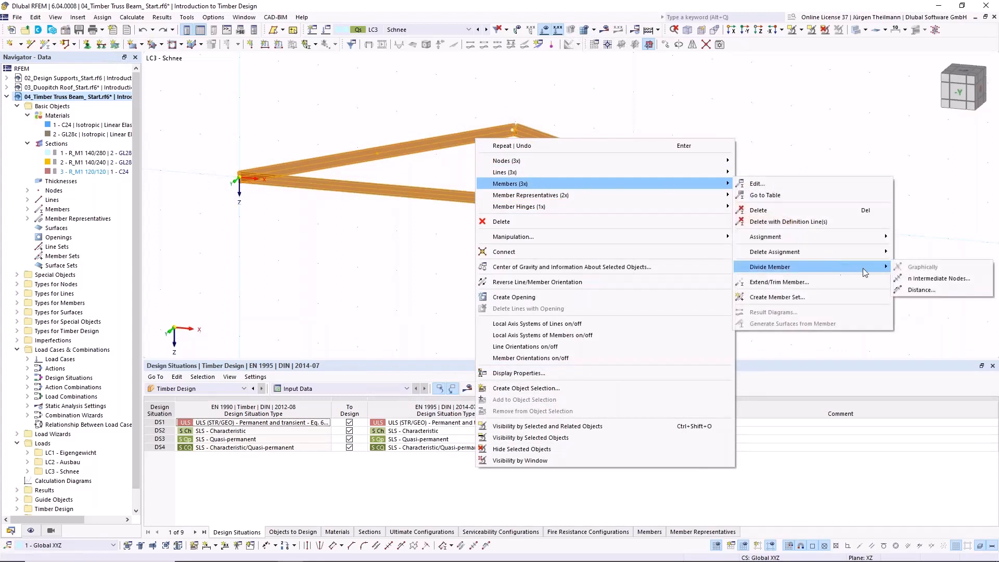
left_click(937, 279)
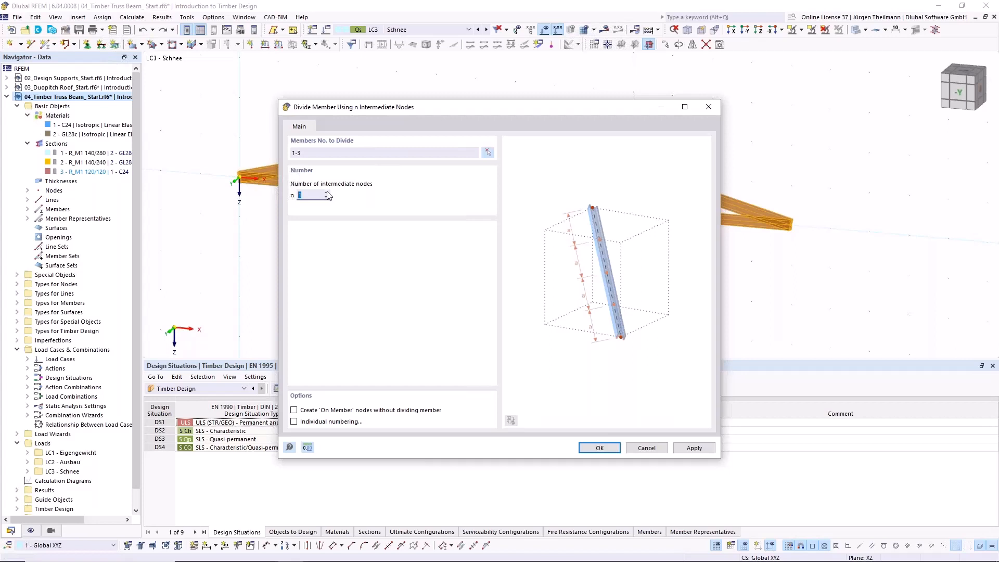
double_click(327, 192)
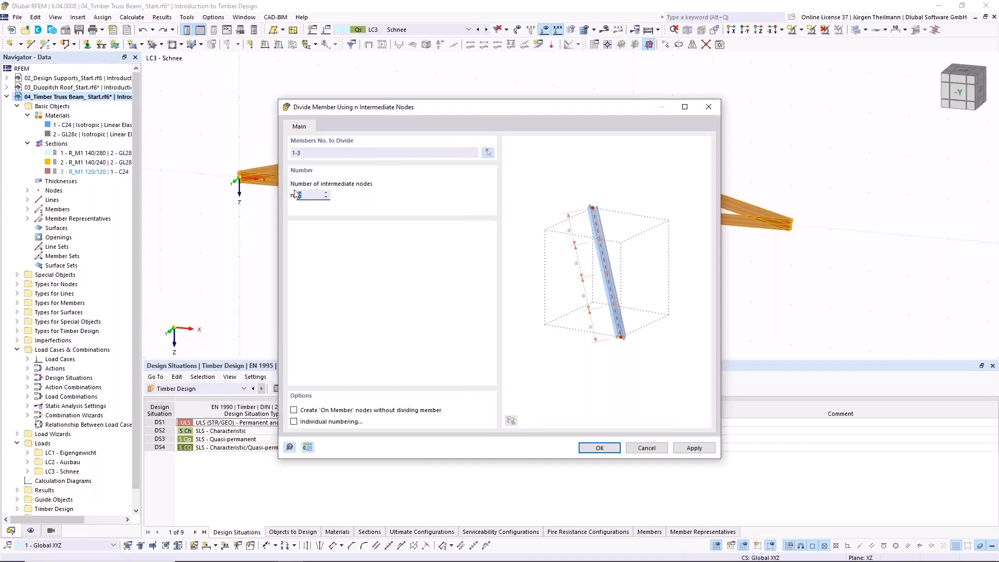
left_click(294, 411)
left_click(599, 448)
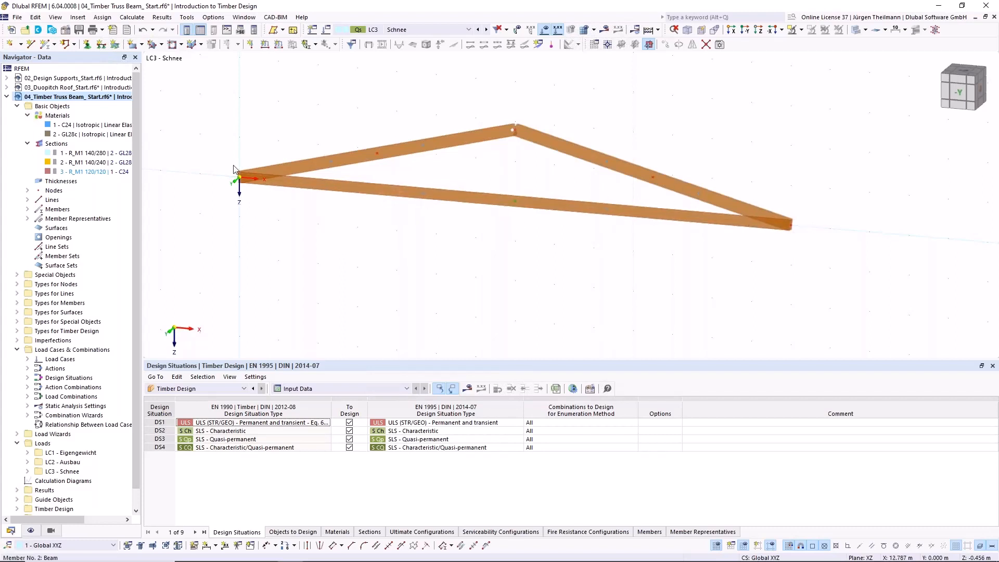
- Set up a new member of type Truss with section R_M1 120/120 in C24, comparing it with Truss (only N)
left_click(46, 47)
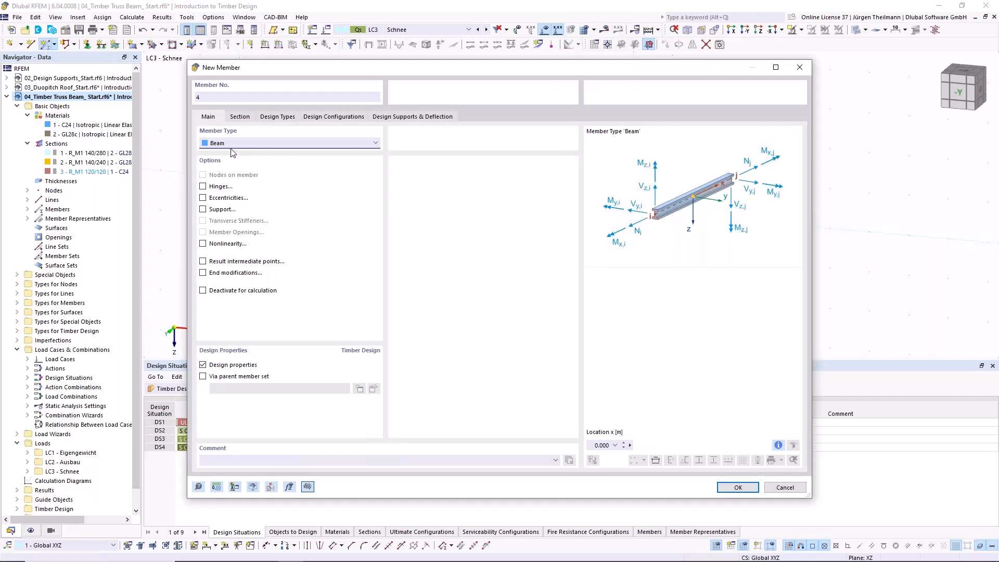
left_click(222, 143)
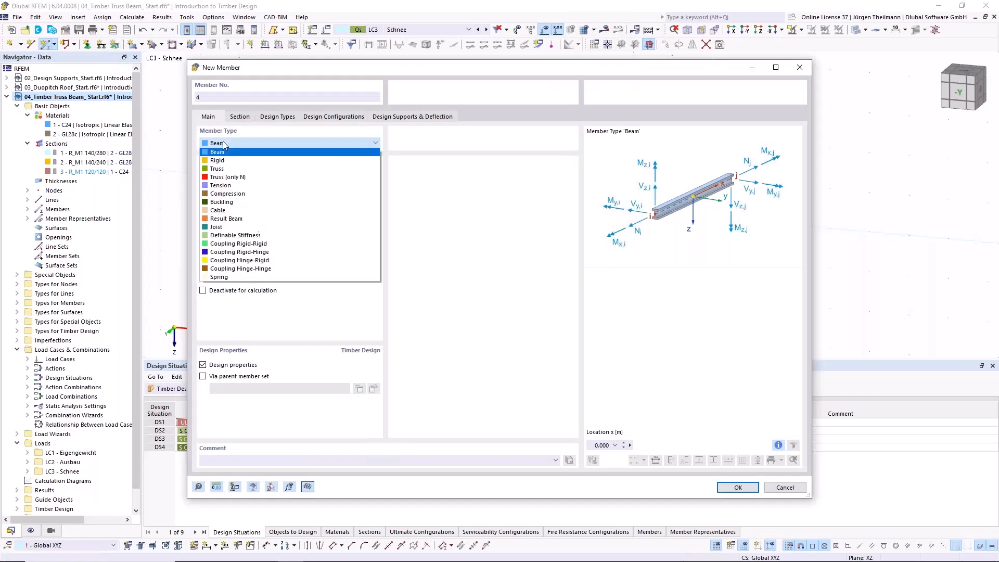
left_click(217, 178)
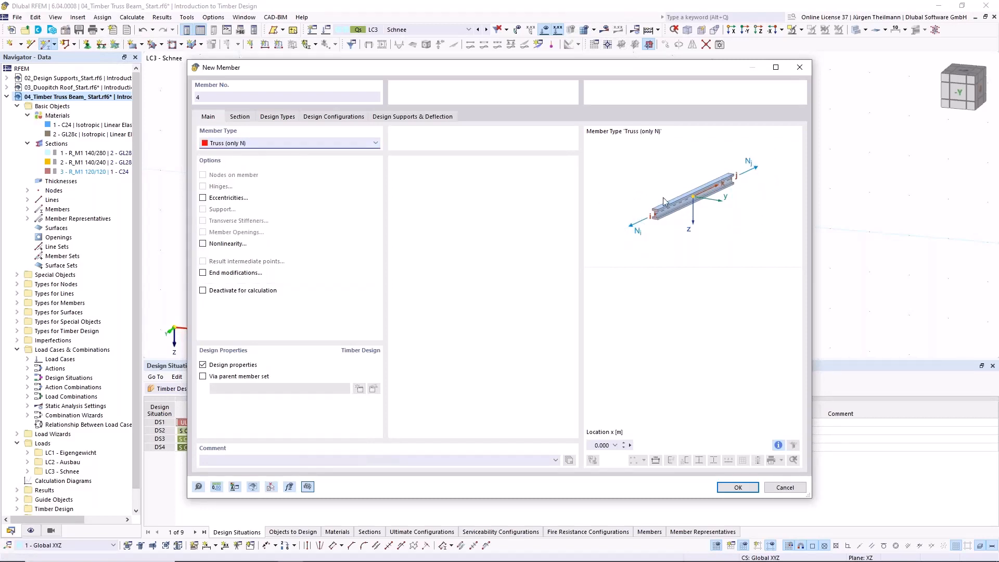
left_click(376, 144)
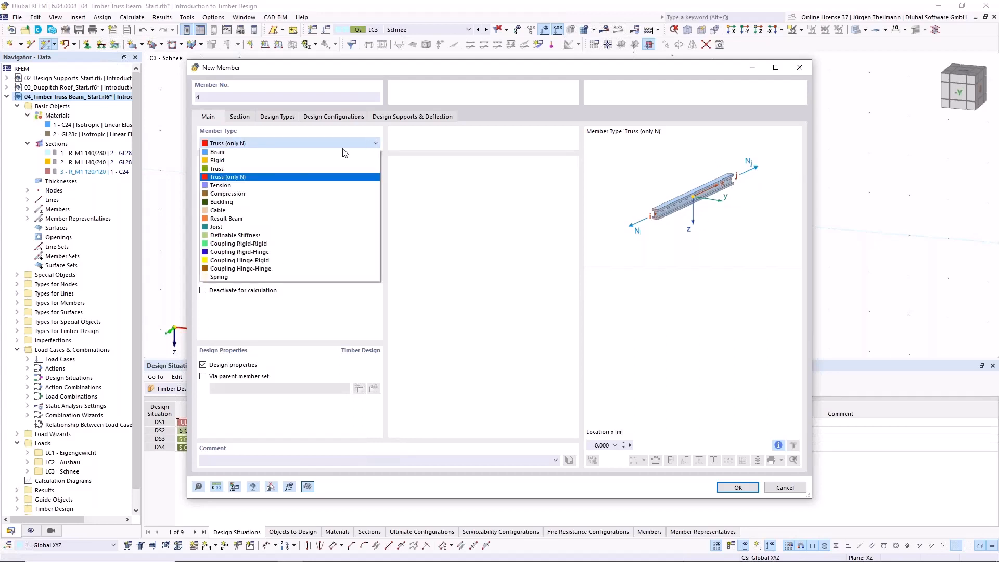
left_click(203, 171)
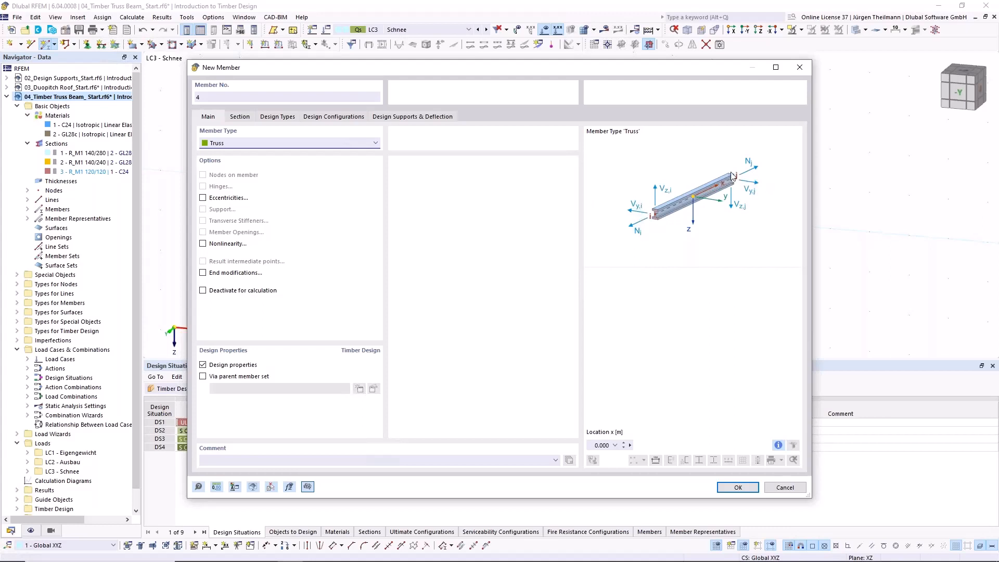
left_click(237, 116)
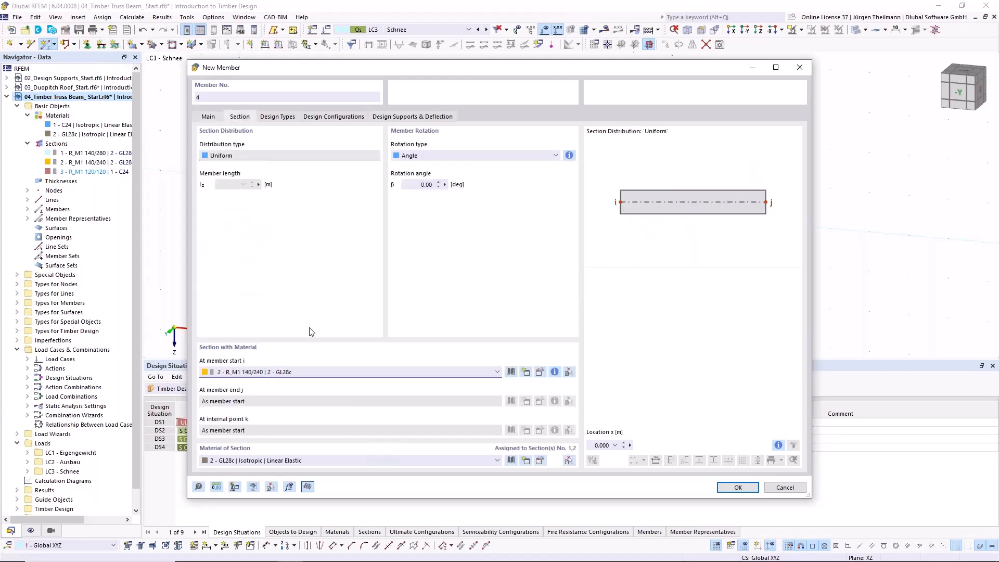
left_click(309, 373)
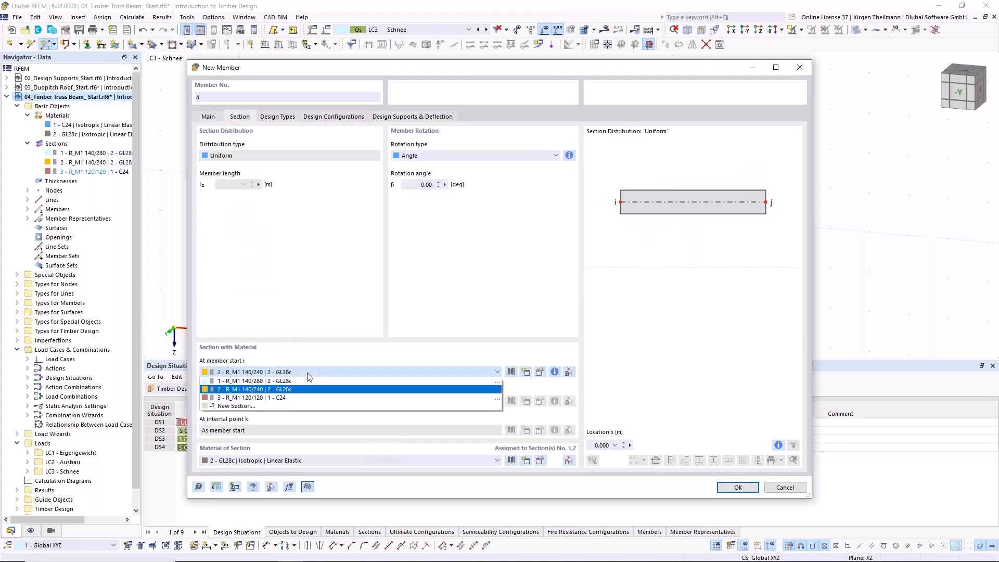
left_click(207, 397)
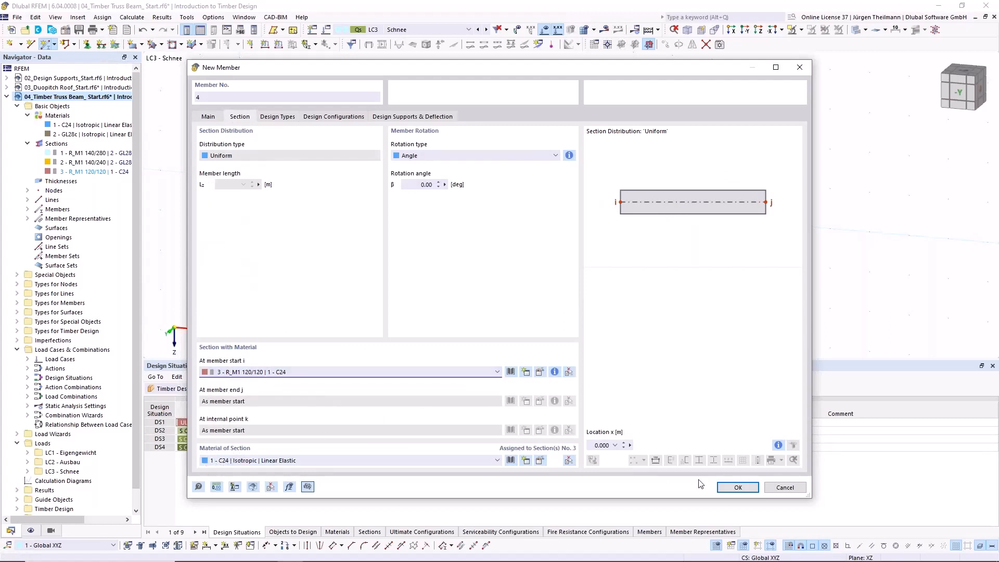
left_click(730, 488)
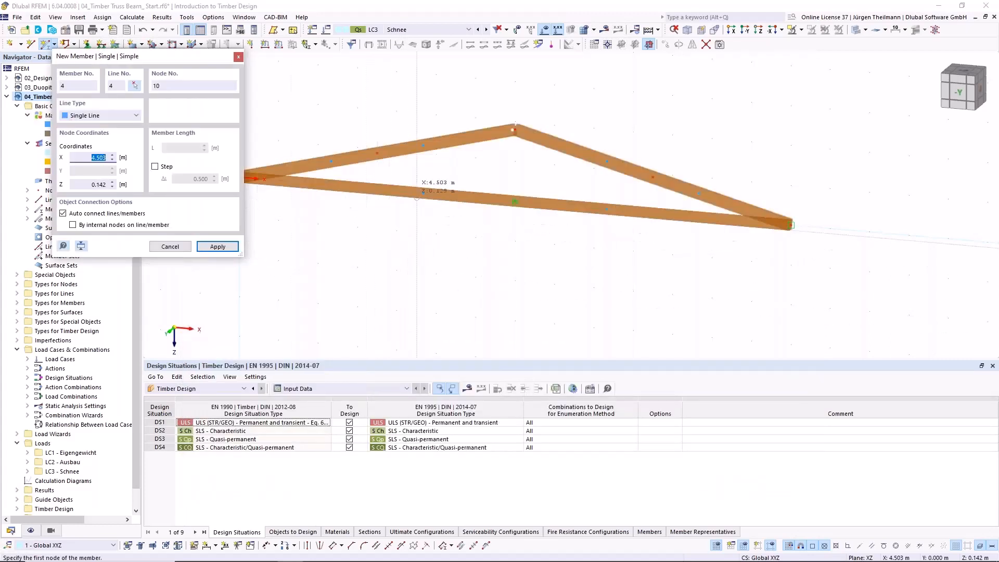
- Draw the web members of the origin-side truss half: rafter diagonal, vertical and ridge diagonal, all meeting at the bottom chord node at X 4.667 m
left_click(379, 174)
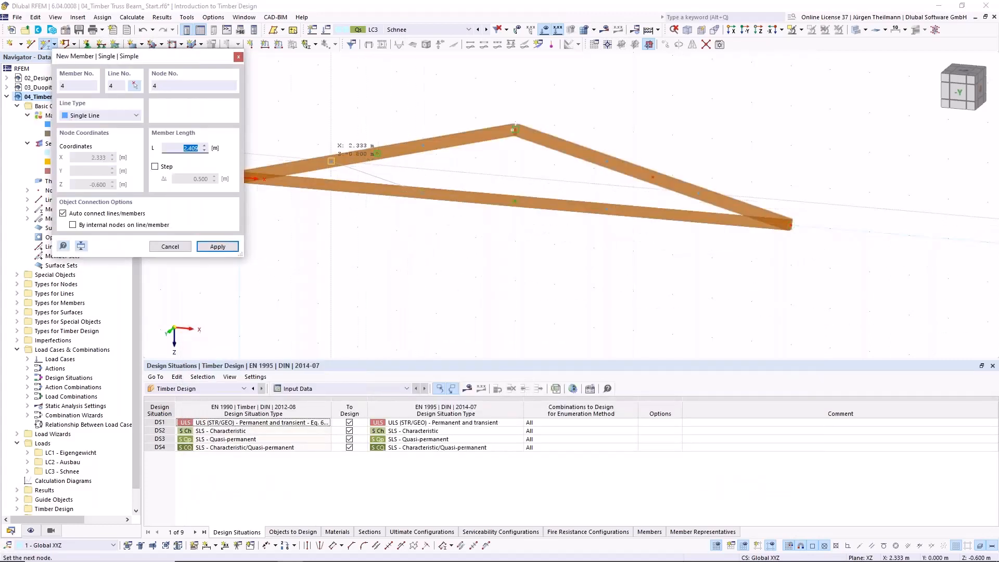
left_click(331, 161)
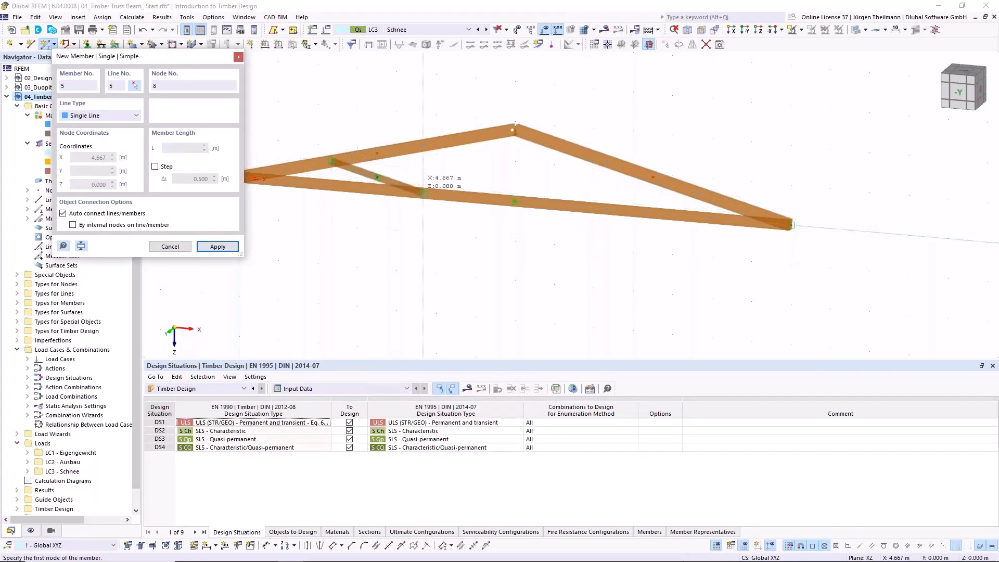
left_click(421, 162)
left_click(423, 191)
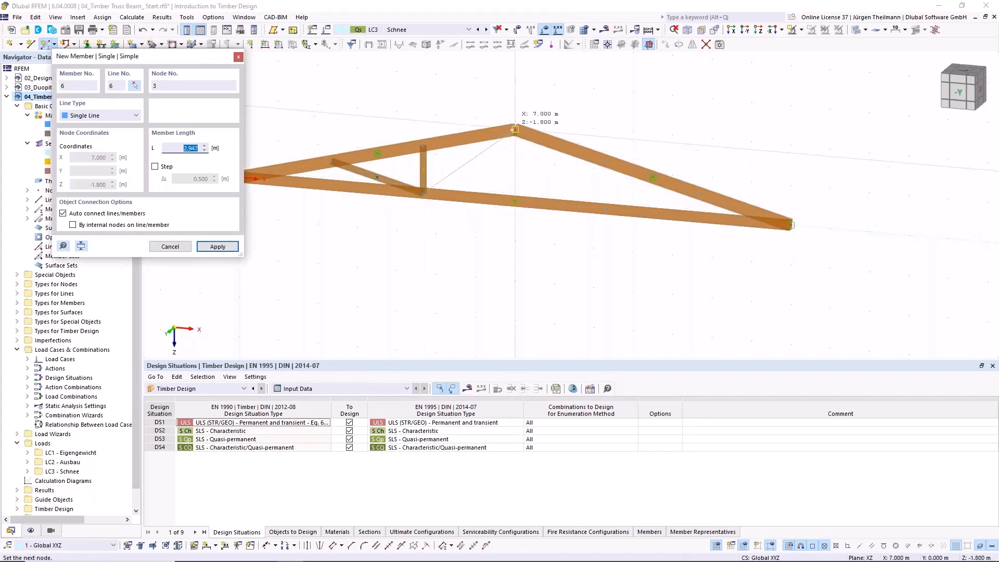
left_click(515, 128)
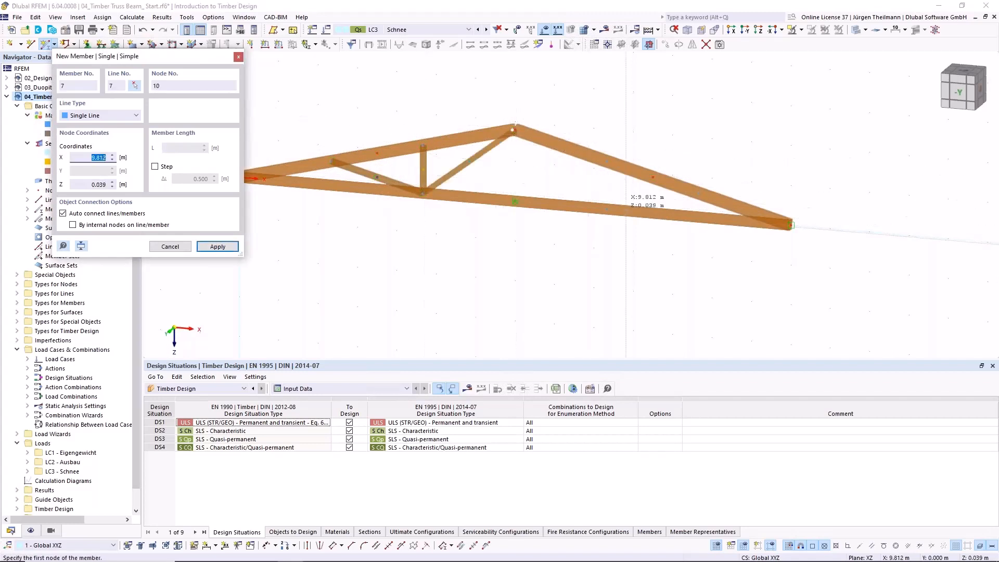
- Draw the mirrored web members of the other truss half: ridge diagonal, vertical and rafter diagonal, meeting at the bottom chord node at X 9.333 m
left_click(612, 205)
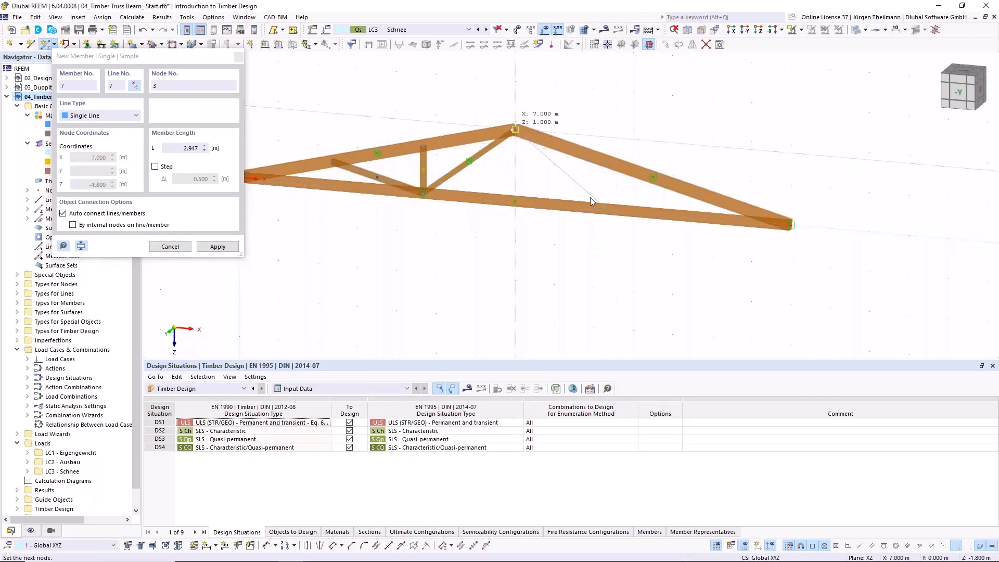
left_click(514, 129)
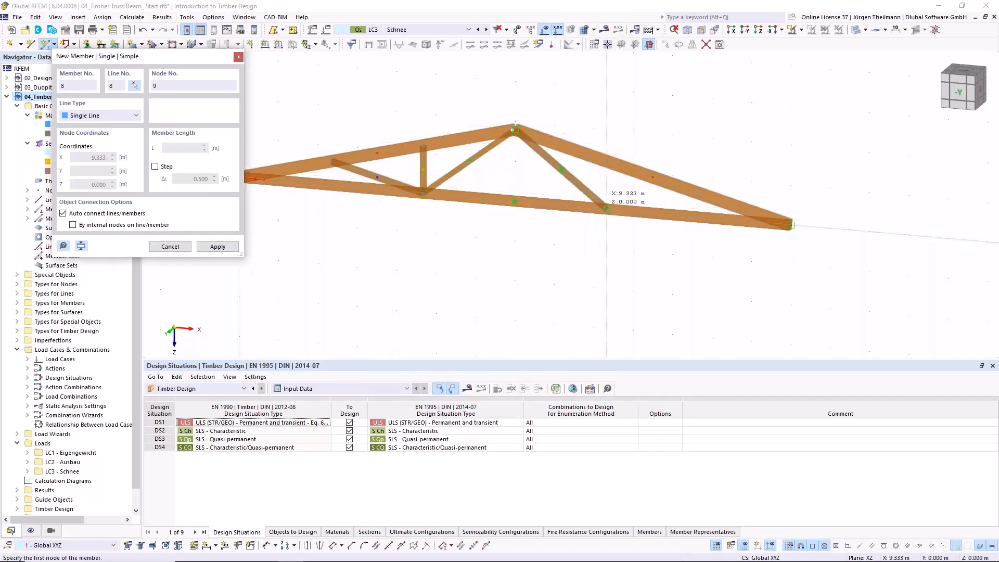
left_click(607, 208)
left_click(607, 163)
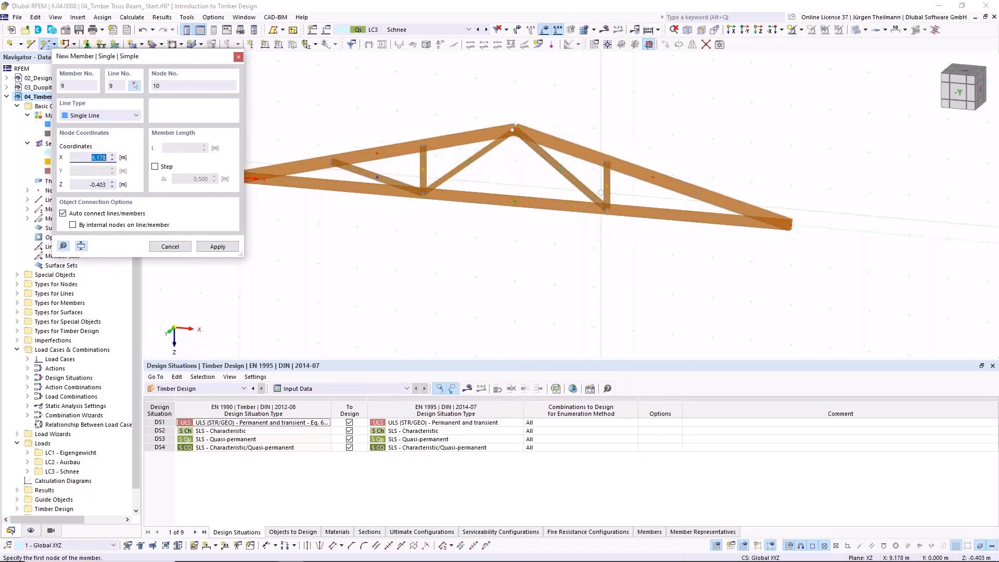
left_click(607, 208)
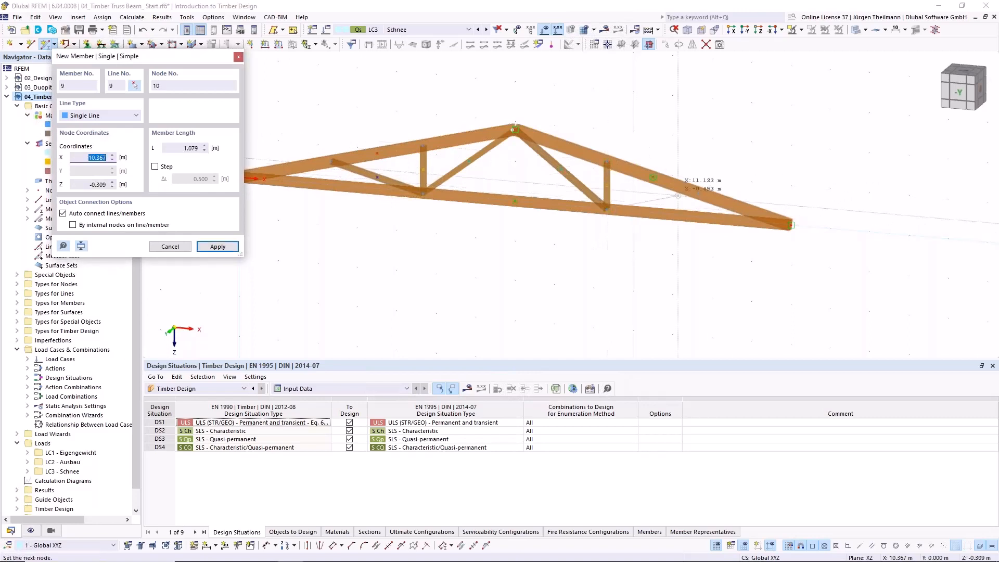
left_click(697, 195)
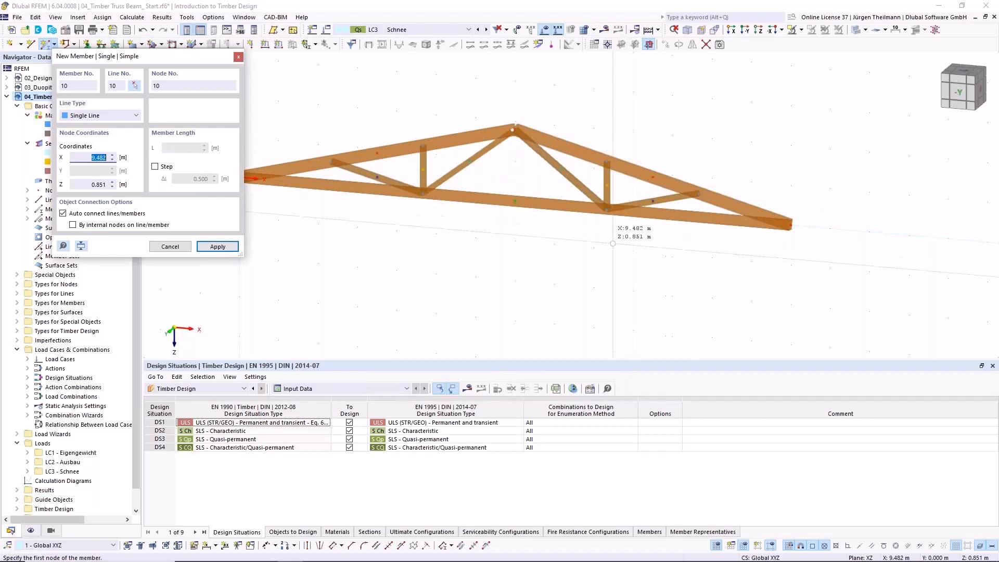
key("Escape")
- Assign the hinged nodal support 'Gelenkig' to node 1 at the origin end of the truss
mouse_move(540, 236)
middle_mouse_down()
mouse_move(560, 275)
mouse_move(557, 202)
mouse_move(547, 199)
mouse_move(557, 203)
middle_mouse_up()
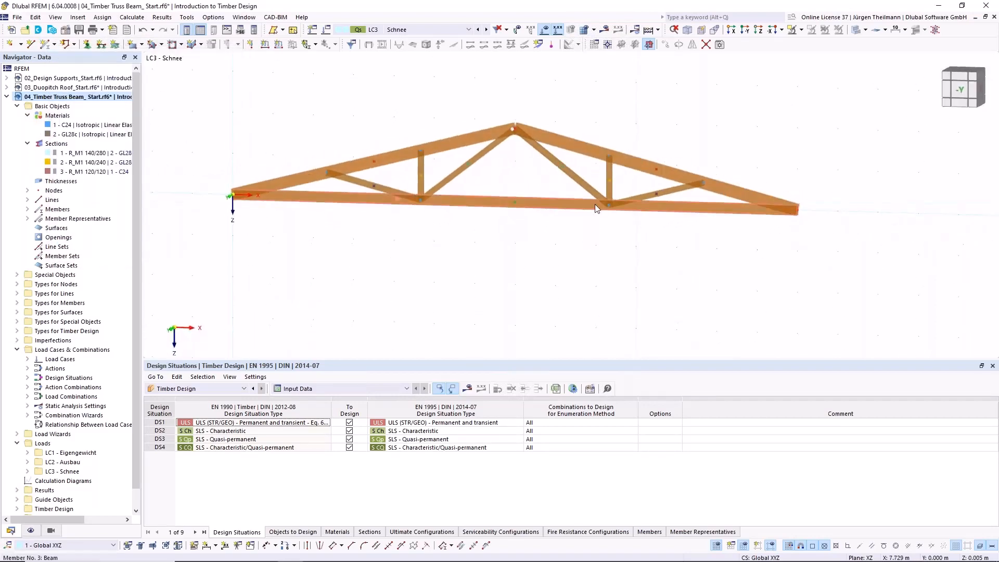
middle_click_drag(564, 245, 557, 260, "ctrl")
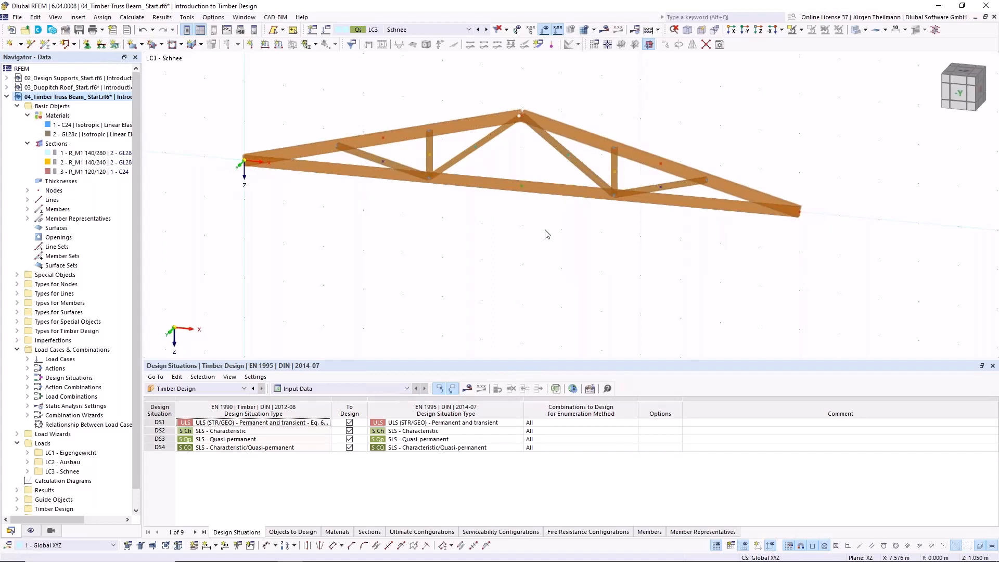
middle_click_drag(548, 248, 555, 263)
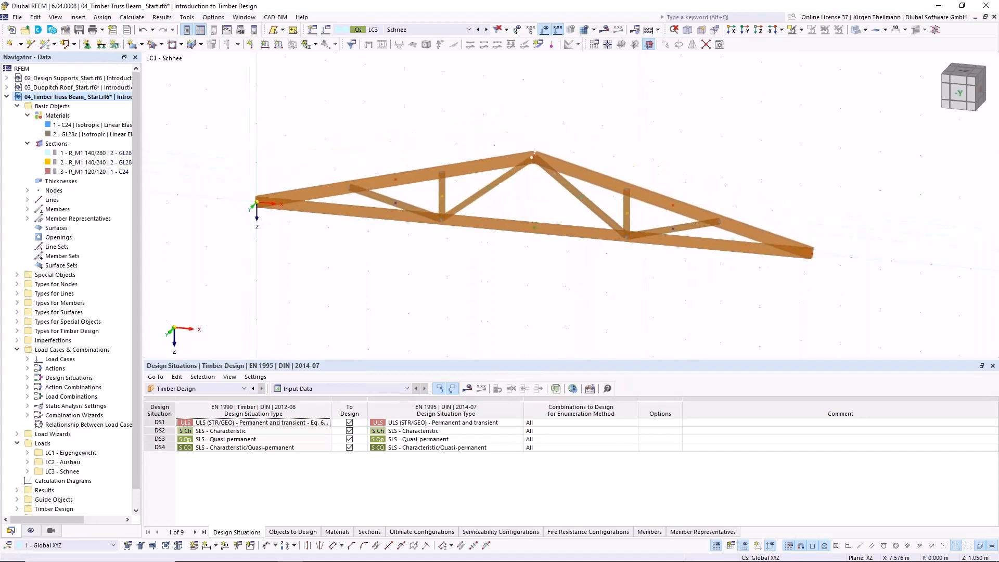
left_click(88, 46)
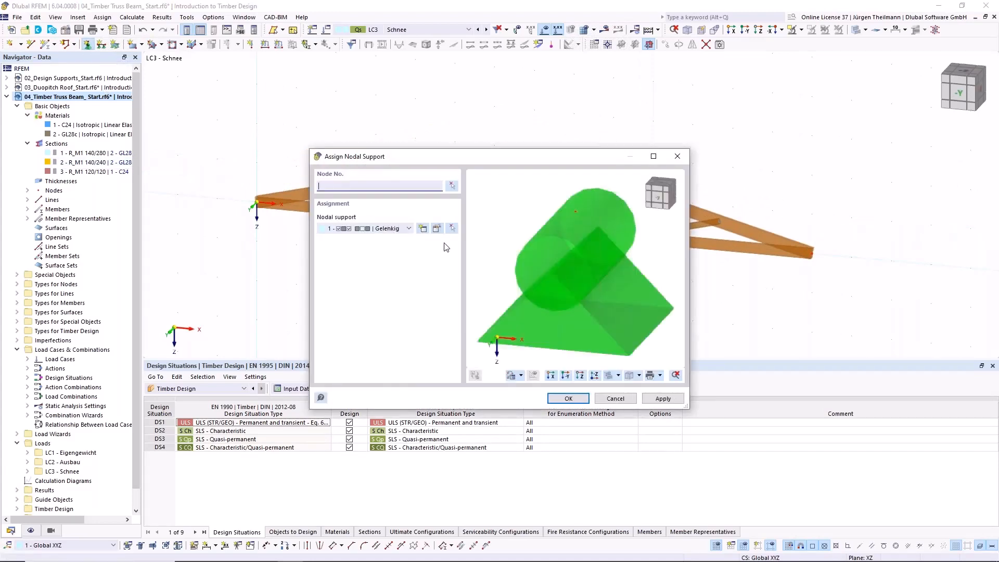
left_click(451, 185)
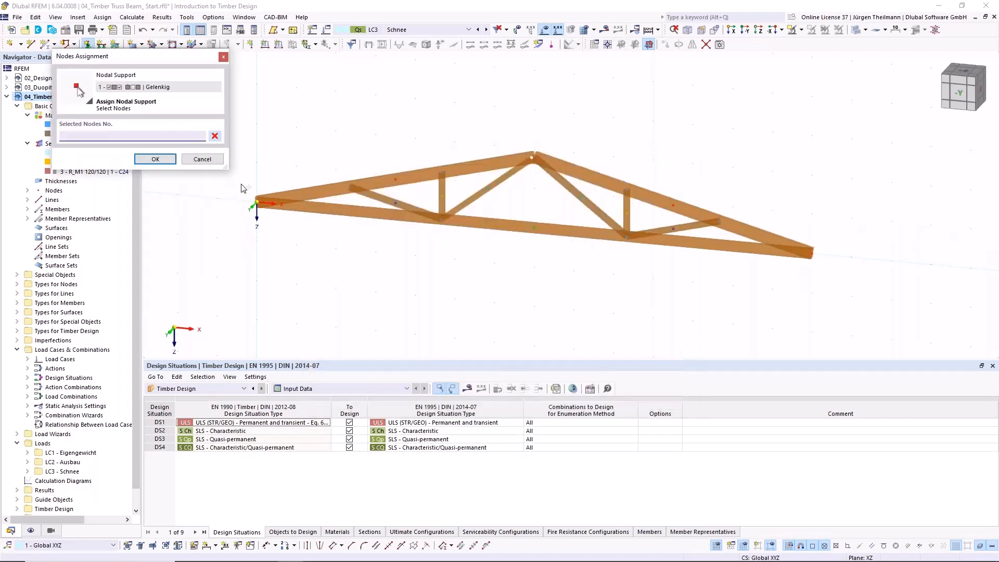
left_click_drag(240, 183, 292, 255)
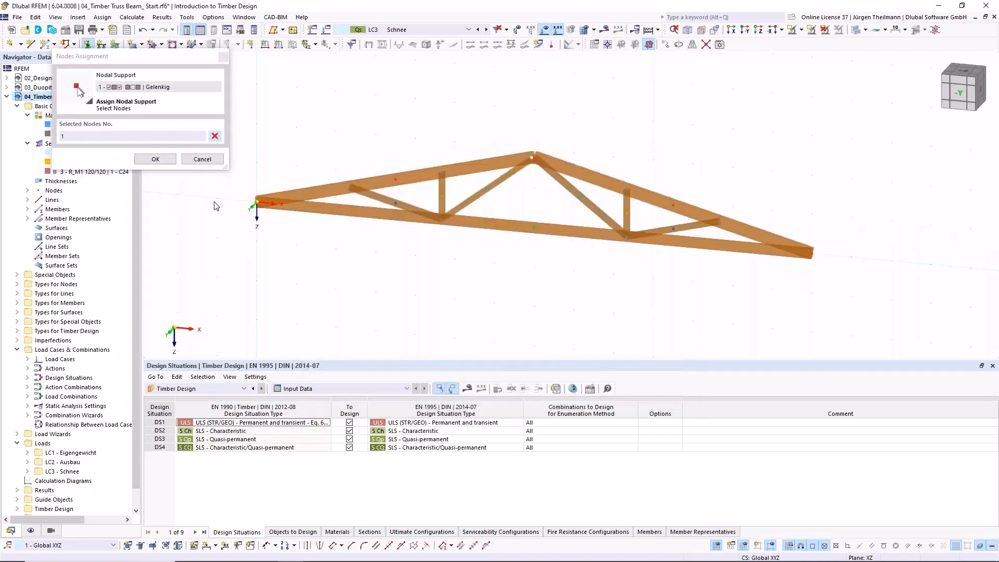
left_click(155, 159)
left_click(658, 399)
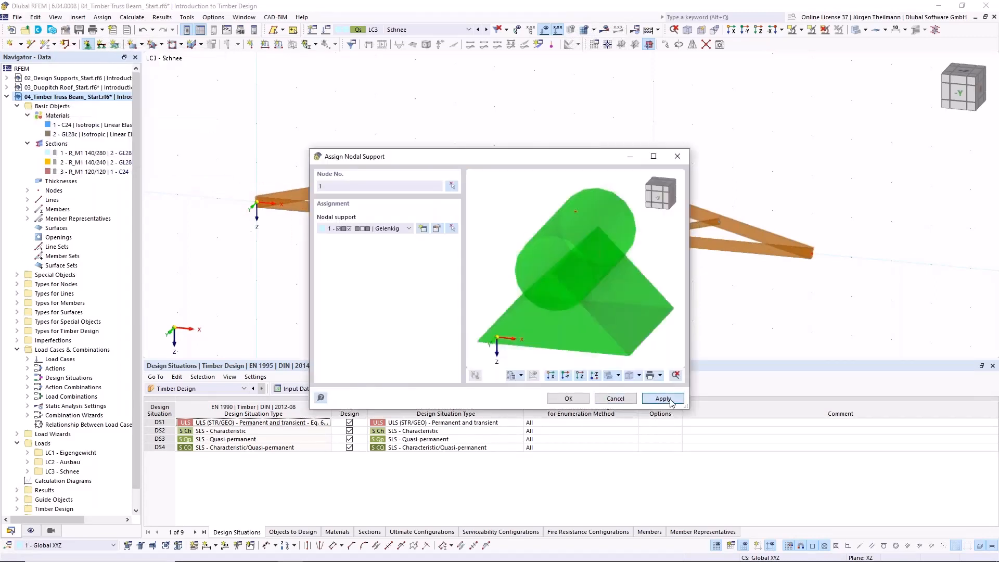
- Assign the sliding nodal support 'Verschieblich in X' to node 2 at the far end of the truss
left_click(409, 229)
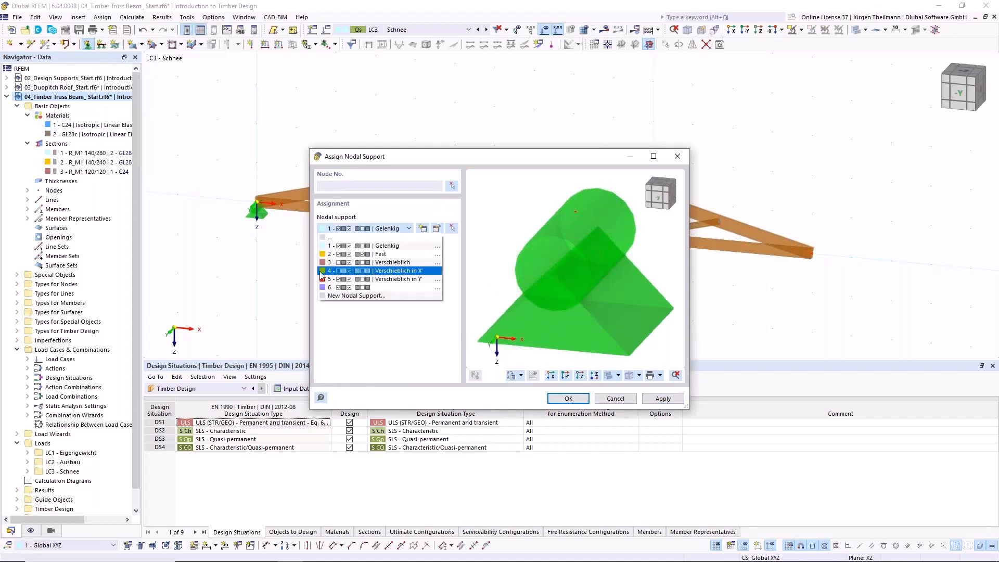
left_click(390, 271)
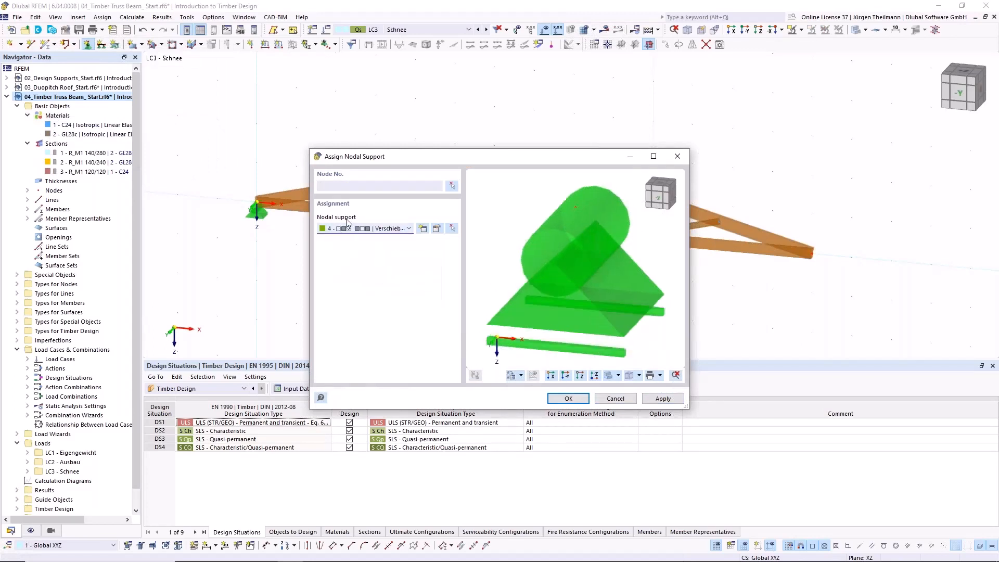
left_click(452, 186)
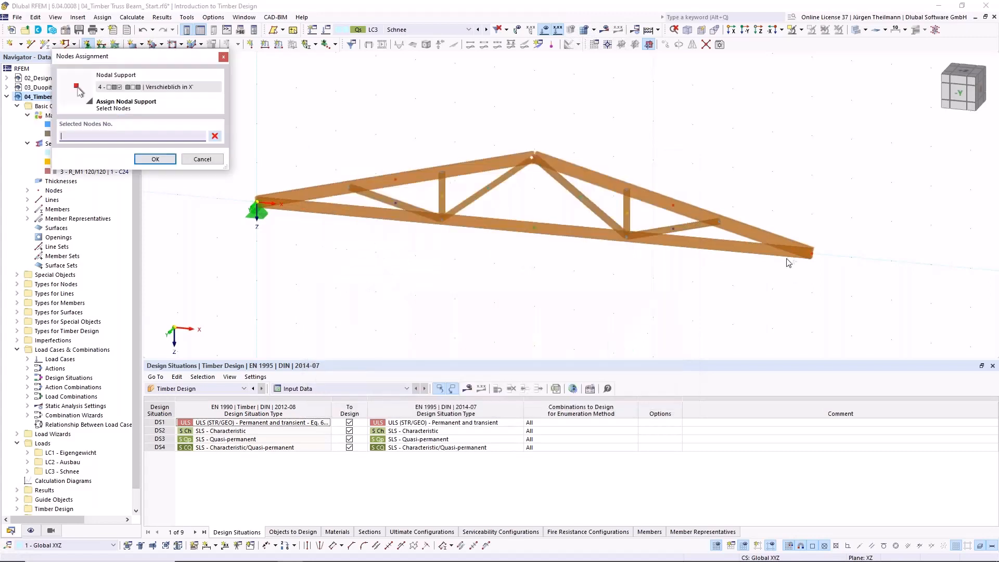
left_click_drag(779, 212, 870, 293)
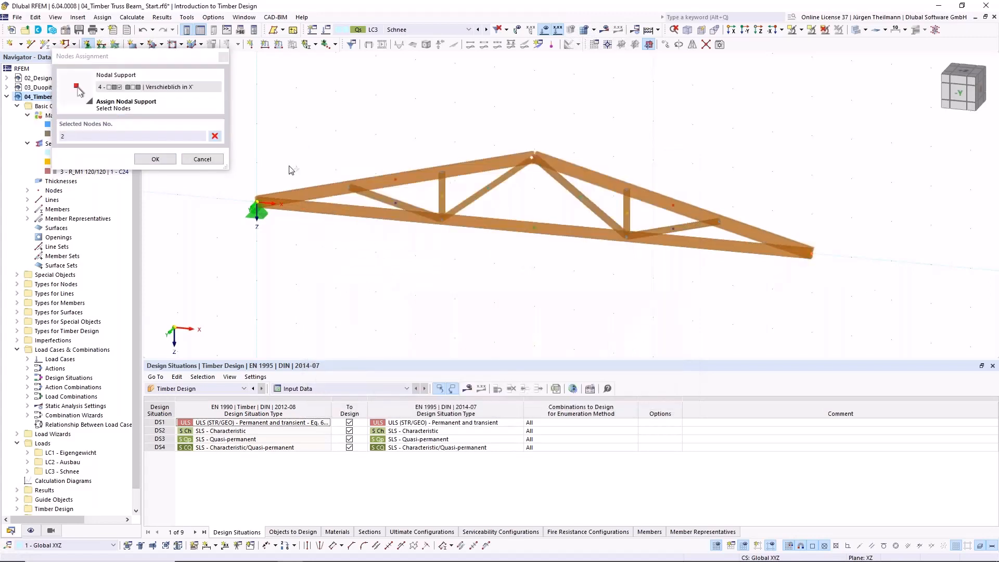
left_click(155, 159)
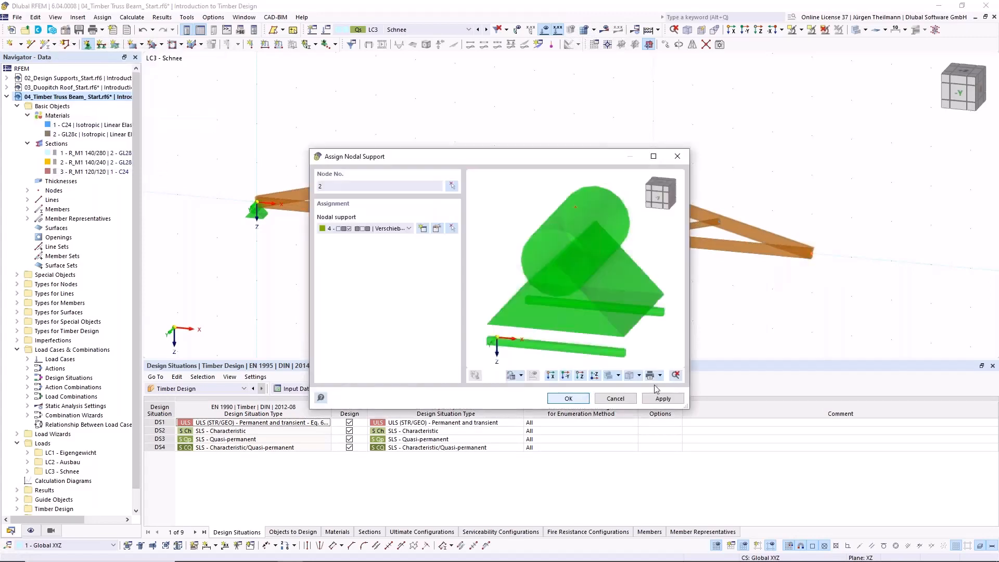
left_click(568, 398)
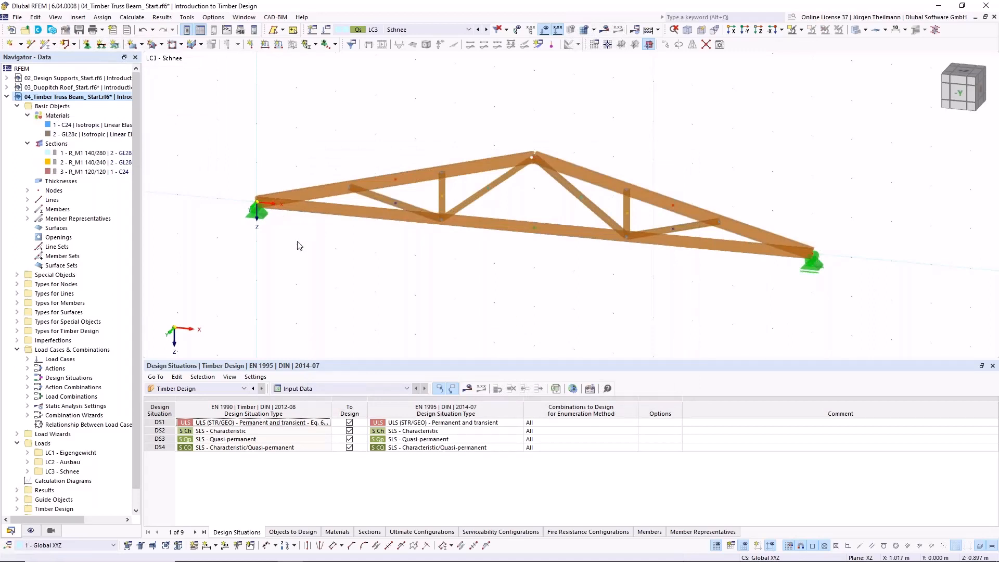
- Make LC1 Eigengewicht the current load case and check its active self-weight and direction factors
left_click(460, 29)
left_click(455, 40)
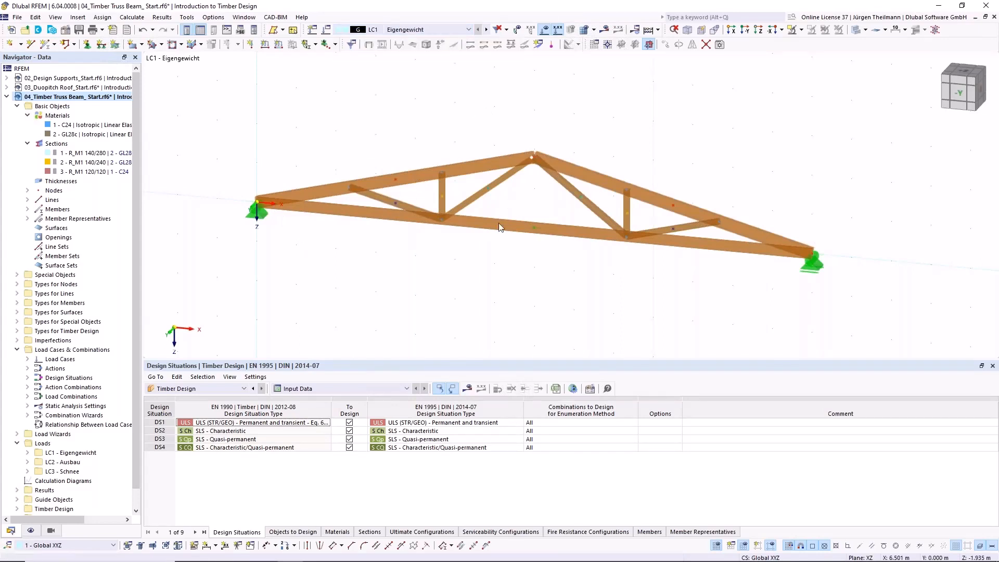
scroll(499, 229, "down", 1)
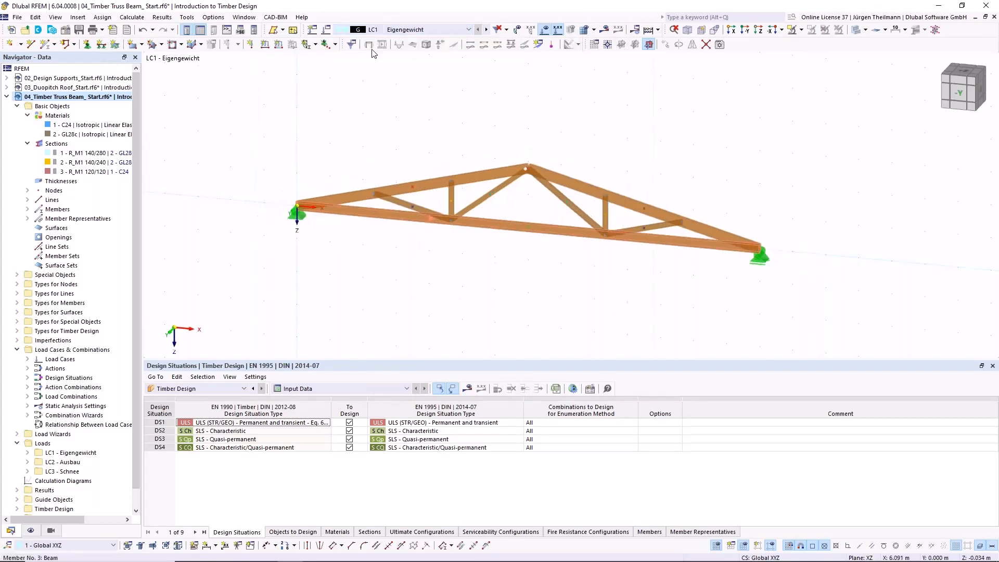
left_click(327, 30)
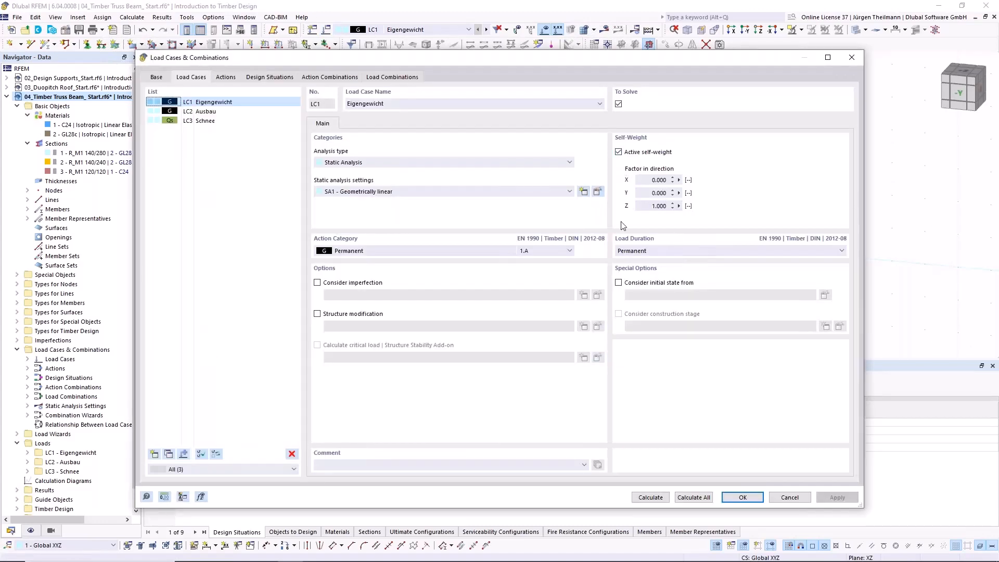
left_click(743, 497)
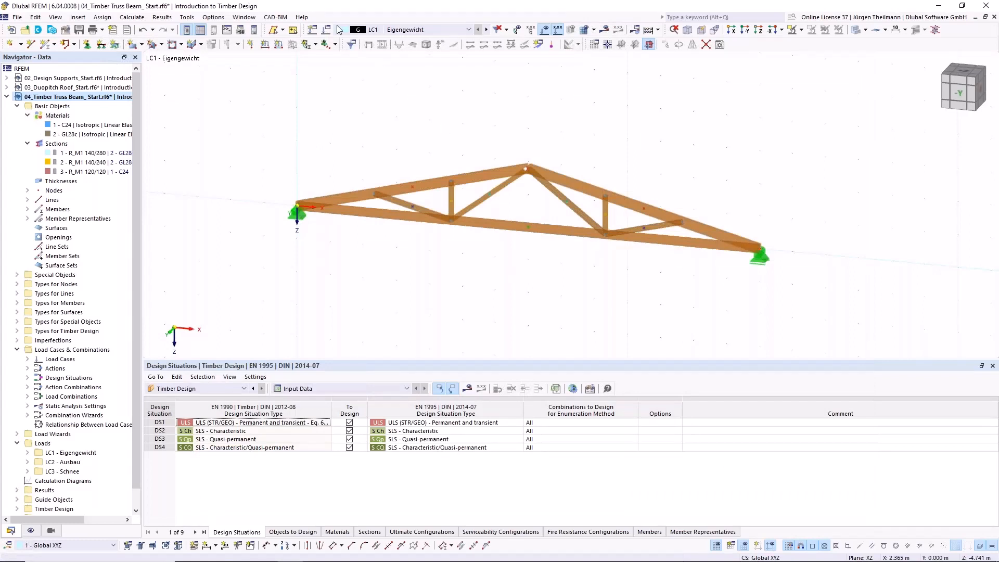
- Apply a uniform 3 kN/m force in LC2 Ausbau to top chord members 1 and 2, acting in global Z on true length
left_click(279, 48)
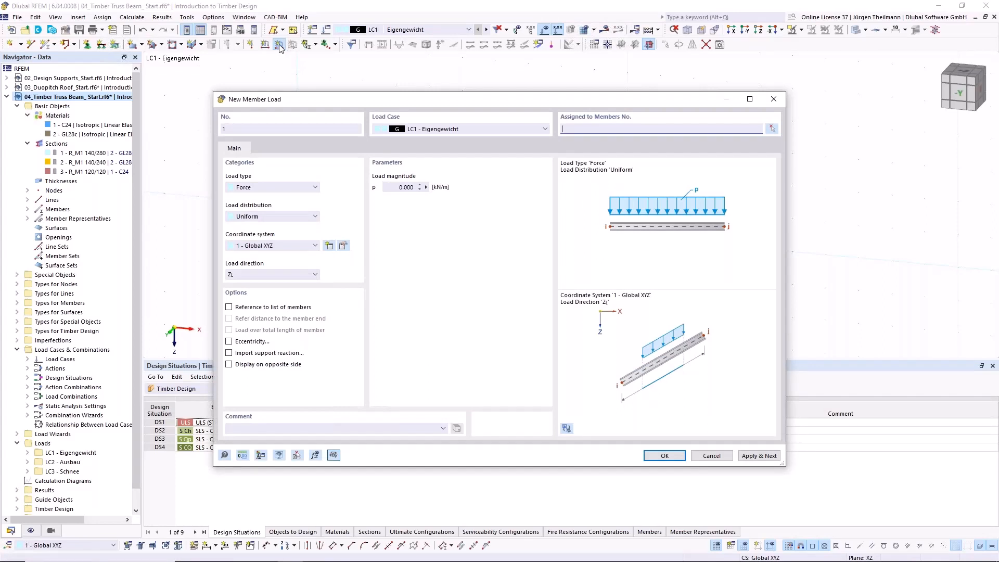
left_click(711, 455)
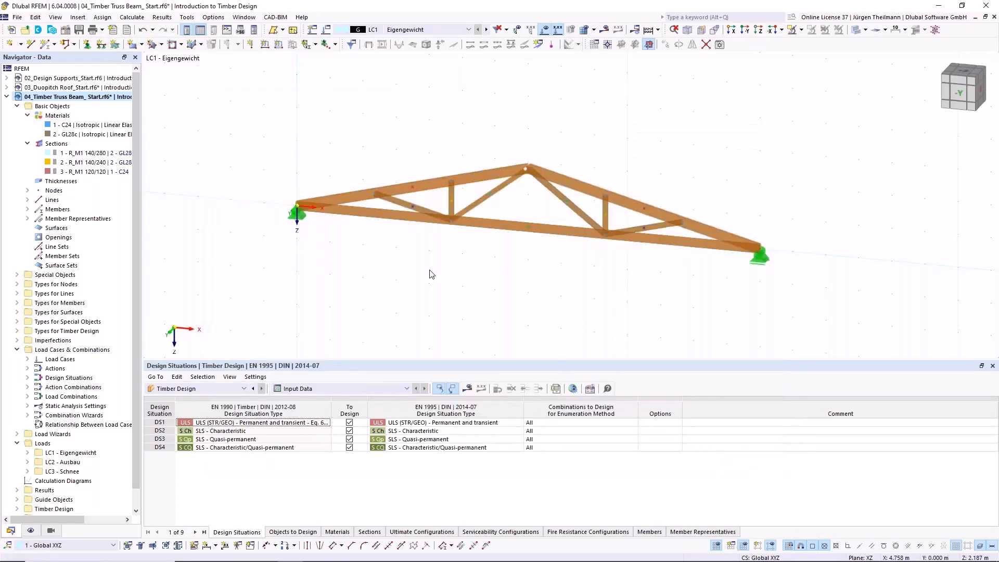
left_click(415, 191)
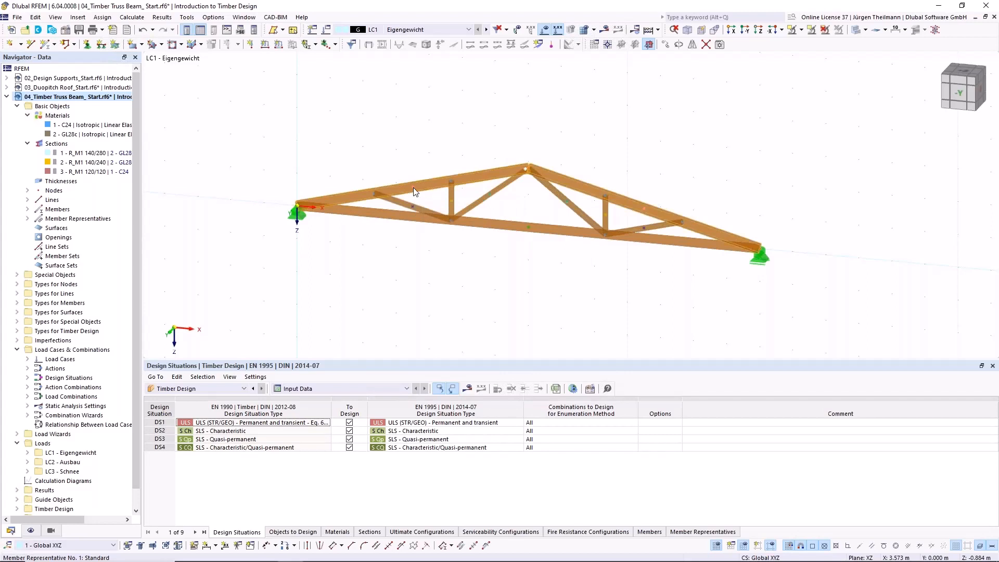
scroll(413, 188, "up", 1)
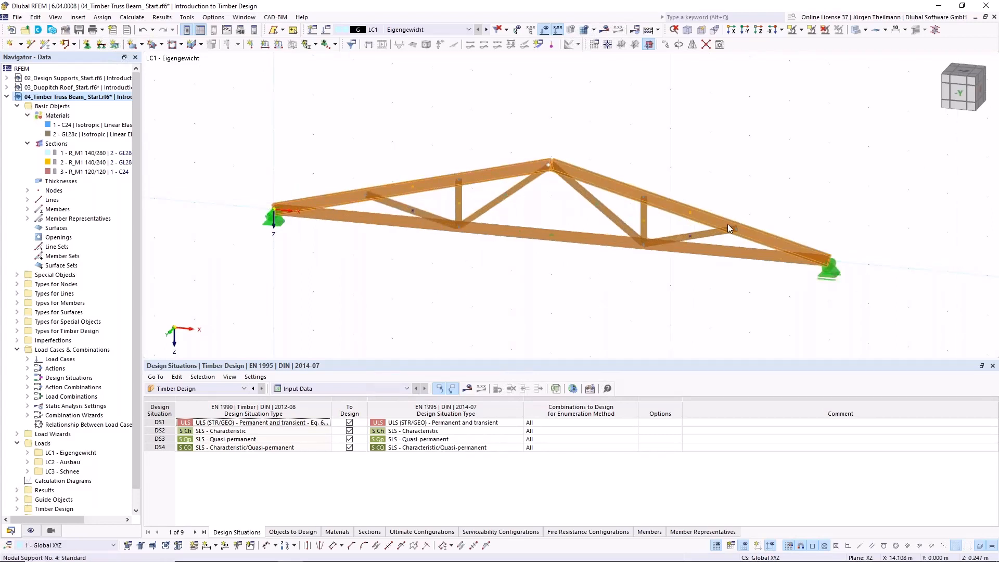
left_click(279, 44)
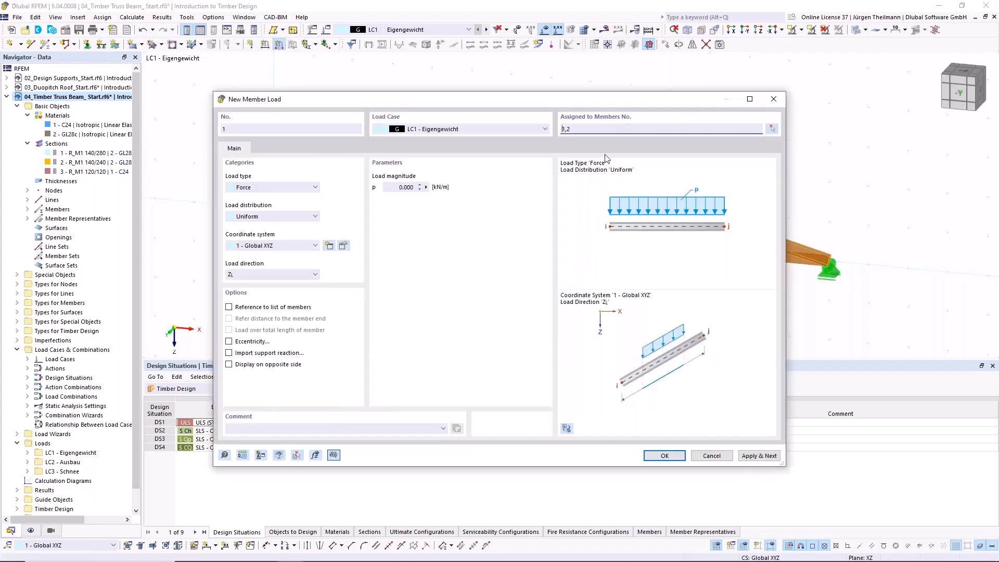
left_click(546, 130)
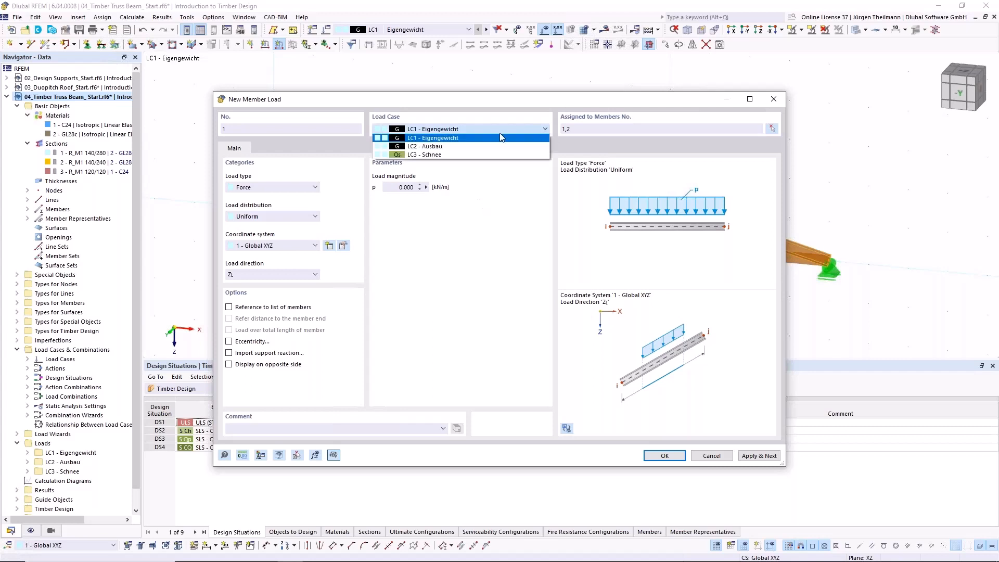
left_click(464, 144)
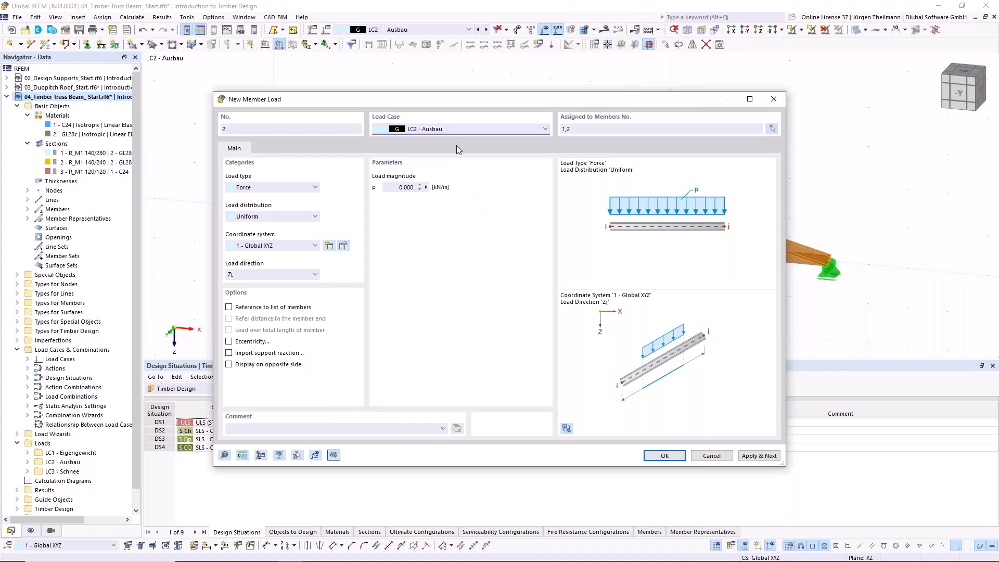
left_click(406, 187)
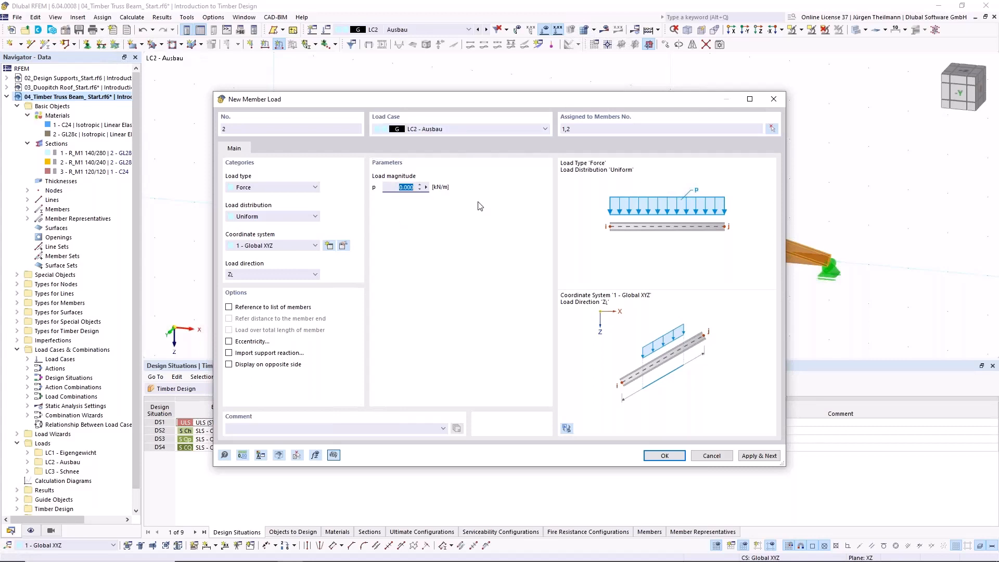
type("3")
left_click(274, 275)
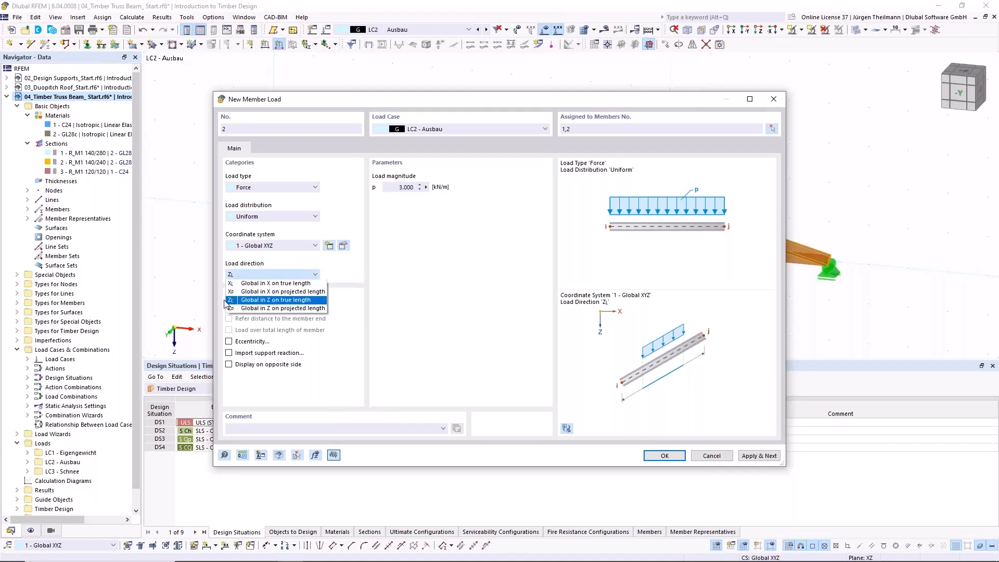
left_click(307, 300)
left_click(778, 457)
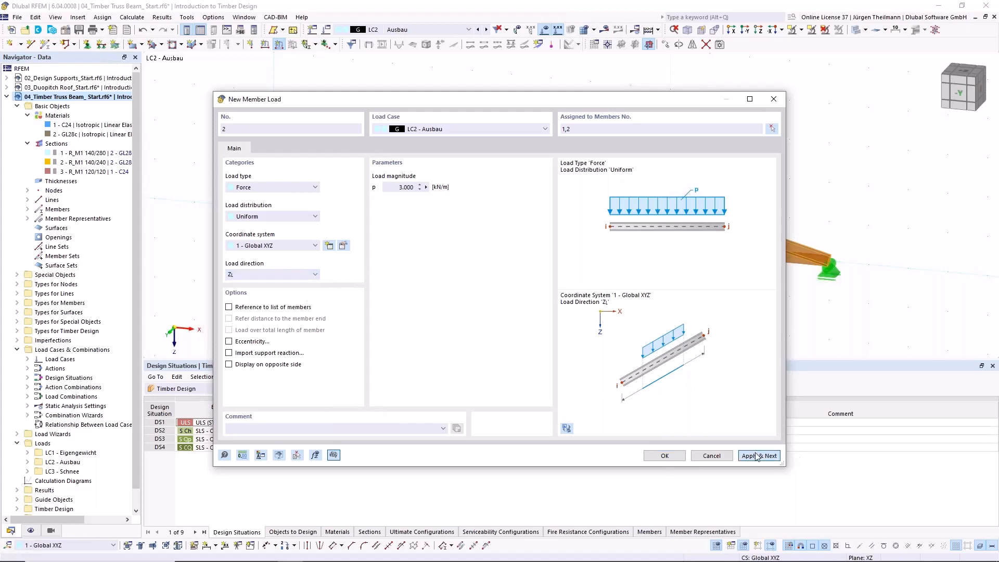
- Prepare another member load in load case LC3 Schnee and assign it to top chord members 1 and 2
left_click(547, 128)
left_click(485, 158)
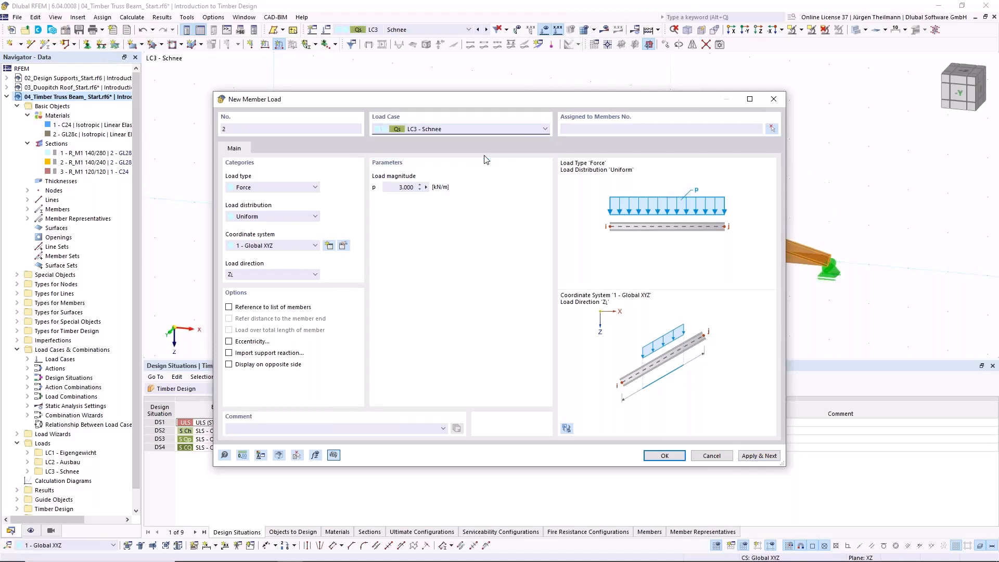
left_click(772, 129)
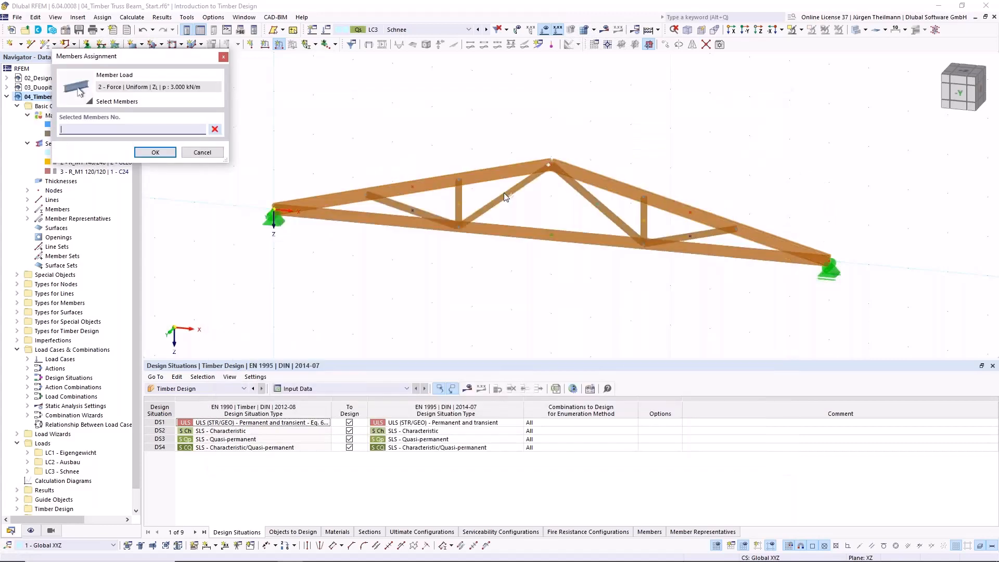
left_click(412, 186)
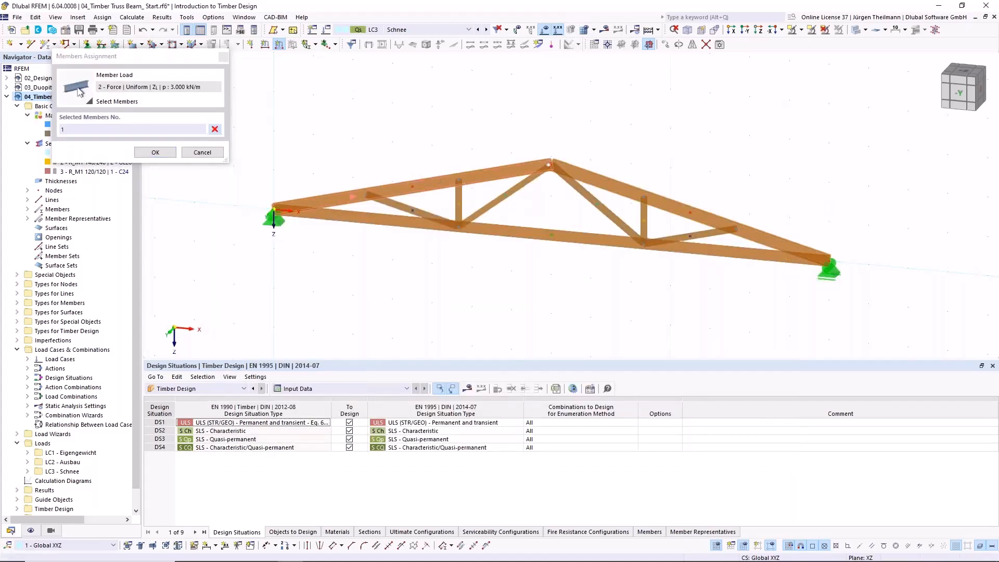
left_click(625, 187)
left_click(154, 152)
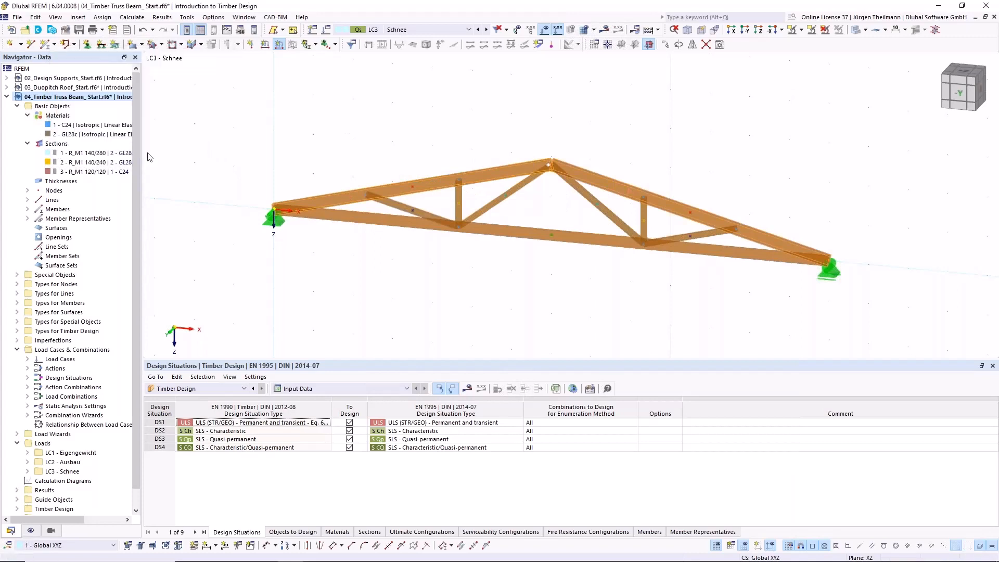
- Set the snow load to 3.5 kN/m in global Z on projected length and create it
double_click(406, 187)
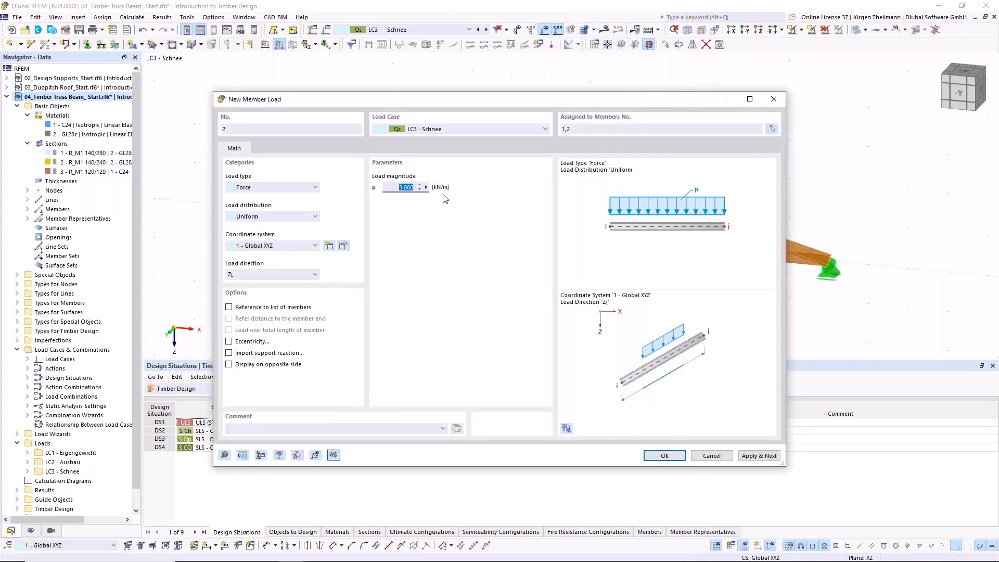
type("3,5")
left_click(281, 274)
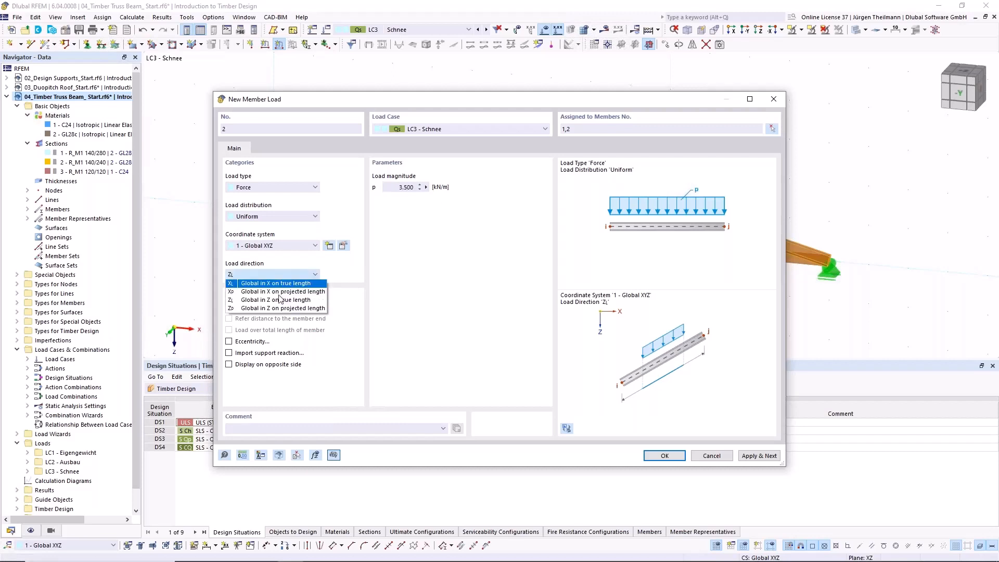
left_click(284, 313)
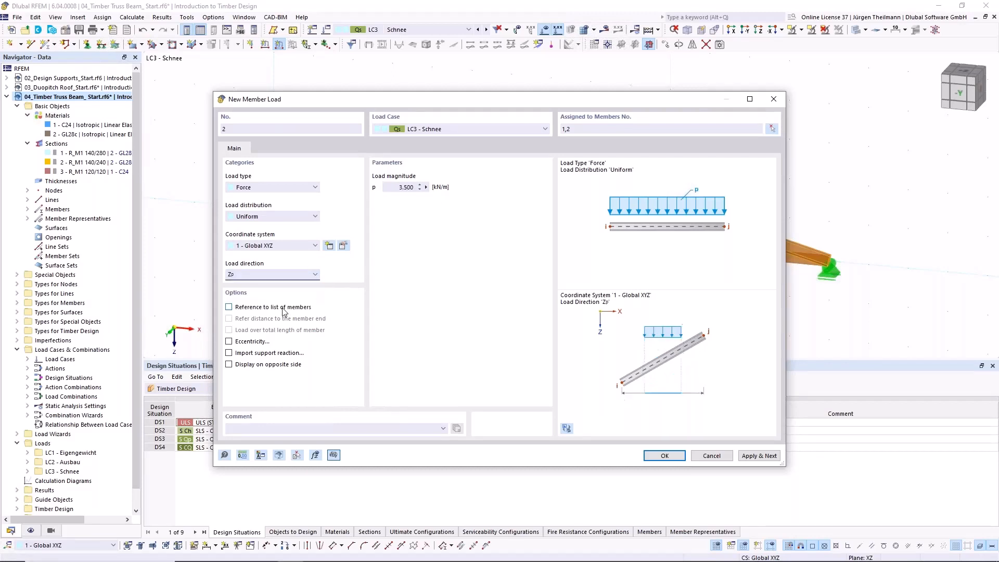
left_click(663, 456)
left_click(542, 305)
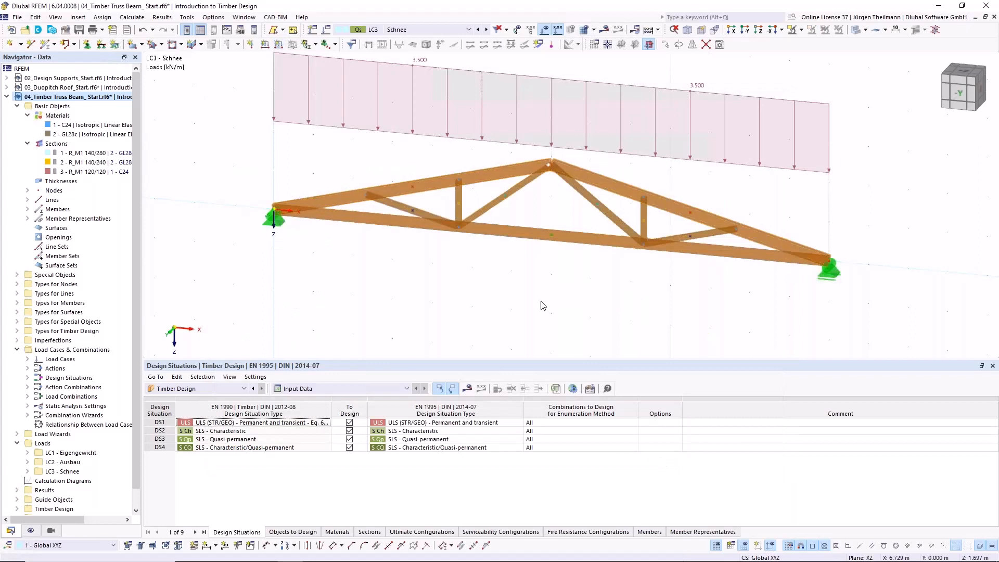
scroll(542, 306, "down", 3)
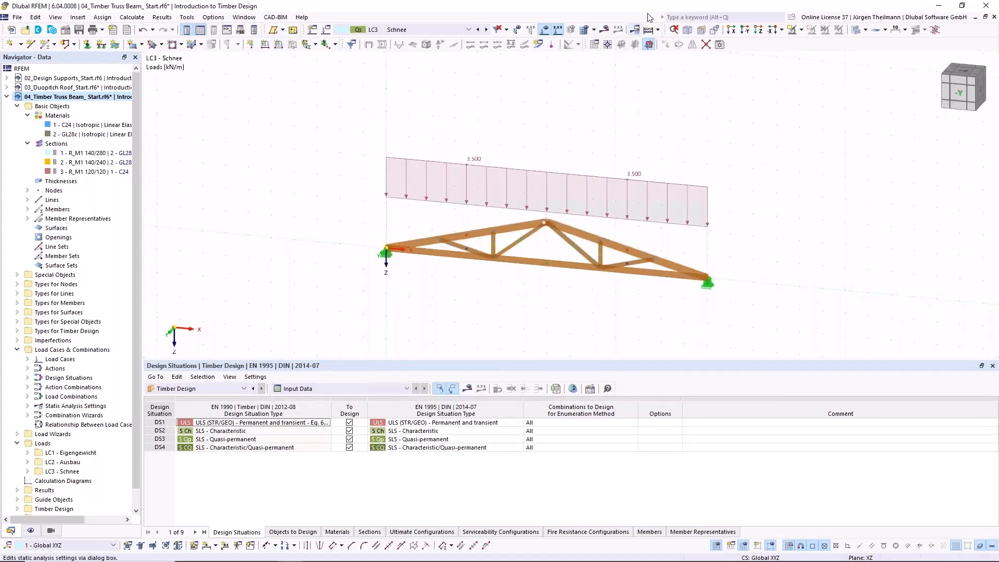
- Run the Timber Design calculation and check which members and member representatives are set for design
left_click(658, 29)
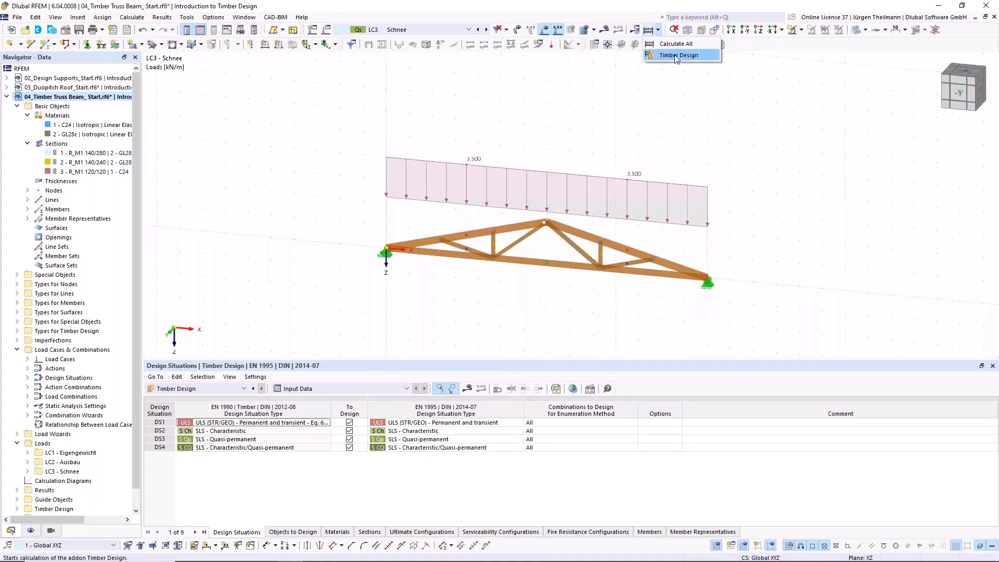
left_click(677, 57)
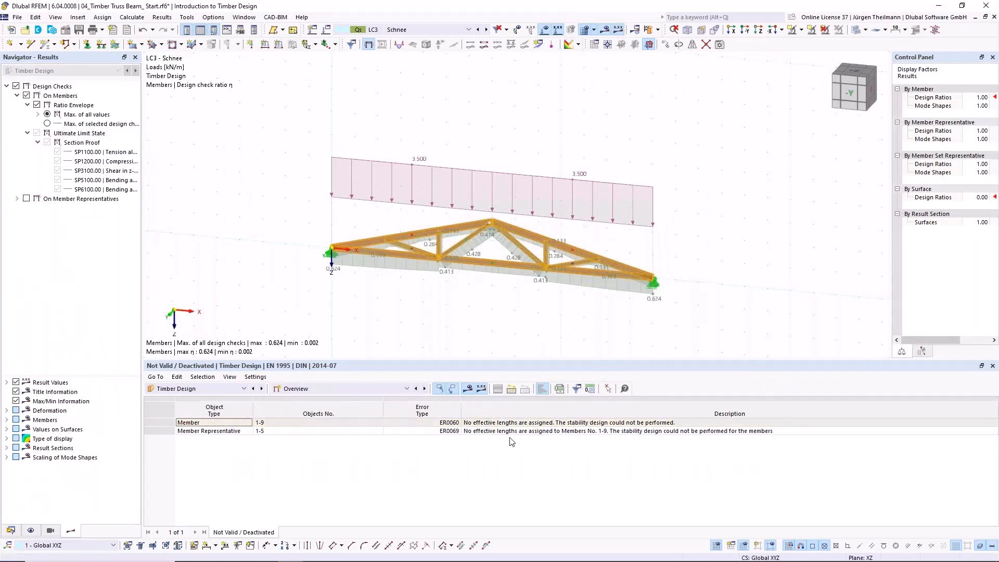
left_click(406, 390)
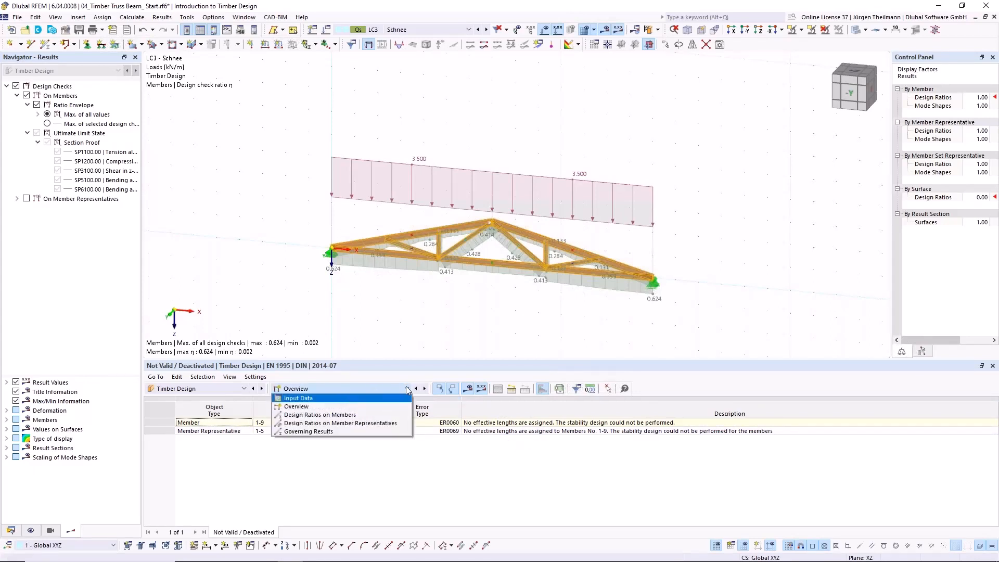
left_click(398, 399)
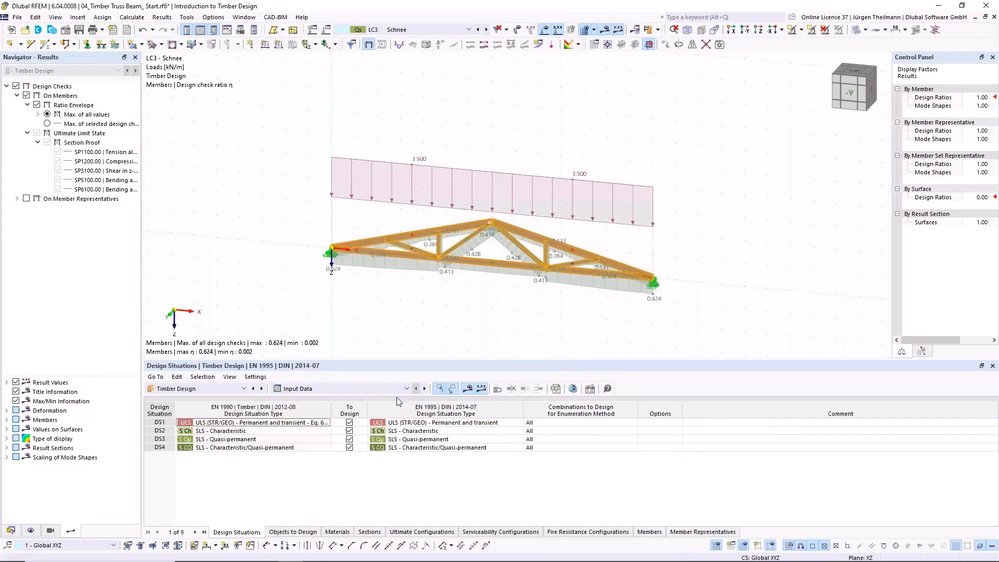
left_click(300, 531)
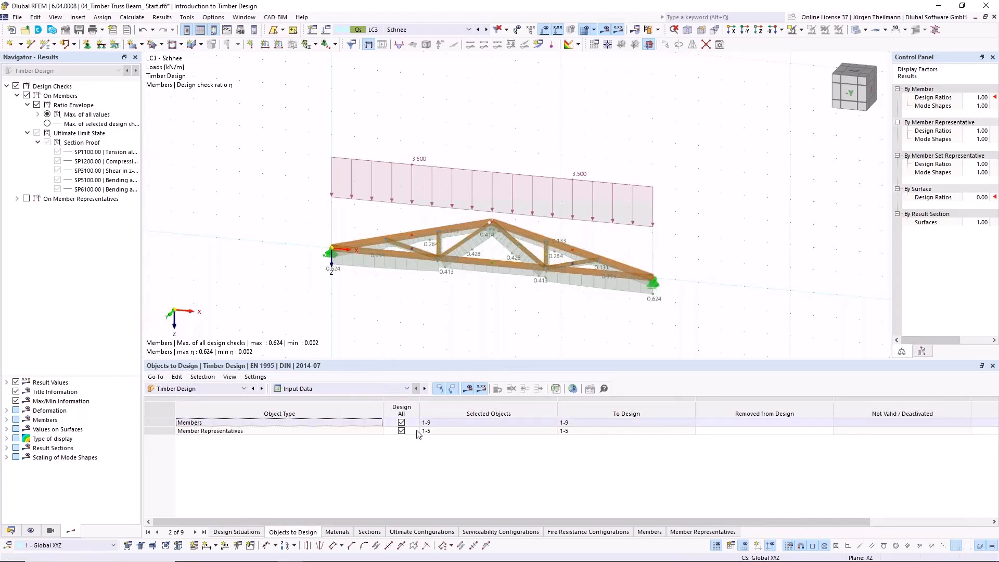
left_click(424, 389)
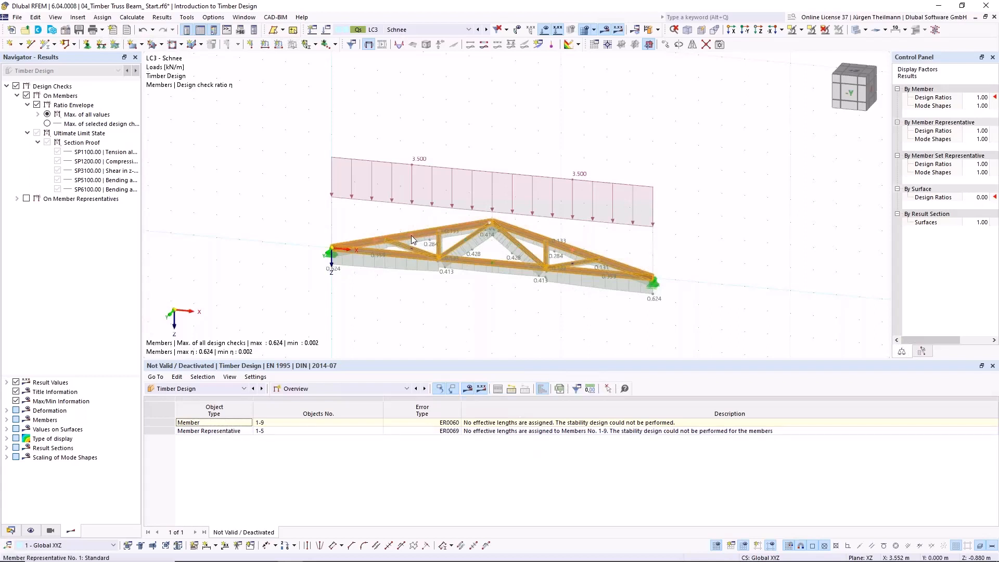
- Assign the effective lengths '1 - Standard' to top chord members 1 and 2
scroll(411, 235, "up", 4)
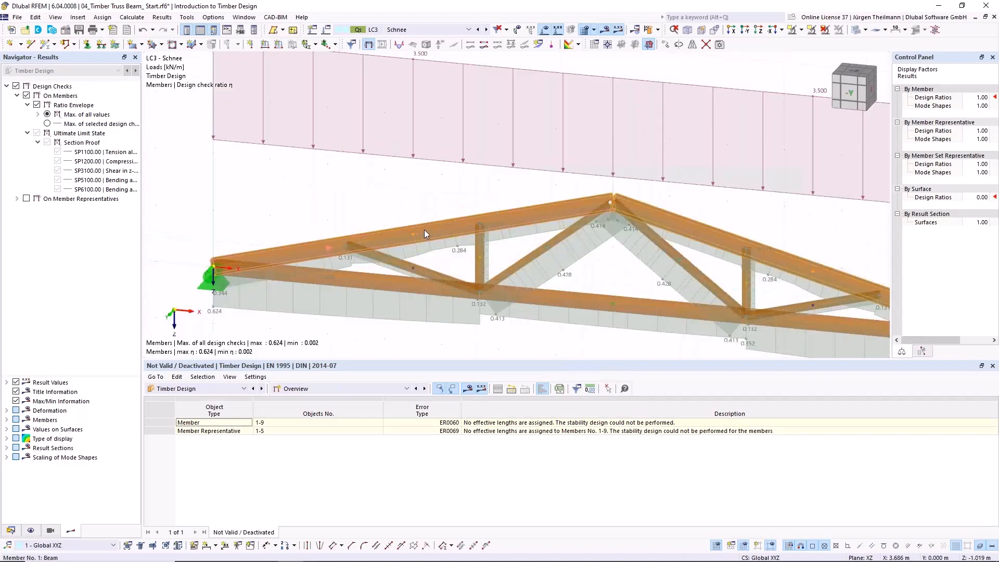
double_click(424, 230)
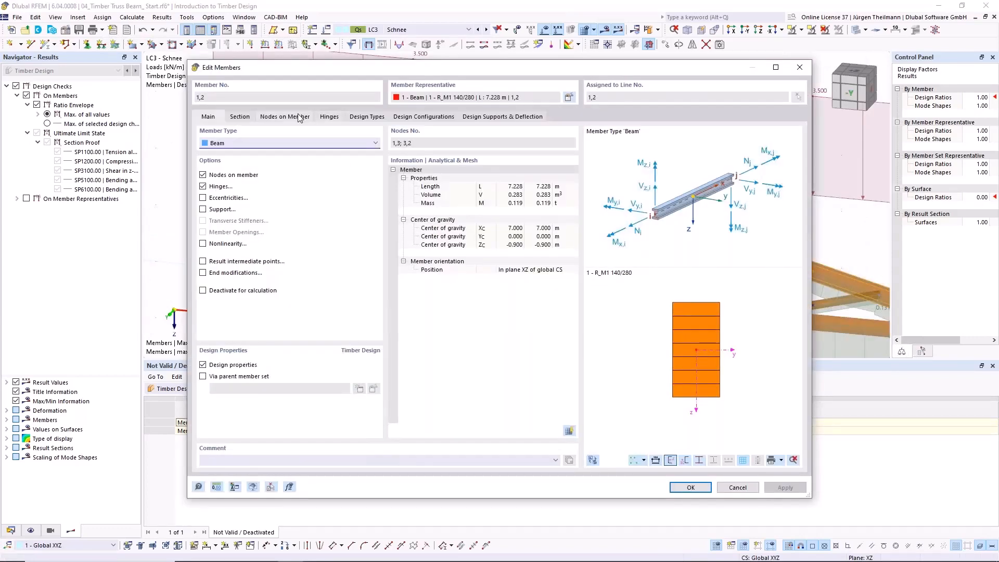
left_click(354, 117)
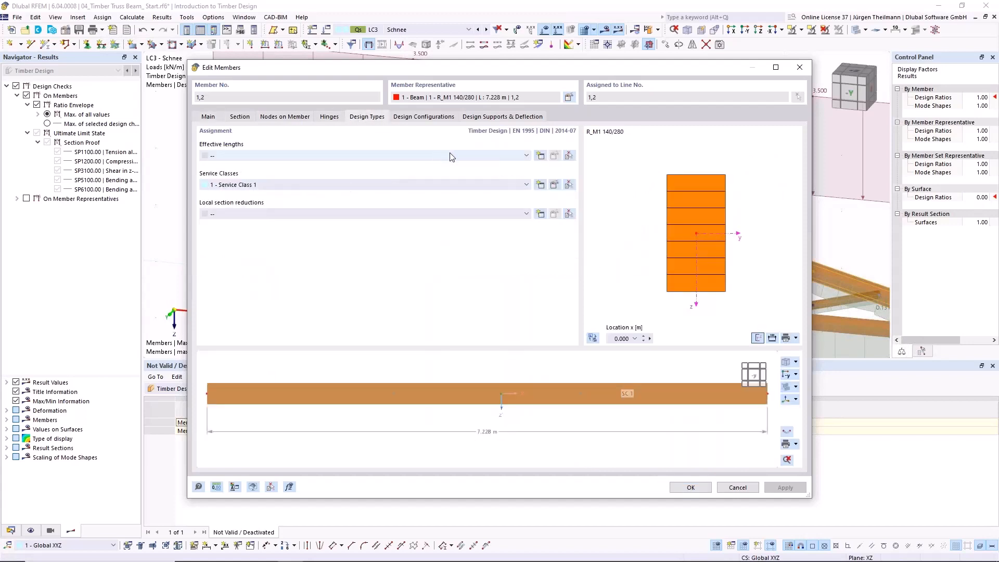
left_click(526, 156)
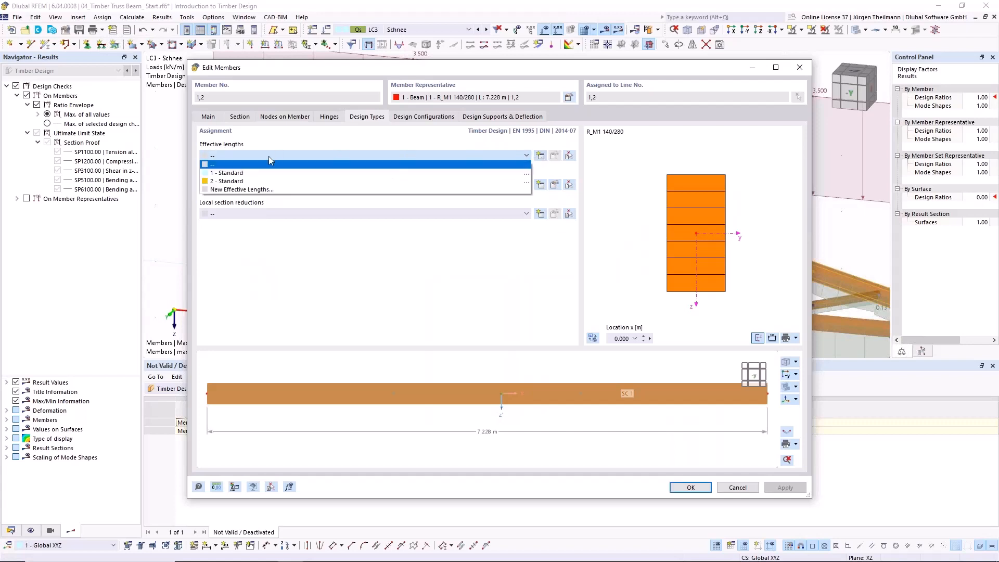
left_click(215, 173)
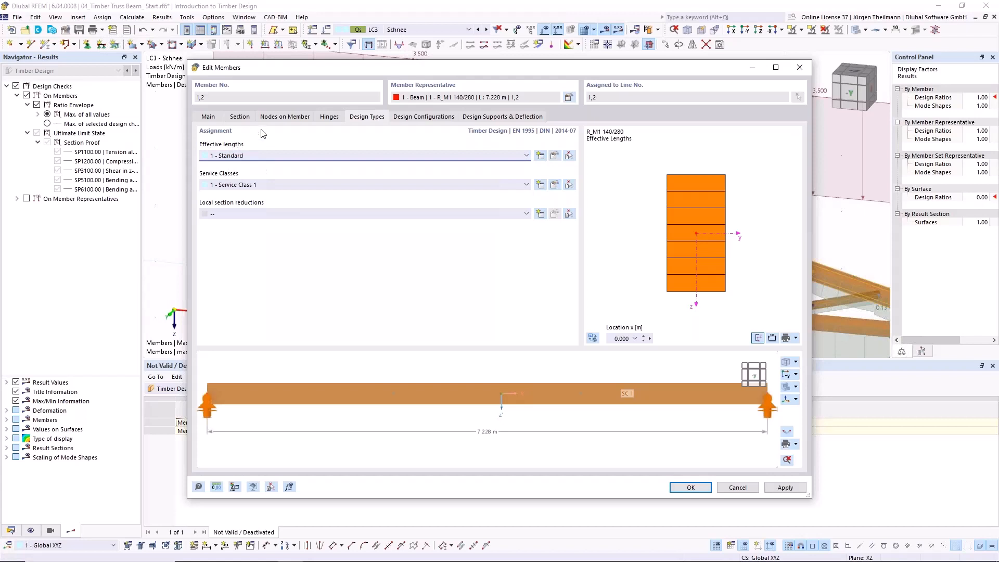
- Open the effective lengths '1 - Standard' of members 1 and 2 for editing and display their nodal supports and effective lengths
left_click(554, 157)
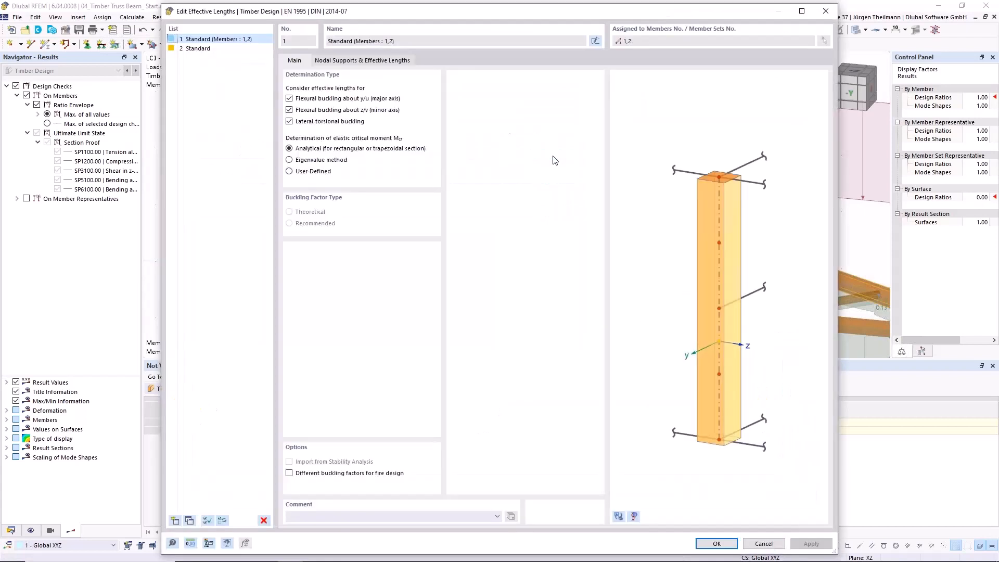
left_click(367, 62)
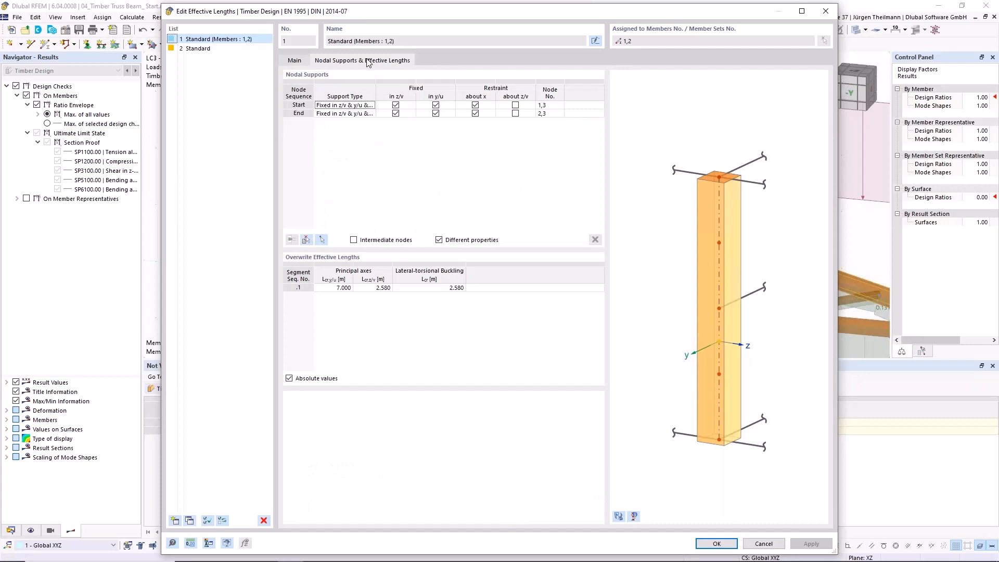
- Set the major-axis effective length Lcr,y/u to the distance between support node 1 and the ridge node
double_click(337, 289)
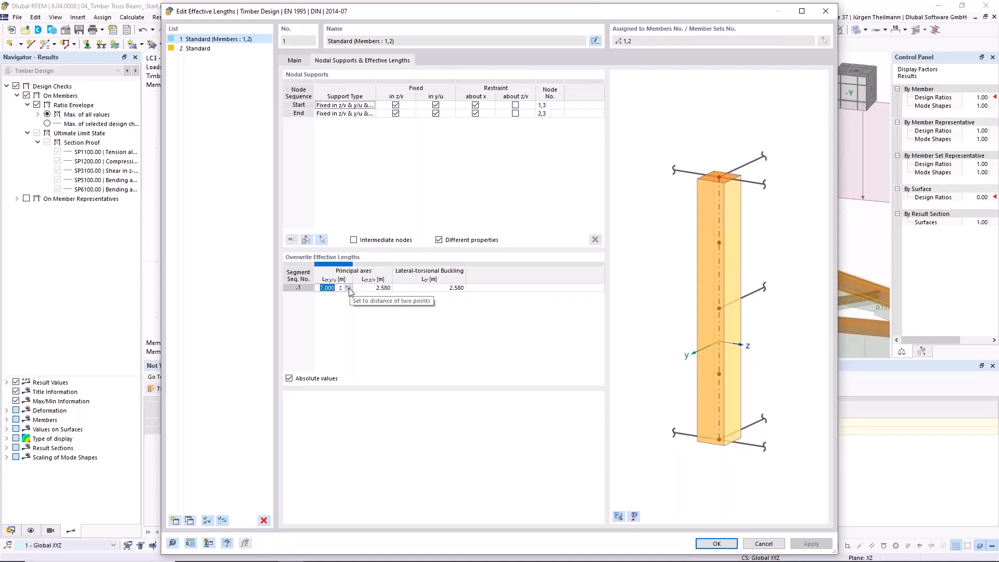
left_click(349, 288)
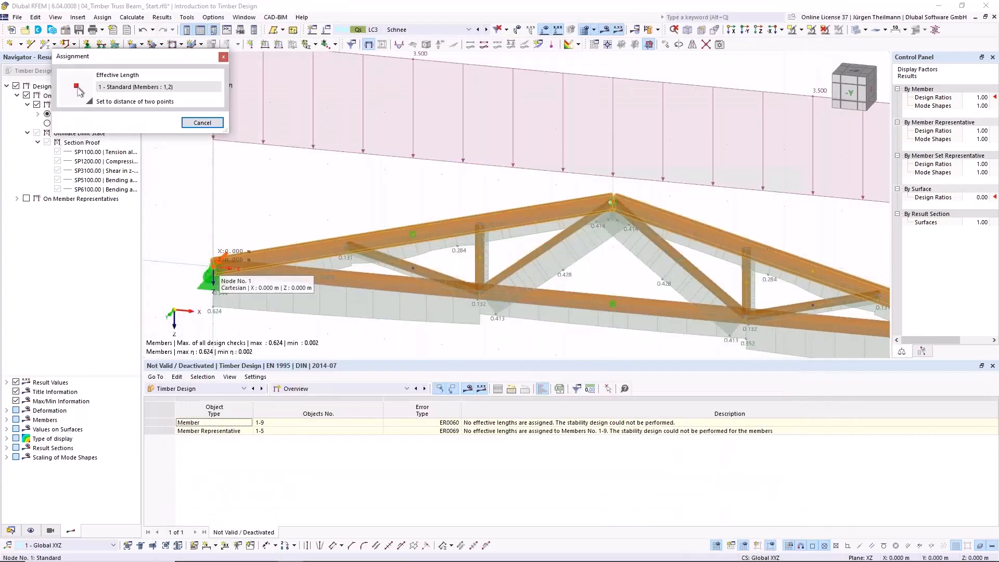
left_click(213, 264)
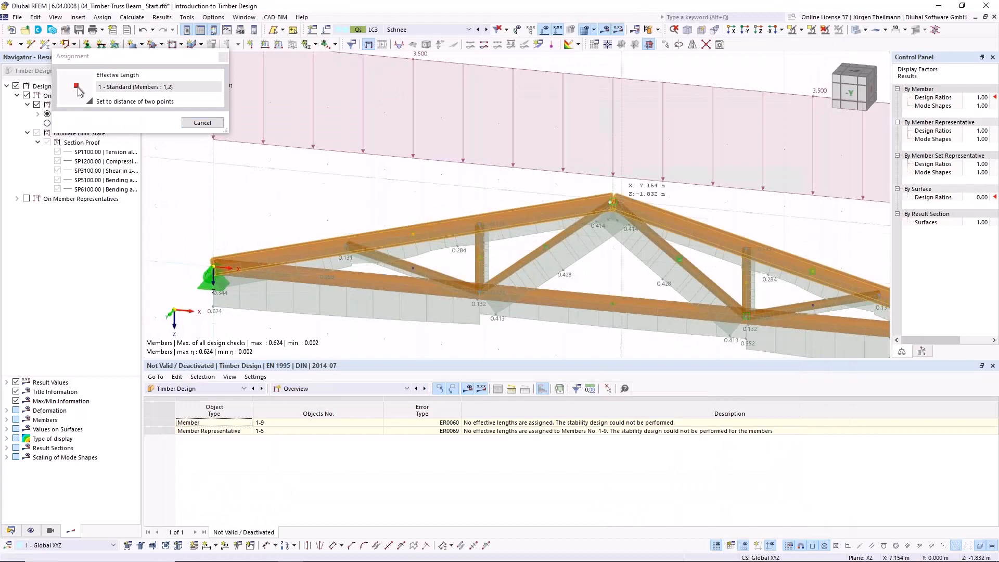
left_click(614, 201)
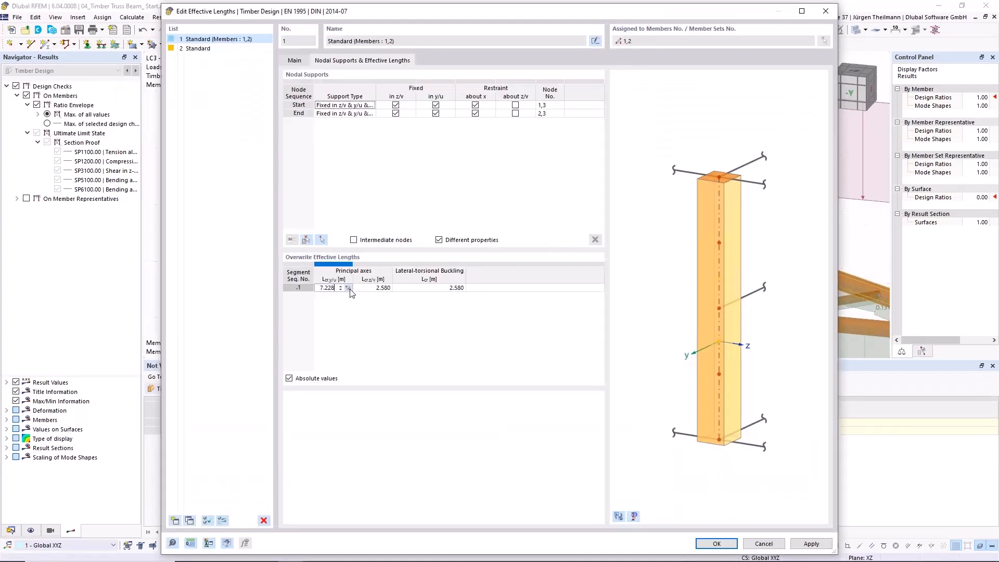
- Set the major-axis effective length to 7.000 m by picking support node 1 and the midpoint of the bottom chord
left_click(348, 288)
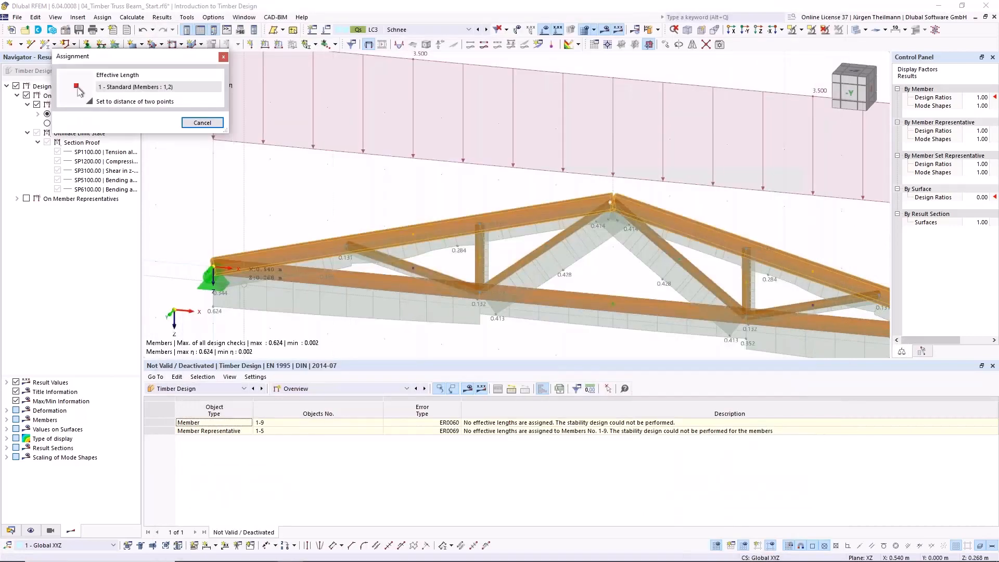
left_click(213, 266)
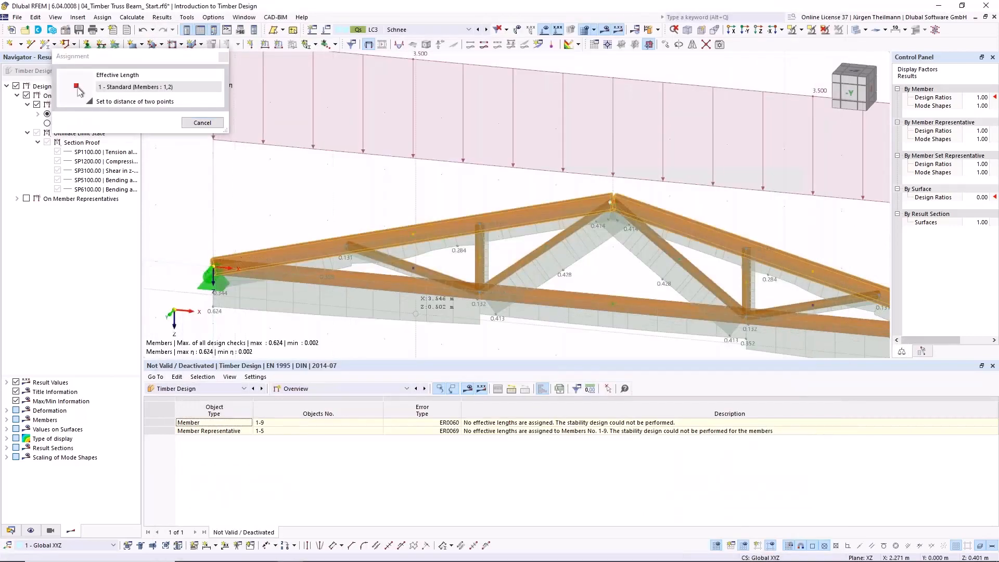
left_click(609, 304)
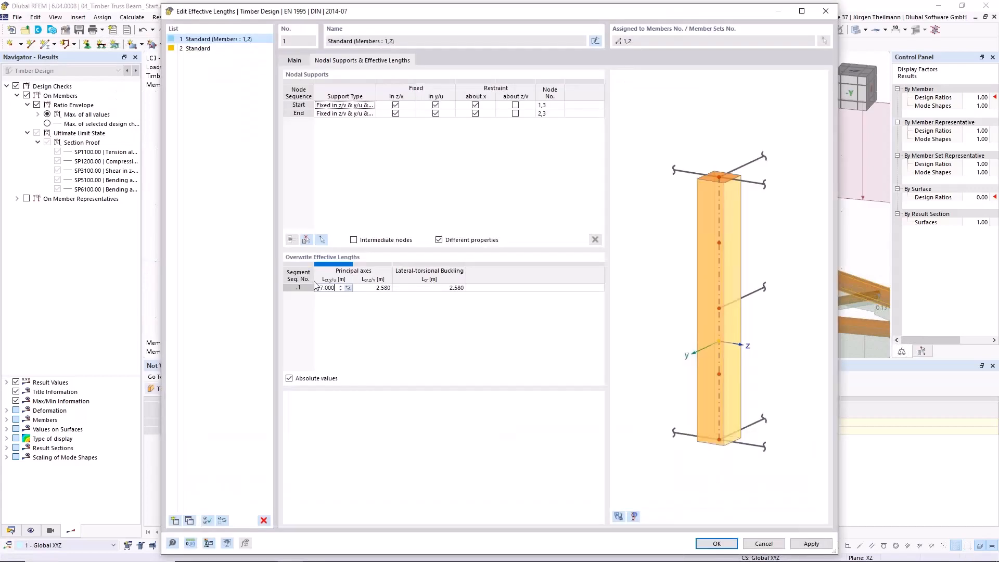
- Display the overwritten effective lengths as factors and return to absolute values
left_click(433, 287)
left_click(290, 379)
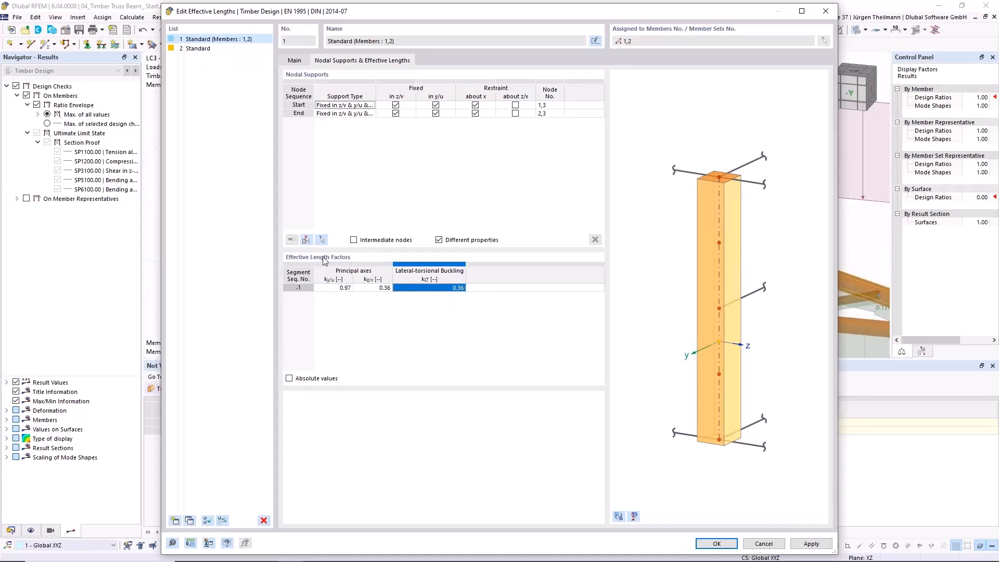
left_click(290, 379)
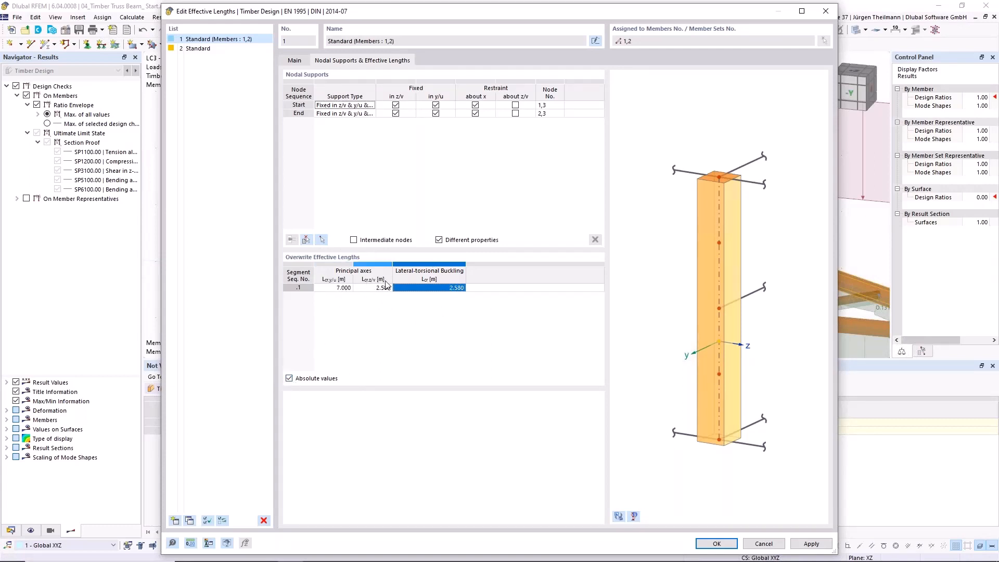
- Add the comment 'Upper girder' to effective lengths 1, accept deleting the Timber Design results and finish editing members 1 and 2
left_click(296, 60)
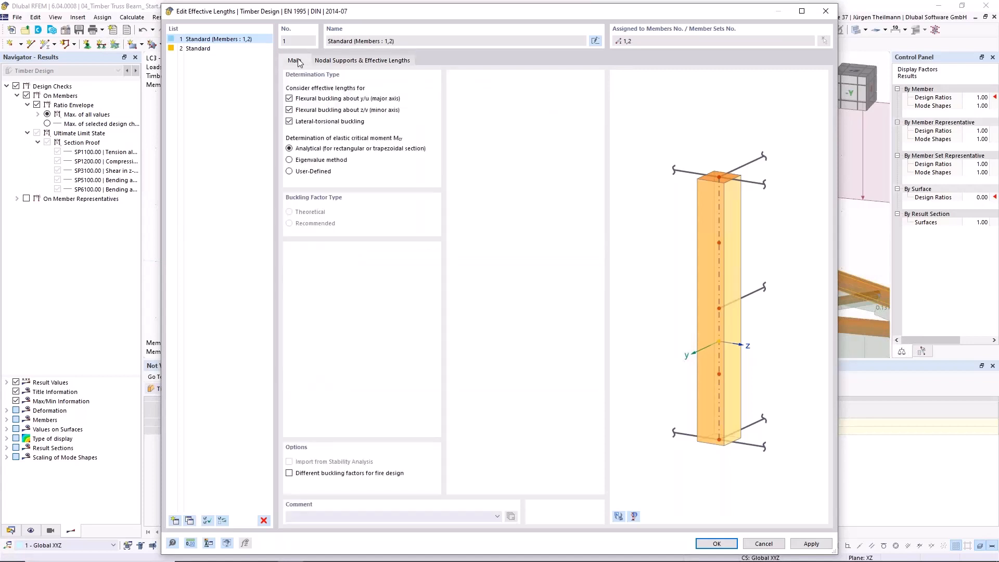
left_click(343, 515)
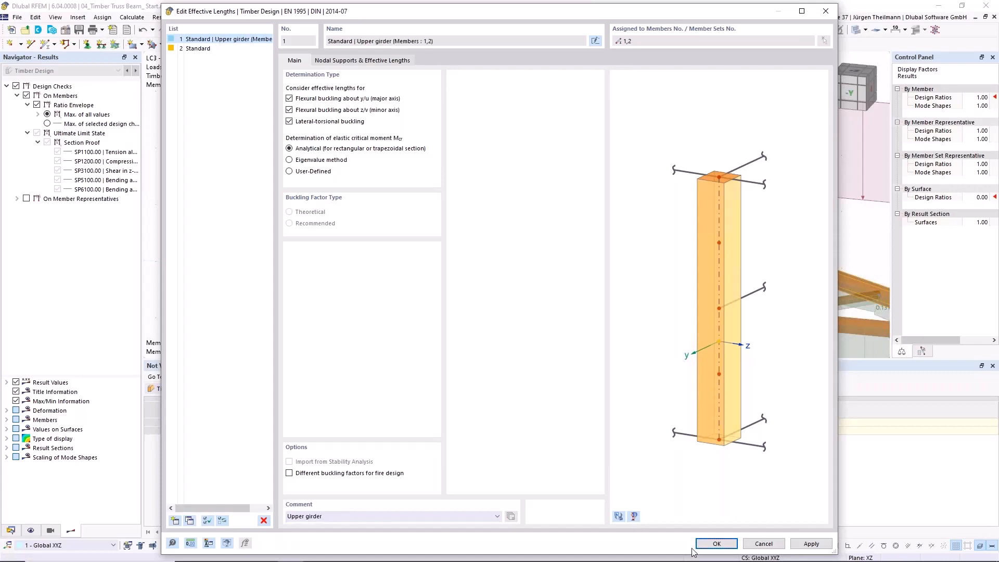
left_click(715, 544)
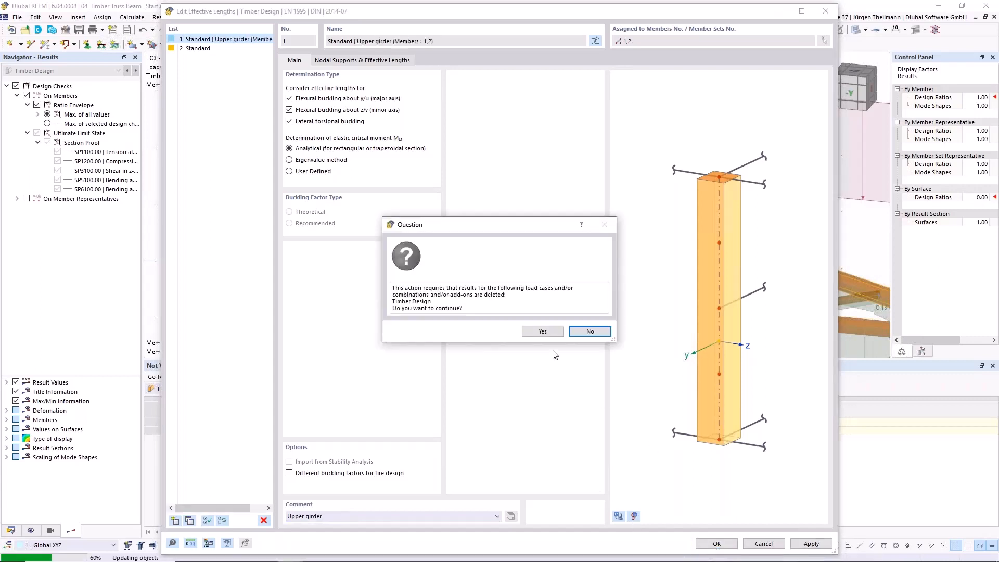
left_click(544, 331)
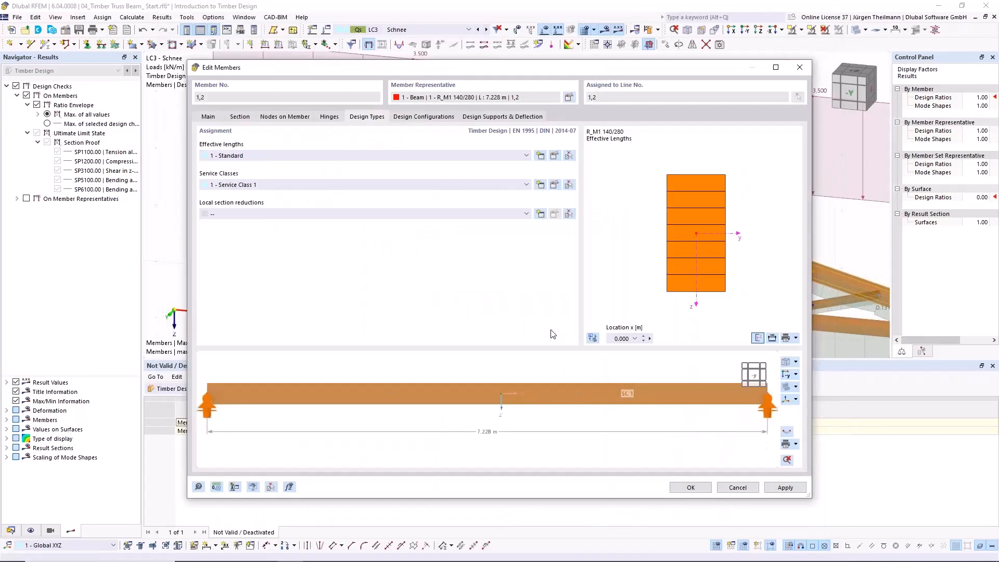
left_click(691, 487)
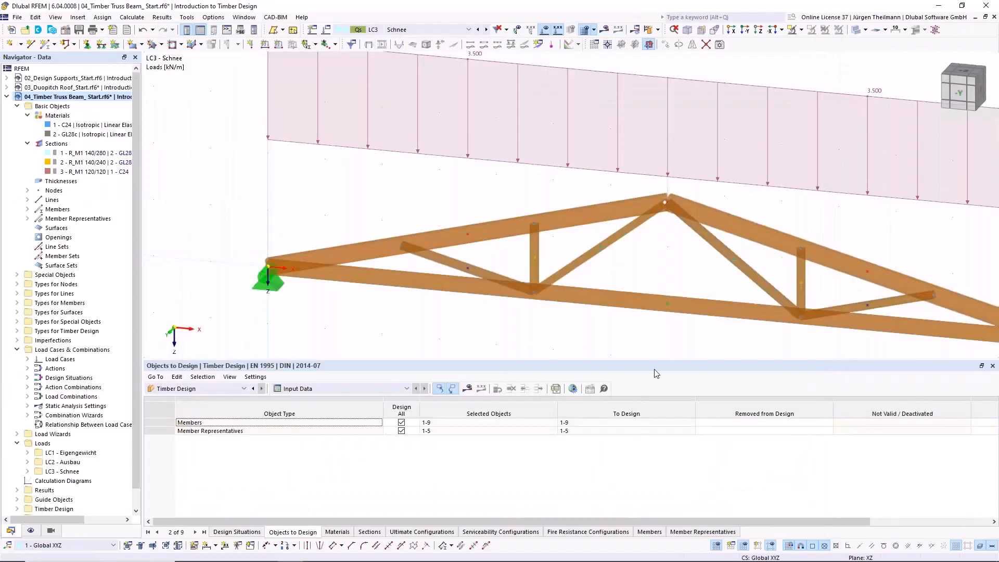
- Assign the effective lengths '2 - Standard' to bottom chord member 3
double_click(644, 311)
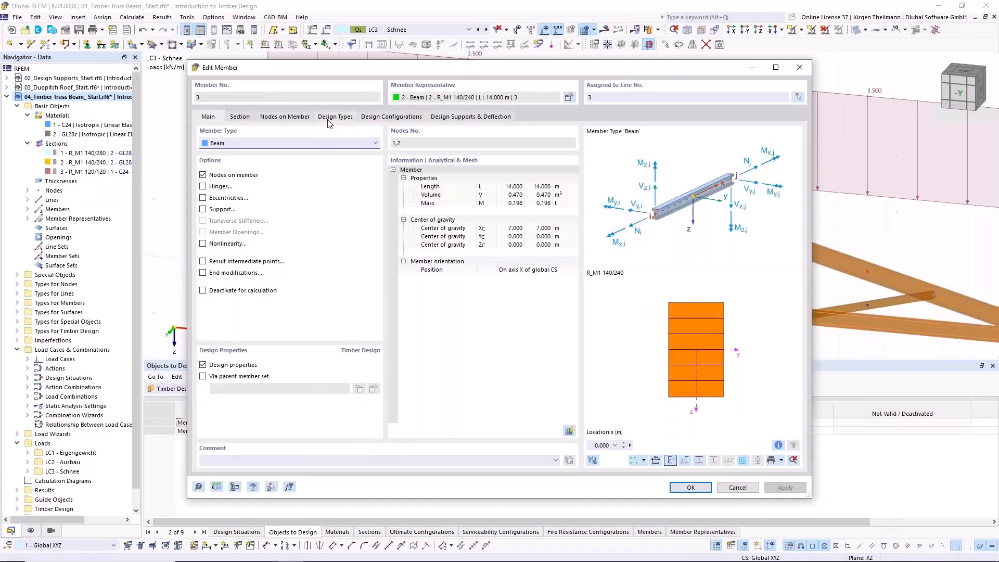
left_click(332, 119)
left_click(305, 156)
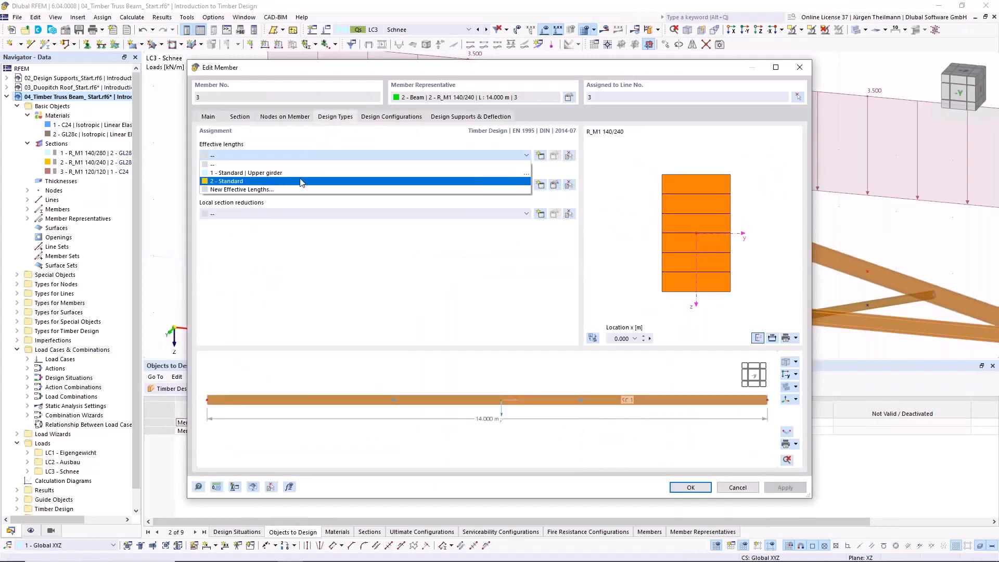
left_click(301, 181)
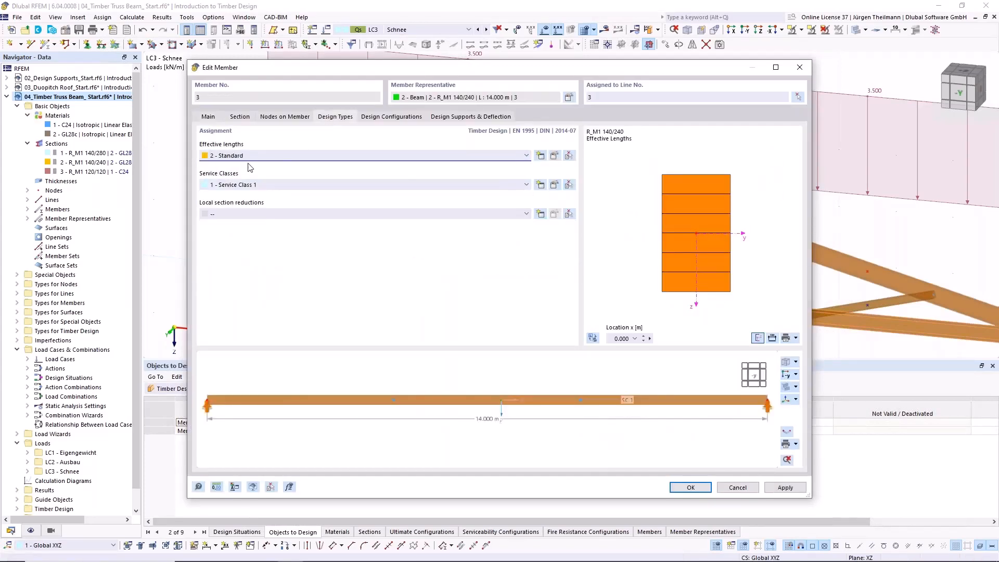
- Add the comment 'Lower girder' to effective lengths 2, check their nodal supports and finish editing member 3
left_click(554, 156)
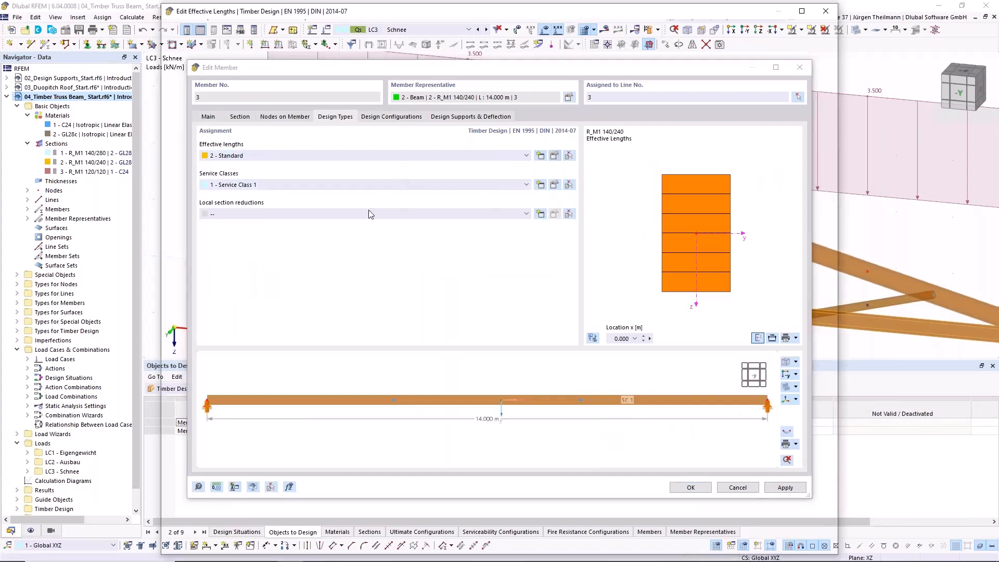
left_click(329, 520)
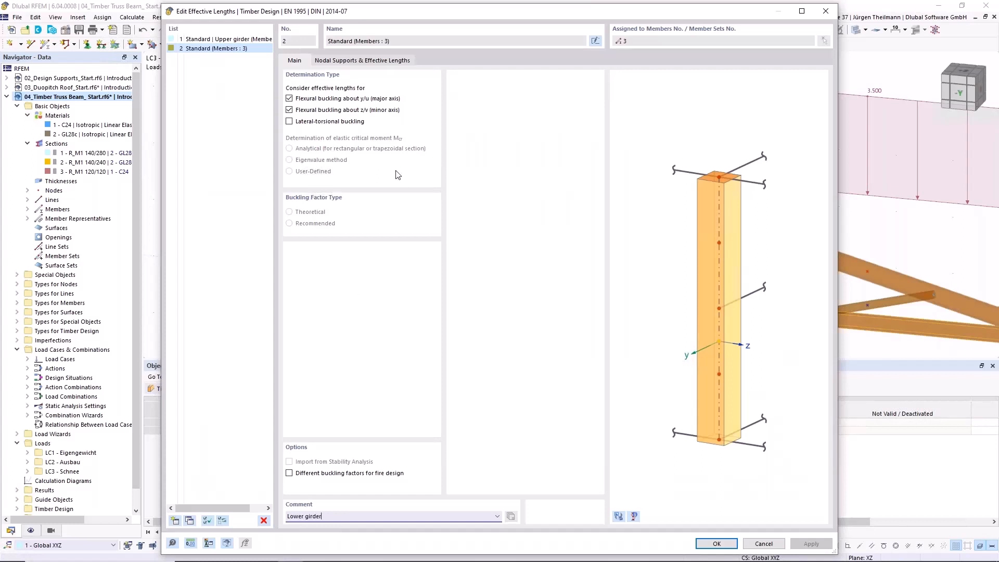
left_click(394, 61)
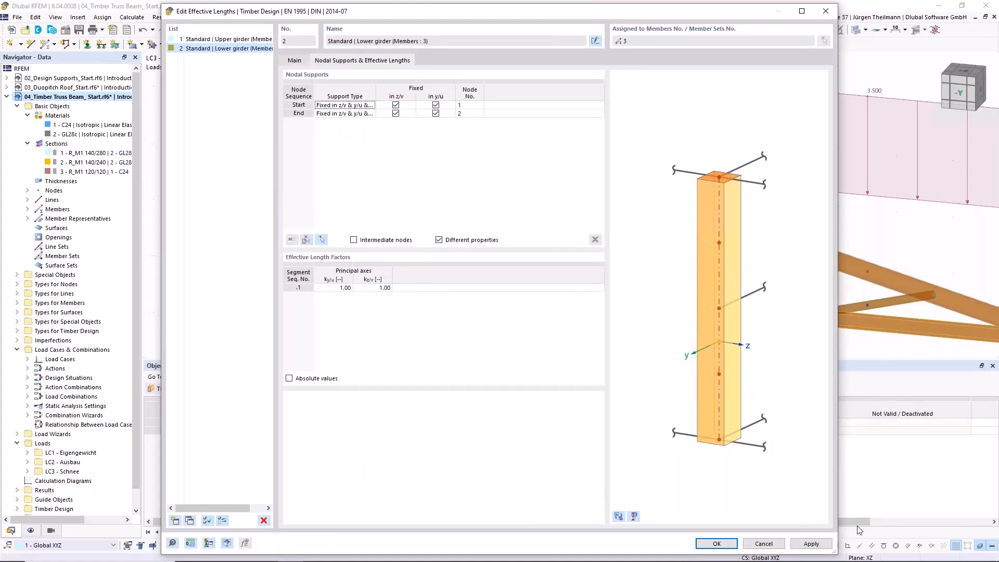
left_click(735, 546)
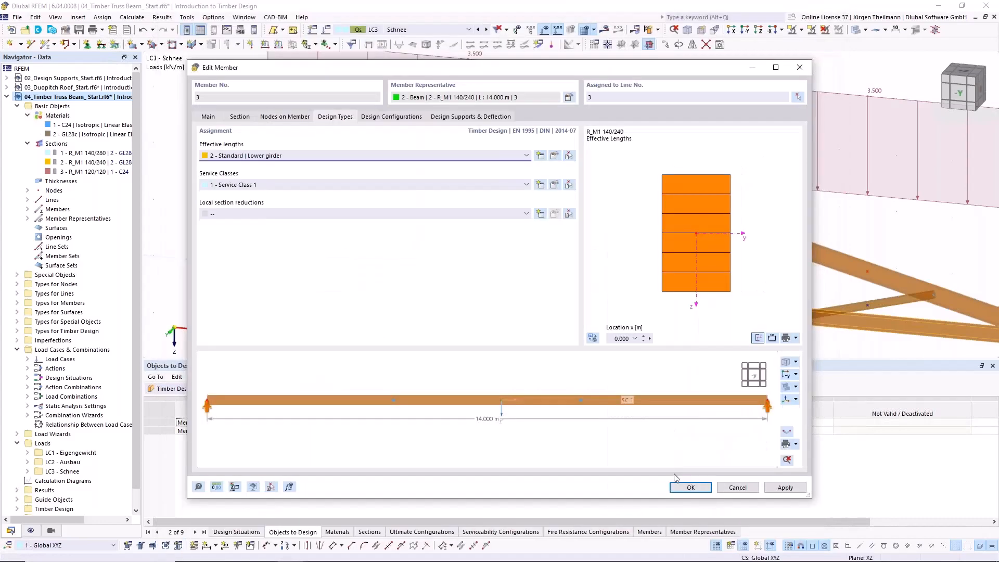
left_click(682, 487)
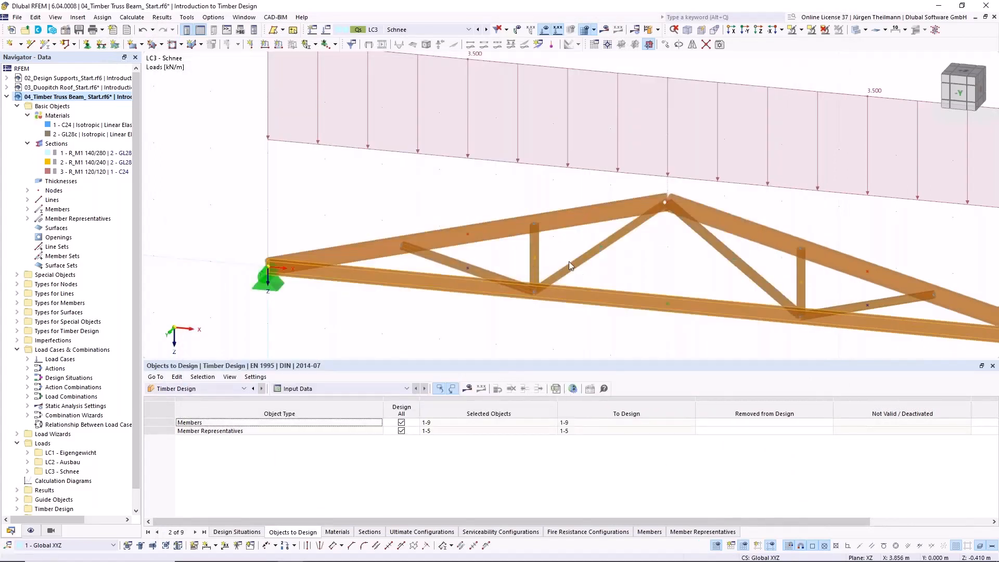
- Select the truss member representatives 3 to 5 and open the design types of members 4-9 for editing
left_click(28, 219)
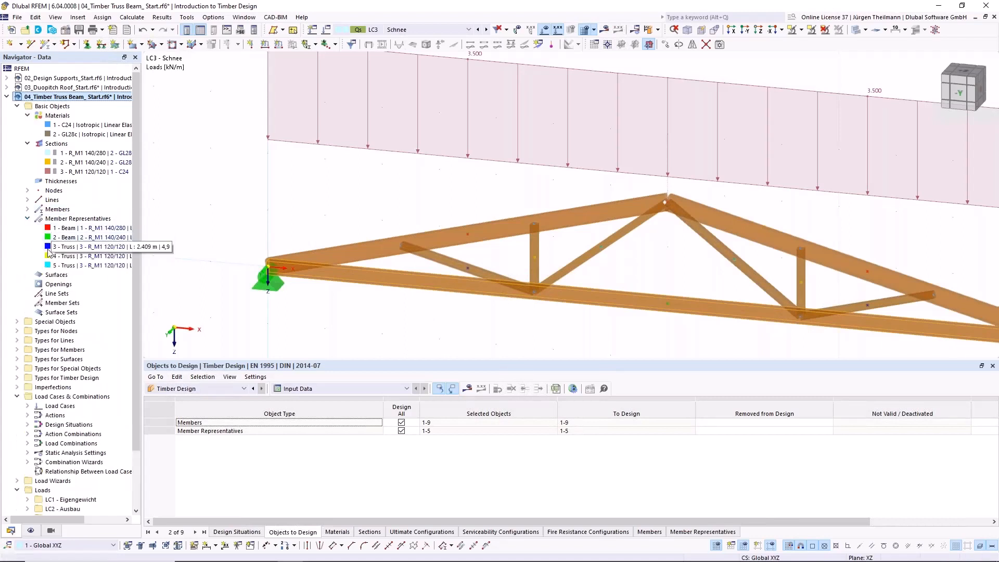
left_click(49, 248)
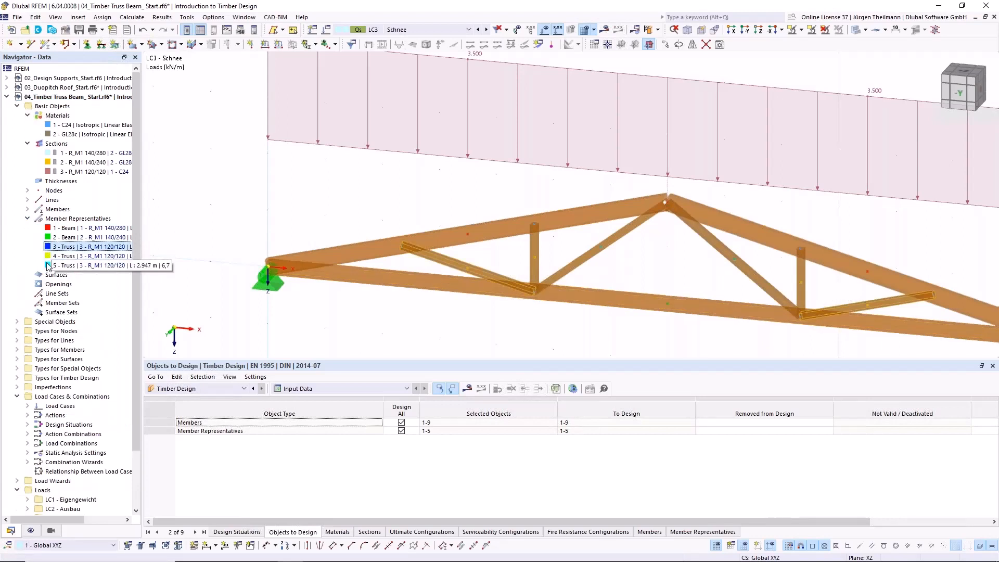
left_click(53, 256, "ctrl")
left_click(60, 265, "ctrl")
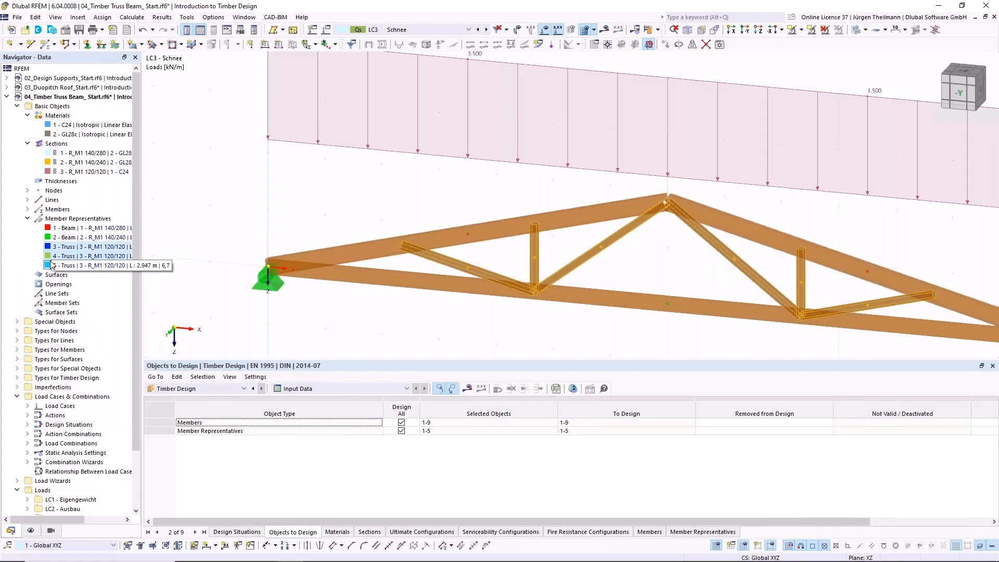
double_click(534, 244)
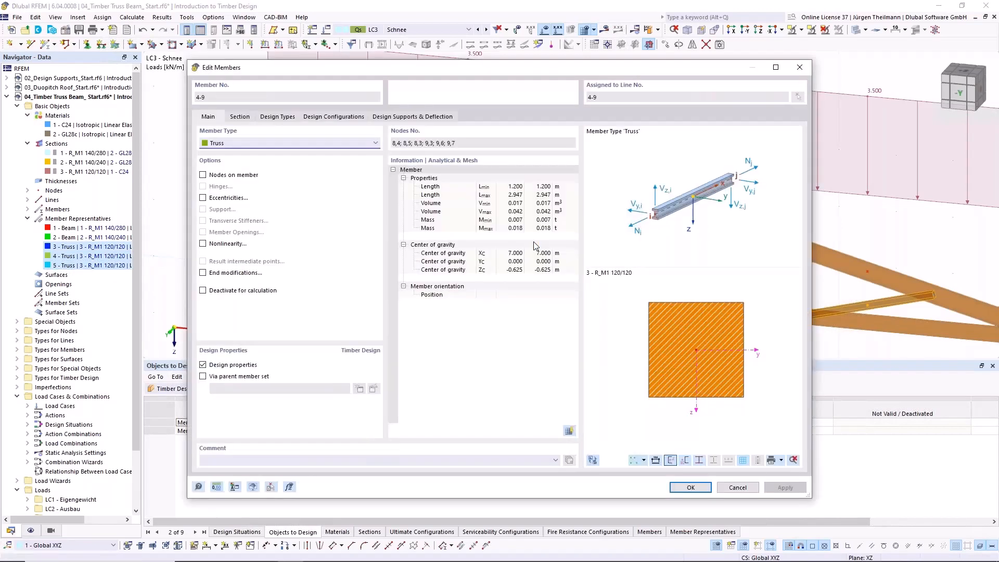
left_click(279, 118)
- Copy the 'Lower girder' effective lengths as entry 3 and give the copy the comment 'Truss members'
left_click(274, 157)
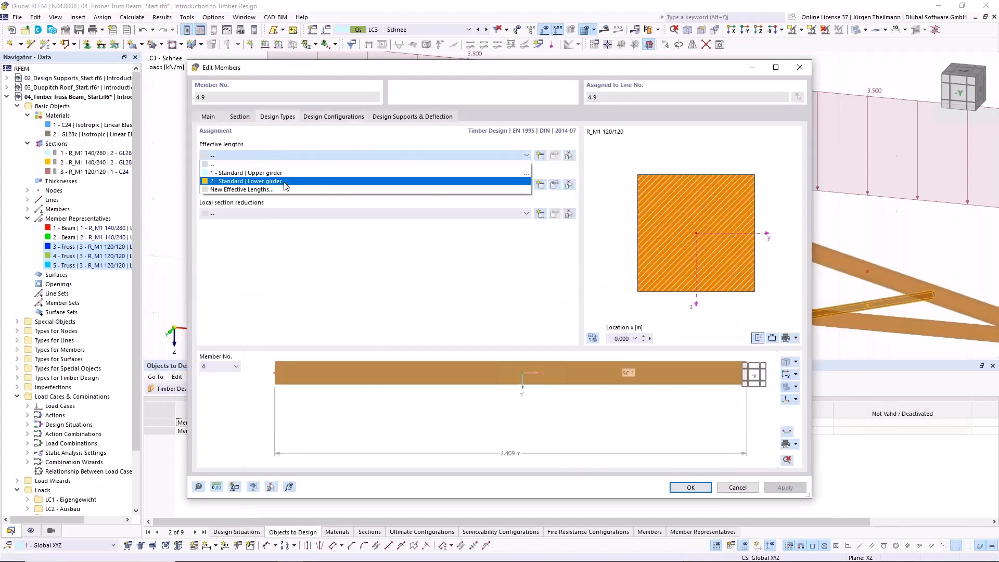
left_click(526, 186)
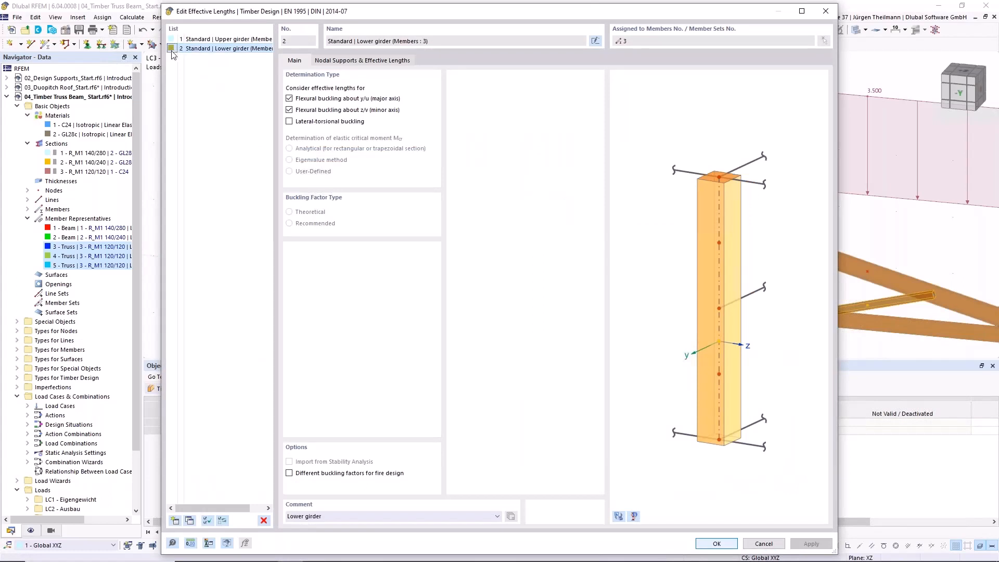
left_click(192, 519)
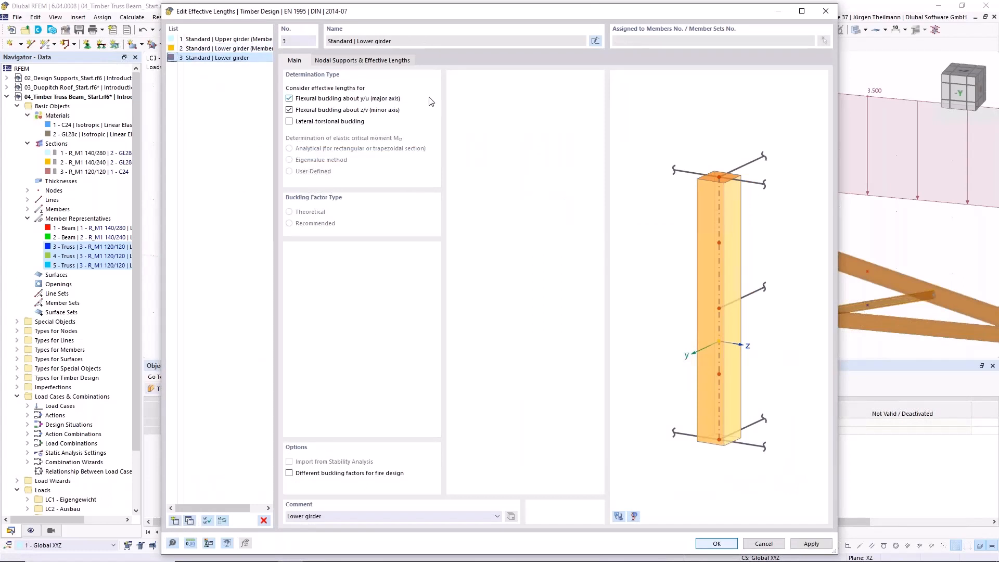
left_click(335, 517)
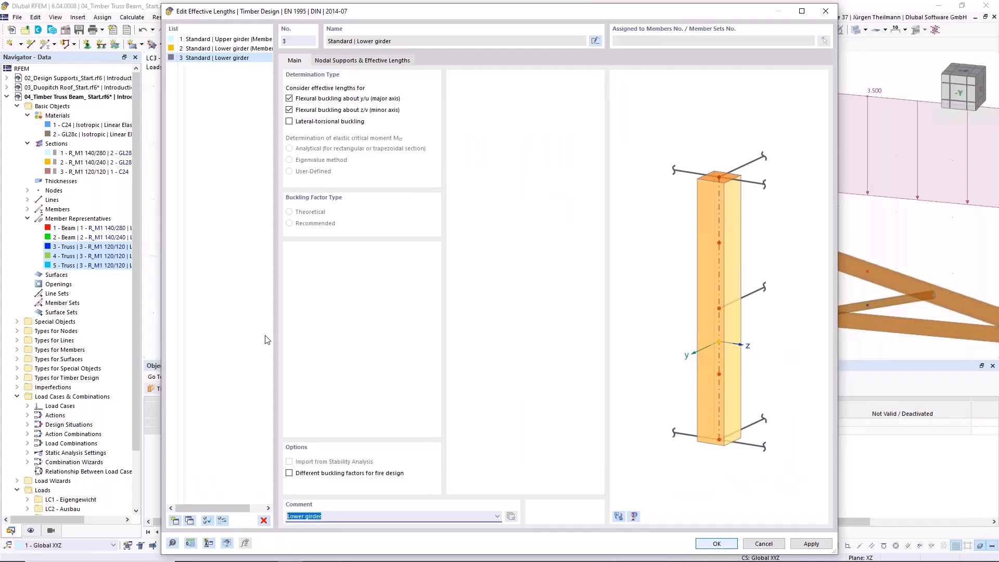
type("Truss members")
key("Tab")
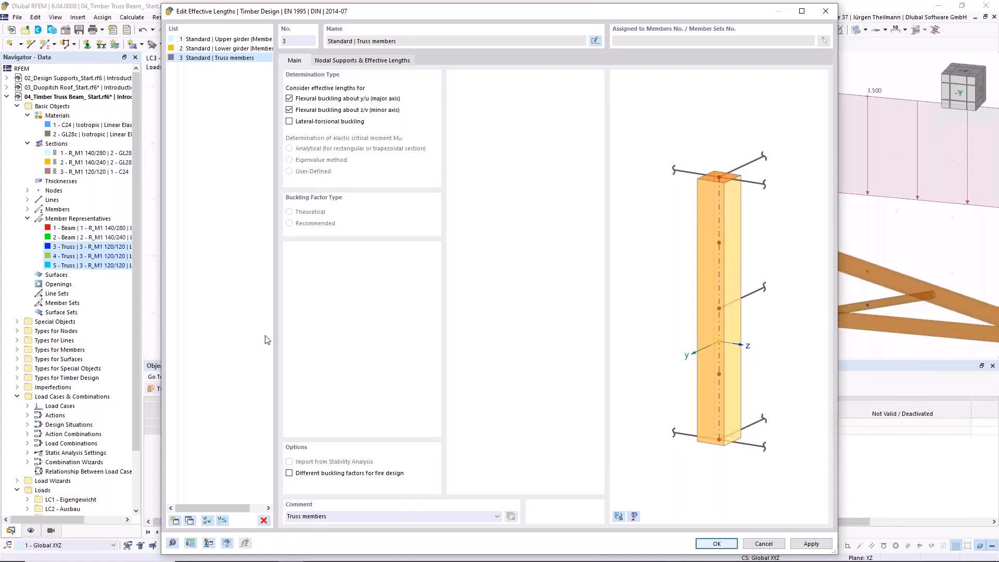
left_click(734, 543)
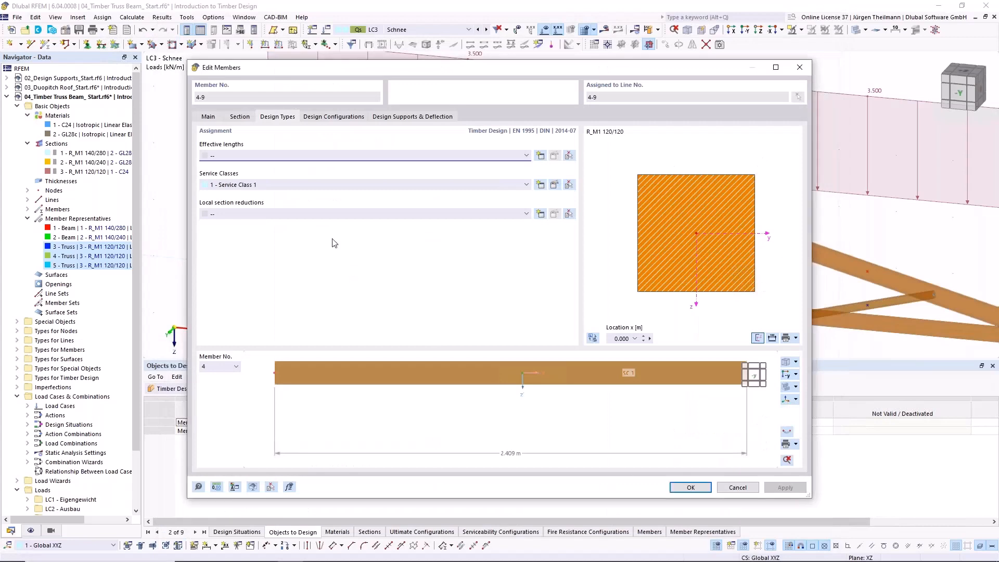
- Try to assign the 'Truss members' effective lengths to members 4-9, rechecking entry 3 in the effective lengths list, and cancel the member editing
left_click(313, 155)
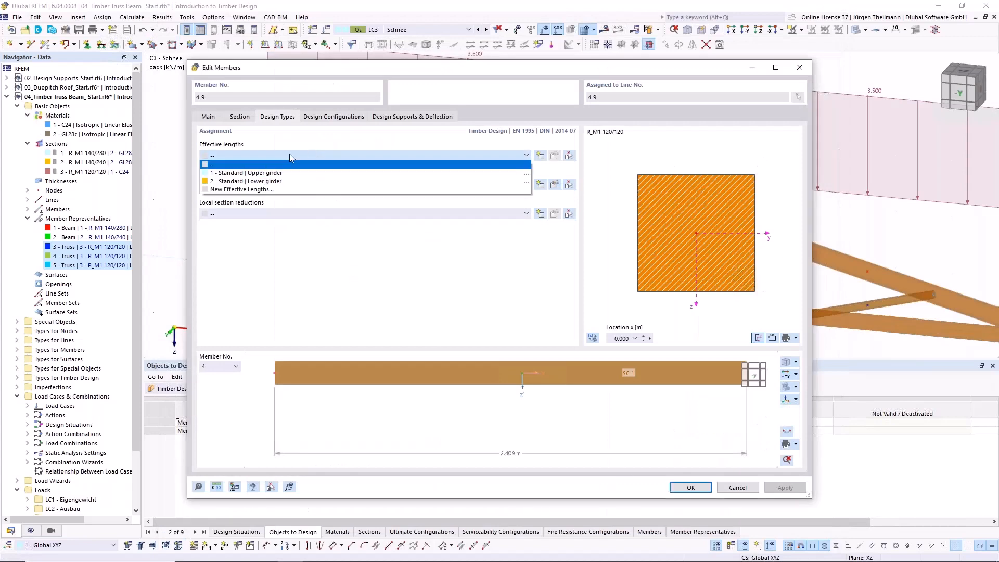
left_click(290, 154)
left_click(541, 158)
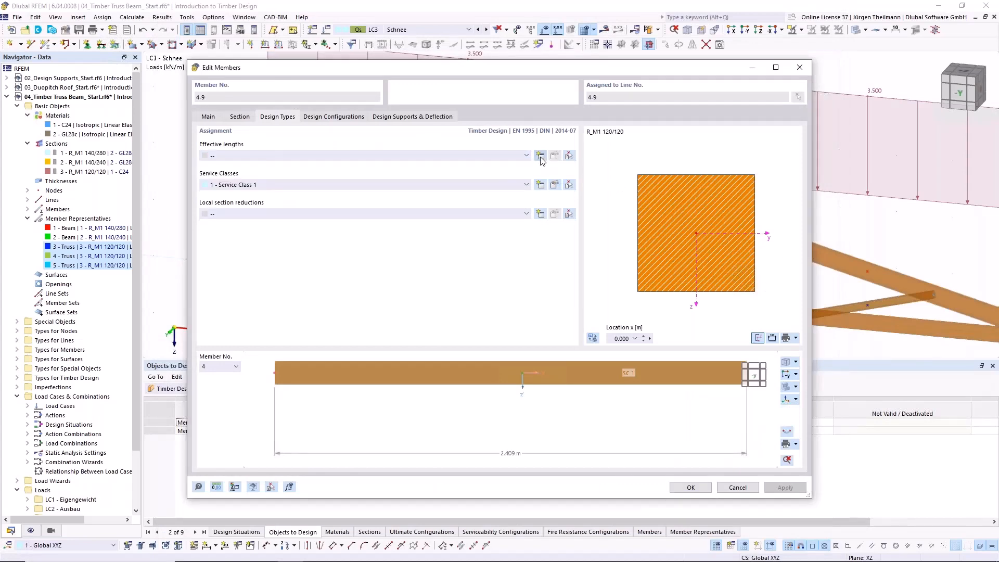
left_click(237, 58)
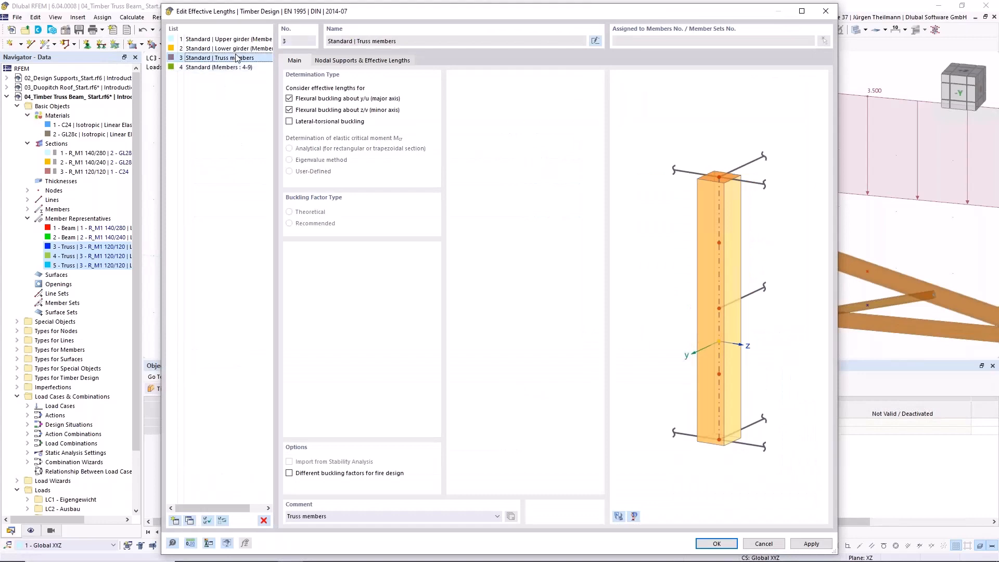
left_click(810, 544)
left_click(716, 543)
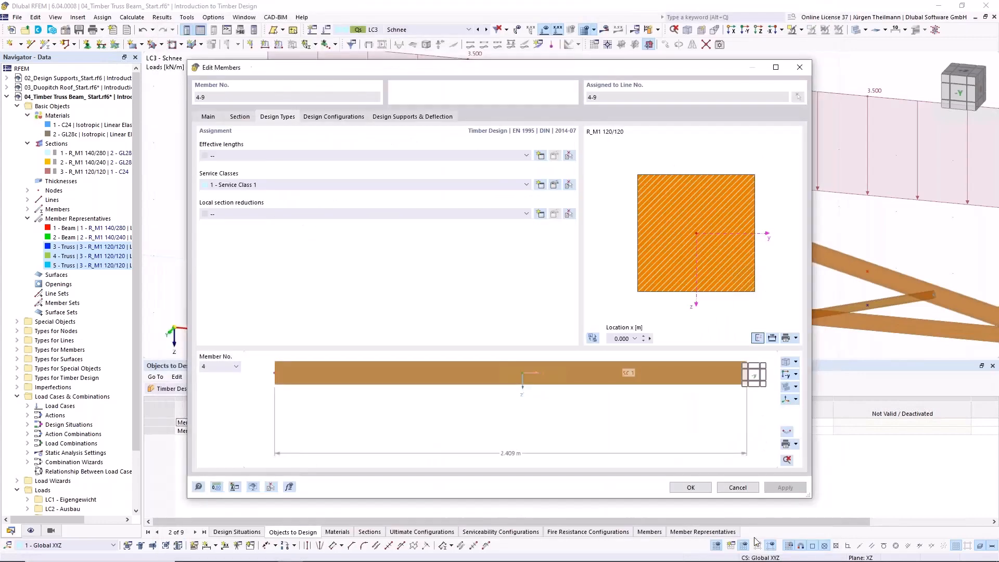
left_click(225, 156)
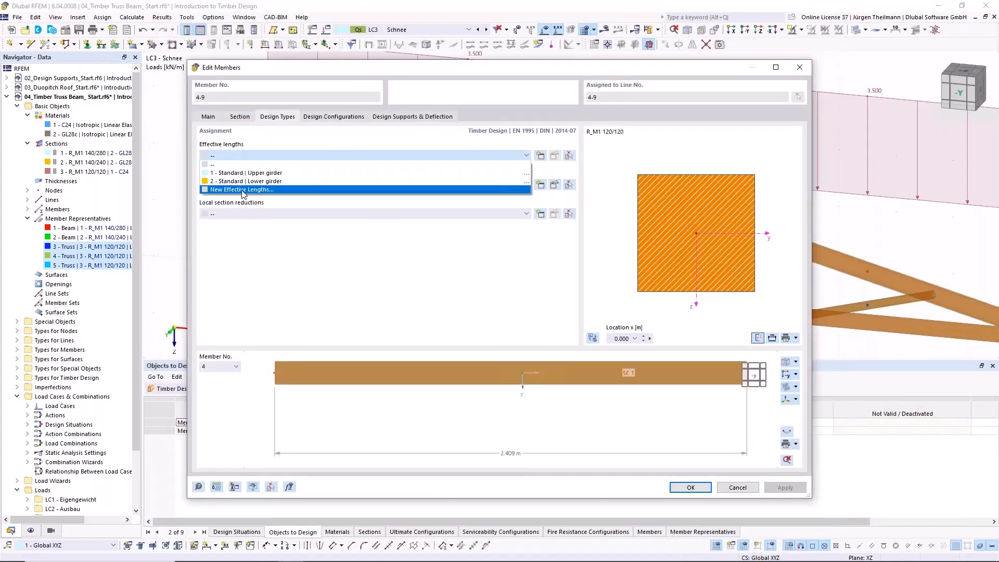
left_click(256, 158)
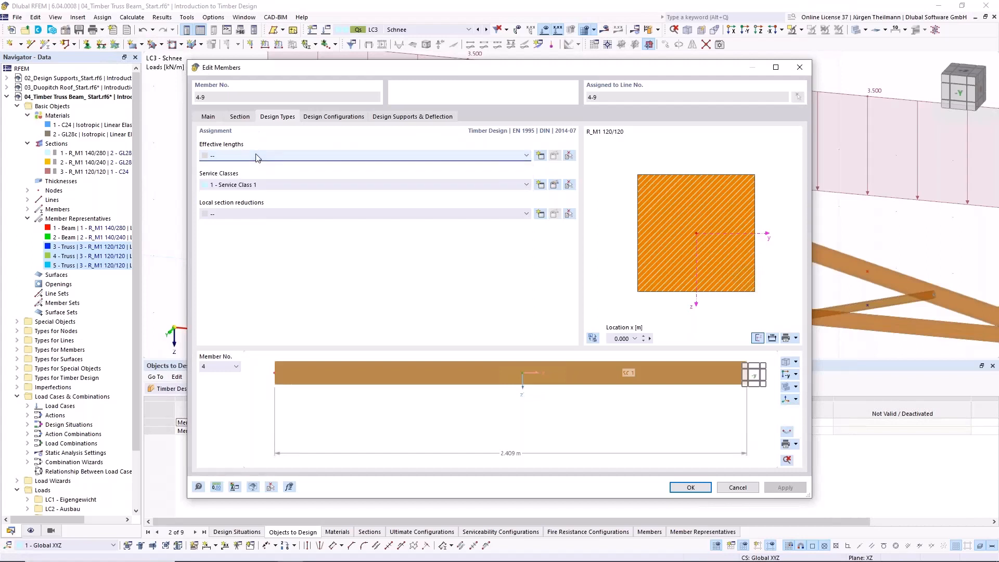
left_click(738, 488)
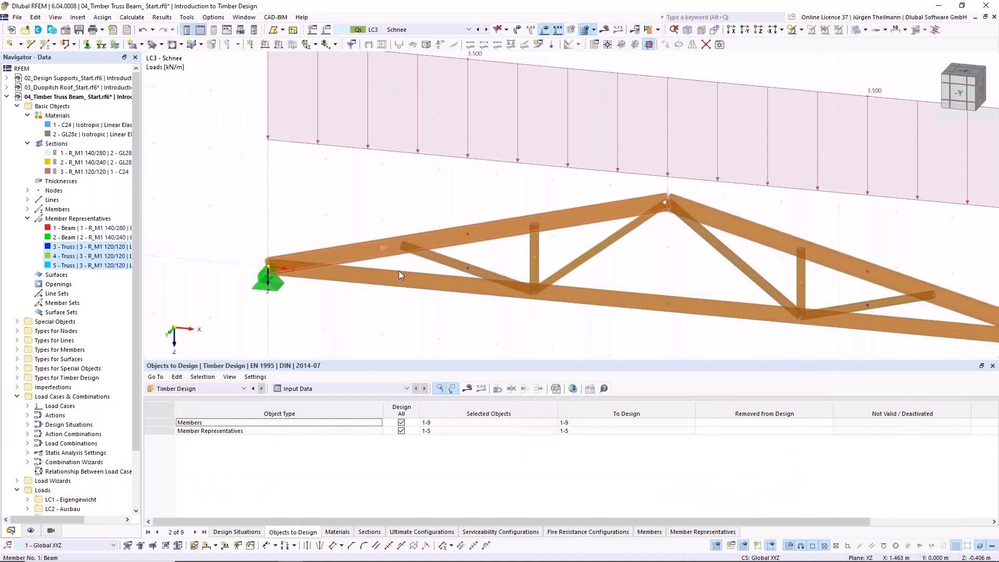
- Select truss member representatives 3 to 5 and assign the effective lengths '3 - Standard | Truss members' to members 4-9
left_click(48, 247)
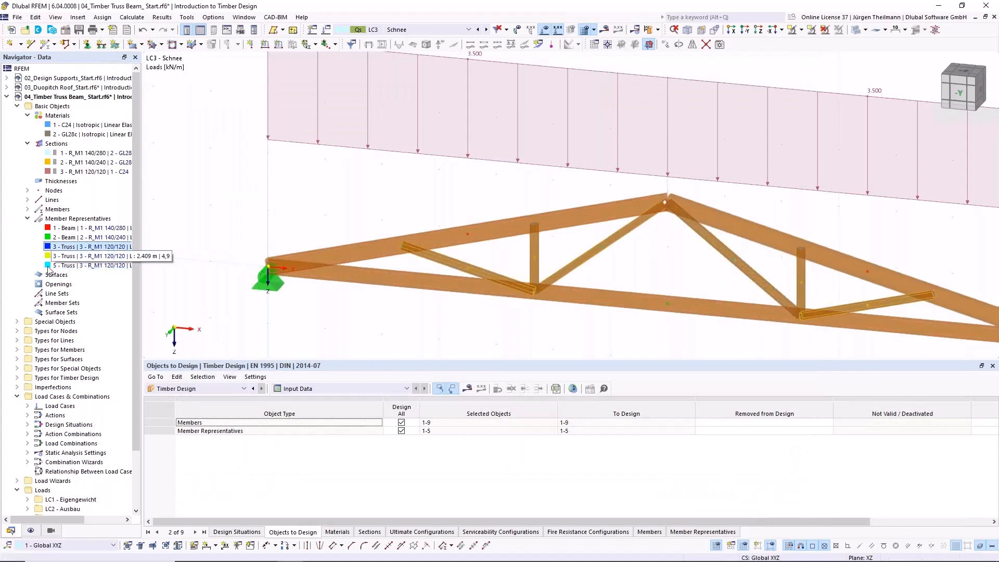
left_click(52, 265, "shift")
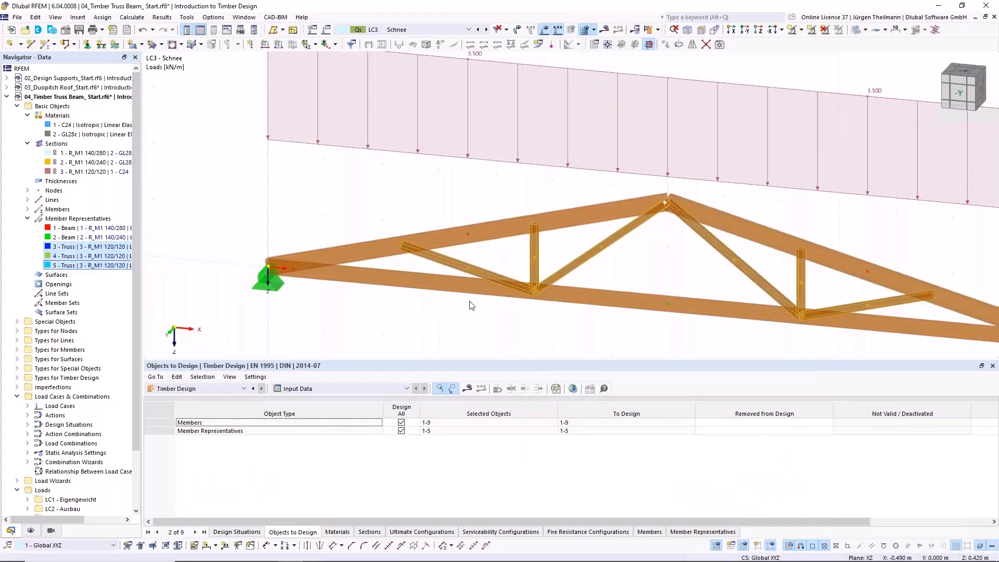
double_click(580, 266)
left_click(278, 117)
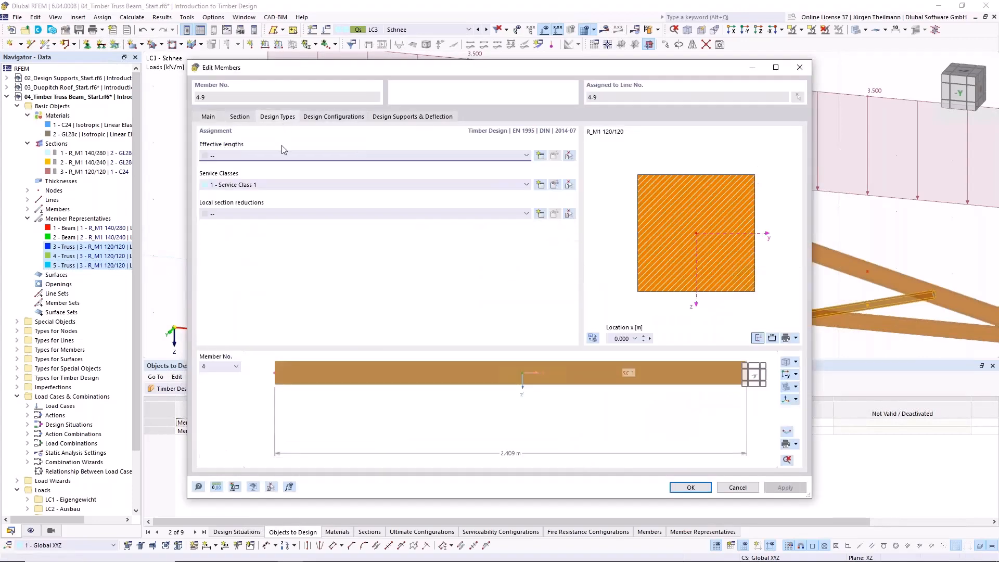
left_click(285, 152)
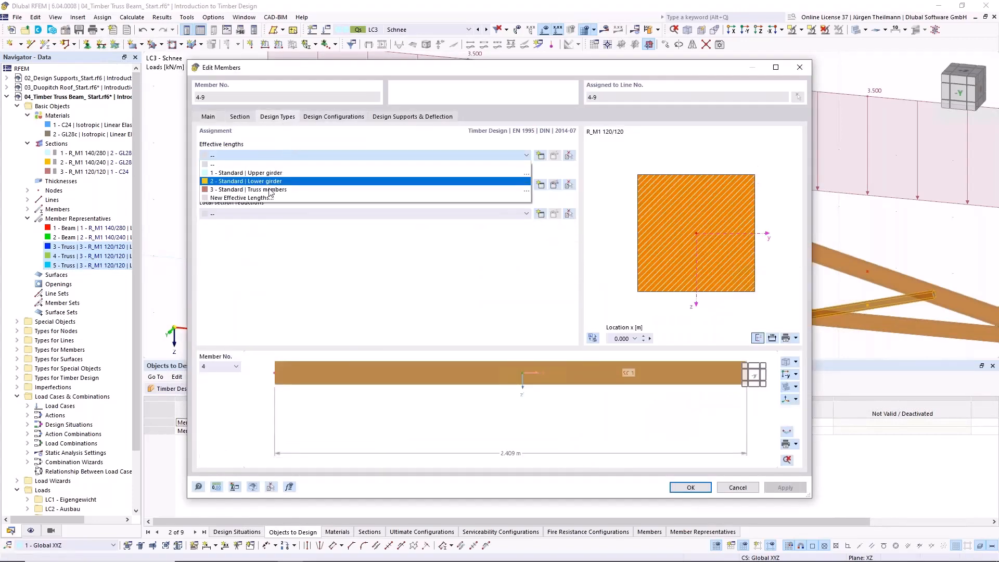
left_click(209, 190)
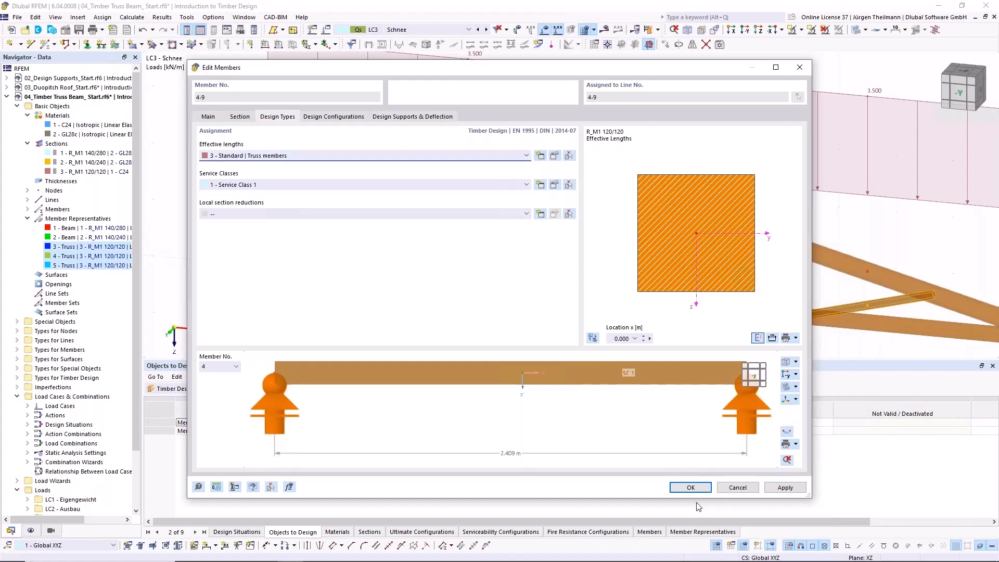
left_click(699, 486)
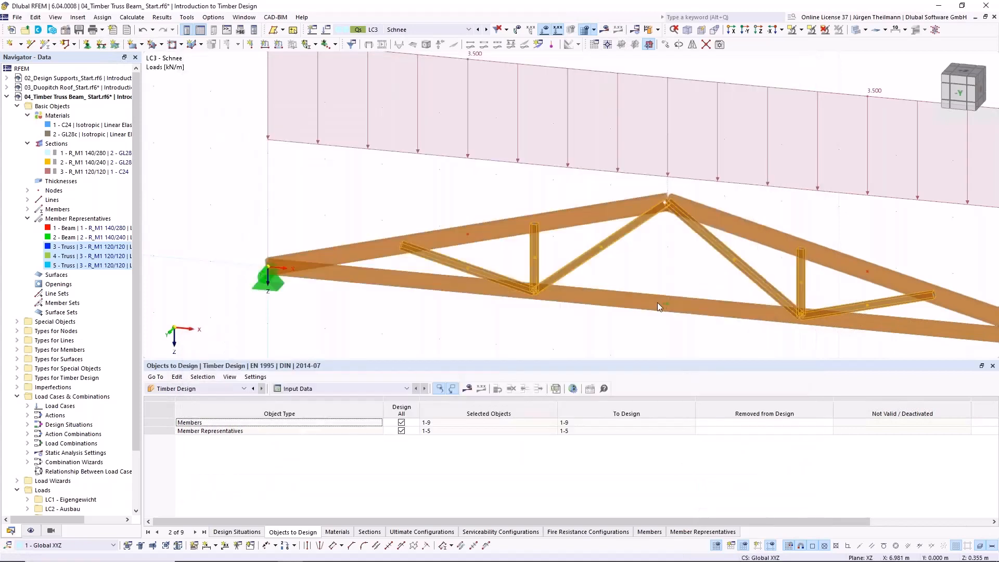
- Check the effective lengths assigned in the design types of members 4-9 and close without changes
double_click(450, 267)
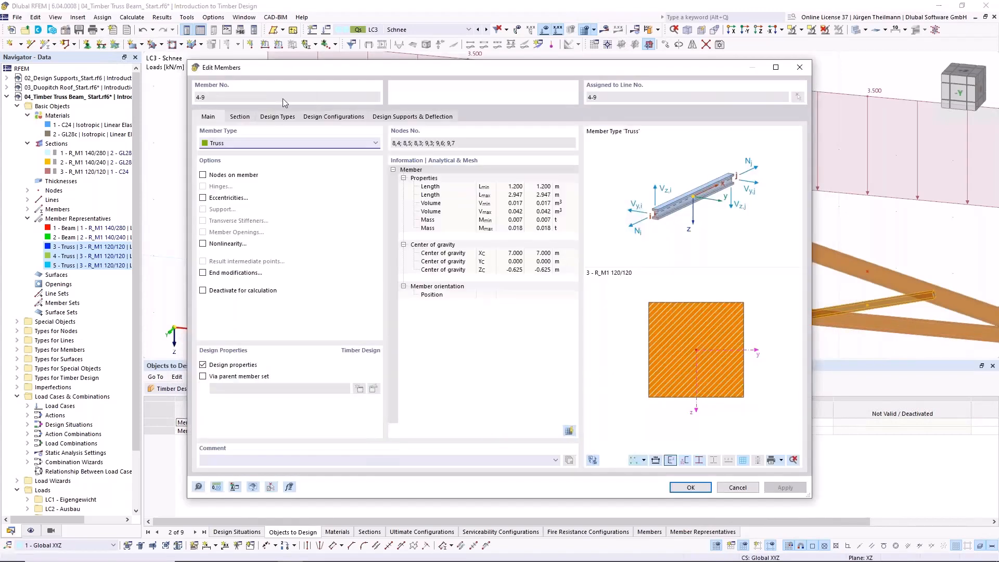
left_click(277, 116)
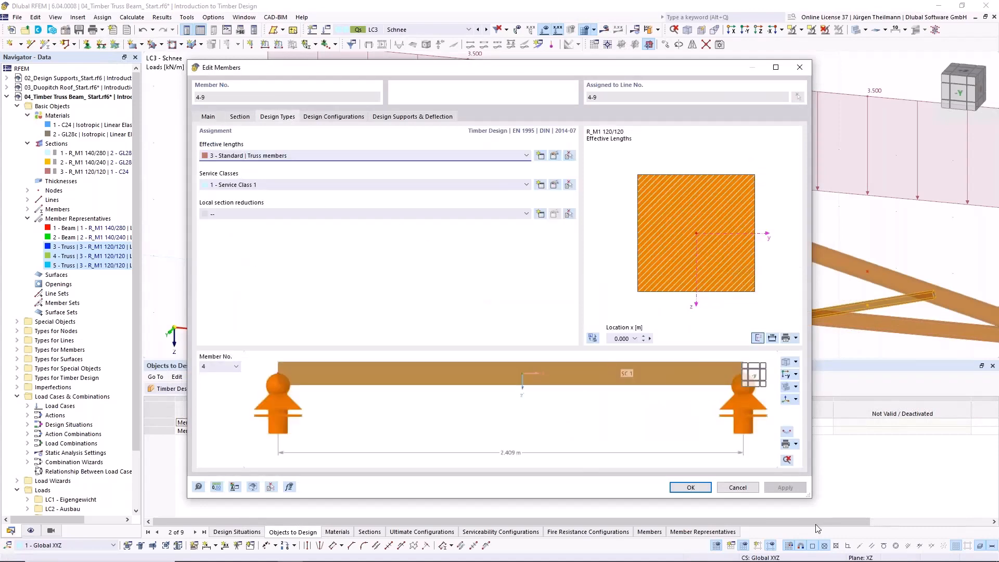
left_click(738, 492)
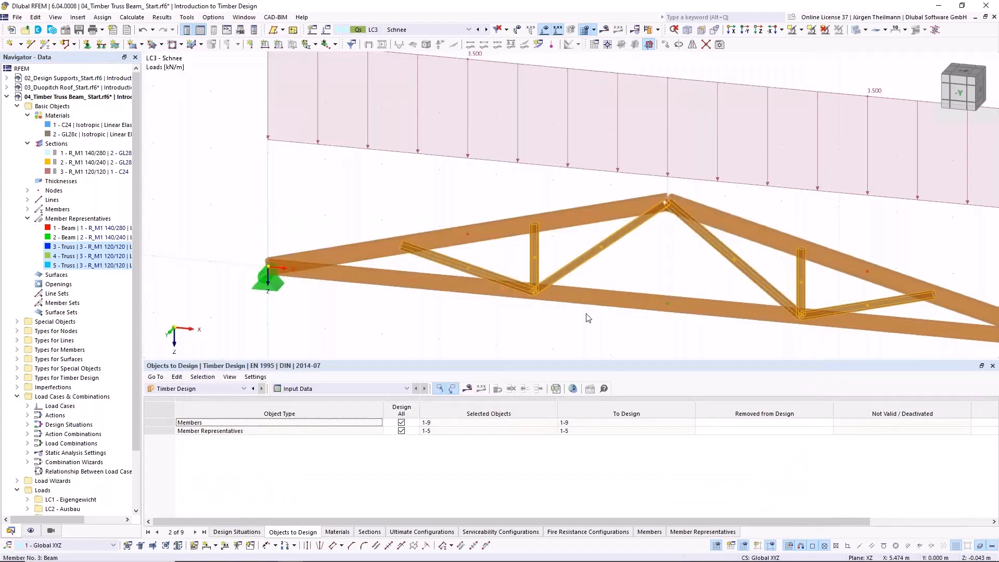
- Clear the member selection, run the timber design to display the design ratios on the whole truss, and save the model
left_click(608, 277)
left_click(649, 30)
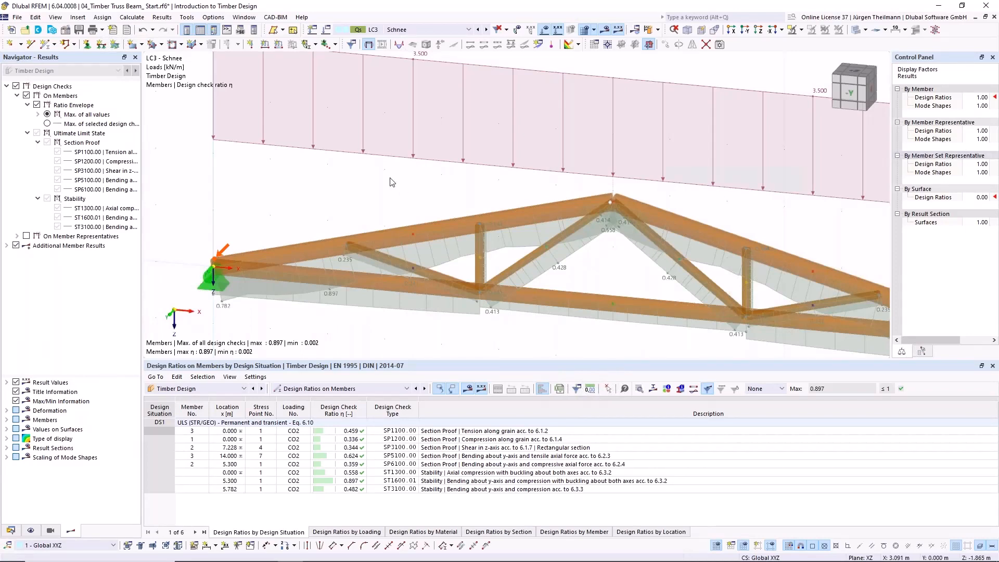
middle_click_drag(613, 226, 486, 152)
scroll(486, 155, "down", 3)
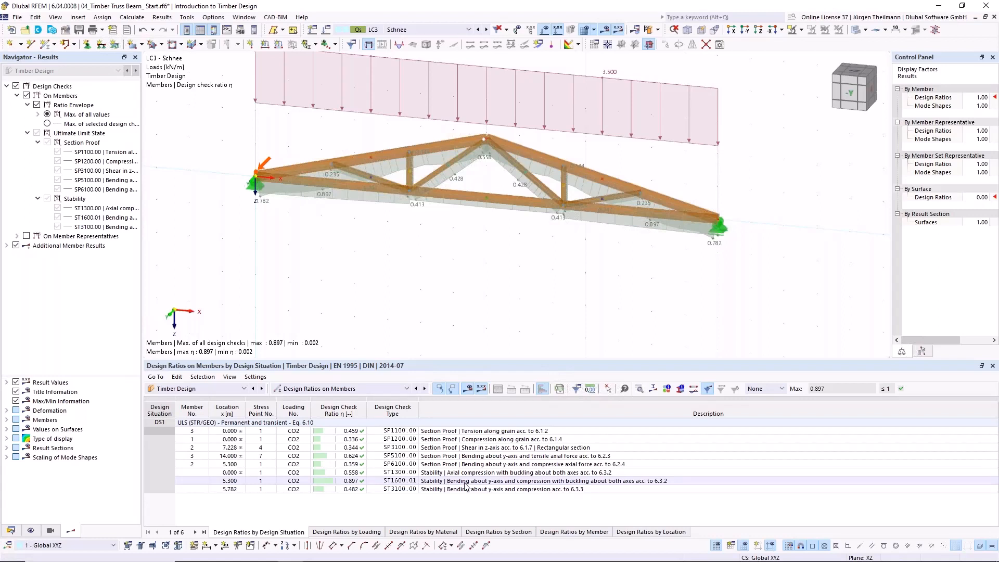
left_click(78, 30)
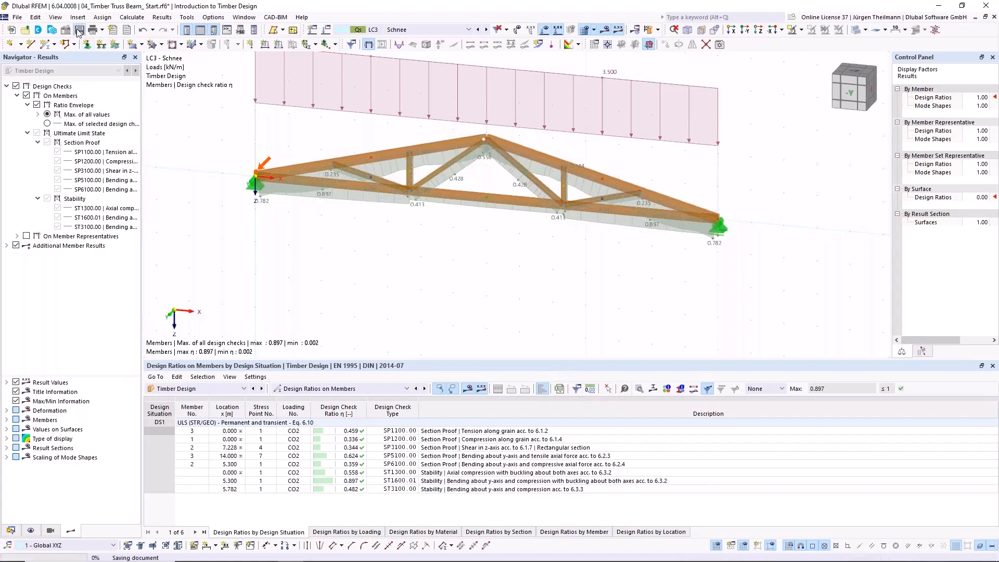